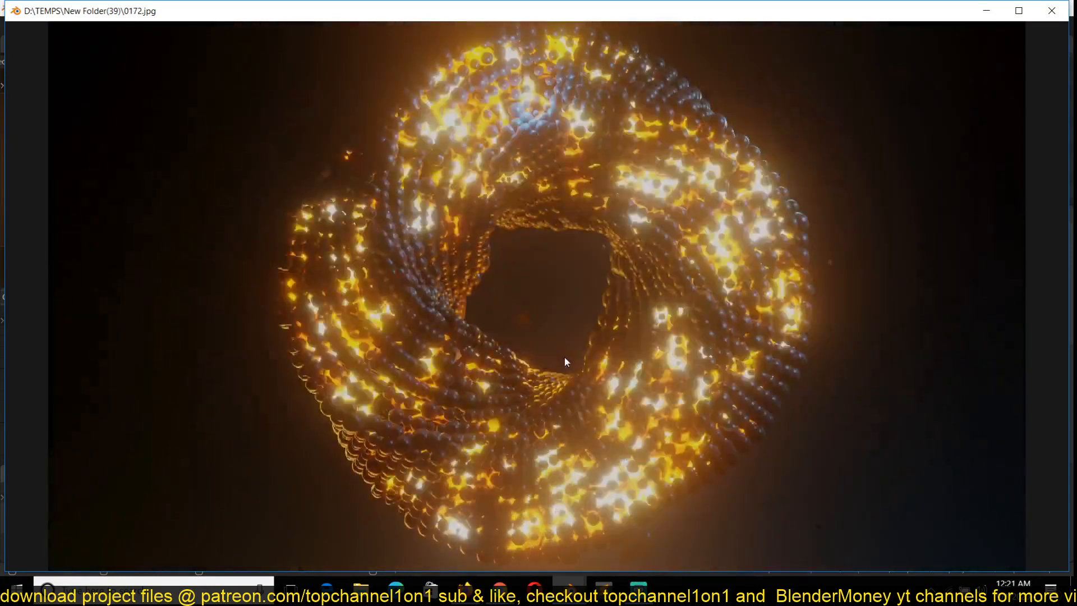
Leave the rendered image and examine the sphere-covered twisted ring in the finished abstract scene.
{"action": "left_click", "coordinate": [990, 19]}
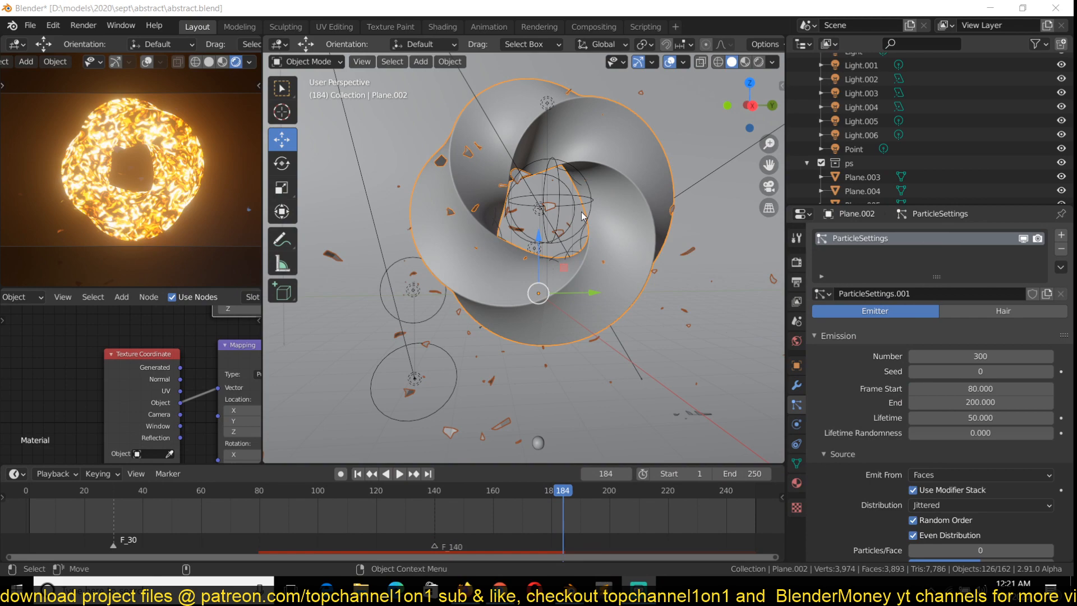
{"action": "left_click", "coordinate": [685, 305]}
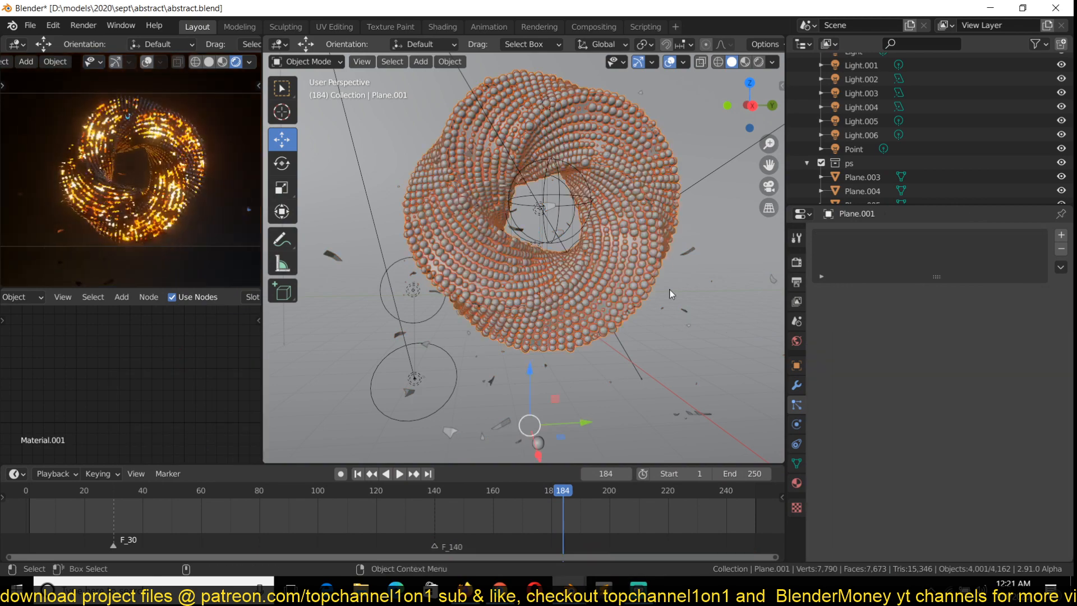
{"action": "left_click", "coordinate": [566, 242]}
{"action": "scroll", "coordinate": [568, 244], "scroll_direction": "up", "scroll_amount": 5}
{"action": "mouse_move", "coordinate": [571, 241]}
{"action": "middle_mouse_down"}
{"action": "mouse_move", "coordinate": [559, 217]}
{"action": "mouse_move", "coordinate": [558, 230]}
{"action": "middle_mouse_up"}
{"action": "scroll", "coordinate": [557, 231], "scroll_direction": "down", "scroll_amount": 2}
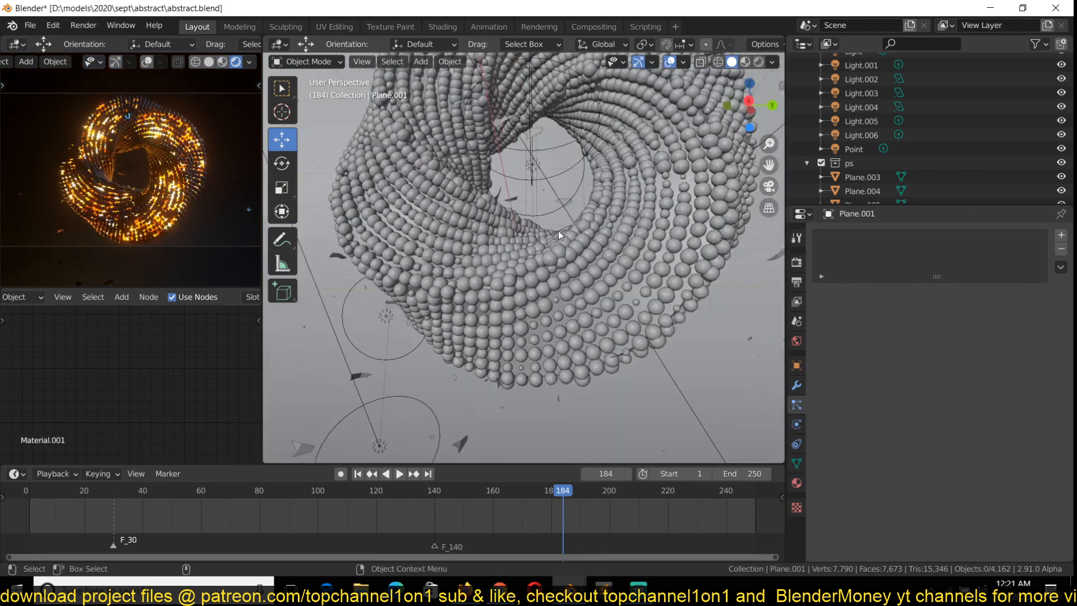
Hide the sphere-covered mesh and play the animation to preview the glowing ring beneath it.
{"action": "left_click", "coordinate": [581, 244]}
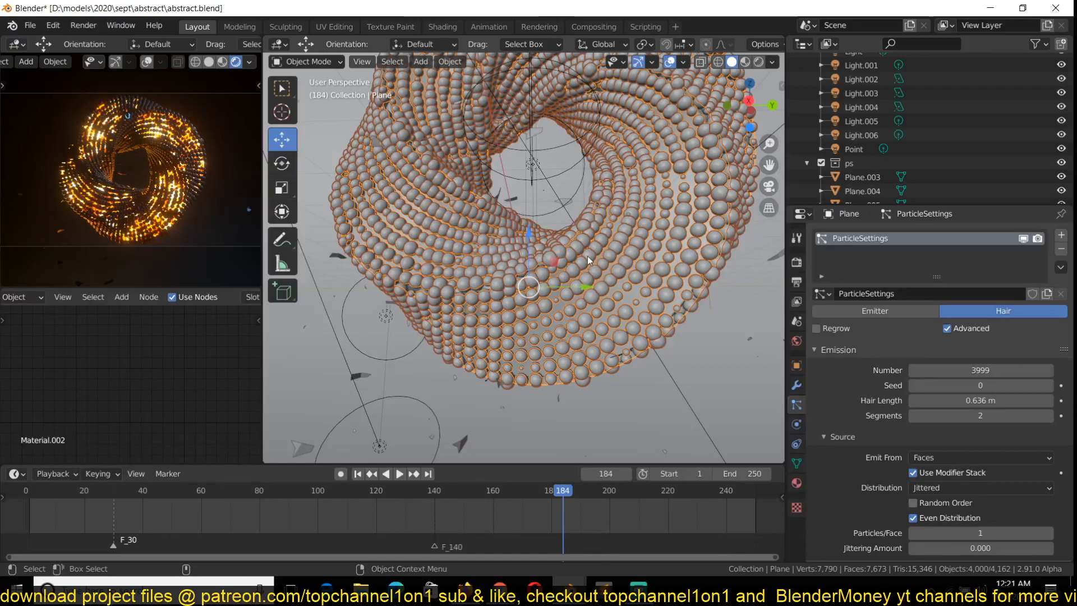
{"action": "key", "text": "h"}
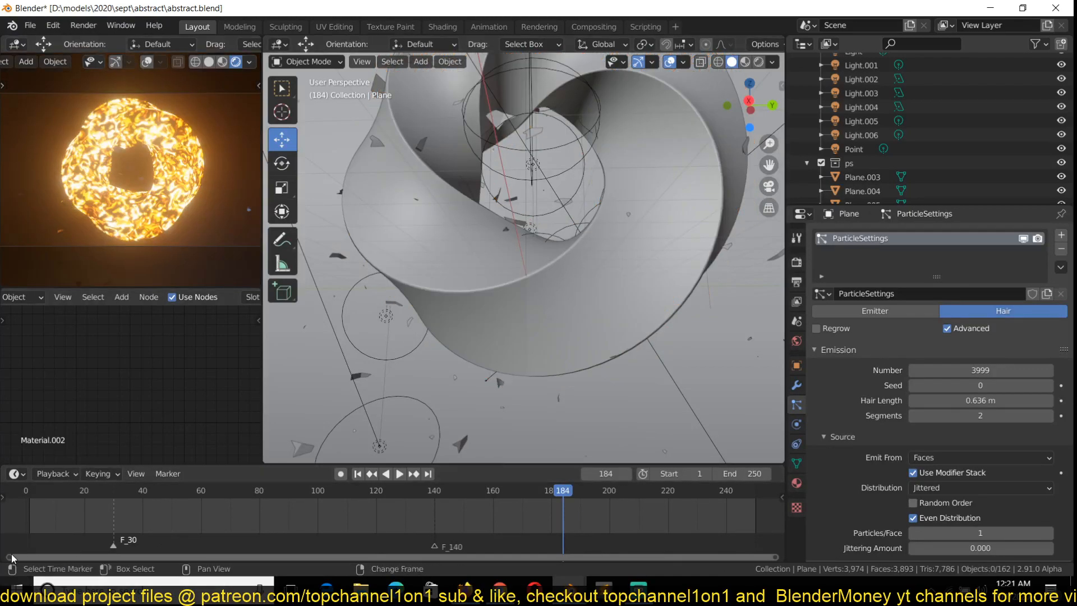
{"action": "key", "text": "shift+Left"}
{"action": "key", "text": "space"}
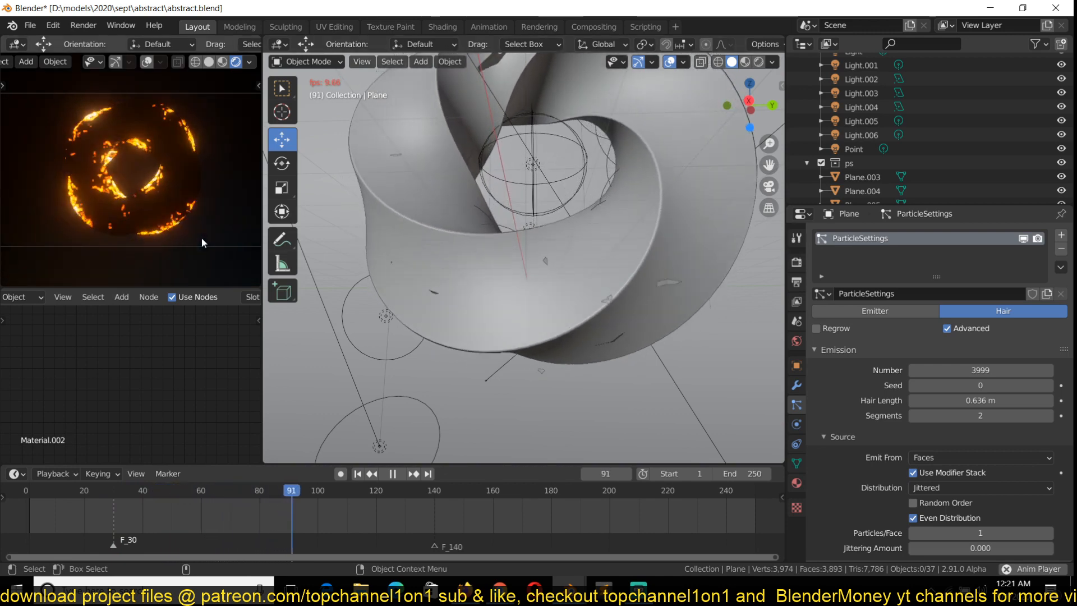
{"action": "key", "text": "space"}
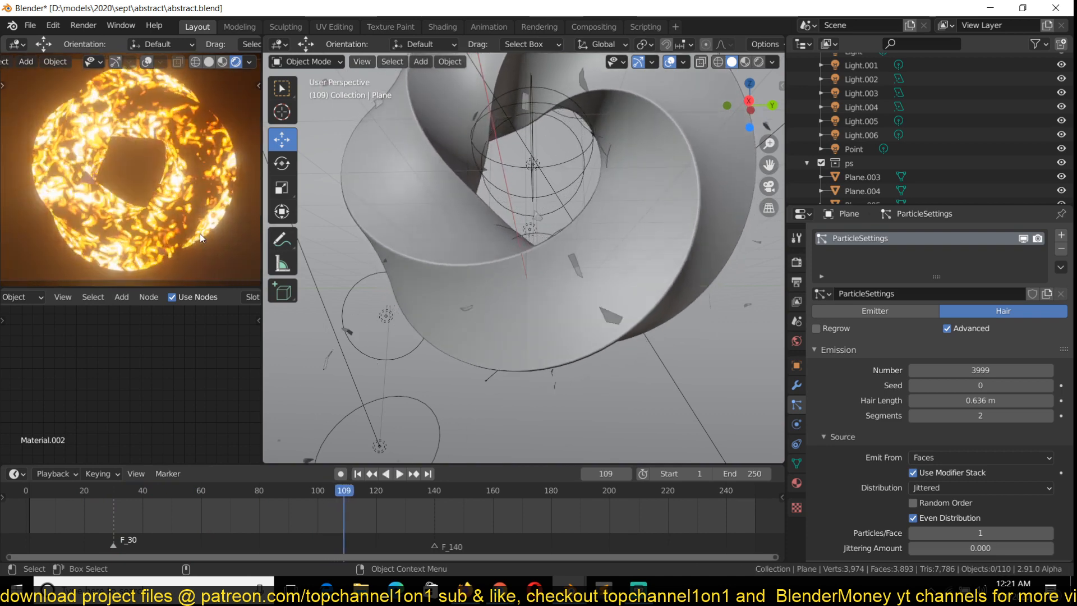
Show the small viewport in solid shading and the main viewport in material preview.
{"action": "left_click", "coordinate": [223, 62]}
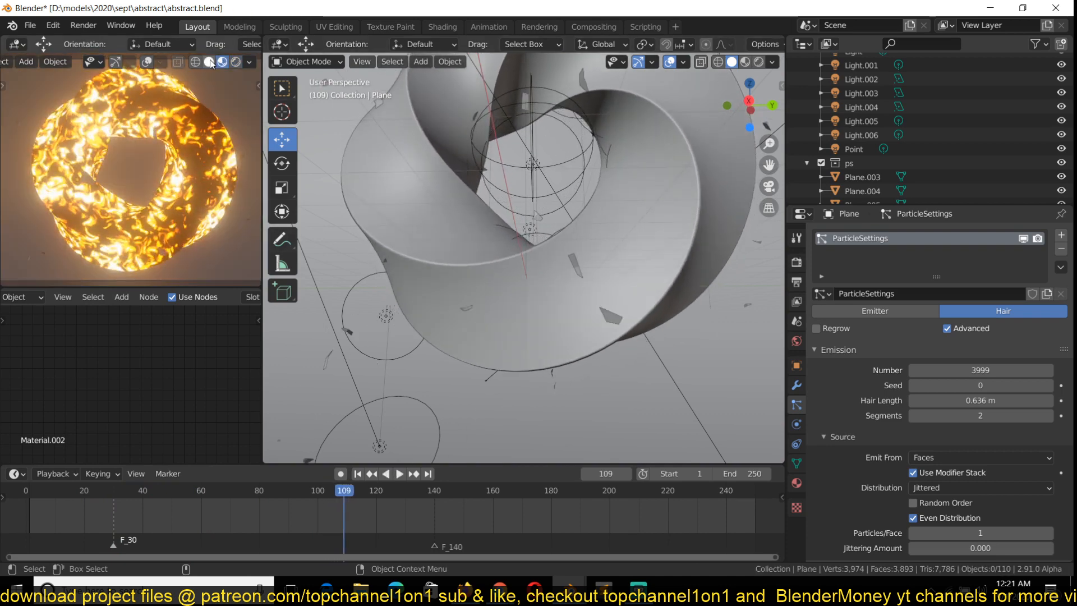
{"action": "left_click", "coordinate": [210, 62]}
{"action": "left_click", "coordinate": [746, 63]}
Select the particle-emitting ring and examine its flying debris by scrubbing and playing the animation.
{"action": "mouse_move", "coordinate": [733, 95]}
{"action": "middle_mouse_down"}
{"action": "mouse_move", "coordinate": [628, 123]}
{"action": "mouse_move", "coordinate": [728, 178]}
{"action": "middle_mouse_up"}
{"action": "scroll", "coordinate": [729, 178], "scroll_direction": "down", "scroll_amount": 1}
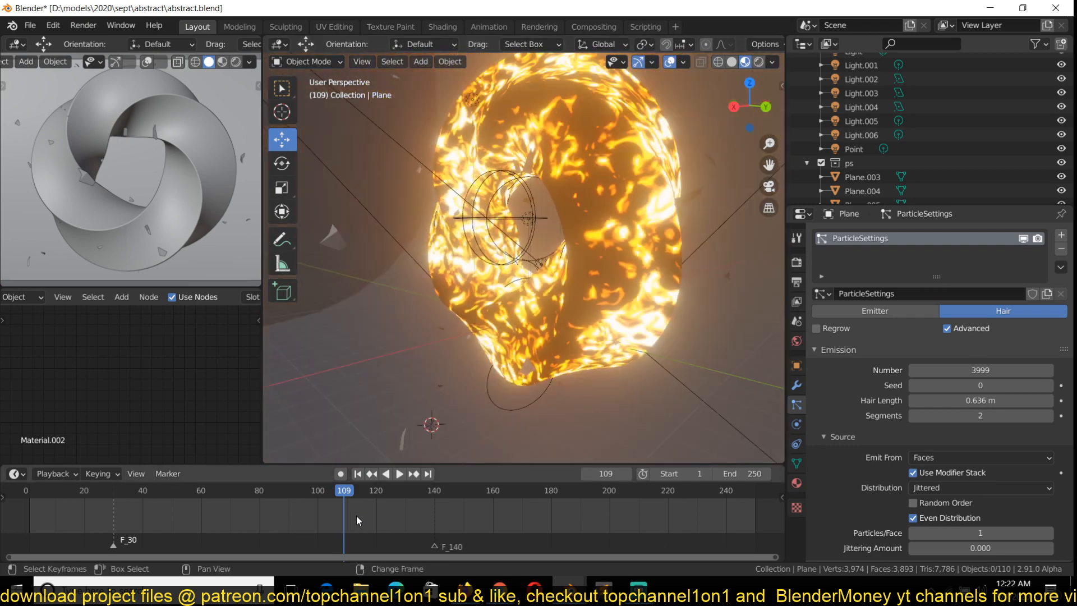
{"action": "mouse_move", "coordinate": [356, 516]}
{"action": "right_mouse_down"}
{"action": "mouse_move", "coordinate": [218, 516]}
{"action": "mouse_move", "coordinate": [350, 522]}
{"action": "right_mouse_up"}
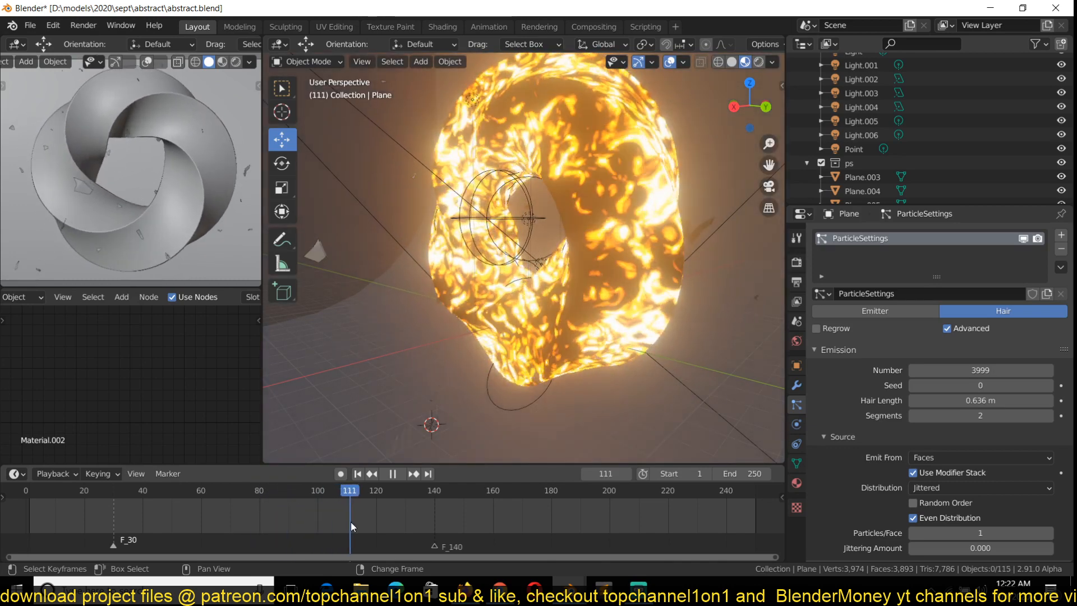
{"action": "left_click", "coordinate": [321, 256]}
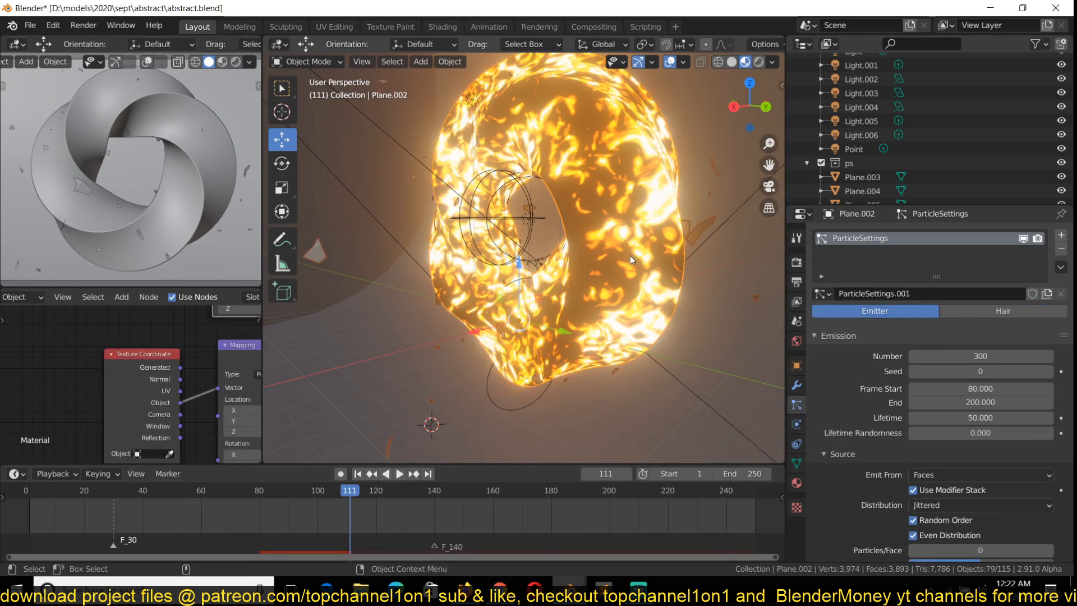
{"action": "left_click", "coordinate": [400, 474]}
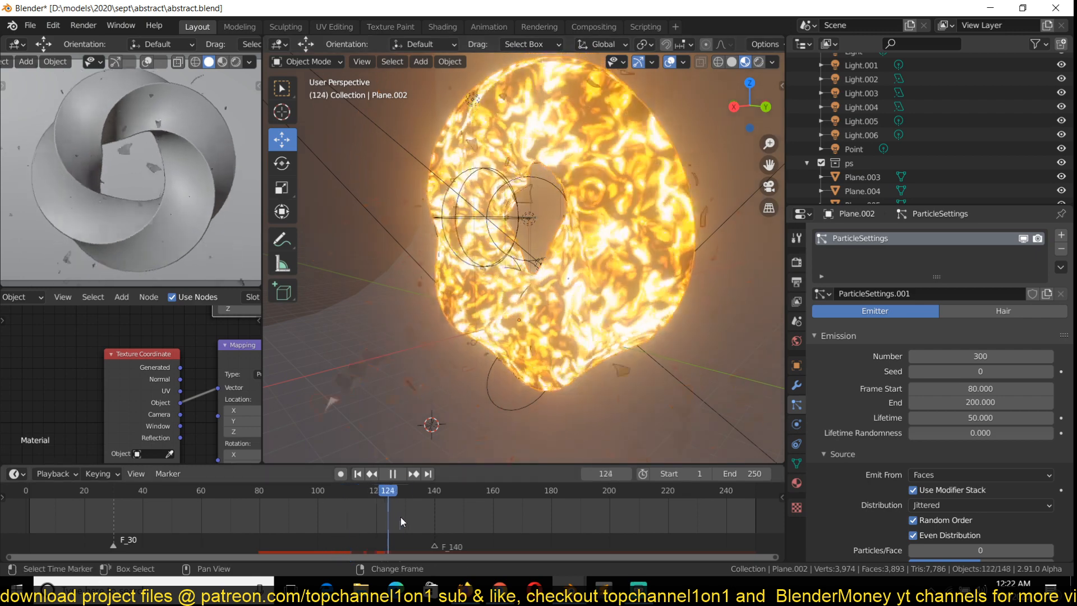
{"action": "right_click_drag", "start_coordinate": [284, 517], "coordinate": [248, 517]}
Unhide the sphere-covered mesh, clear the selection and play the animation to preview the complete effect.
{"action": "key", "text": "alt+h"}
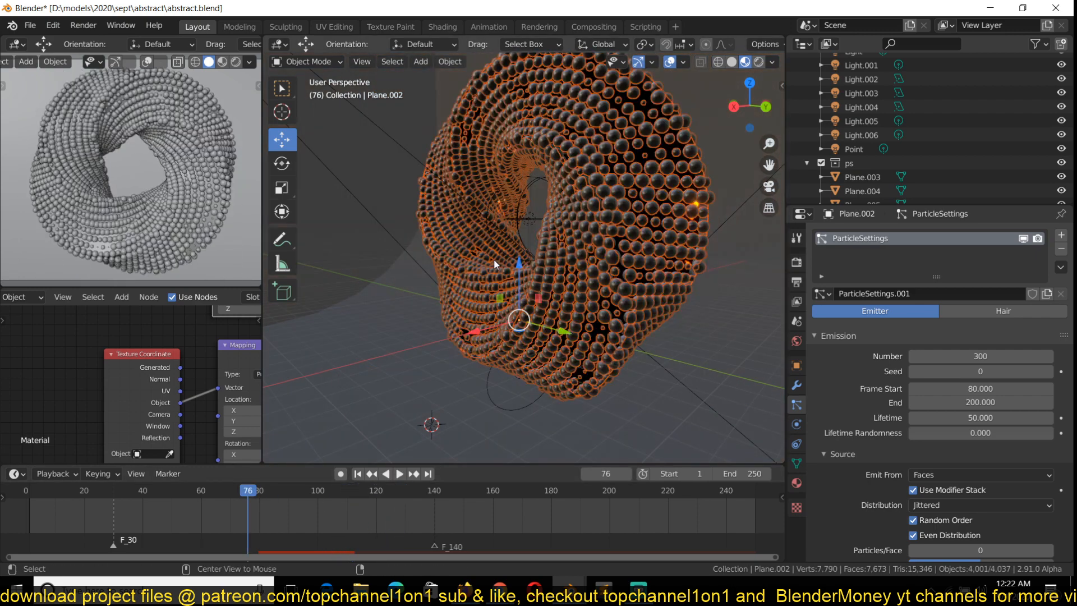
{"action": "key", "text": "alt+a"}
{"action": "middle_click_drag", "start_coordinate": [547, 249], "coordinate": [612, 247]}
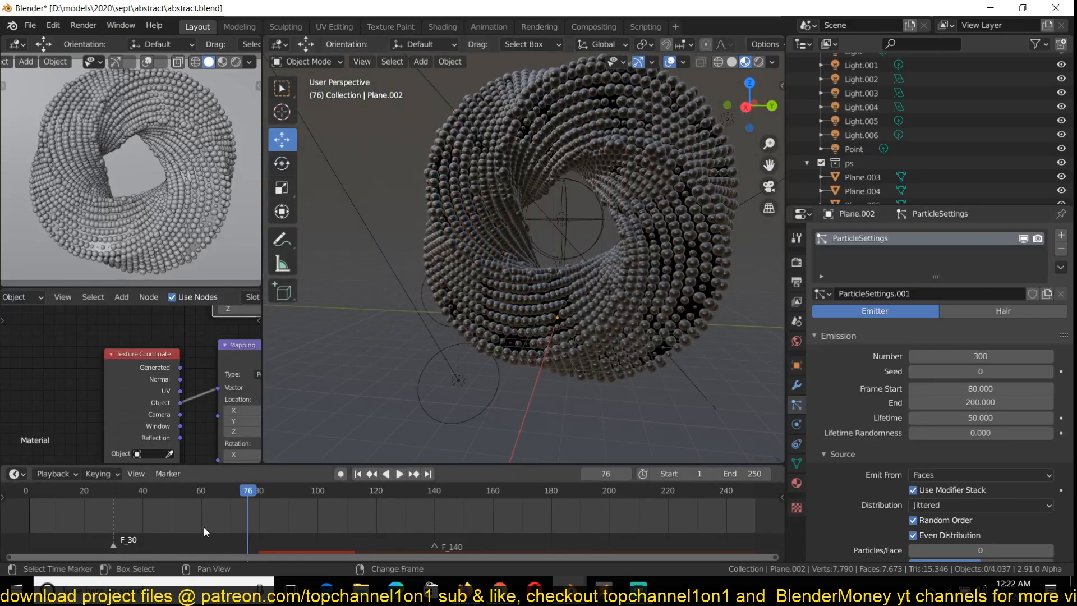
{"action": "key", "text": "space"}
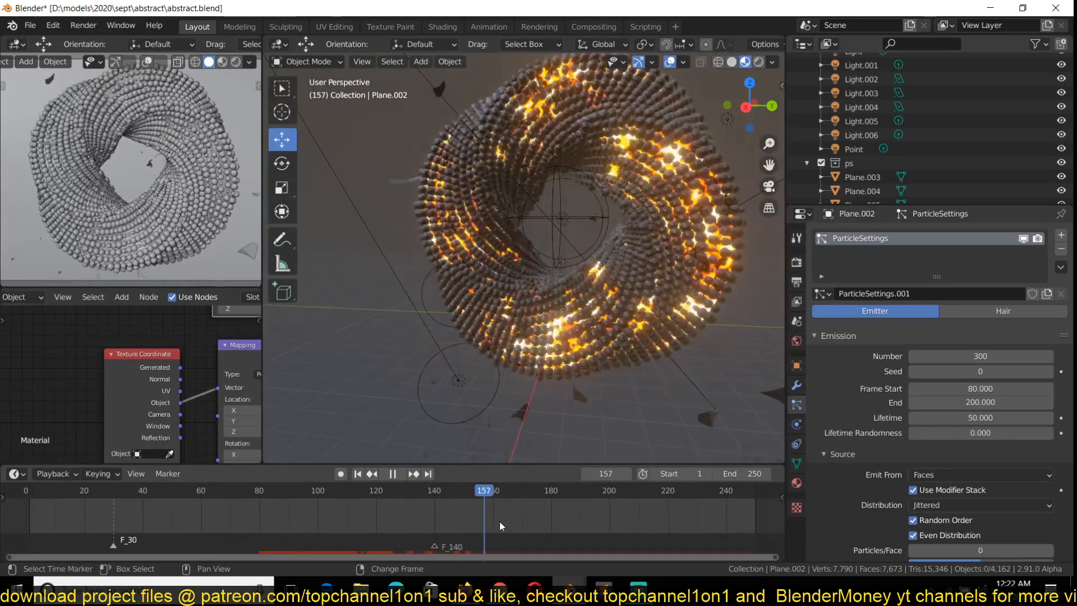
{"action": "key", "text": "space"}
{"action": "scroll", "coordinate": [588, 361], "scroll_direction": "down", "scroll_amount": 3}
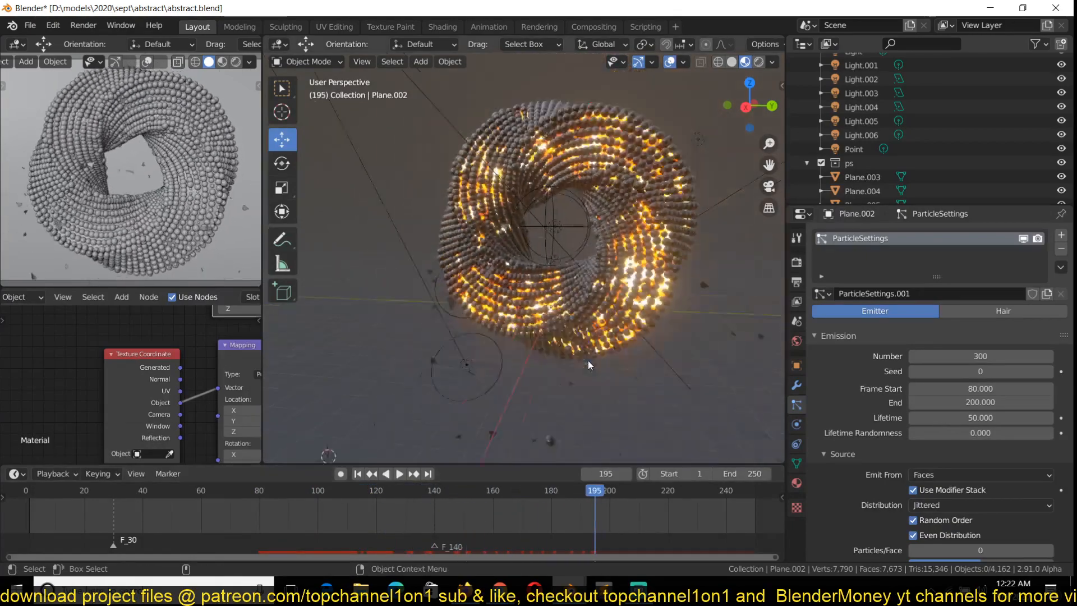
View the rendered image 0172.jpg again and return to the finished abstract scene.
{"action": "mouse_move", "coordinate": [569, 589]}
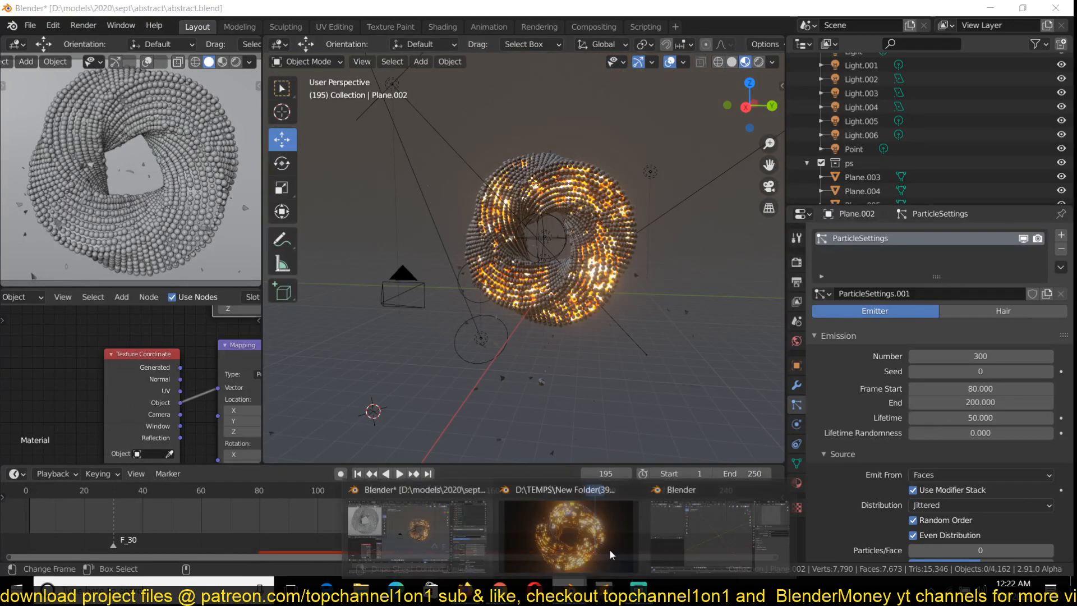
{"action": "left_click", "coordinate": [697, 533]}
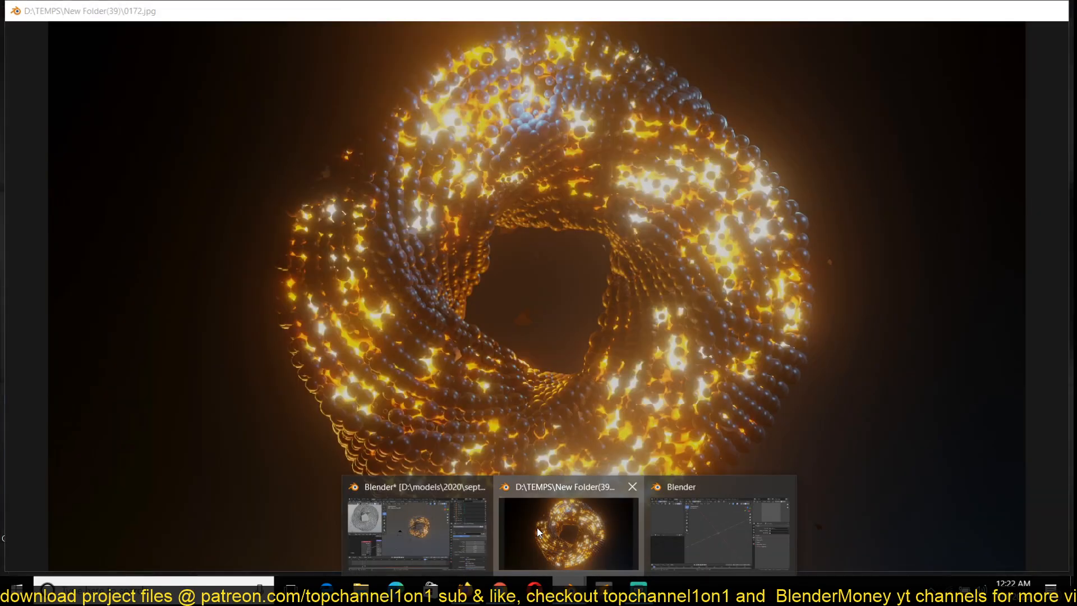
{"action": "left_click", "coordinate": [537, 532]}
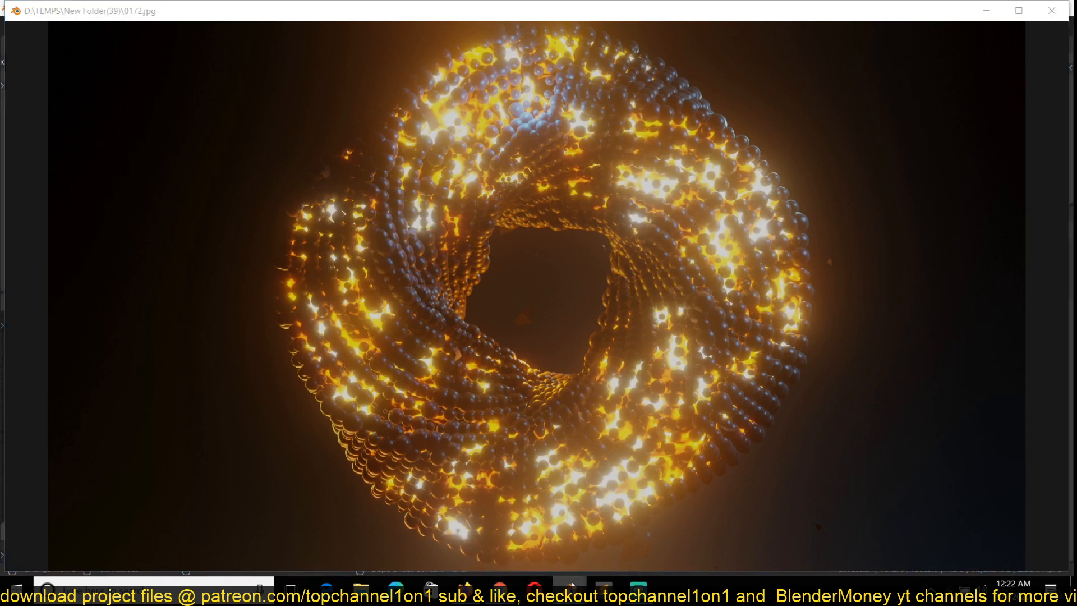
{"action": "left_click", "coordinate": [413, 527]}
Hide the sphere-covered mesh and show the main viewport in solid shading to examine the bare twisted ring.
{"action": "left_click", "coordinate": [581, 261]}
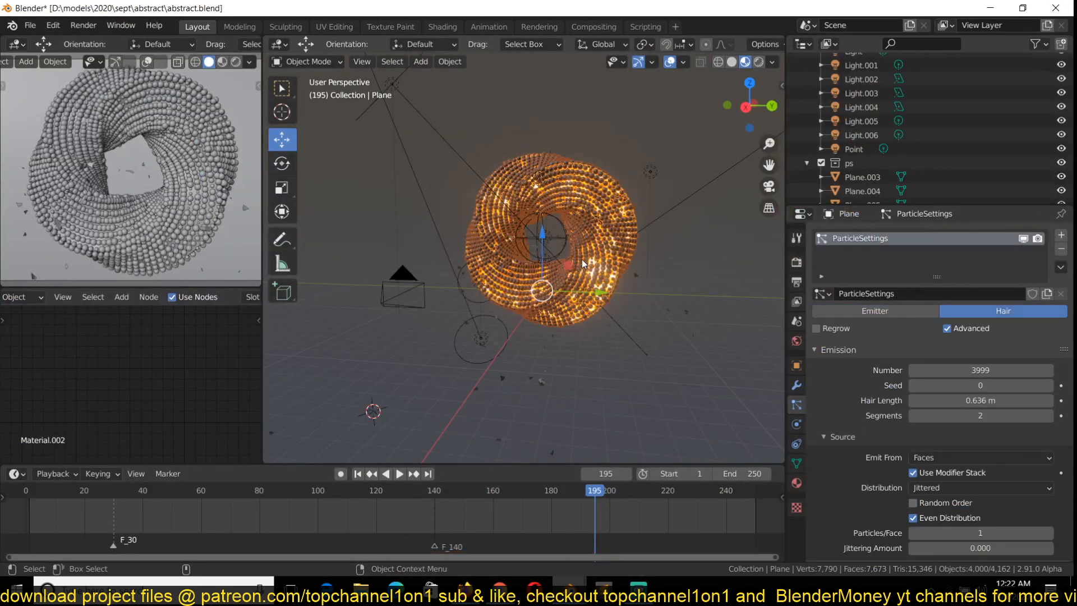
{"action": "left_click", "coordinate": [731, 63]}
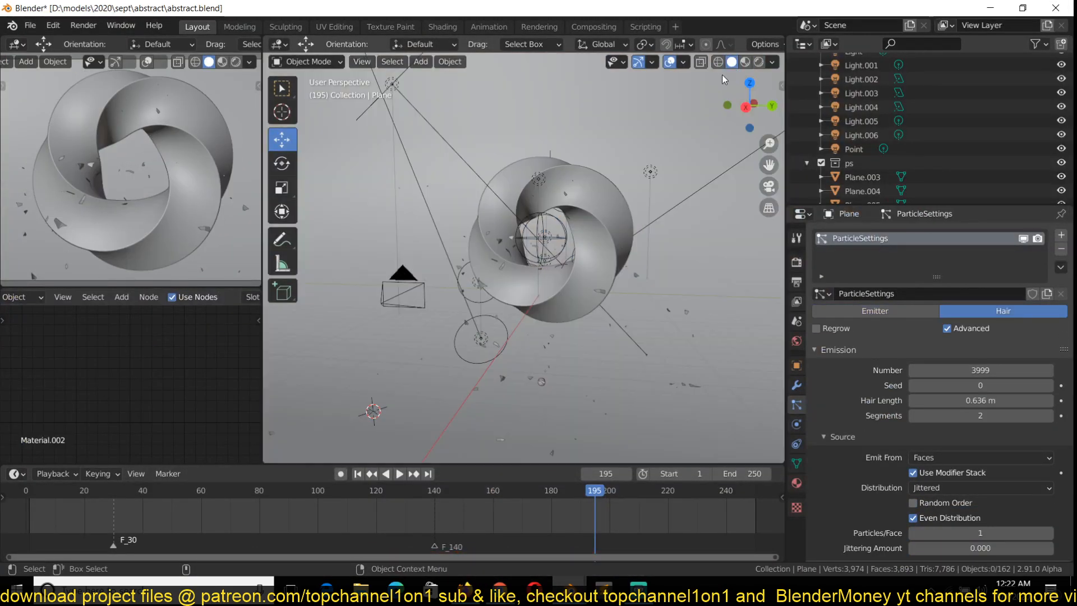
{"action": "middle_click_drag", "start_coordinate": [632, 166], "coordinate": [569, 195]}
{"action": "left_click", "coordinate": [555, 229]}
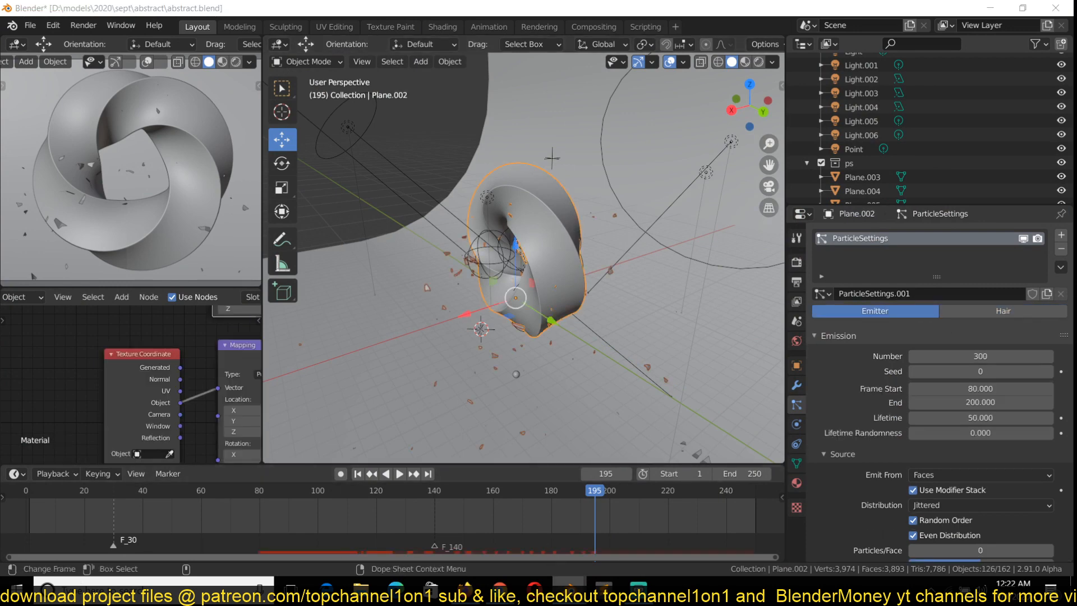
Switch to the empty Blender scene and add a plane mesh at the origin.
{"action": "mouse_move", "coordinate": [569, 588]}
{"action": "left_click", "coordinate": [680, 533]}
{"action": "key", "text": "shift+a"}
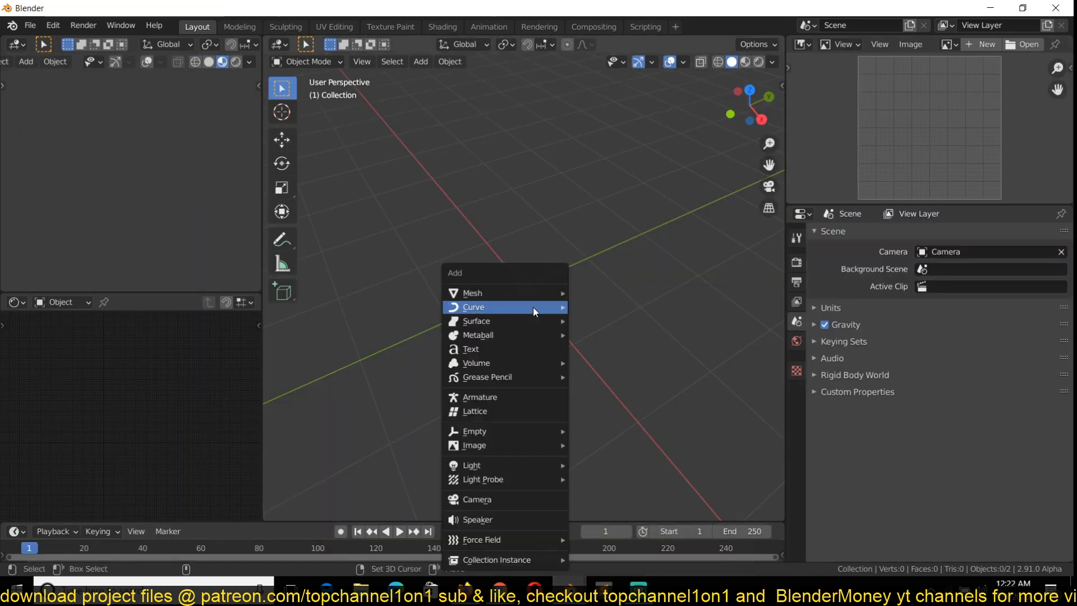
{"action": "mouse_move", "coordinate": [553, 303]}
{"action": "left_click", "coordinate": [594, 303]}
{"action": "middle_click_drag", "start_coordinate": [574, 293], "coordinate": [621, 301]}
Enter edit mode on the plane and start the Shortcut VUr key display.
{"action": "key", "text": "Tab"}
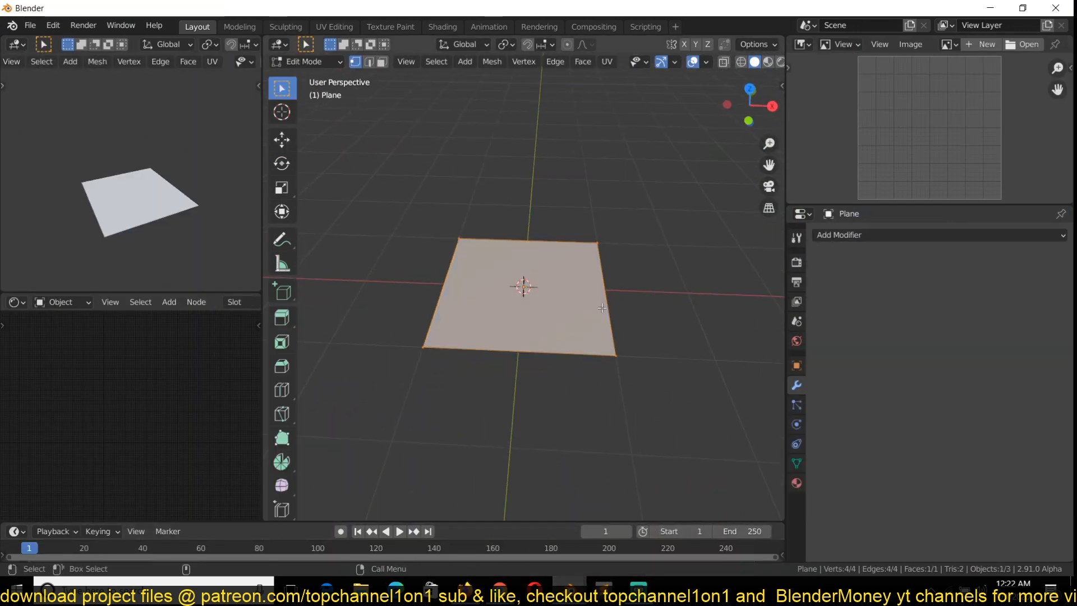
{"action": "key", "text": "n"}
{"action": "left_click", "coordinate": [778, 205]}
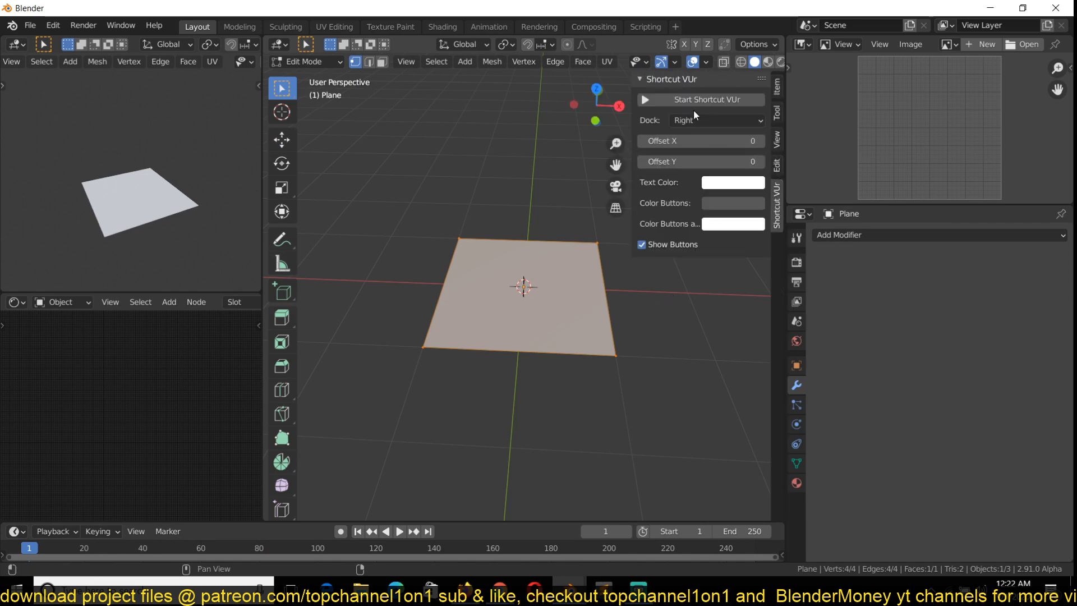
{"action": "key", "text": "n"}
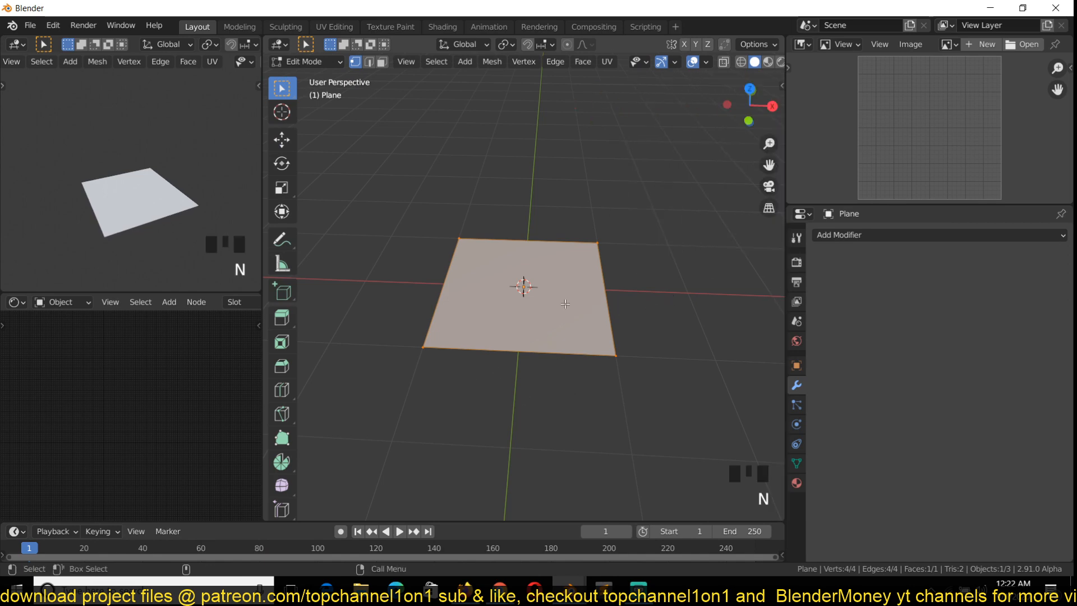
Delete only the plane's face so that its four edges stay as a square outline.
{"action": "key", "text": "x"}
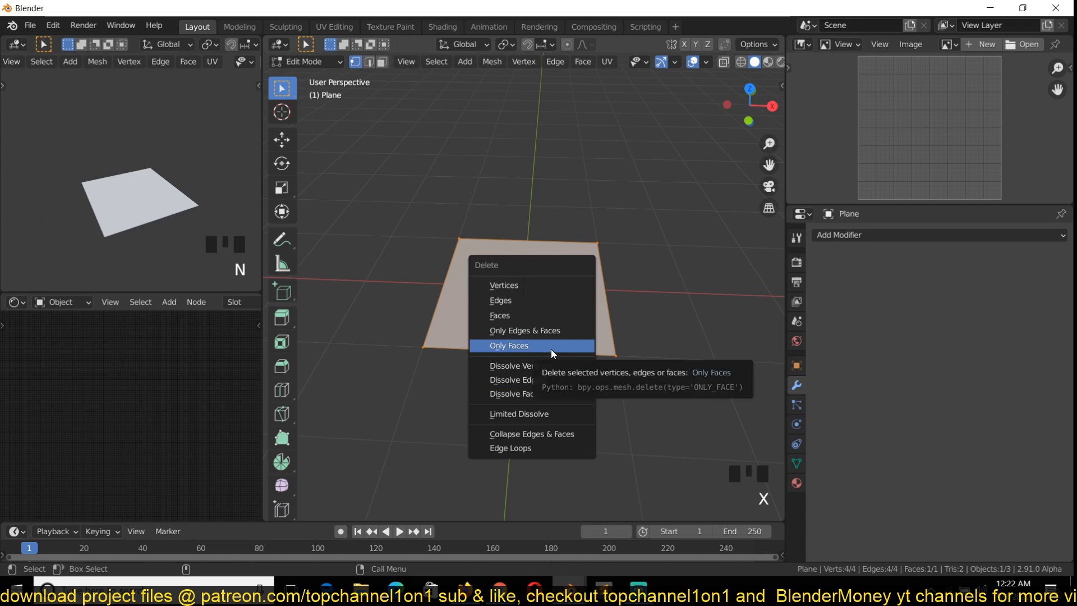
{"action": "left_click", "coordinate": [552, 348]}
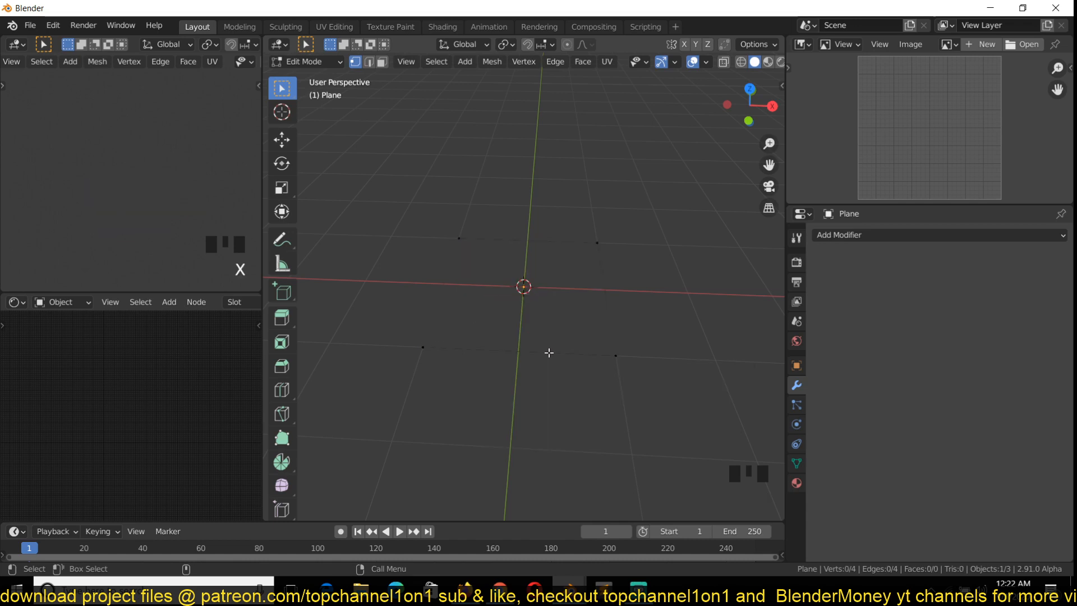
{"action": "key", "text": "grave"}
{"action": "key", "text": "grave"}
{"action": "key", "text": "grave"}
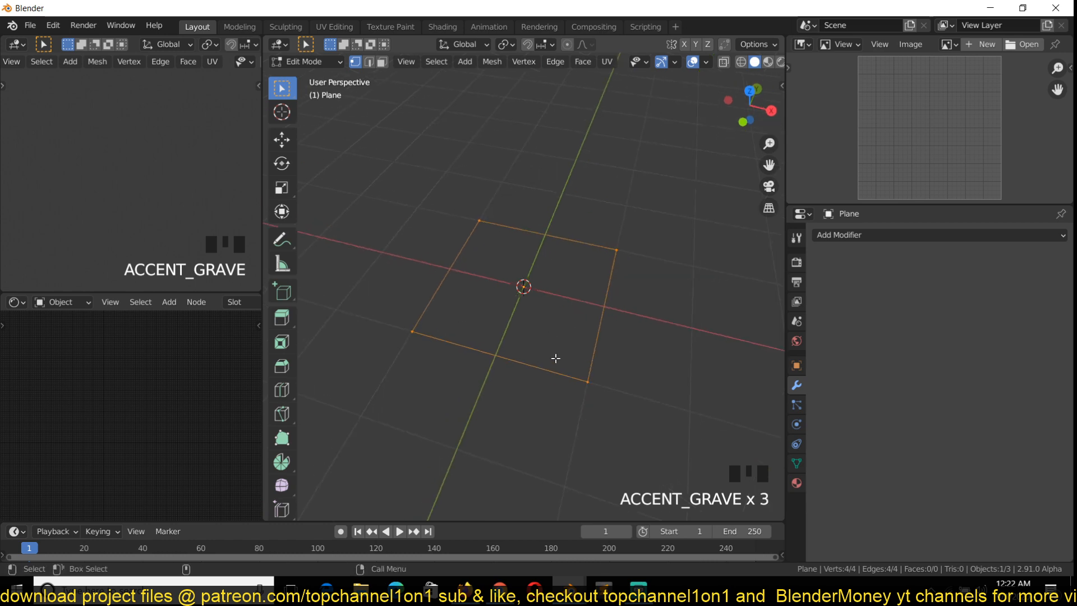
{"action": "key", "text": "grave"}
Return to object mode and add a Screw modifier to the square outline.
{"action": "key", "text": "Tab"}
{"action": "left_click", "coordinate": [943, 236]}
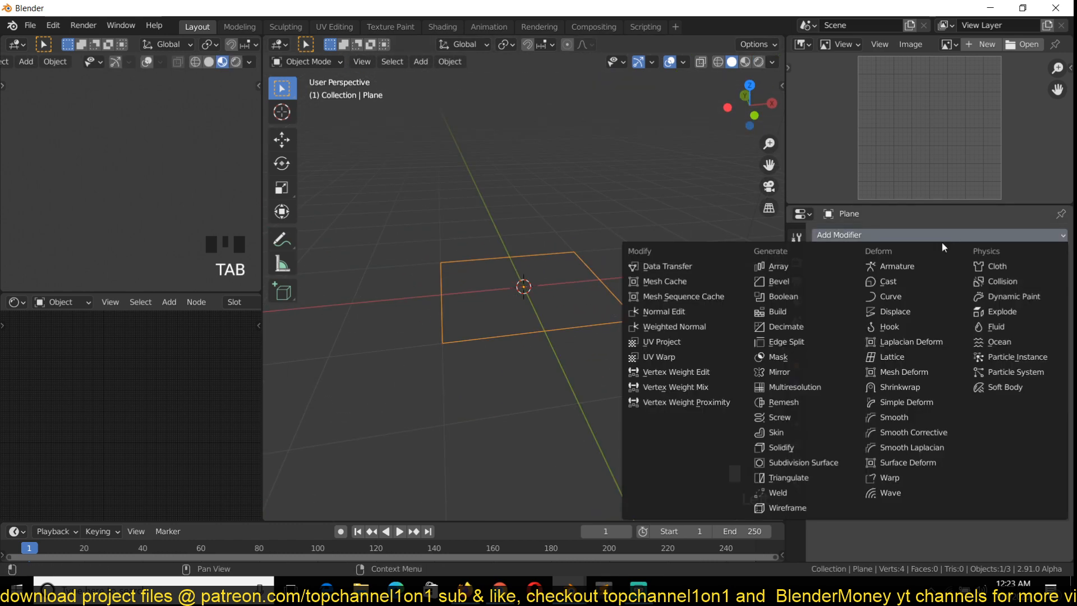
{"action": "left_click", "coordinate": [779, 418]}
Rotate the square outline 90° about the global X axis and set the modifier's Screw offset to -22.1 m.
{"action": "key", "text": "grave"}
{"action": "key", "text": "grave"}
{"action": "key", "text": "grave"}
{"action": "type", "text": "rx"}
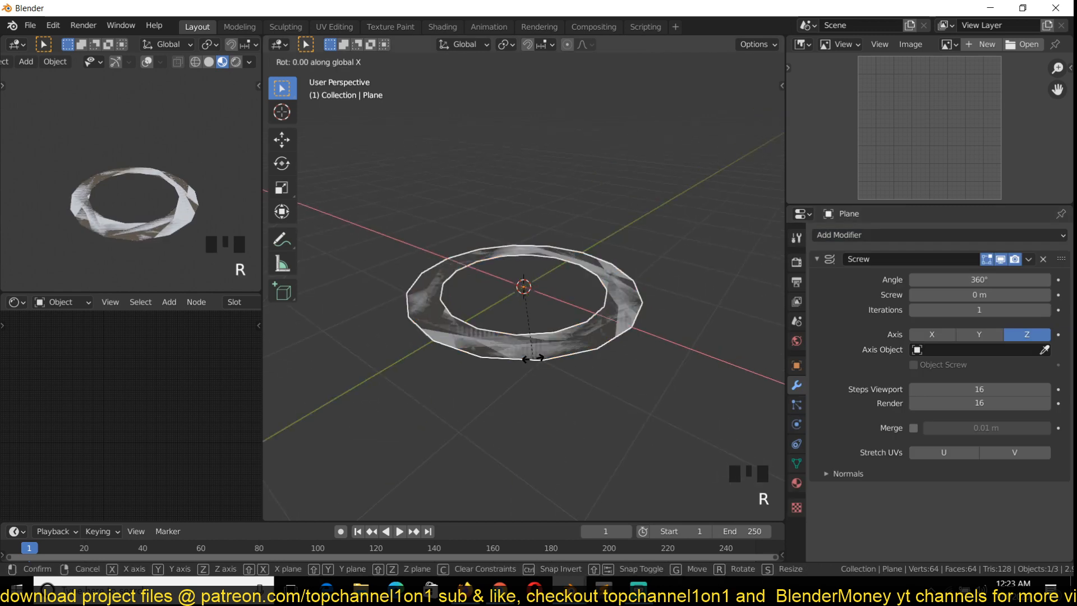
{"action": "type", "text": "90"}
{"action": "key", "text": "Return"}
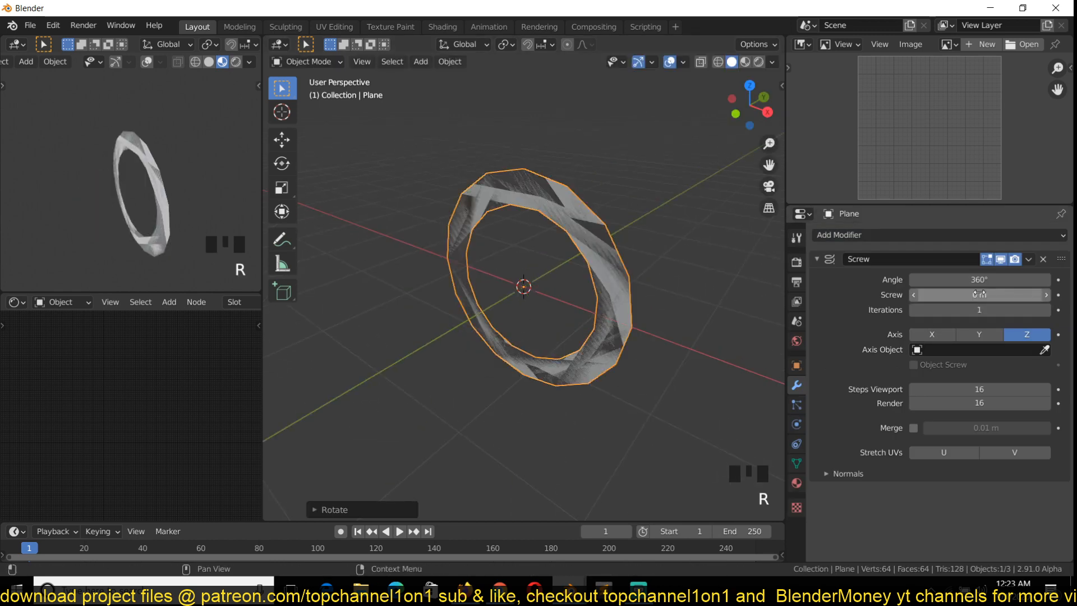
{"action": "left_click_drag", "start_coordinate": [979, 293], "coordinate": [903, 293]}
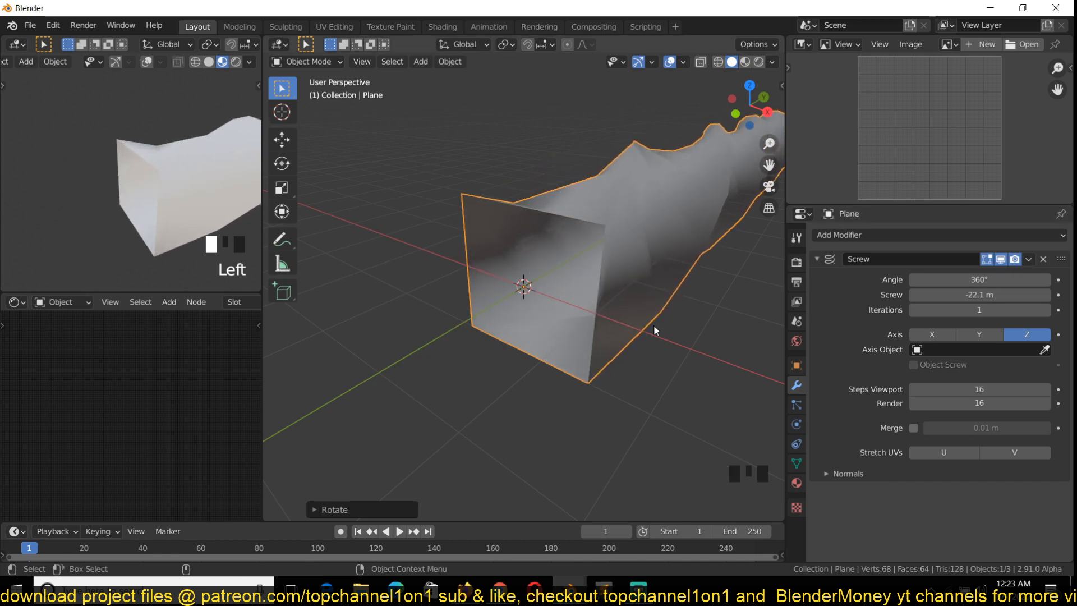
Enable Auto Smooth for the normals of the twisted mesh.
{"action": "scroll", "coordinate": [543, 375], "scroll_direction": "down", "scroll_amount": 2}
{"action": "left_click", "coordinate": [798, 471]}
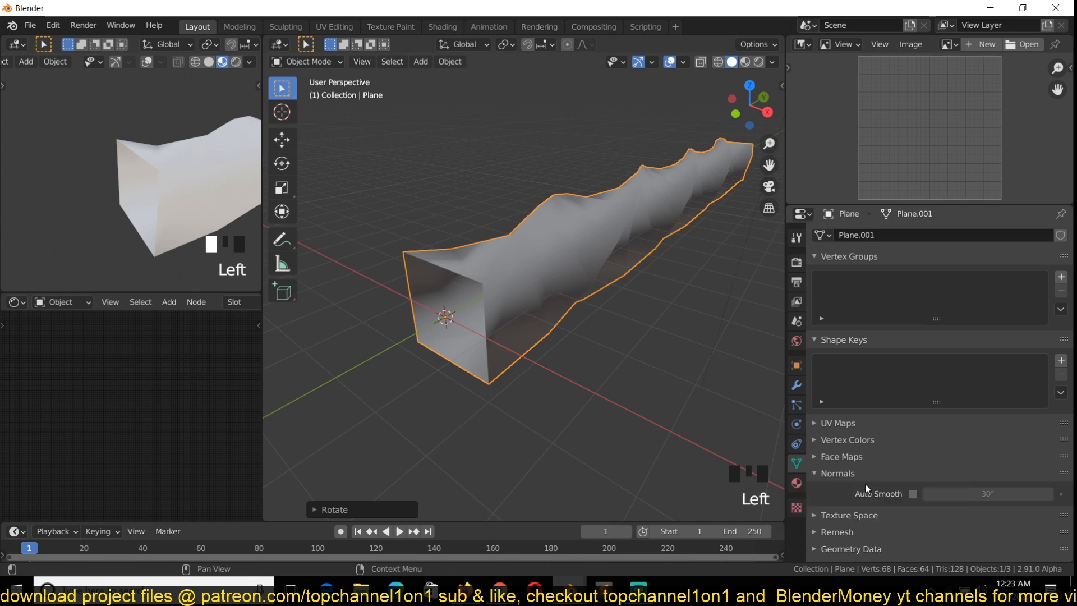
{"action": "left_click", "coordinate": [913, 494]}
{"action": "key", "text": "grave"}
{"action": "key", "text": "grave"}
{"action": "key", "text": "grave"}
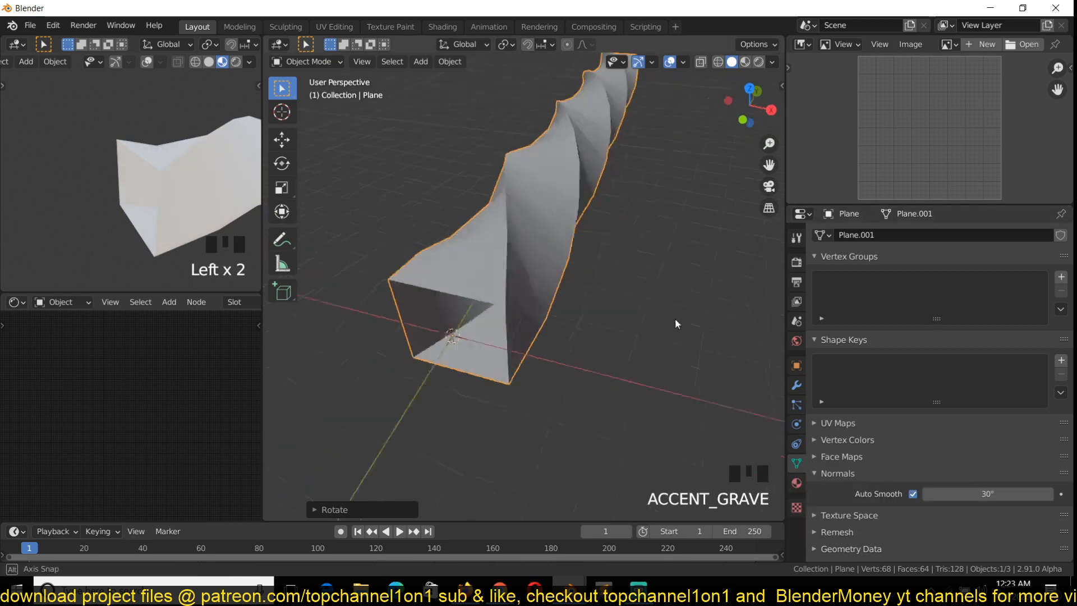
Enable Calculate Order in the Screw modifier's normals settings, keeping Smooth Shading on and Flip off.
{"action": "left_click", "coordinate": [797, 388]}
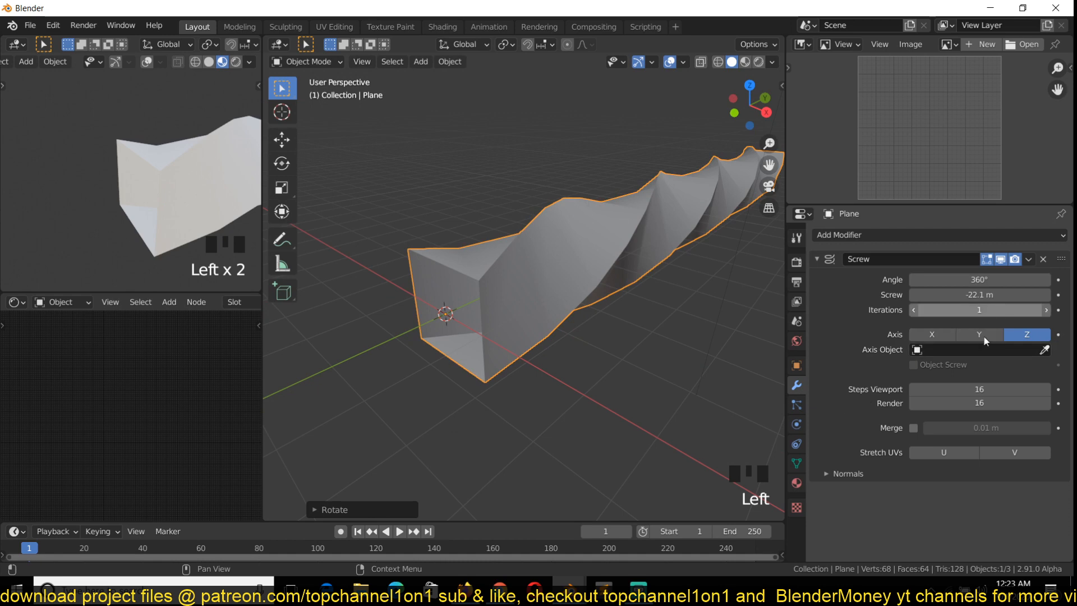
{"action": "left_click", "coordinate": [847, 474]}
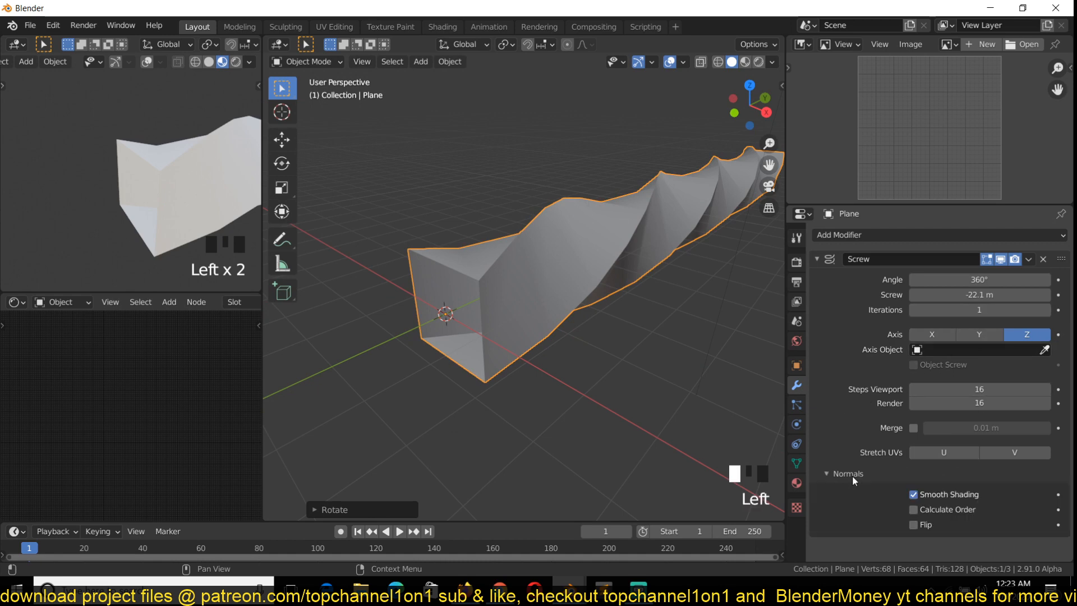
{"action": "left_click", "coordinate": [920, 497]}
{"action": "left_click", "coordinate": [923, 497]}
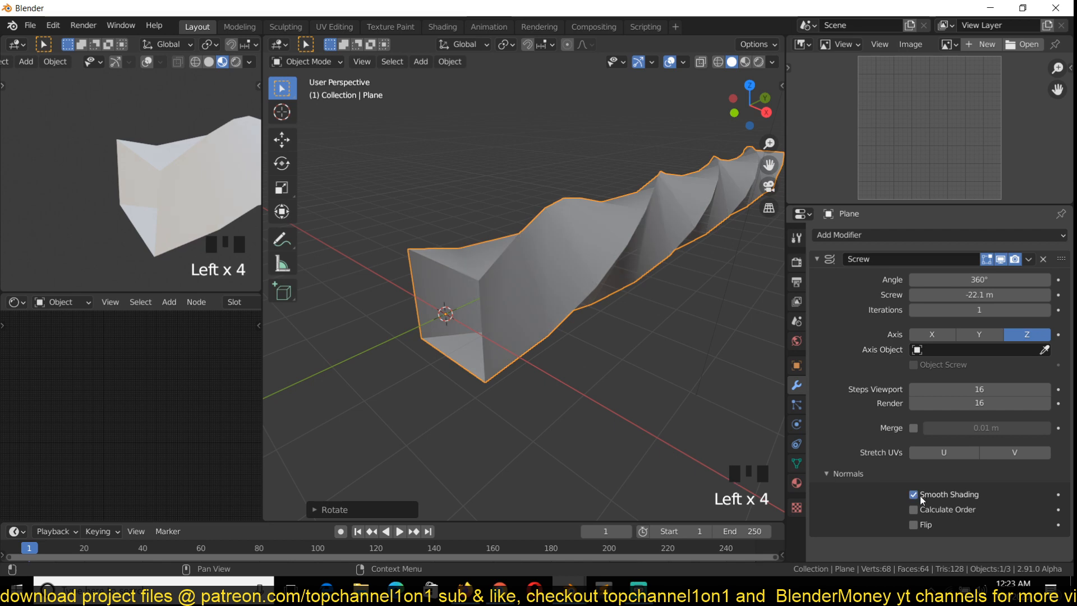
{"action": "left_click", "coordinate": [921, 525]}
{"action": "left_click", "coordinate": [921, 525]}
{"action": "key", "text": "grave"}
{"action": "key", "text": "grave"}
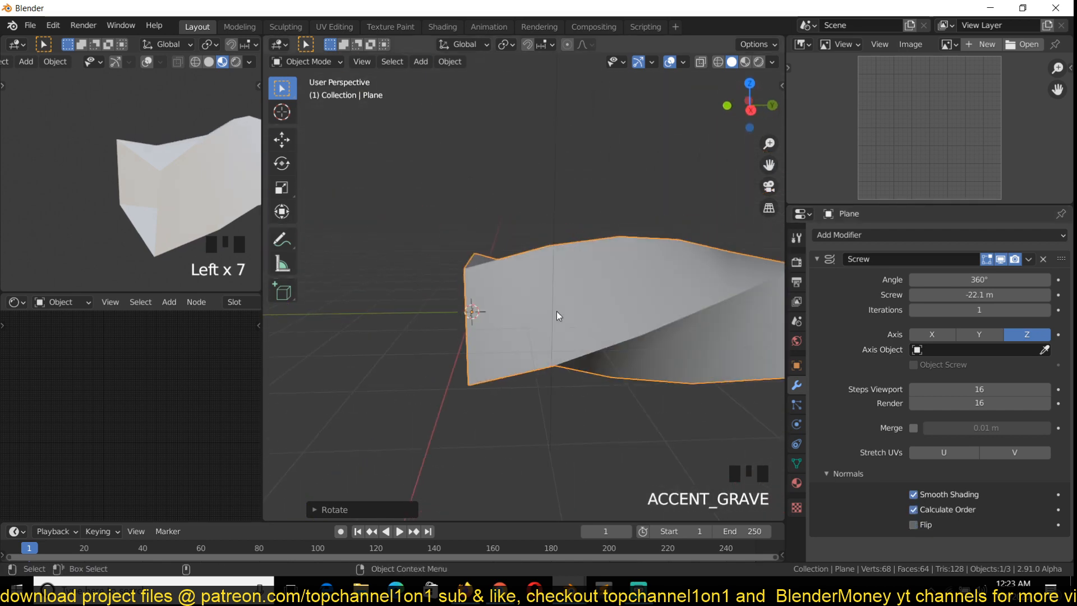
Check the twisted mesh in wireframe, set the Screw modifier's viewport steps to 30 and return to solid shading.
{"action": "key", "text": "z"}
{"action": "left_click", "coordinate": [429, 310]}
{"action": "key", "text": "grave"}
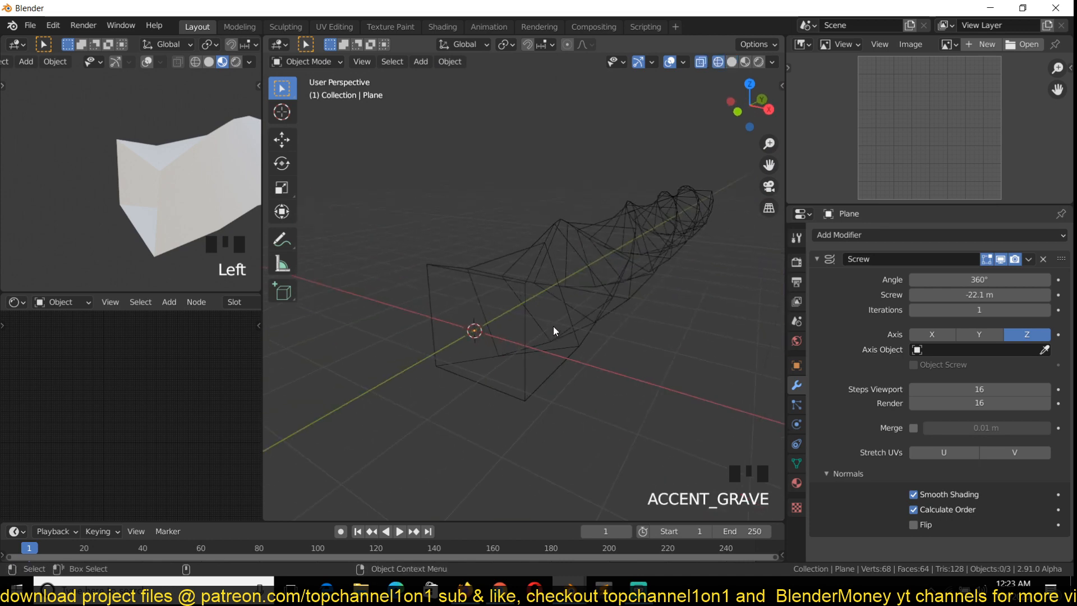
{"action": "left_click", "coordinate": [543, 298]}
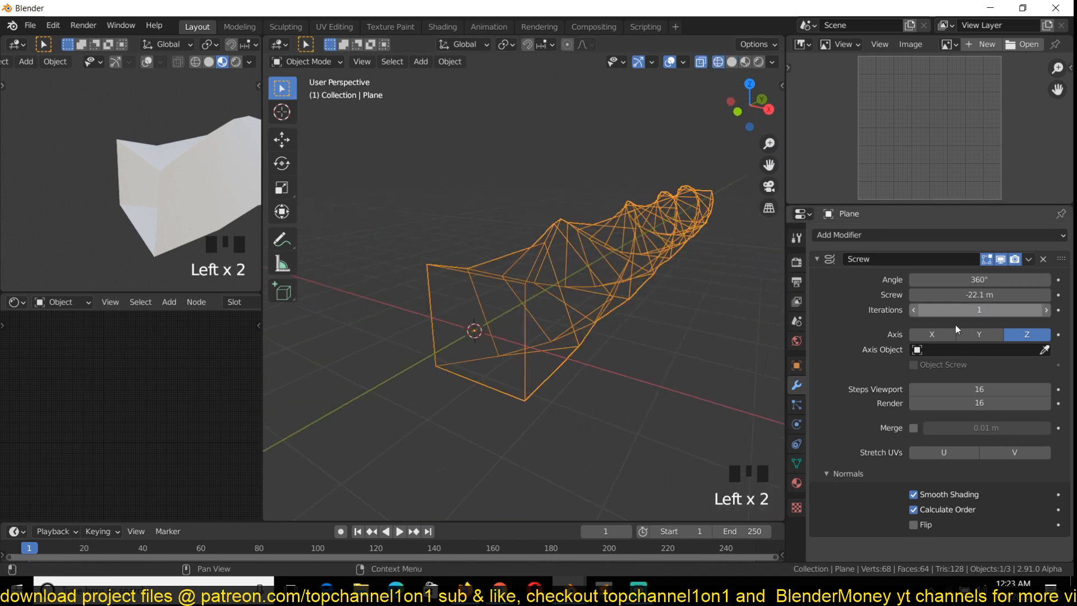
{"action": "left_click_drag", "start_coordinate": [979, 389], "coordinate": [1024, 389]}
{"action": "key", "text": "shift+z"}
Add a Bevel modifier to the twisted mesh and set its amount to 0.03 m.
{"action": "key", "text": "grave"}
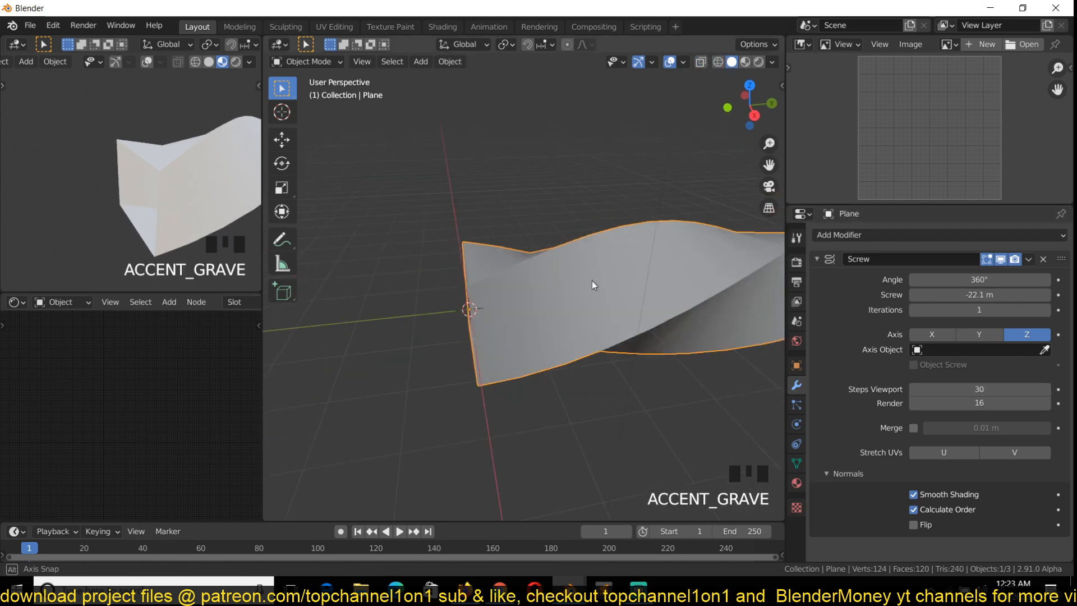
{"action": "key", "text": "grave"}
{"action": "key", "text": "grave"}
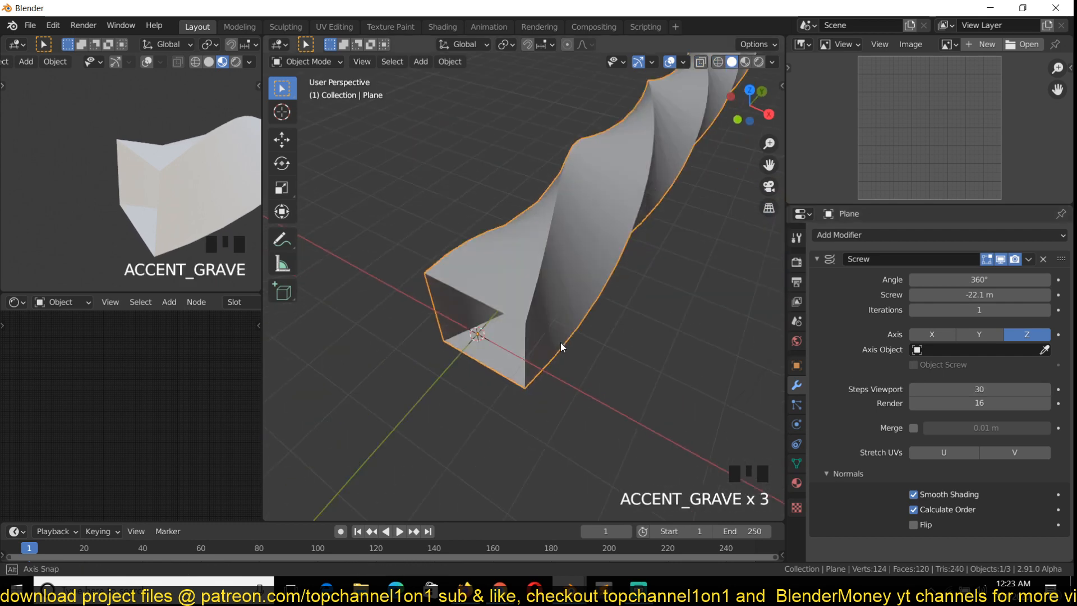
{"action": "scroll", "coordinate": [564, 331], "scroll_direction": "up", "scroll_amount": 2}
{"action": "key", "text": "grave"}
{"action": "scroll", "coordinate": [538, 247], "scroll_direction": "up", "scroll_amount": 2}
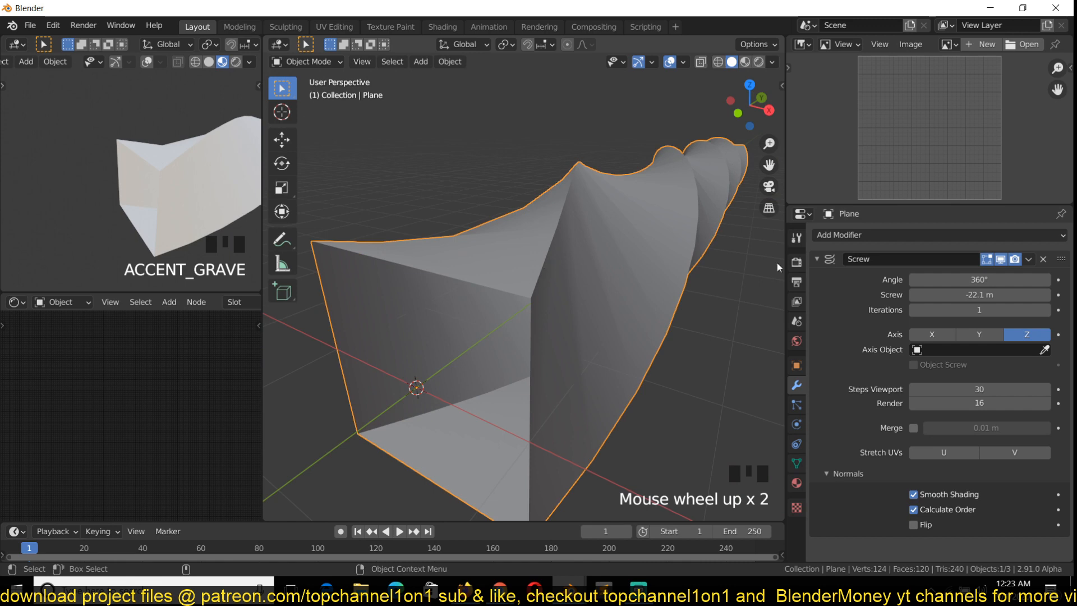
{"action": "left_click", "coordinate": [818, 258]}
{"action": "left_click", "coordinate": [864, 234]}
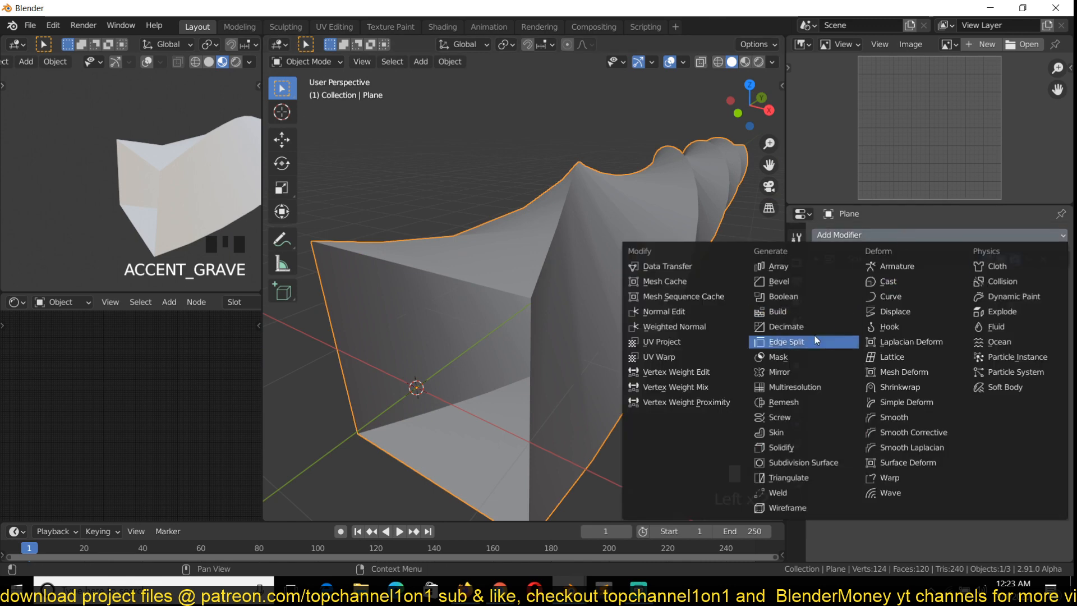
{"action": "left_click", "coordinate": [801, 283]}
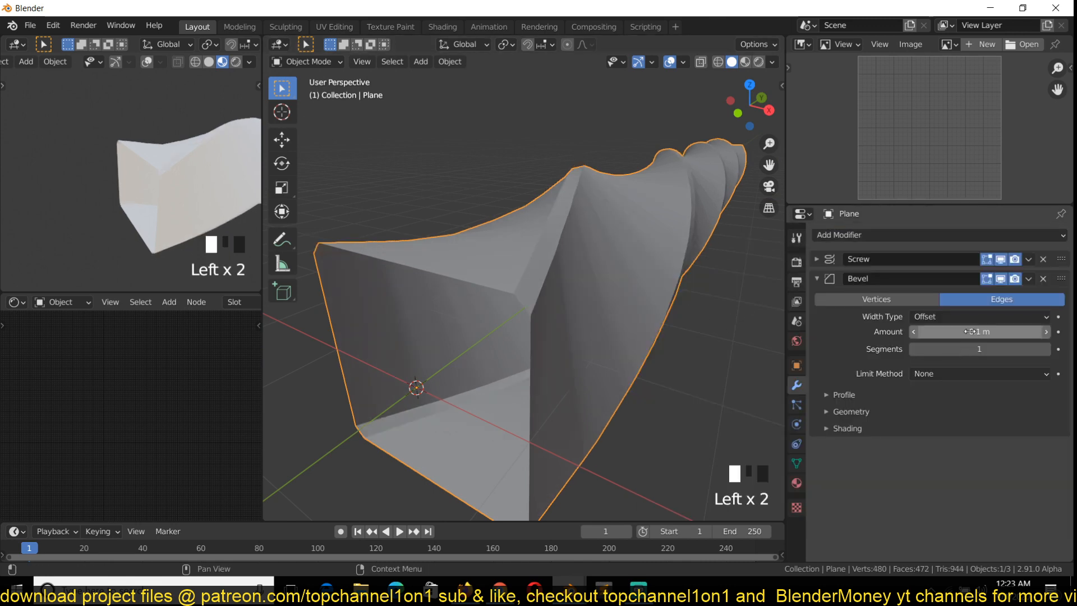
{"action": "left_click_drag", "start_coordinate": [980, 331], "coordinate": [956, 332]}
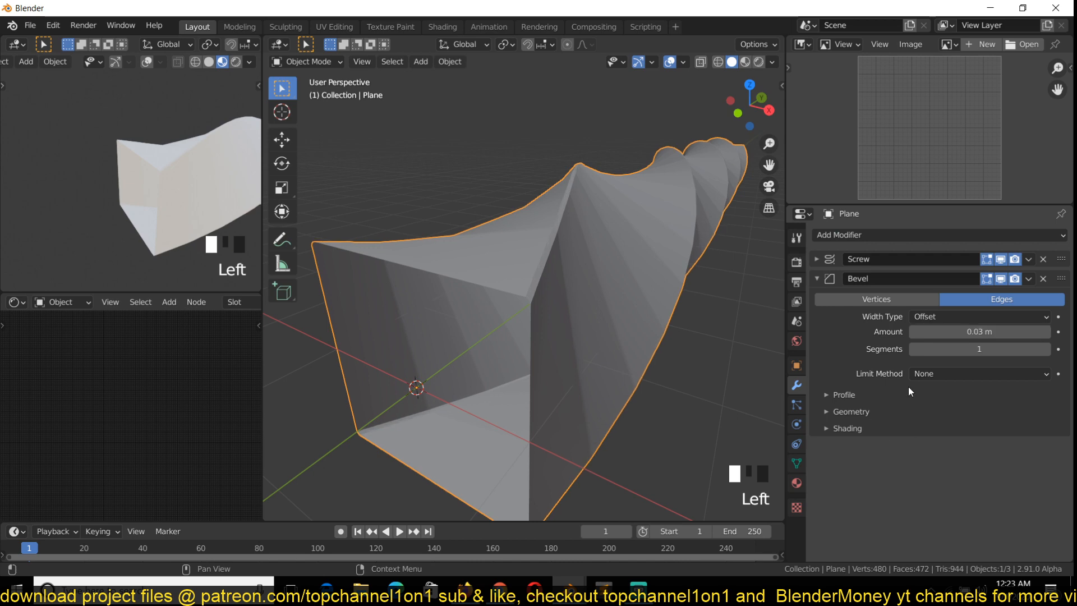
Limit the Bevel modifier by Angle and look through its shading options.
{"action": "left_click", "coordinate": [939, 374]}
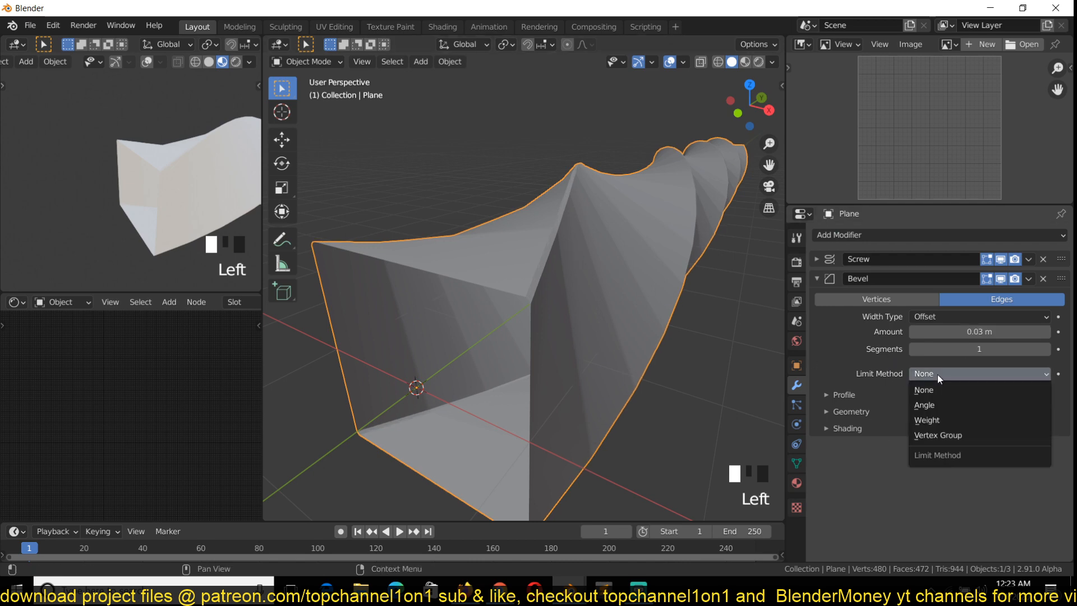
{"action": "left_click", "coordinate": [937, 405]}
{"action": "left_click", "coordinate": [850, 445]}
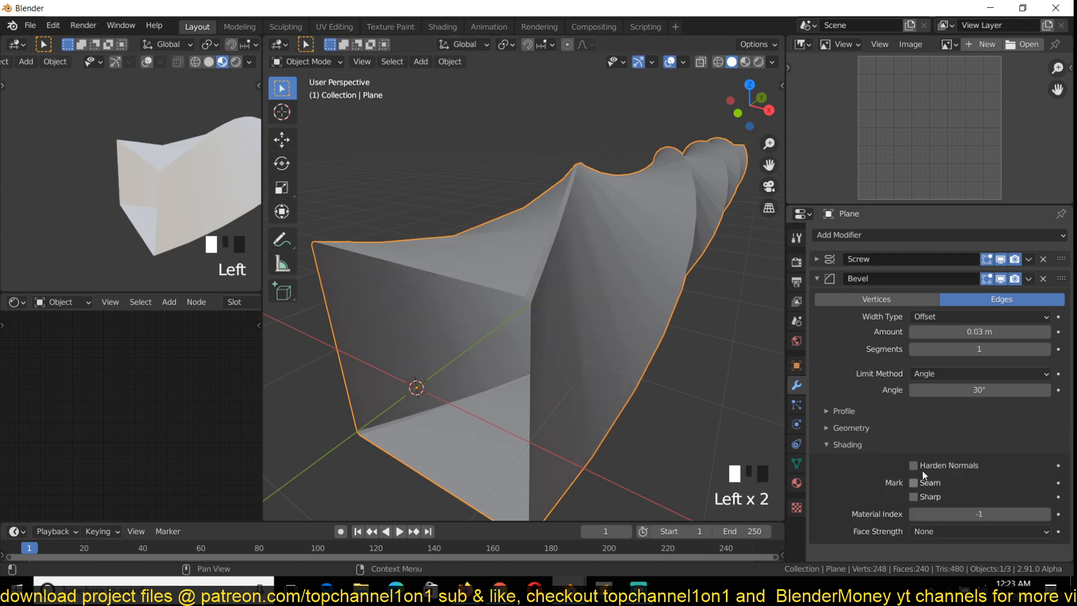
{"action": "left_click", "coordinate": [848, 444]}
Examine the beveled edges of the twisted mesh up close and from several angles.
{"action": "key", "text": "grave"}
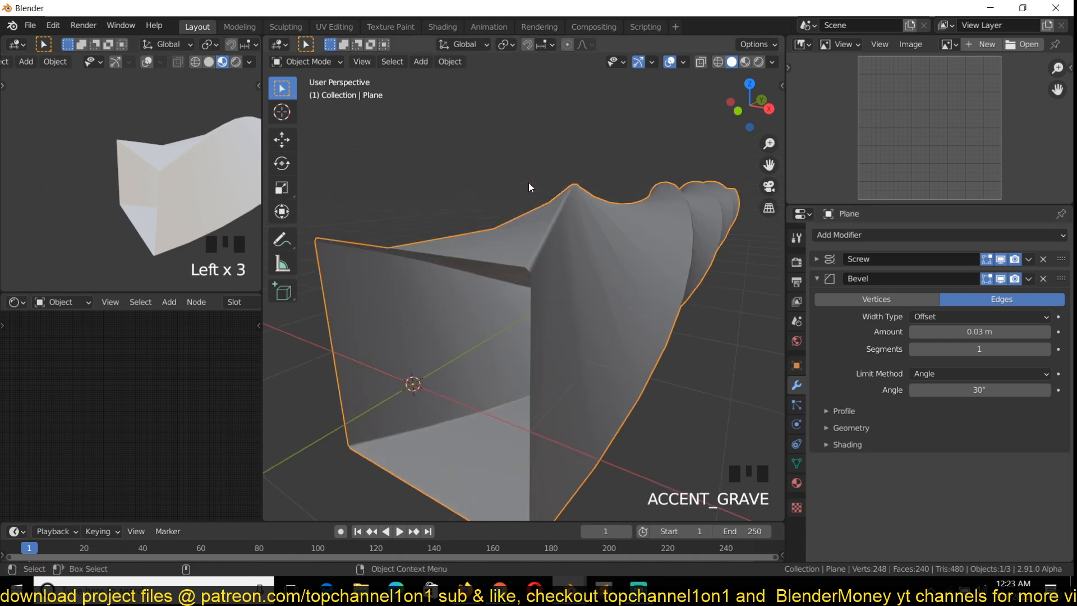
{"action": "key", "text": "grave"}
{"action": "key", "text": "grave"}
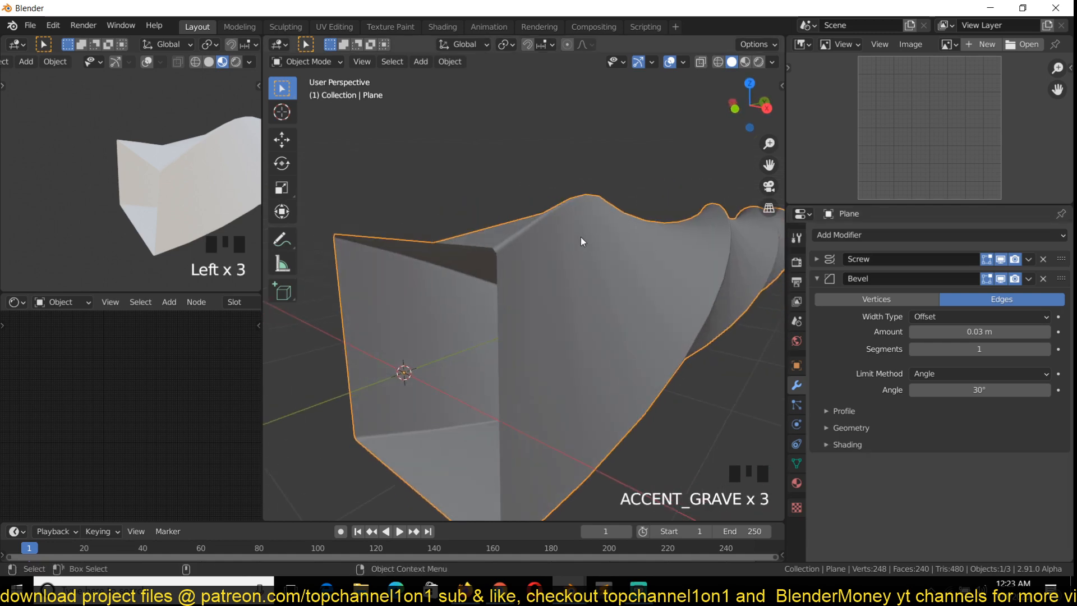
{"action": "key", "text": "z"}
{"action": "key", "text": "z"}
{"action": "key", "text": "grave"}
{"action": "scroll", "coordinate": [592, 274], "scroll_direction": "down", "scroll_amount": 4}
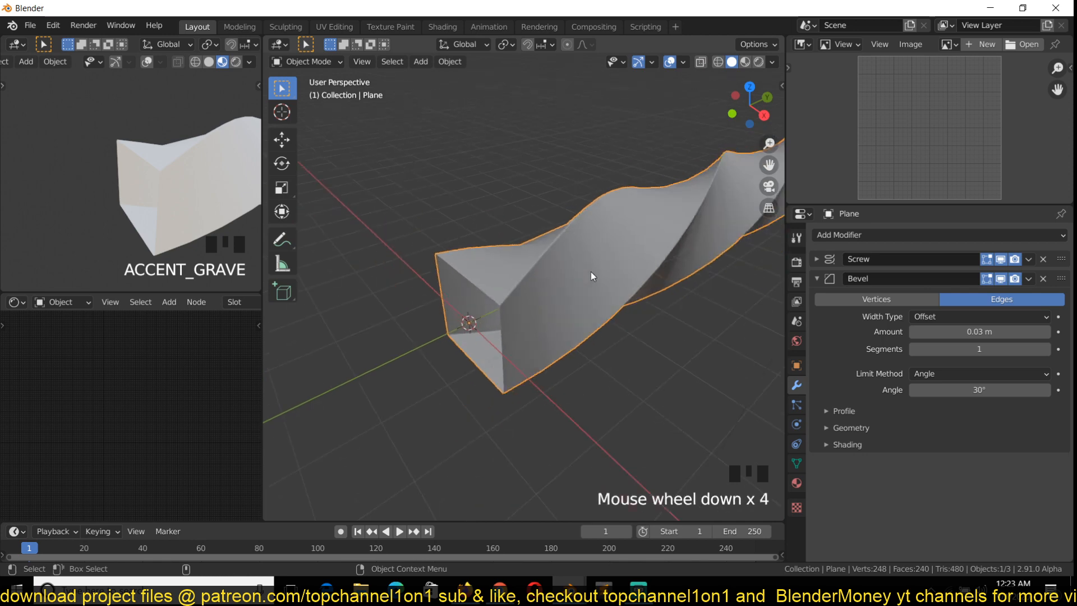
{"action": "key", "text": "grave"}
{"action": "scroll", "coordinate": [550, 283], "scroll_direction": "down", "scroll_amount": 5}
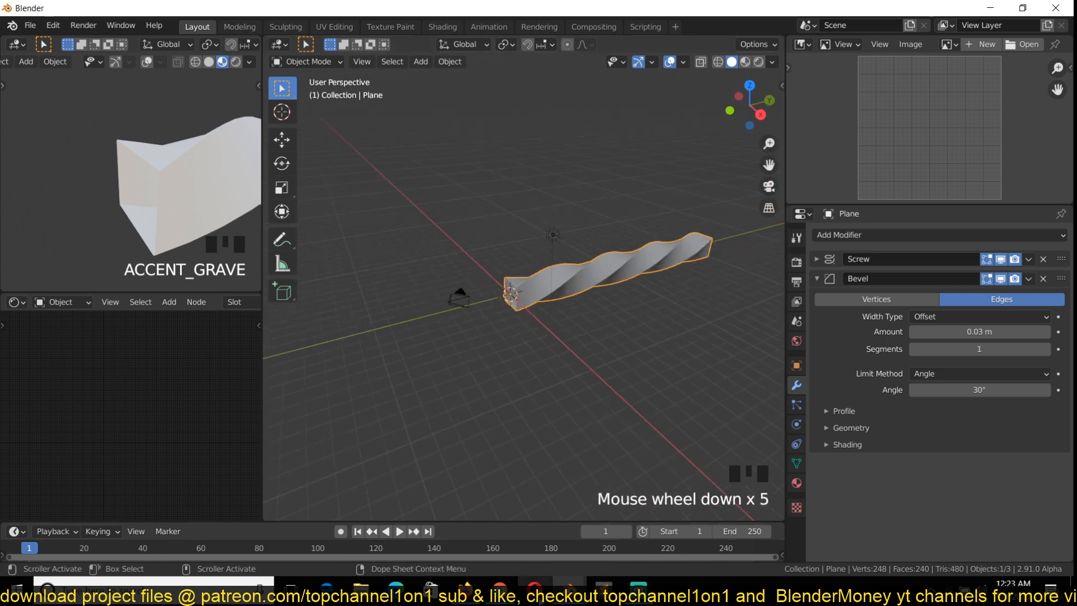
Review the ring shape in the reference render window and return to the working scene in Blender.
{"action": "mouse_move", "coordinate": [570, 589]}
{"action": "left_click", "coordinate": [578, 533]}
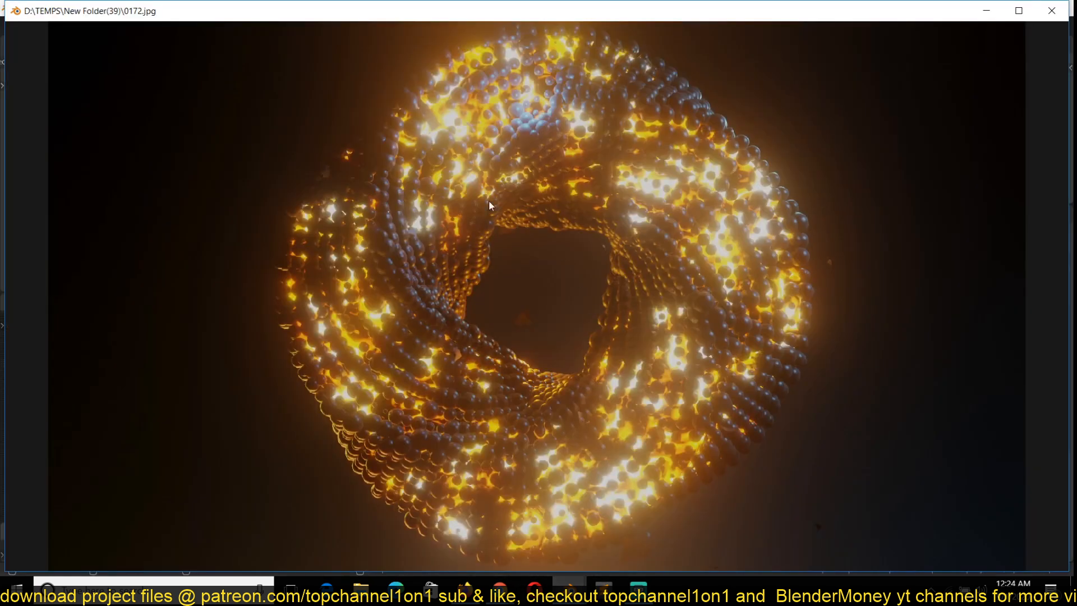
{"action": "mouse_move", "coordinate": [569, 589]}
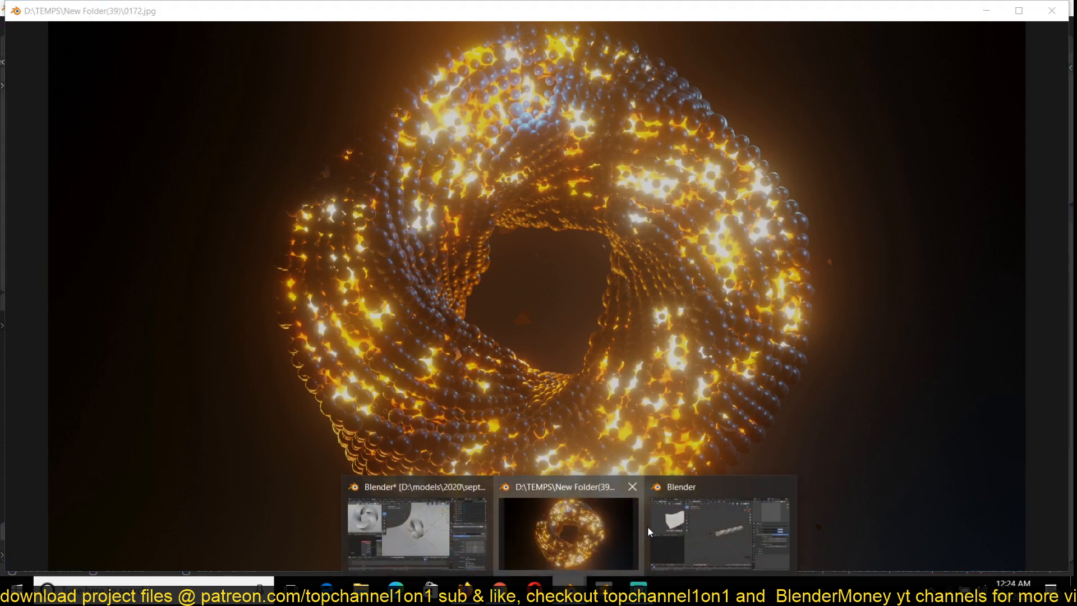
{"action": "left_click", "coordinate": [717, 532]}
{"action": "scroll", "coordinate": [520, 296], "scroll_direction": "up", "scroll_amount": 3}
{"action": "scroll", "coordinate": [520, 297], "scroll_direction": "down", "scroll_amount": 3}
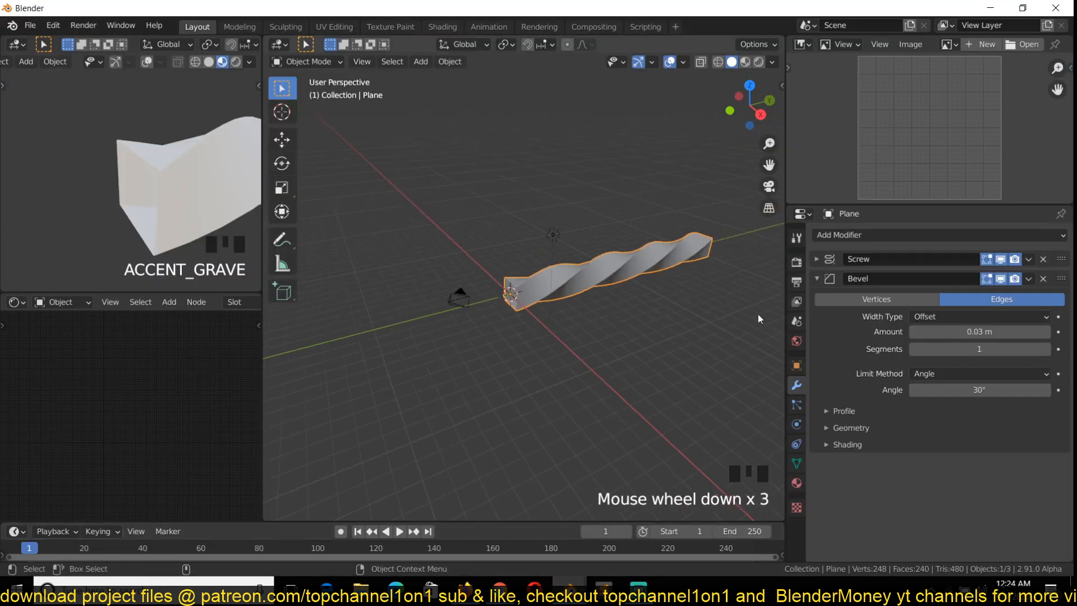
Add a Simple Deform modifier to the twisted mesh after the Bevel modifier.
{"action": "left_click", "coordinate": [817, 278]}
{"action": "left_click", "coordinate": [896, 237]}
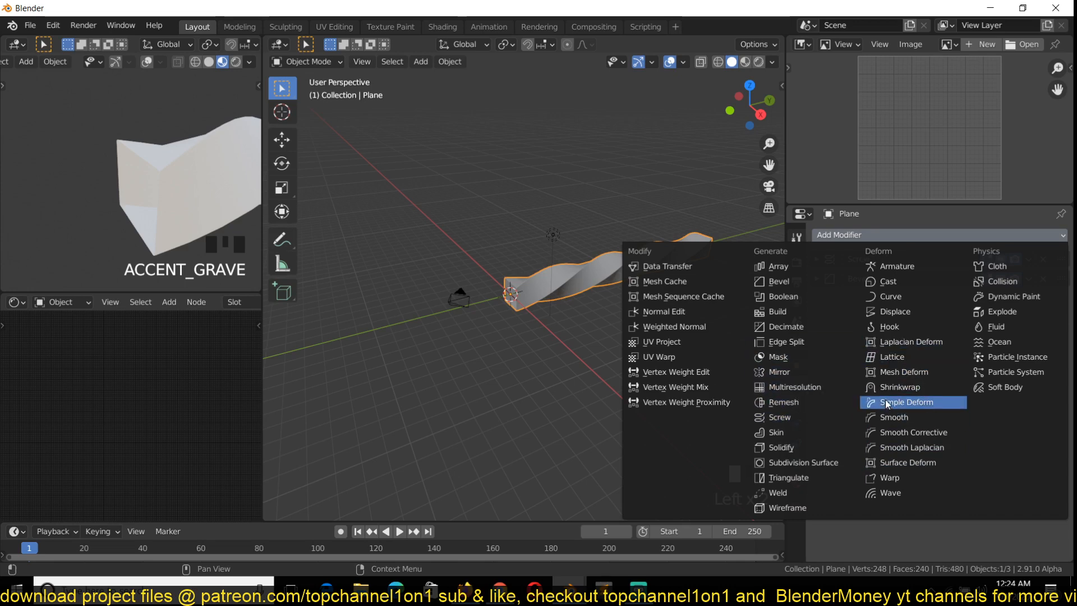
{"action": "left_click", "coordinate": [917, 403]}
{"action": "scroll", "coordinate": [685, 326], "scroll_direction": "up", "scroll_amount": 1}
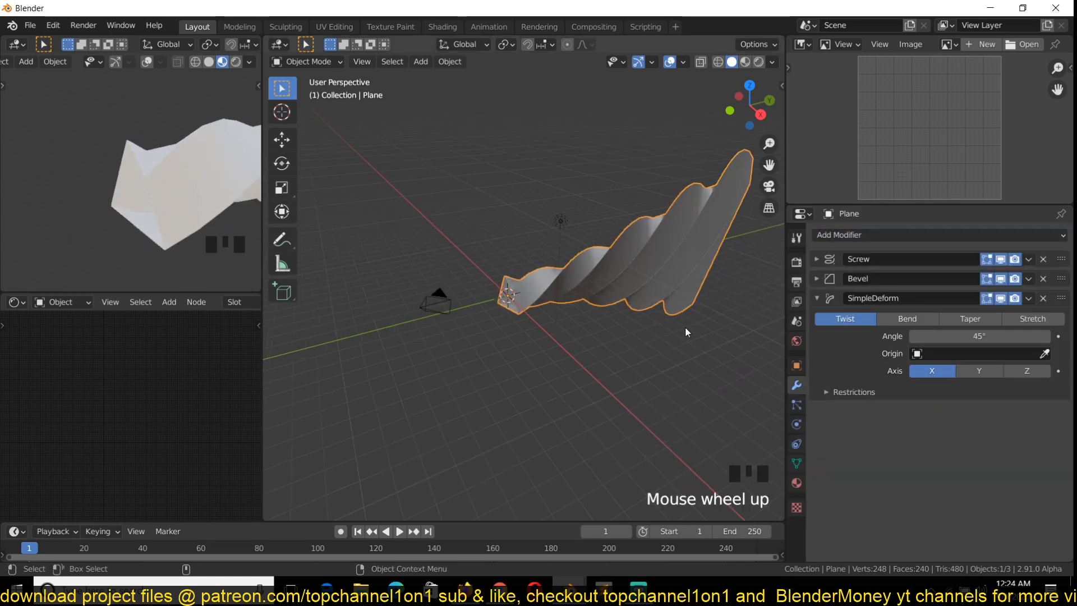
Try the Simple Deform modifier's Twist mode about the Z axis with an angle of 5.5°.
{"action": "left_click", "coordinate": [980, 371]}
{"action": "left_click", "coordinate": [1017, 370]}
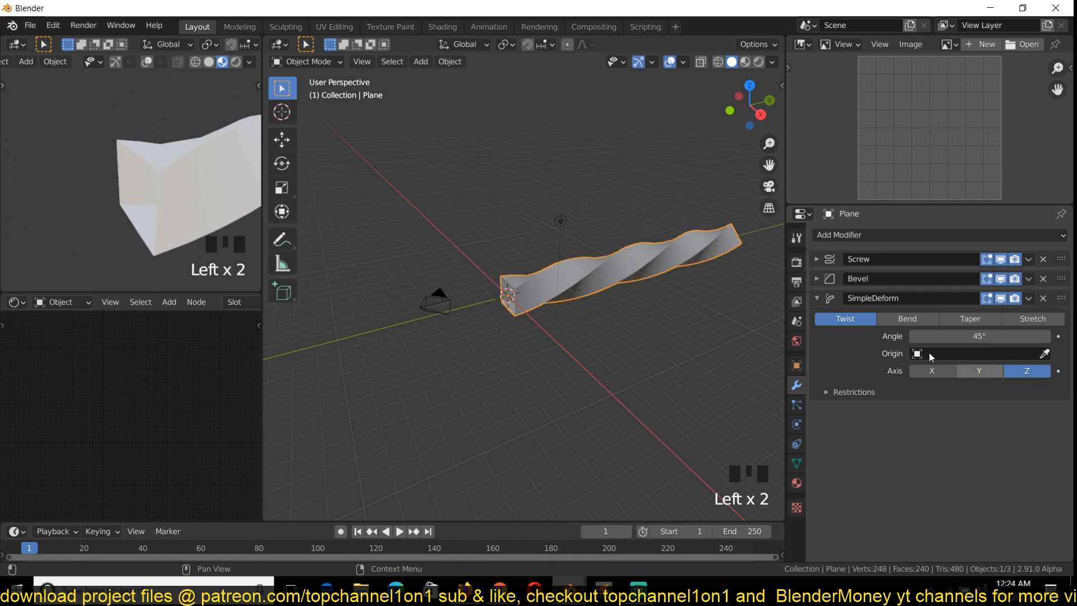
{"action": "key", "text": "grave"}
{"action": "left_click_drag", "start_coordinate": [979, 336], "coordinate": [933, 336]}
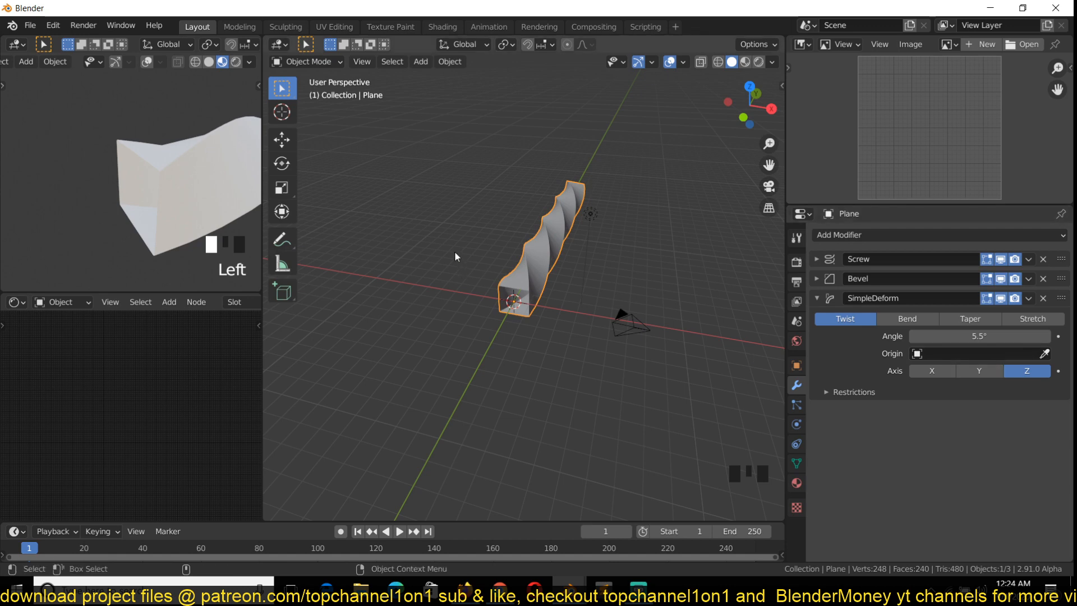
{"action": "key", "text": "grave"}
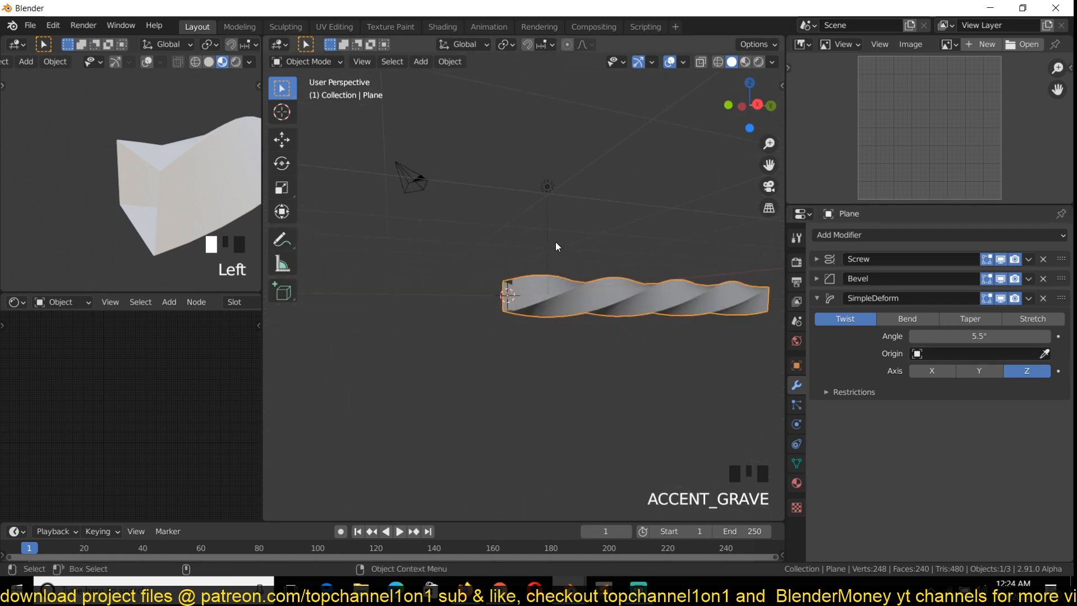
Switch the Simple Deform modifier to Bend about the X axis and curl the mesh with a 338° angle.
{"action": "left_click", "coordinate": [911, 320]}
{"action": "key", "text": "grave"}
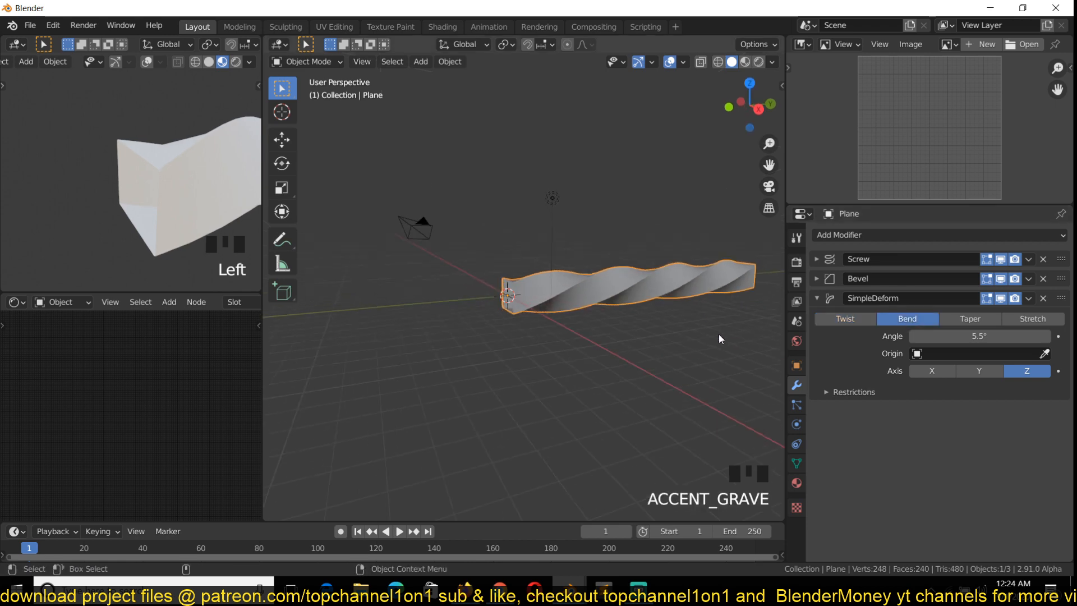
{"action": "left_click", "coordinate": [932, 371]}
{"action": "left_click_drag", "start_coordinate": [979, 336], "coordinate": [1065, 337]}
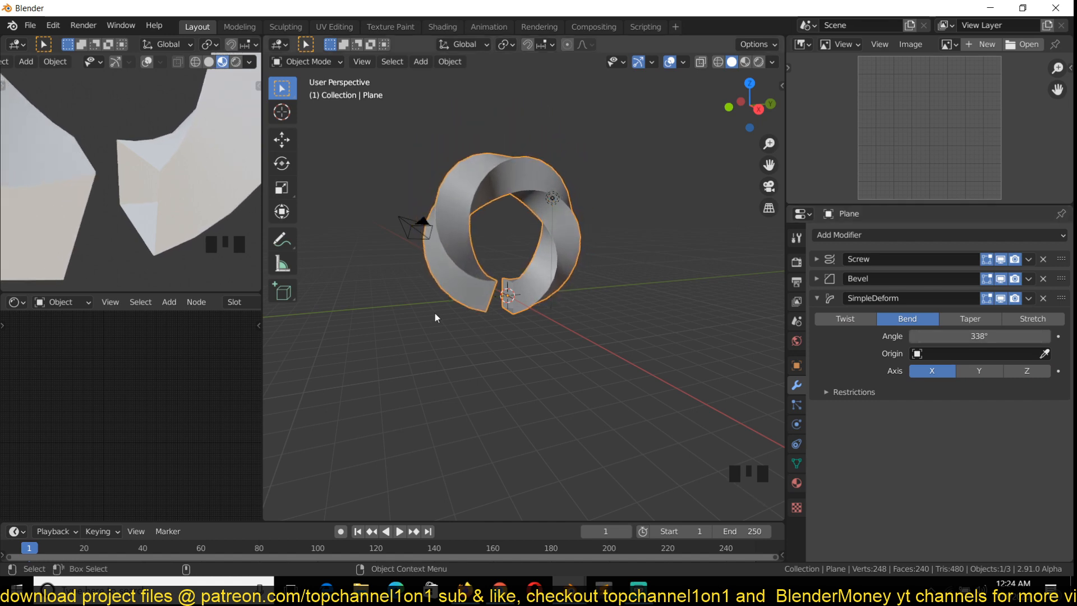
Close the gap between the ring's two ends by setting the bend angle to 360°.
{"action": "key", "text": "KP_3"}
{"action": "scroll", "coordinate": [417, 288], "scroll_direction": "up", "scroll_amount": 5}
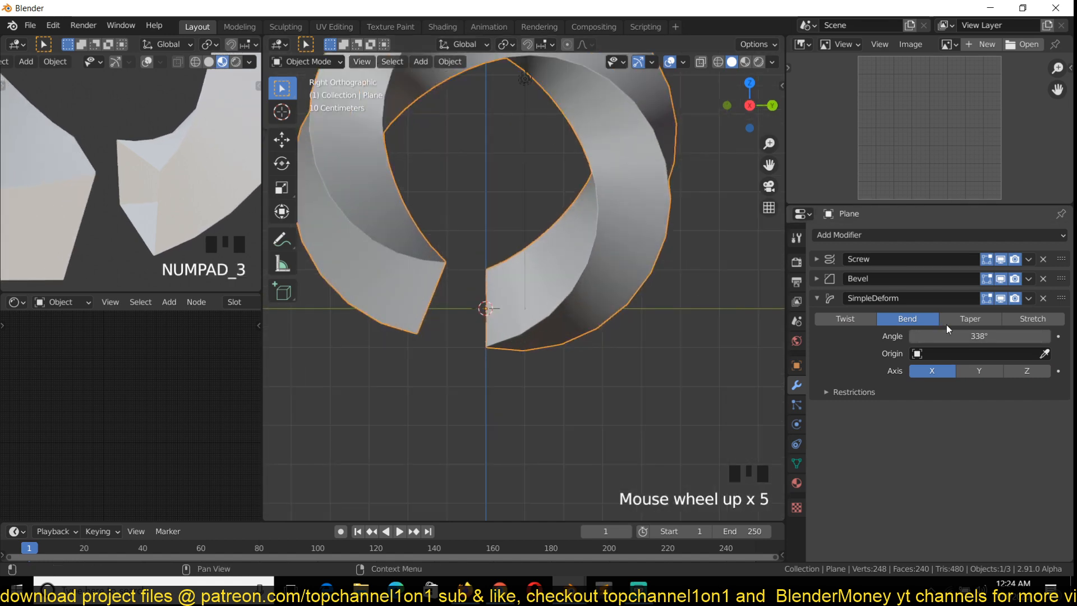
{"action": "left_click_drag", "start_coordinate": [975, 336], "coordinate": [989, 336]}
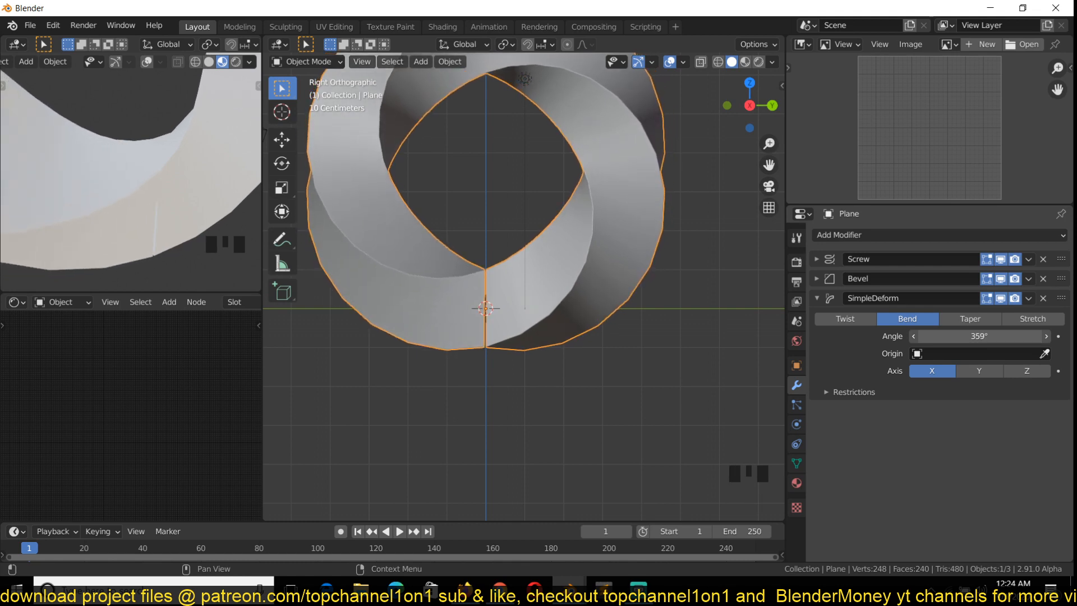
{"action": "left_click", "coordinate": [835, 370]}
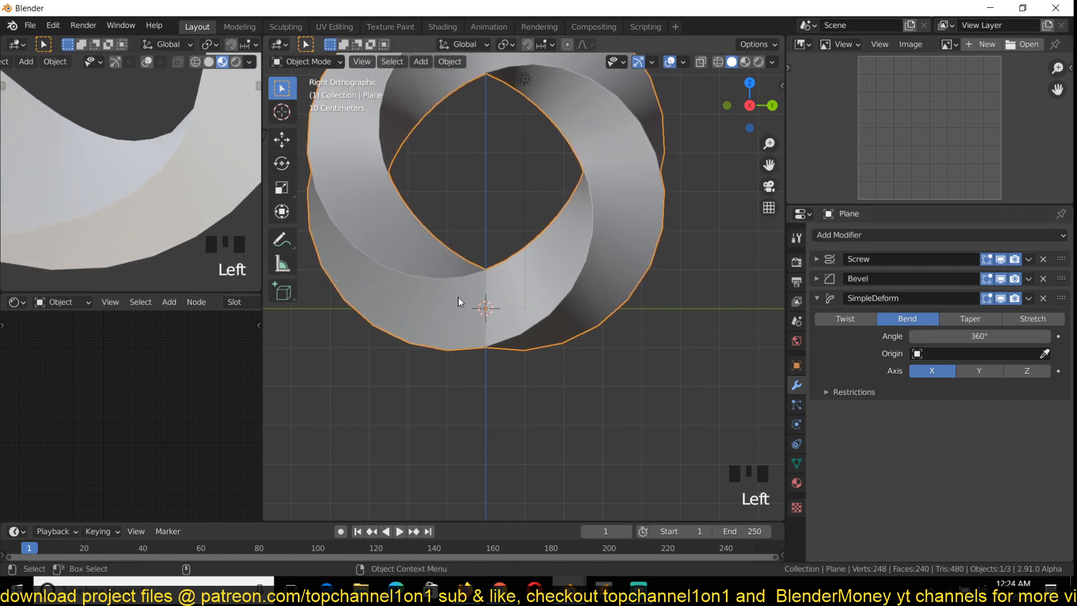
Examine the closed twisted ring from several angles and distances.
{"action": "key", "text": "grave"}
{"action": "scroll", "coordinate": [550, 344], "scroll_direction": "down", "scroll_amount": 5}
{"action": "key", "text": "grave"}
{"action": "middle_click_drag", "start_coordinate": [538, 368], "coordinate": [428, 319]}
{"action": "scroll", "coordinate": [429, 320], "scroll_direction": "up", "scroll_amount": 4}
{"action": "scroll", "coordinate": [505, 310], "scroll_direction": "down", "scroll_amount": 3}
{"action": "middle_click_drag", "start_coordinate": [510, 308], "coordinate": [580, 335]}
{"action": "scroll", "coordinate": [580, 335], "scroll_direction": "up", "scroll_amount": 4}
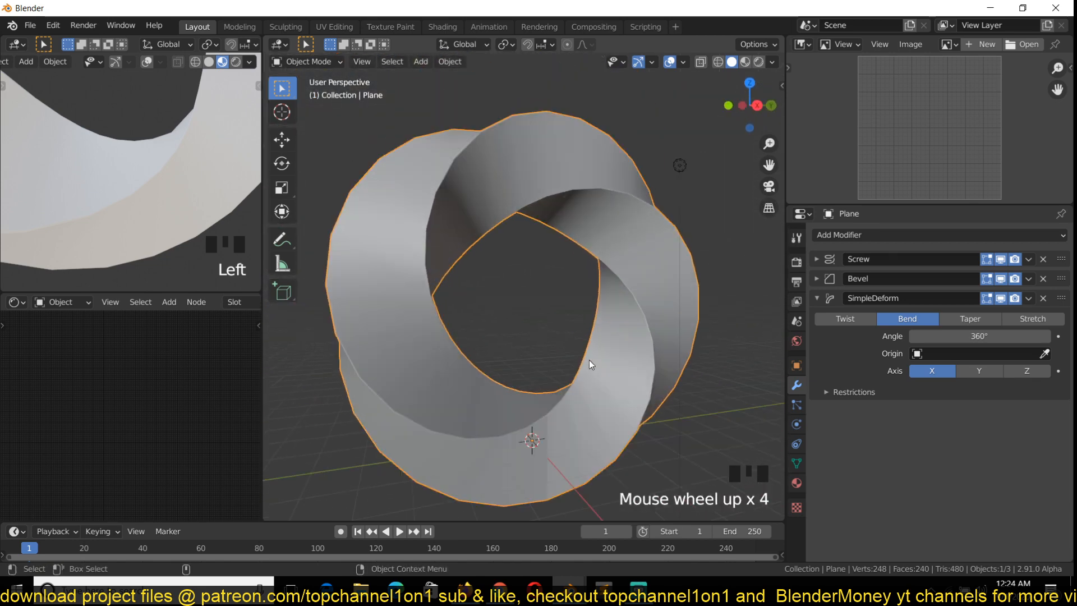
{"action": "key", "text": "grave"}
Compare the twisted ring with the reference render and inspect it in front orthographic view.
{"action": "mouse_move", "coordinate": [569, 587]}
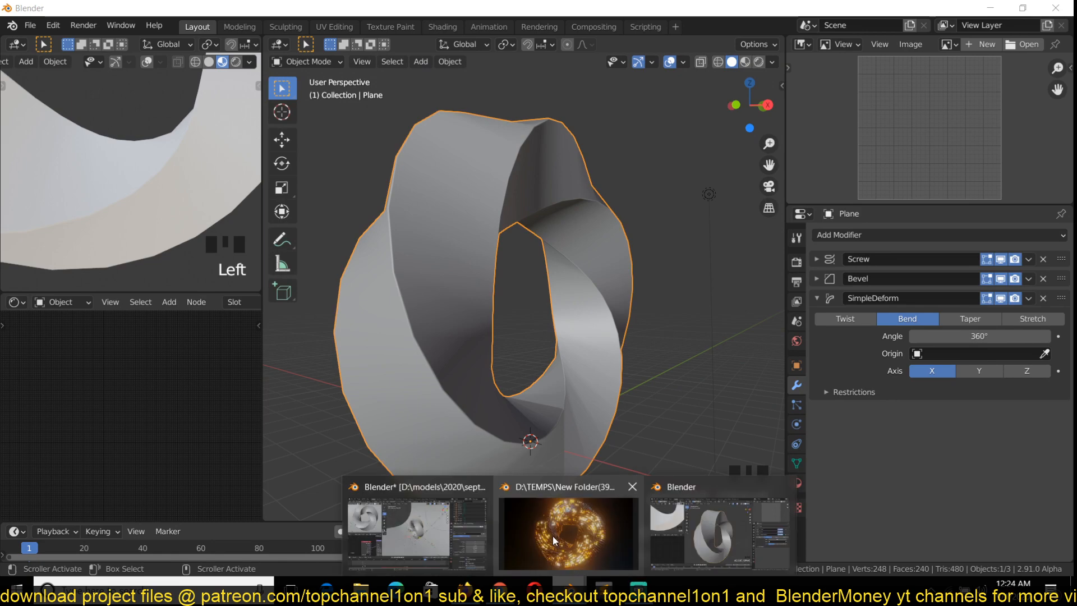
{"action": "left_click", "coordinate": [553, 536]}
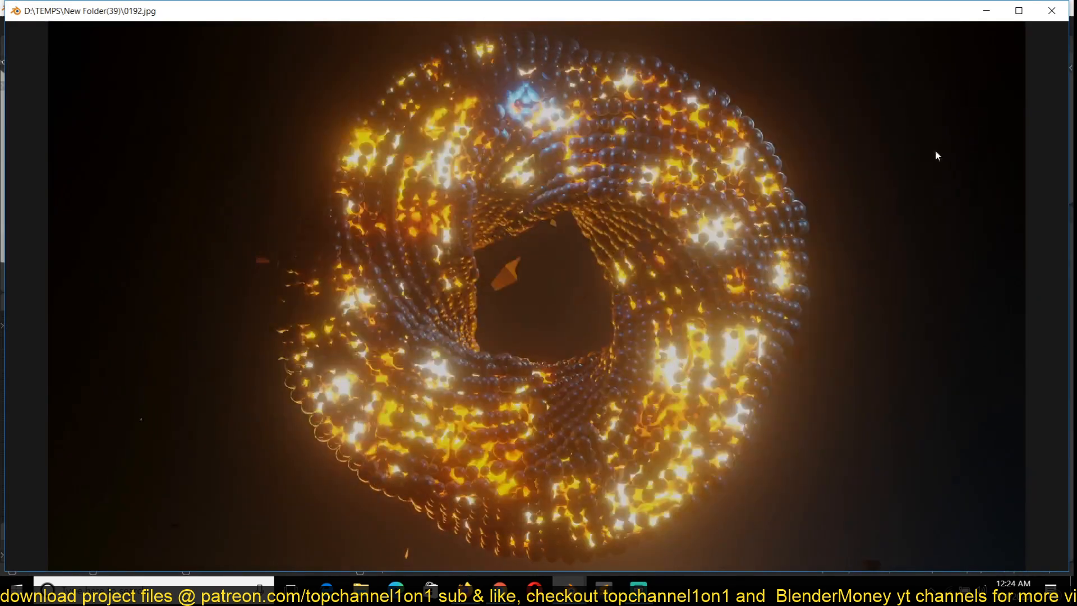
{"action": "left_click", "coordinate": [987, 11]}
{"action": "key", "text": "KP_1"}
{"action": "scroll", "coordinate": [625, 275], "scroll_direction": "up", "scroll_amount": 2}
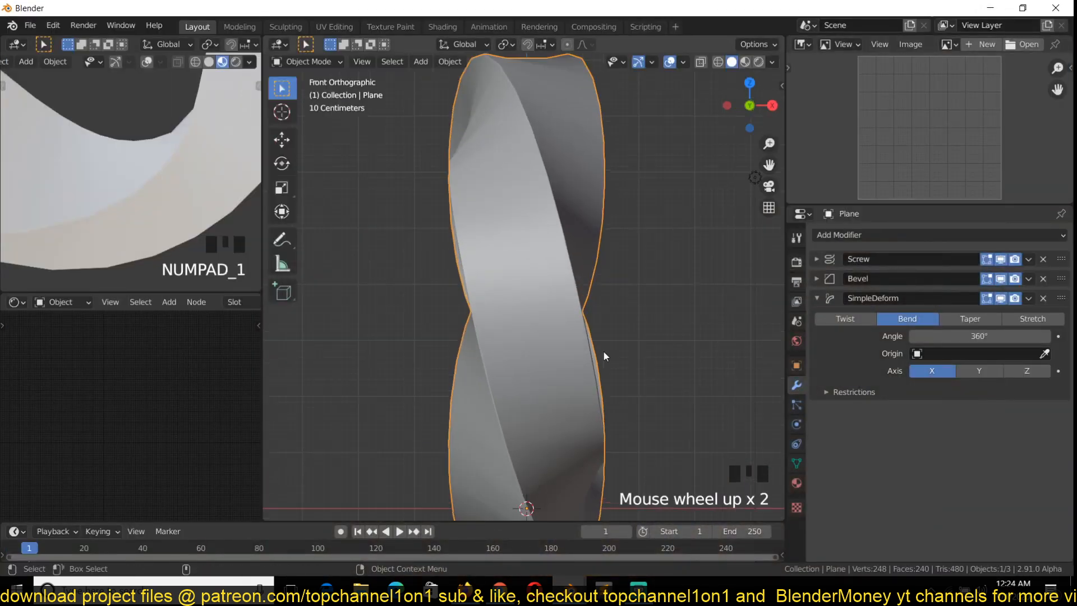
Hook all four vertices of the square outline to a new empty.
{"action": "key", "text": "Tab"}
{"action": "scroll", "coordinate": [590, 407], "scroll_direction": "down", "scroll_amount": 2}
{"action": "key", "text": "z"}
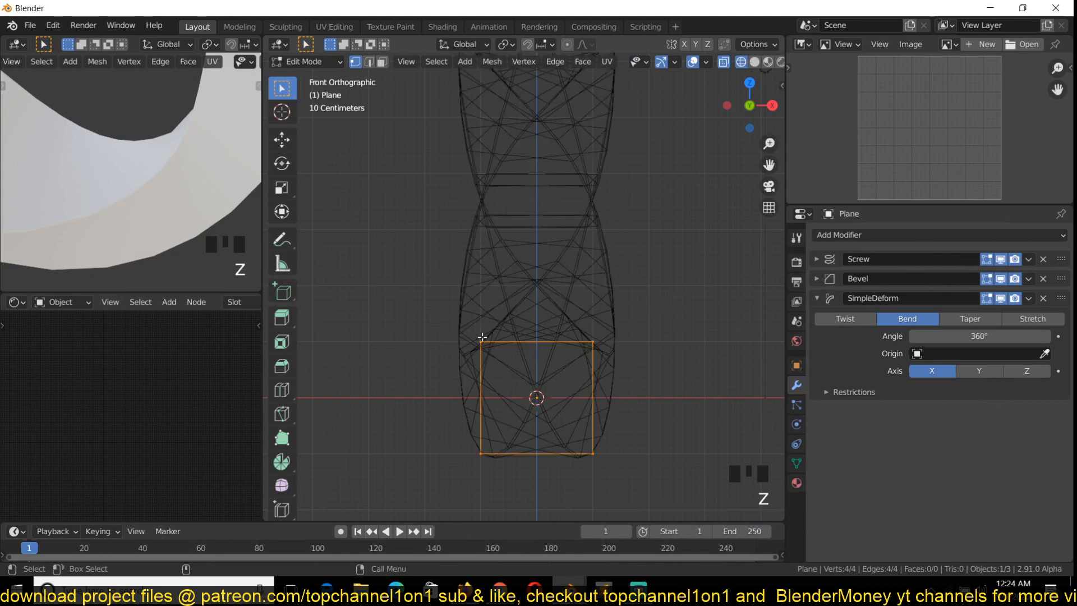
{"action": "left_click_drag", "start_coordinate": [453, 324], "coordinate": [639, 498]}
{"action": "middle_click_drag", "start_coordinate": [513, 395], "coordinate": [518, 364], "text": "shift"}
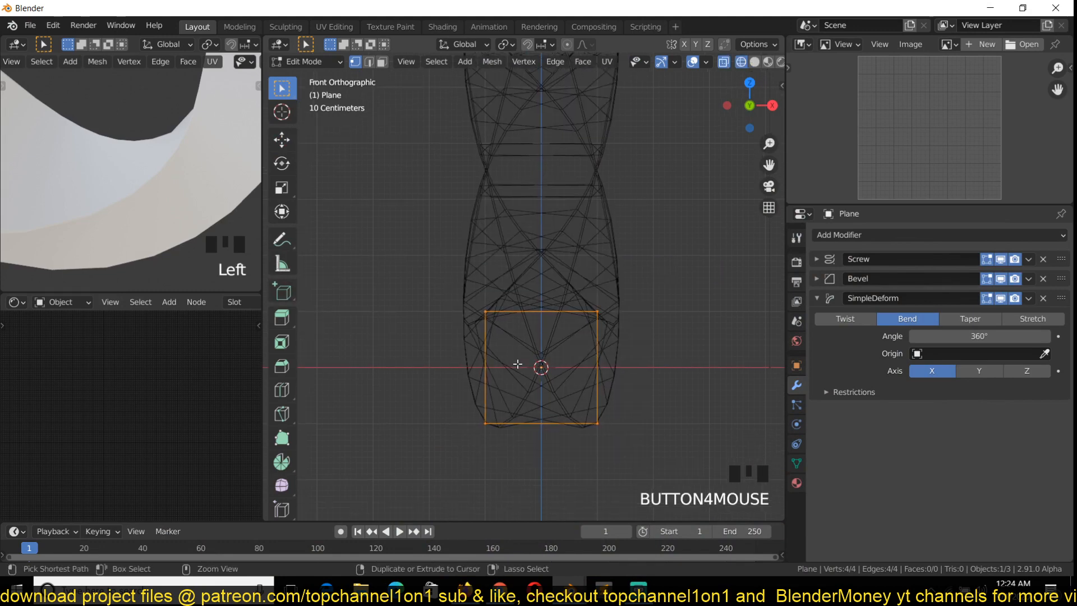
{"action": "key", "text": "ctrl+h"}
{"action": "left_click", "coordinate": [519, 366]}
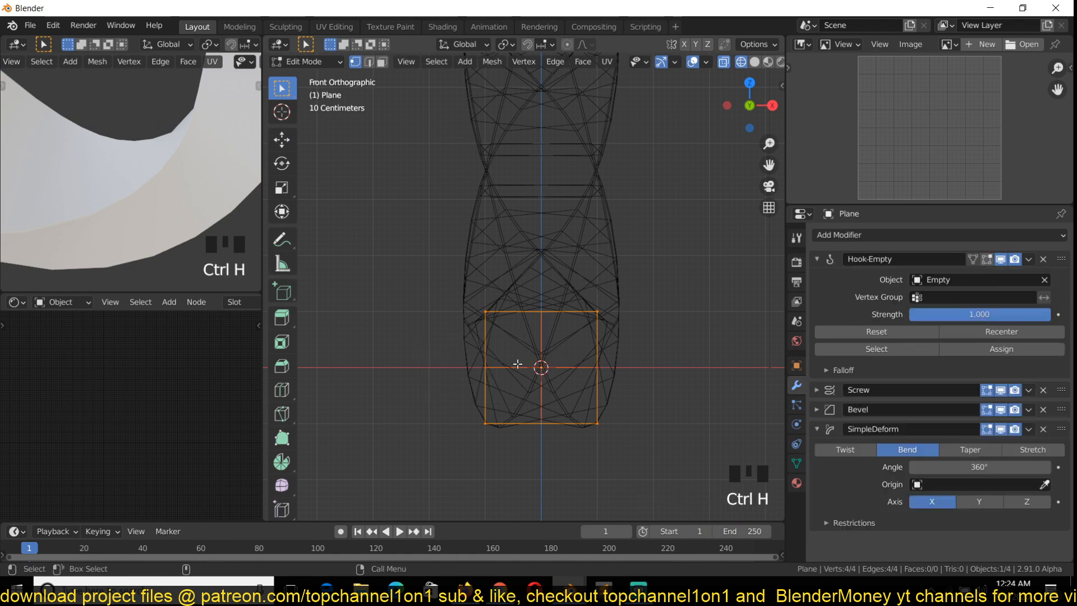
Select the hook empty in Object Mode and enlarge its display size to 2.8 m.
{"action": "key", "text": "Tab"}
{"action": "left_click", "coordinate": [580, 368]}
{"action": "left_click", "coordinate": [580, 369]}
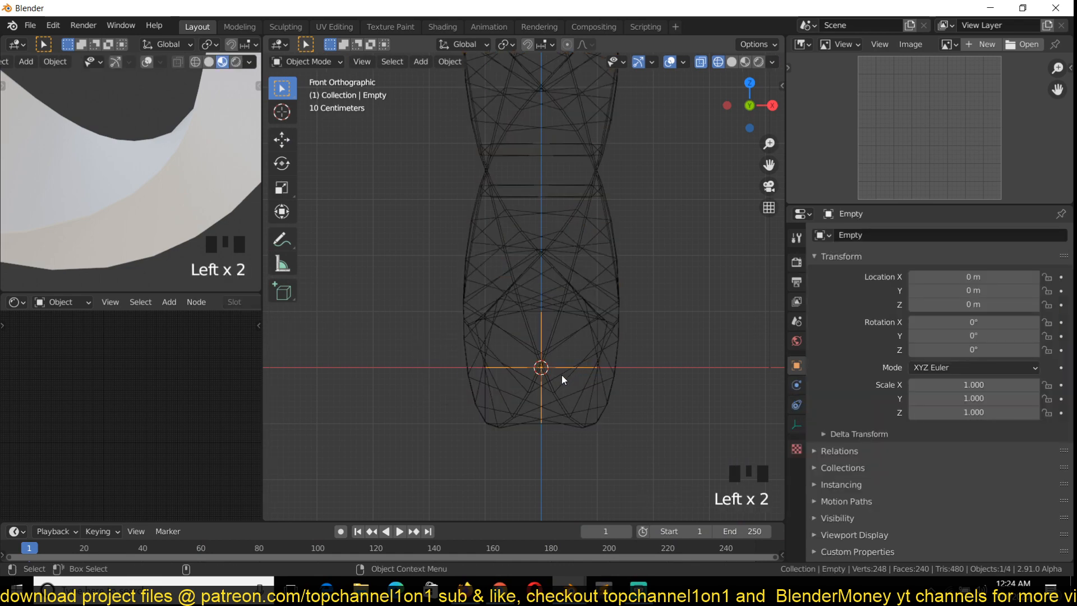
{"action": "mouse_move", "coordinate": [510, 396]}
{"action": "middle_mouse_down"}
{"action": "mouse_move", "coordinate": [472, 409]}
{"action": "mouse_move", "coordinate": [545, 384]}
{"action": "middle_mouse_up"}
{"action": "key", "text": "z"}
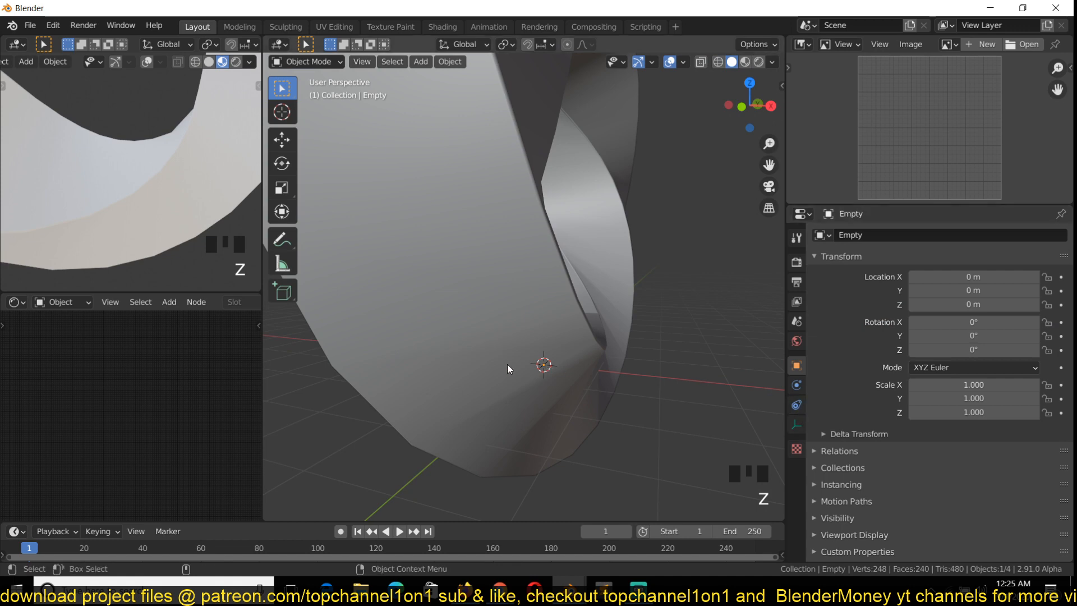
{"action": "middle_click_drag", "start_coordinate": [402, 365], "coordinate": [362, 366]}
{"action": "key", "text": "grave"}
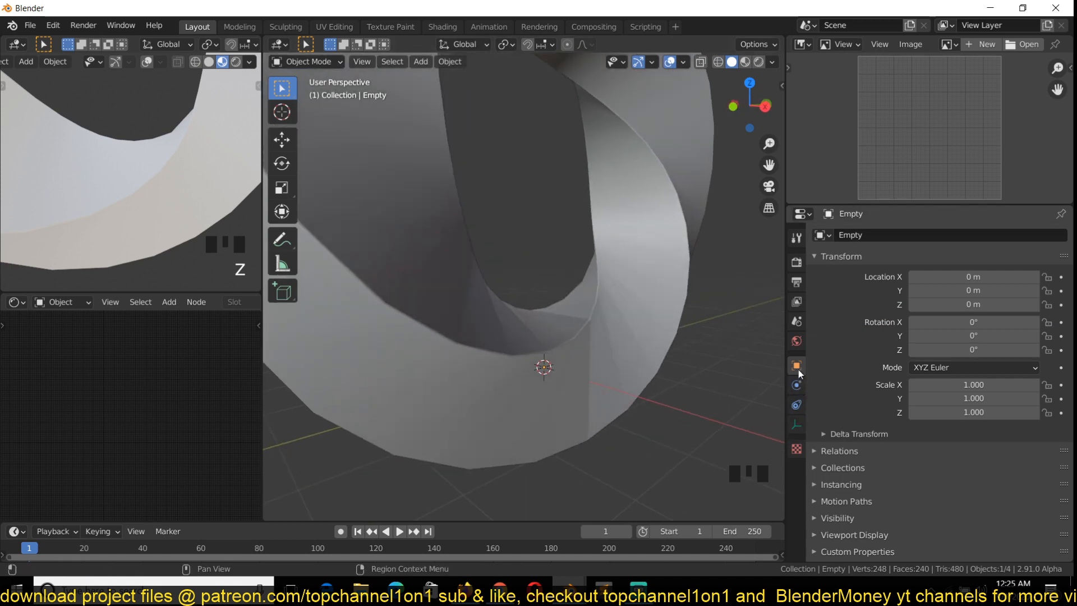
{"action": "left_click", "coordinate": [797, 426]}
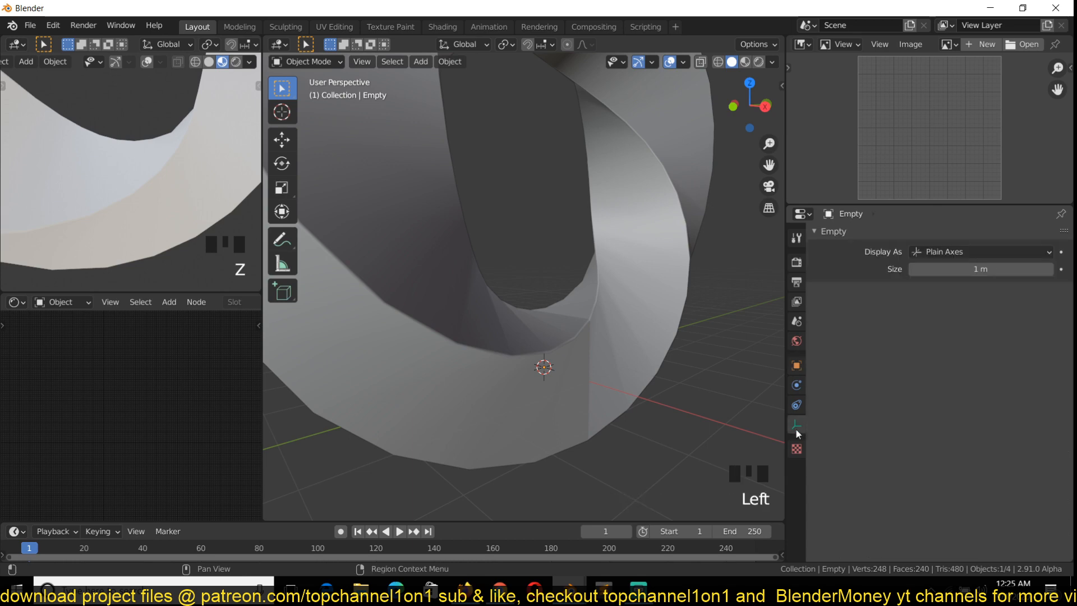
{"action": "left_click", "coordinate": [951, 269]}
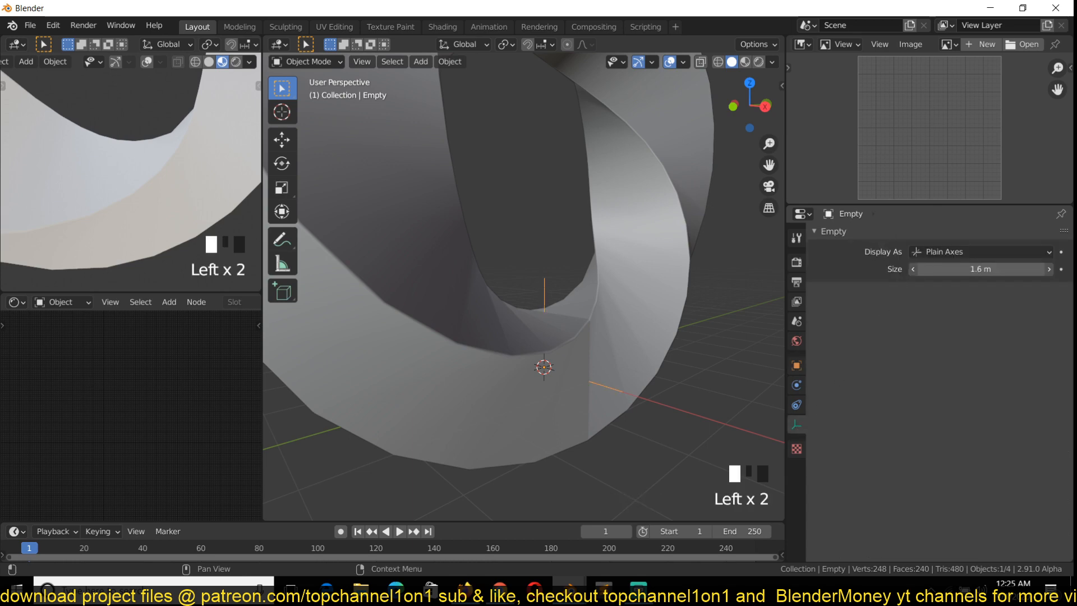
{"action": "scroll", "coordinate": [565, 361], "scroll_direction": "down", "scroll_amount": 3}
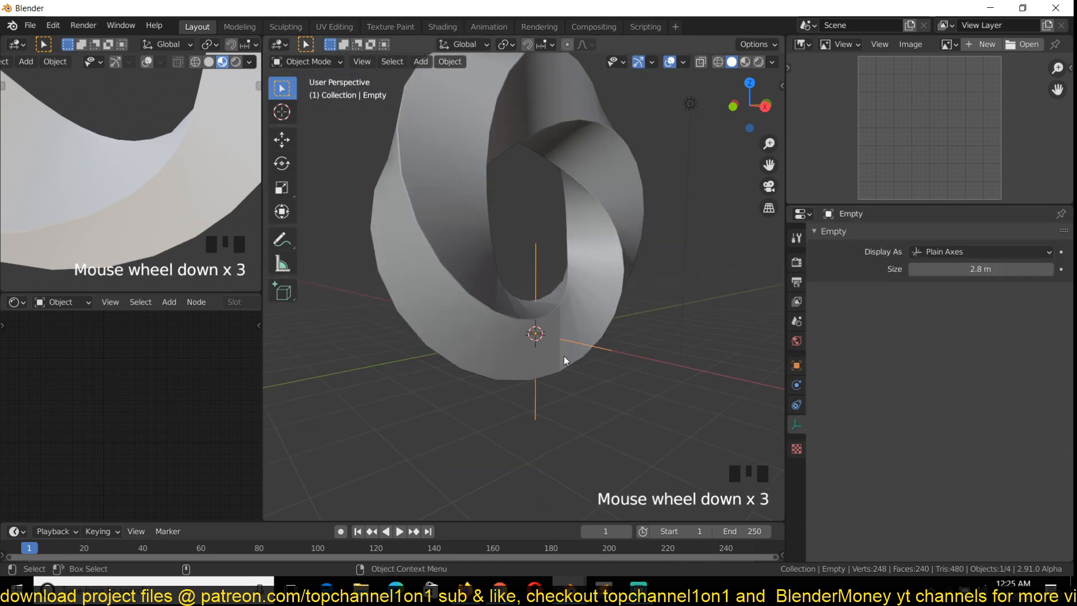
{"action": "key", "text": "s"}
{"action": "left_click", "coordinate": [620, 342]}
{"action": "key", "text": "s"}
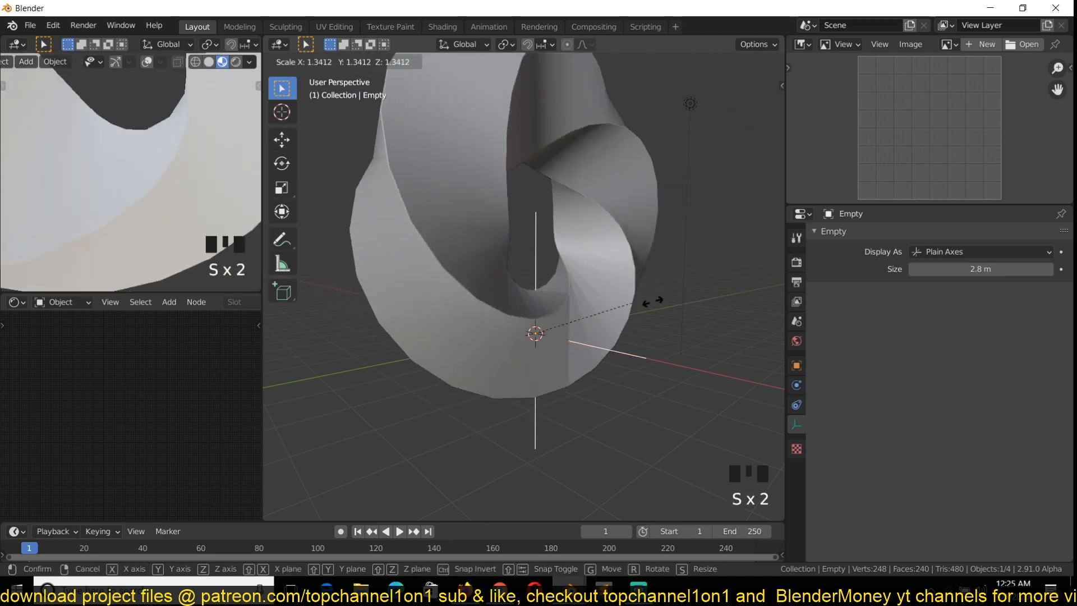
{"action": "right_click", "coordinate": [625, 304]}
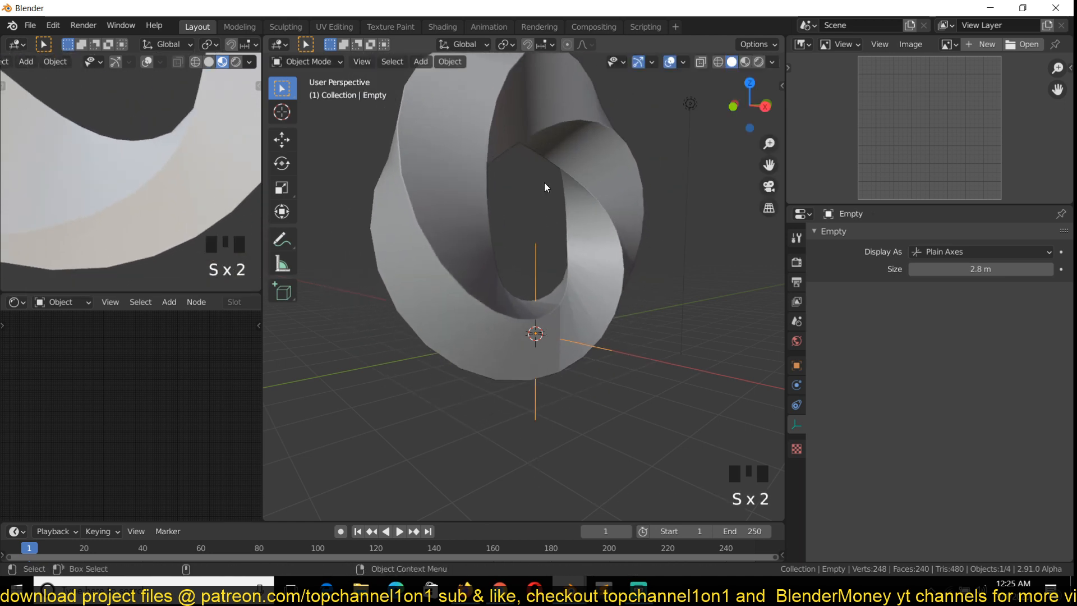
Set the hook empty's display size to 3.2 m and show the front orthographic view in wireframe.
{"action": "left_click_drag", "start_coordinate": [982, 268], "coordinate": [971, 269]}
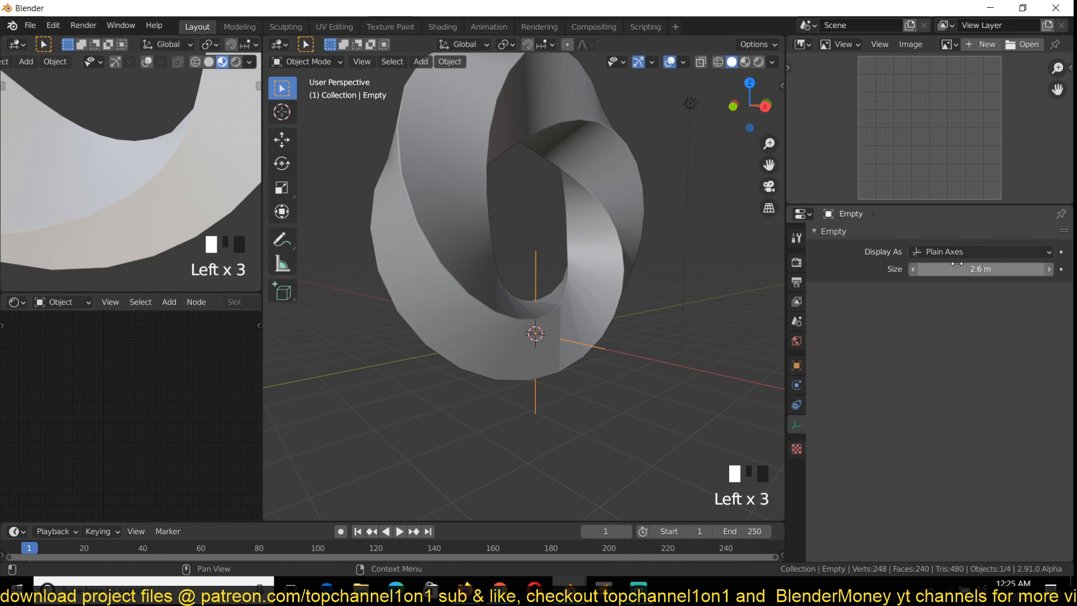
{"action": "left_click_drag", "start_coordinate": [988, 270], "coordinate": [970, 270]}
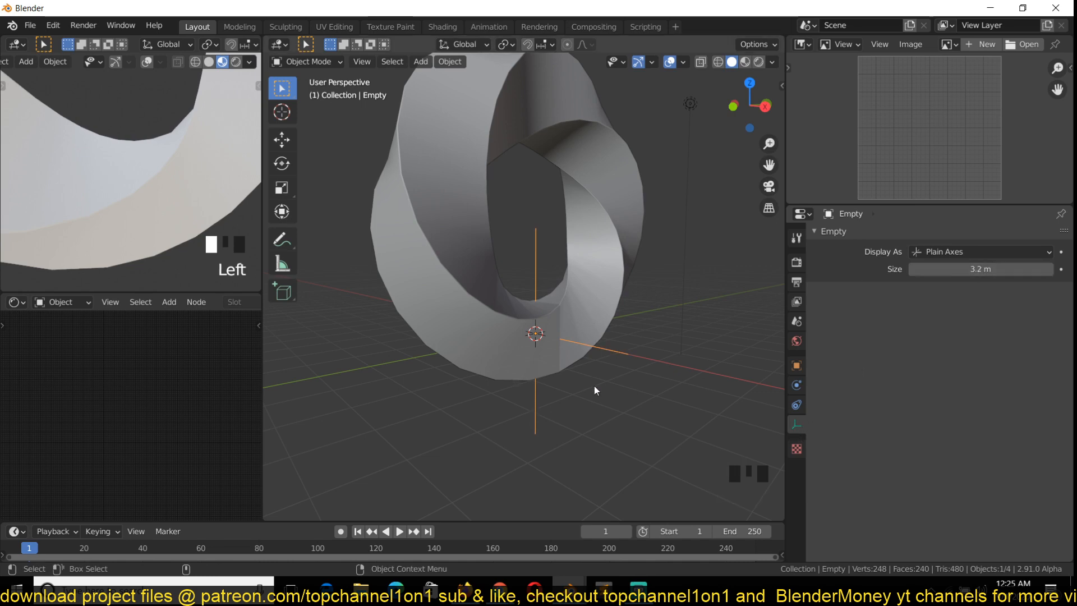
{"action": "middle_click_drag", "start_coordinate": [596, 391], "coordinate": [543, 388]}
{"action": "key", "text": "KP_1"}
{"action": "scroll", "coordinate": [589, 375], "scroll_direction": "up", "scroll_amount": 1}
{"action": "key", "text": "z"}
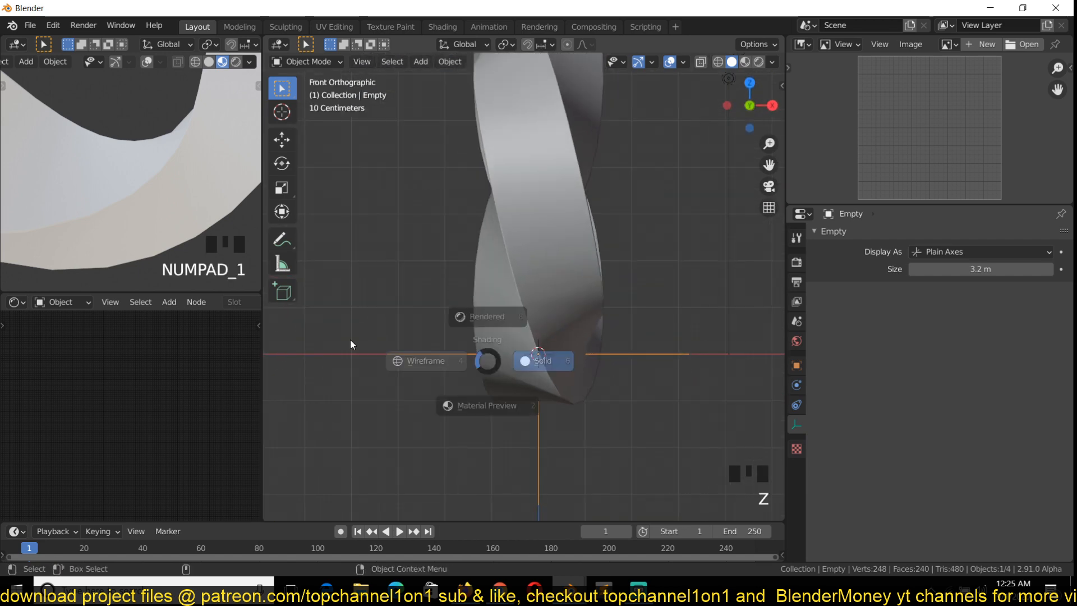
{"action": "left_click", "coordinate": [349, 342]}
Try rotating the hook empty in the front view while watching the ring from the side in the preview viewport.
{"action": "left_click", "coordinate": [601, 312]}
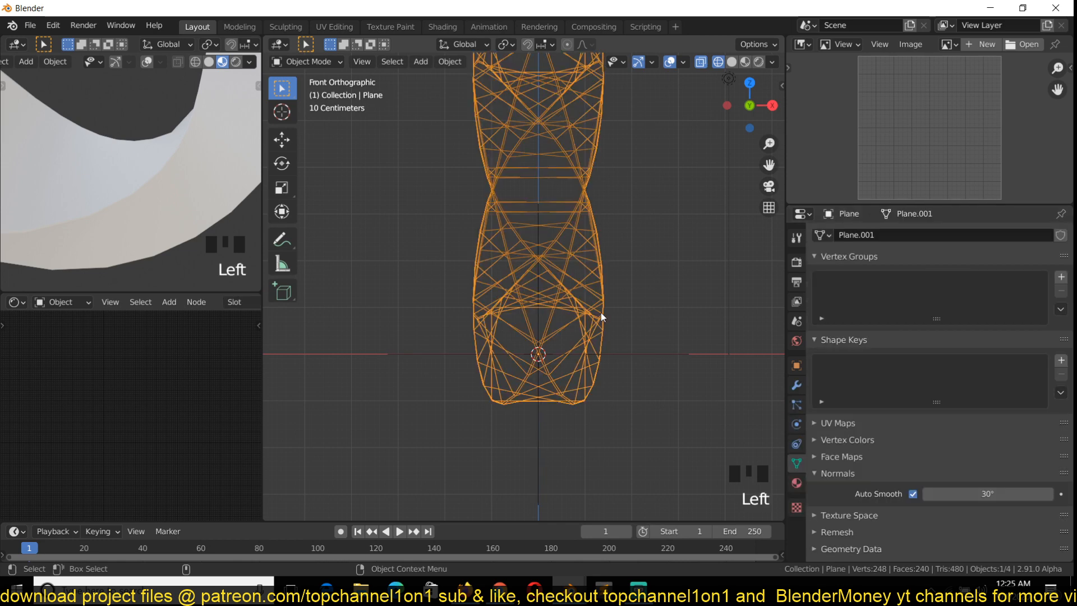
{"action": "key", "text": "Tab"}
{"action": "key", "text": "Tab"}
{"action": "left_click", "coordinate": [650, 350]}
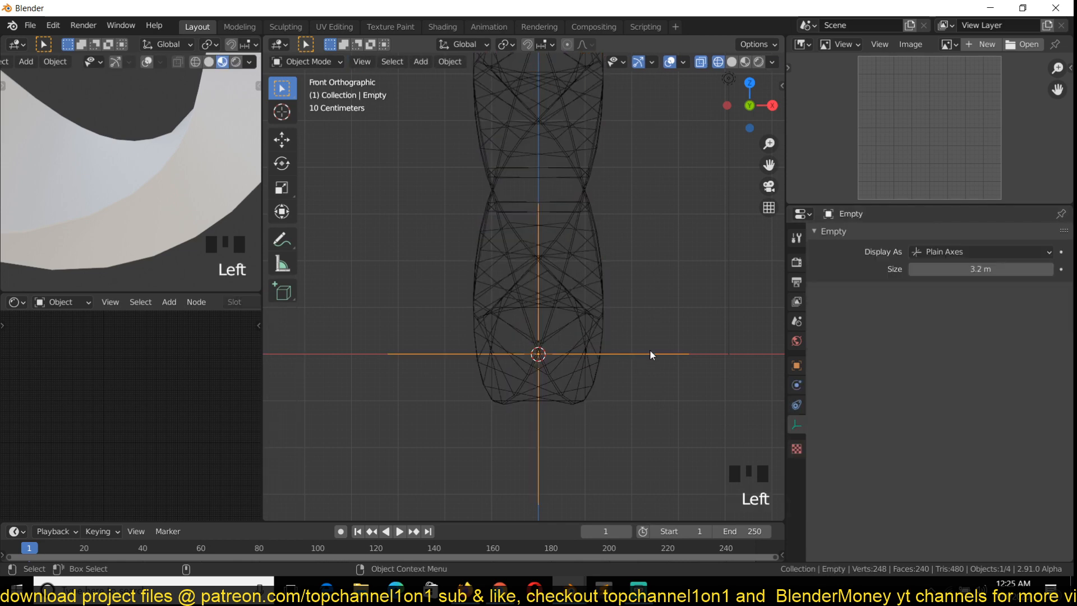
{"action": "key", "text": "r"}
{"action": "scroll", "coordinate": [163, 210], "scroll_direction": "down", "scroll_amount": 8}
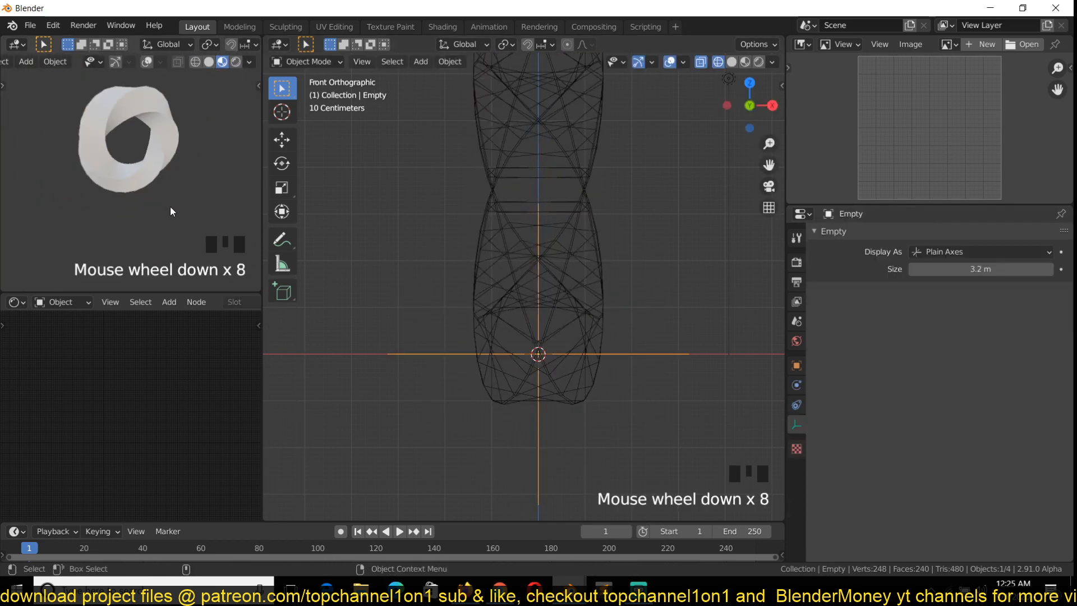
{"action": "right_click", "coordinate": [609, 286]}
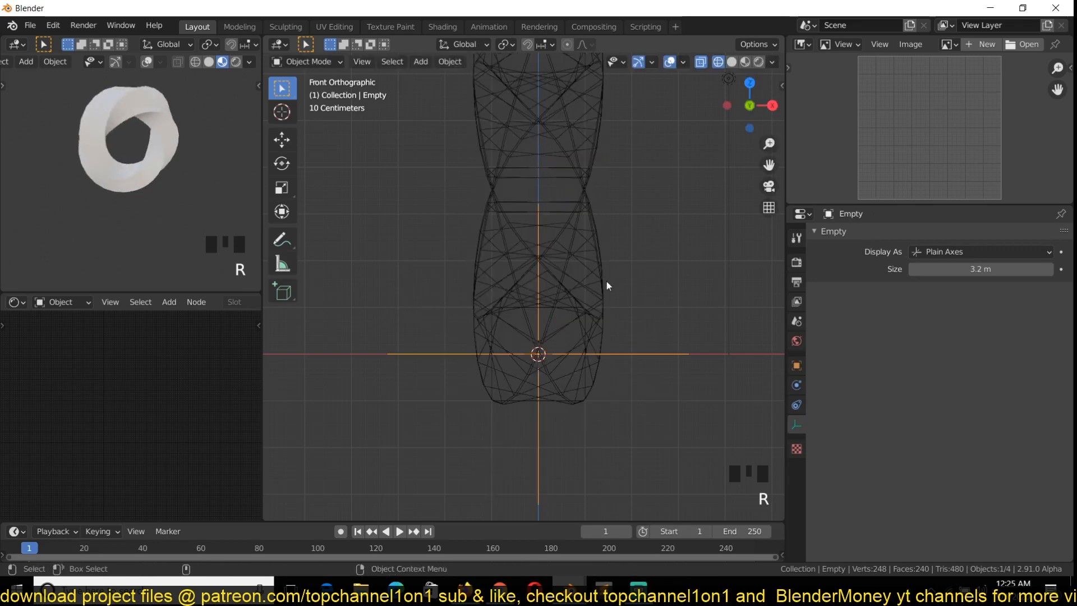
{"action": "key", "text": "r"}
{"action": "right_click", "coordinate": [624, 359]}
{"action": "key", "text": "KP_1"}
{"action": "key", "text": "KP_3"}
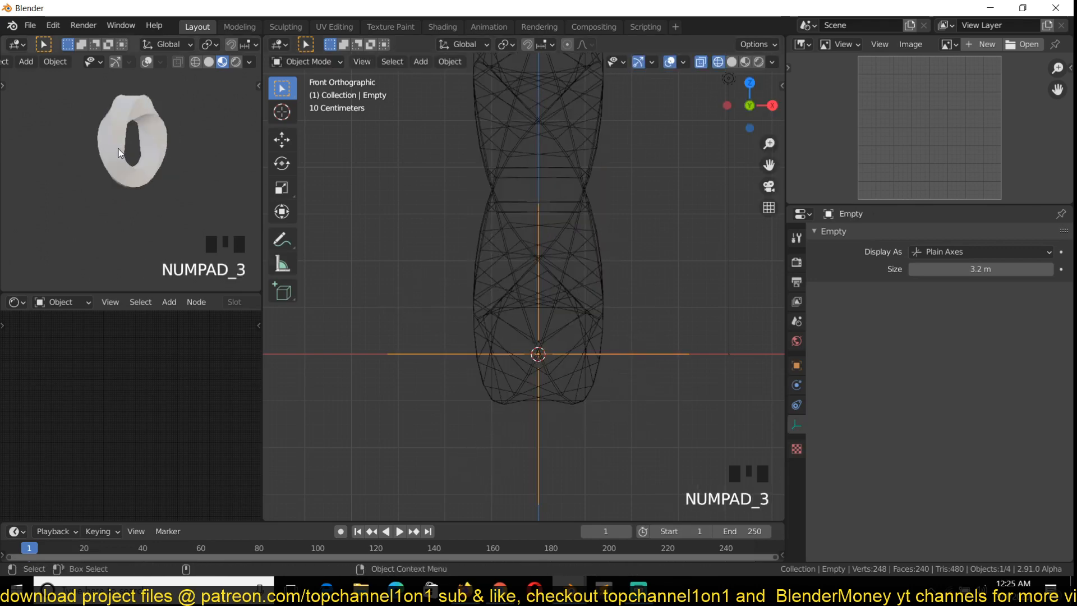
{"action": "key", "text": "r"}
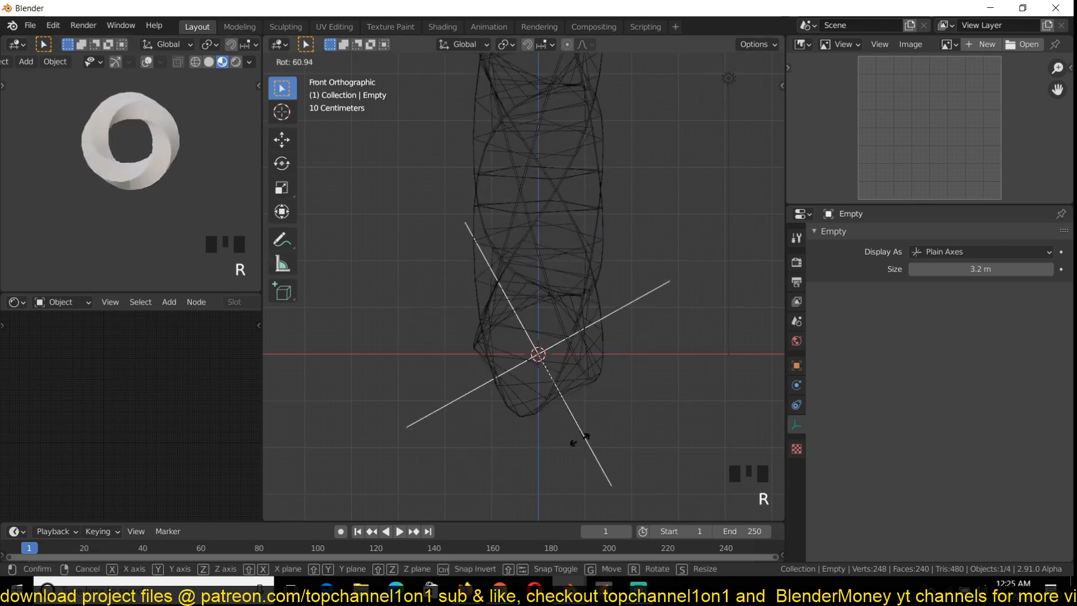
{"action": "key", "text": "r"}
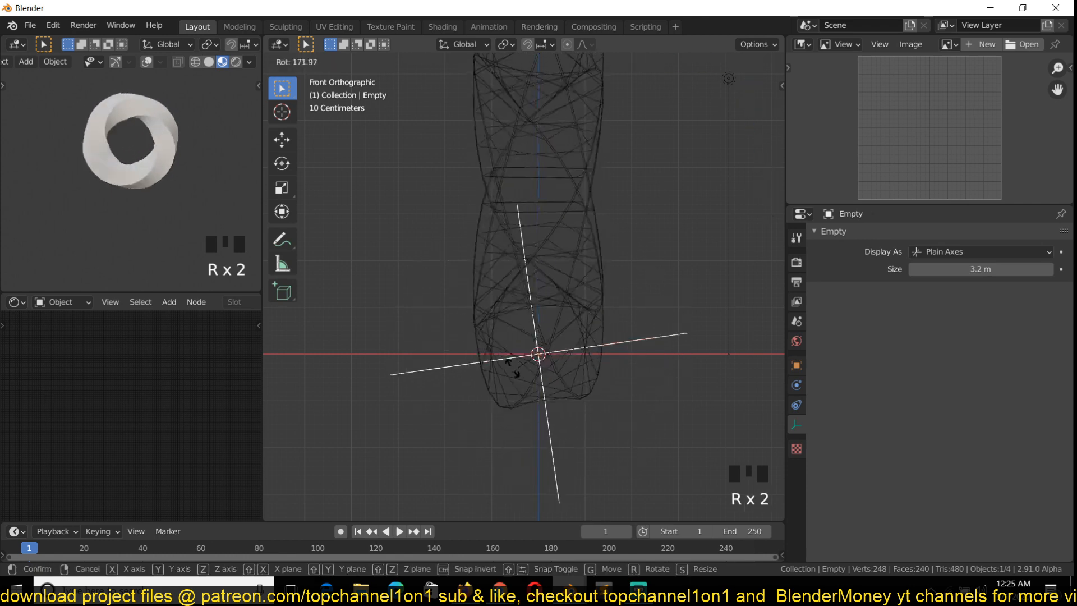
{"action": "right_click", "coordinate": [575, 297]}
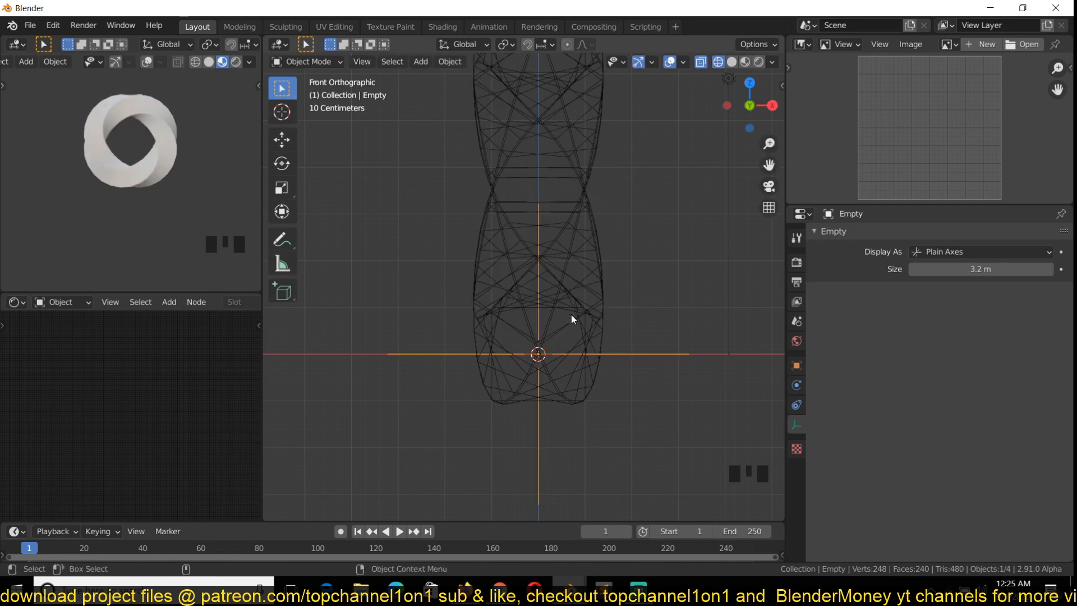
Try moving and rotating the hook empty to preview the effect on the ring.
{"action": "key", "text": "g"}
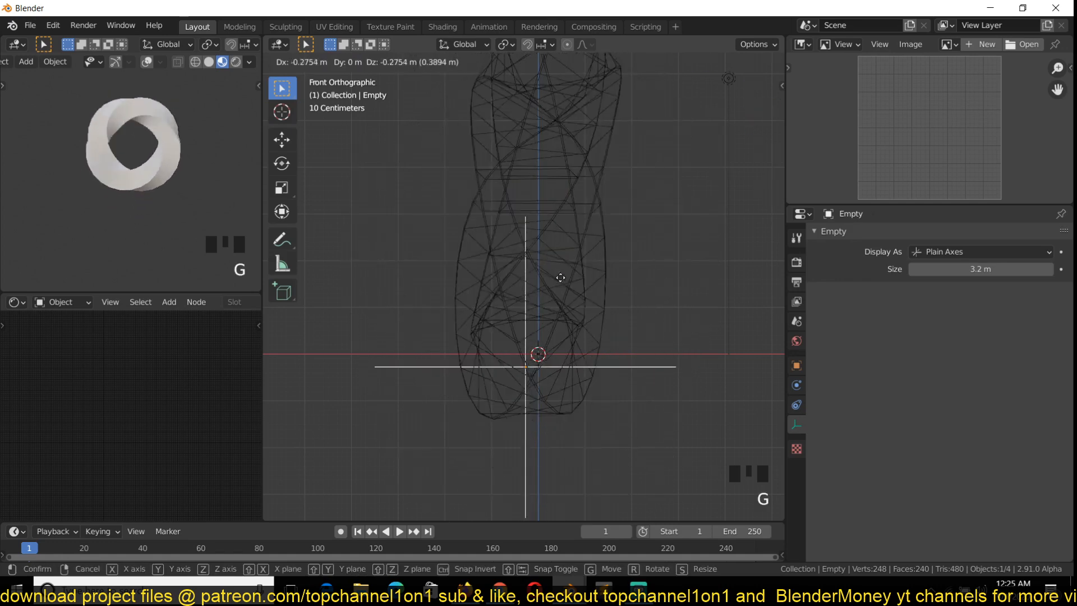
{"action": "right_click", "coordinate": [586, 311]}
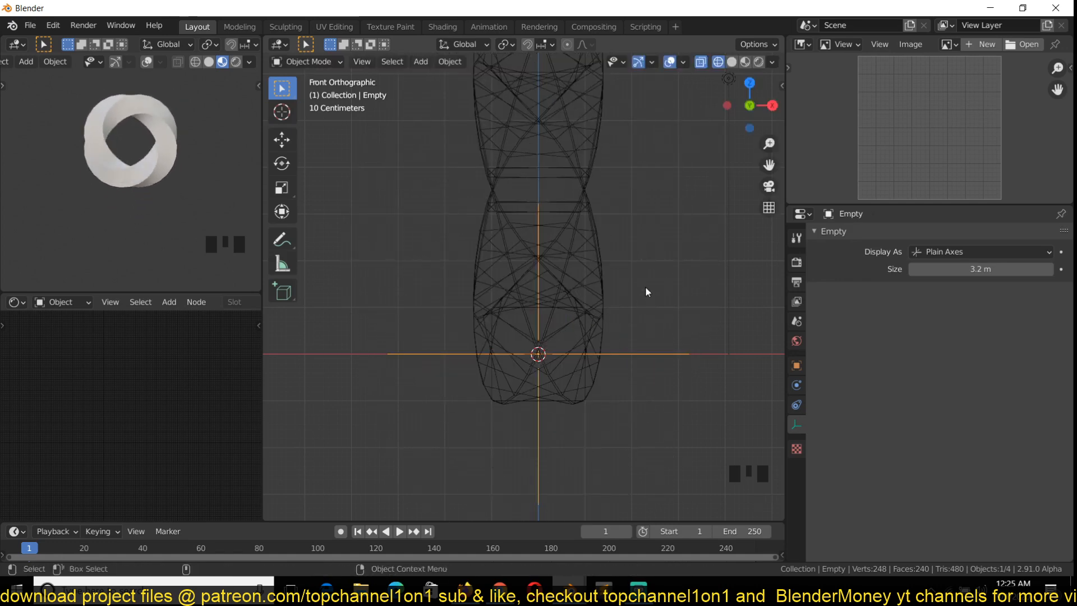
{"action": "key", "text": "r"}
{"action": "right_click", "coordinate": [617, 332]}
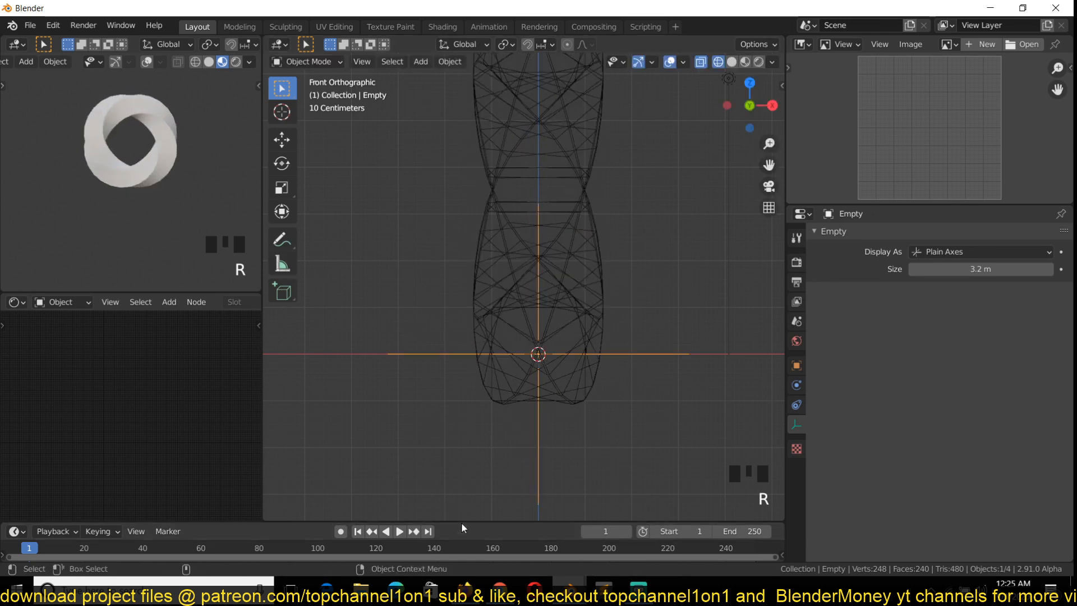
Enlarge the timeline, enable auto keying and keyframe the hook empty at frame 1.
{"action": "left_click_drag", "start_coordinate": [461, 524], "coordinate": [405, 462]}
{"action": "left_click", "coordinate": [340, 467]}
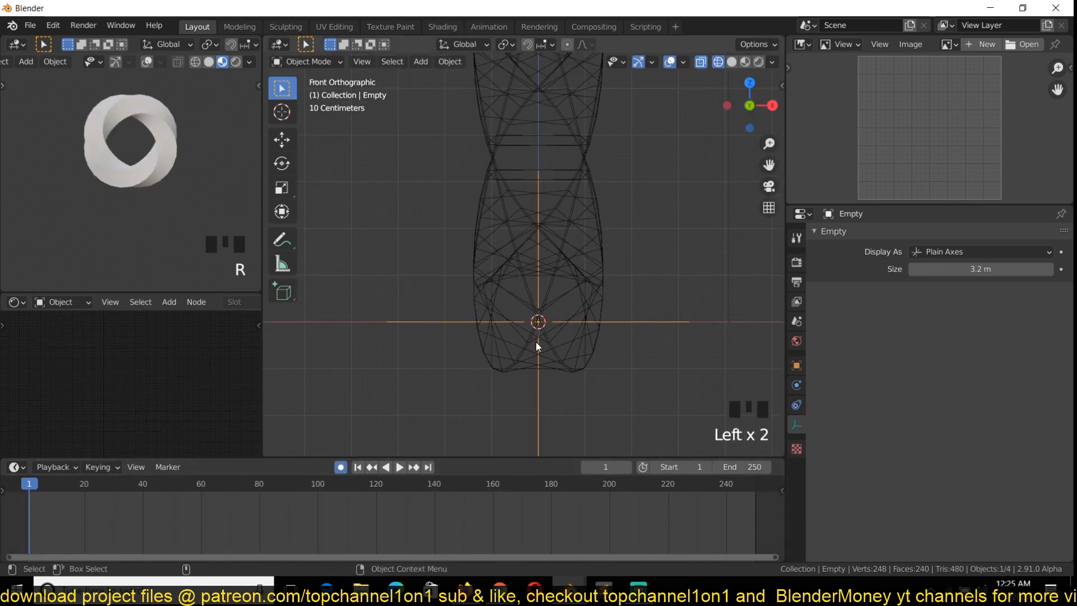
{"action": "key", "text": "g"}
Rotate the hook empty 360° in the front view at frame 250, recording a keyframe.
{"action": "key", "text": "shift+Right"}
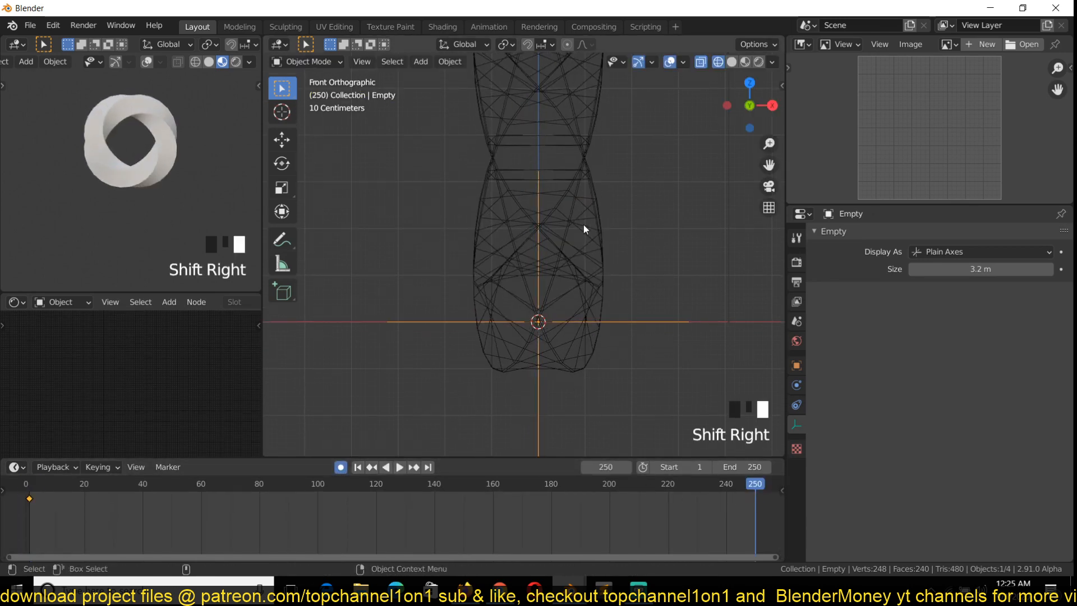
{"action": "type", "text": "r360"}
{"action": "key", "text": "Return"}
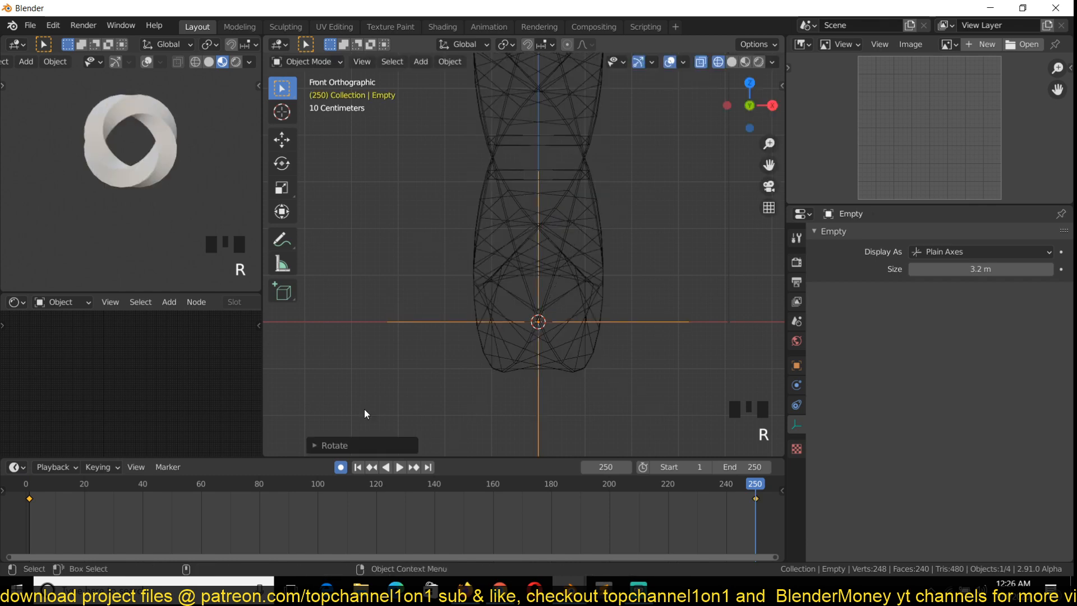
Preview the rotation animation and set the keyframes' handle type to Vector for constant speed.
{"action": "key", "text": "space"}
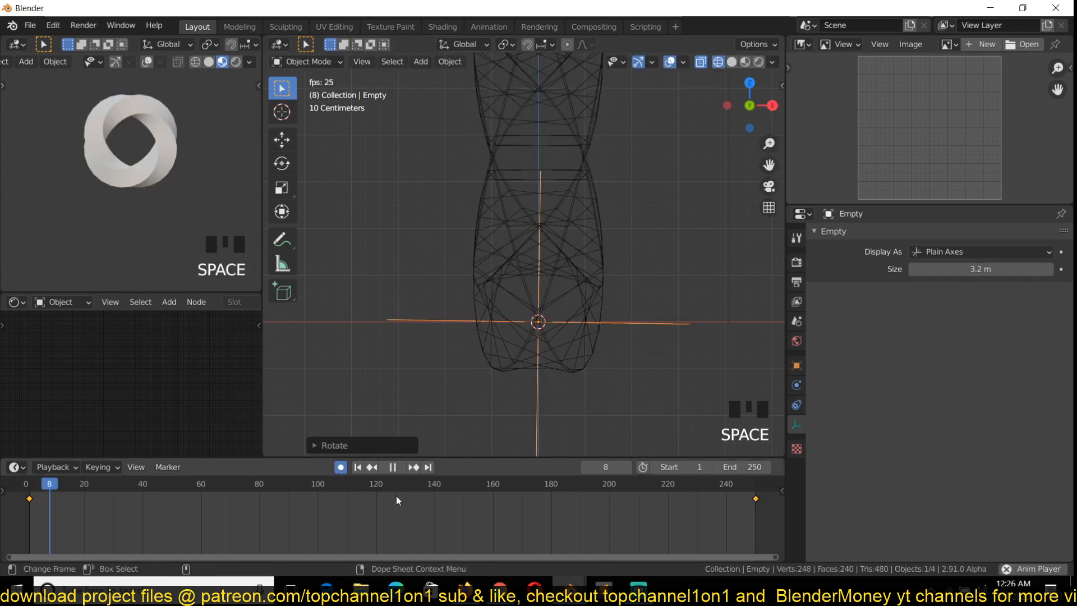
{"action": "key", "text": "space"}
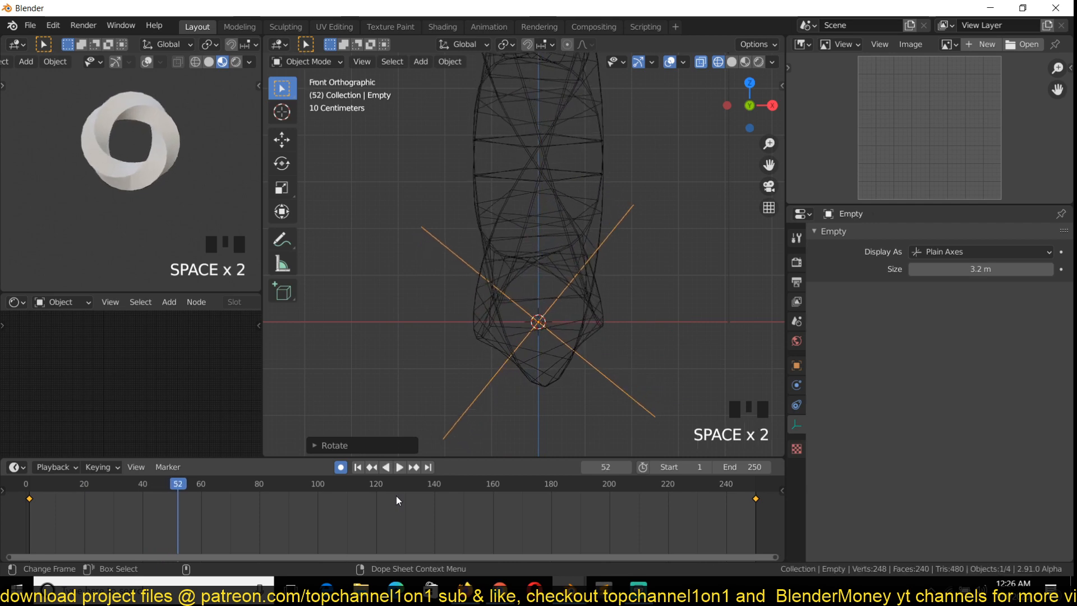
{"action": "key", "text": "v"}
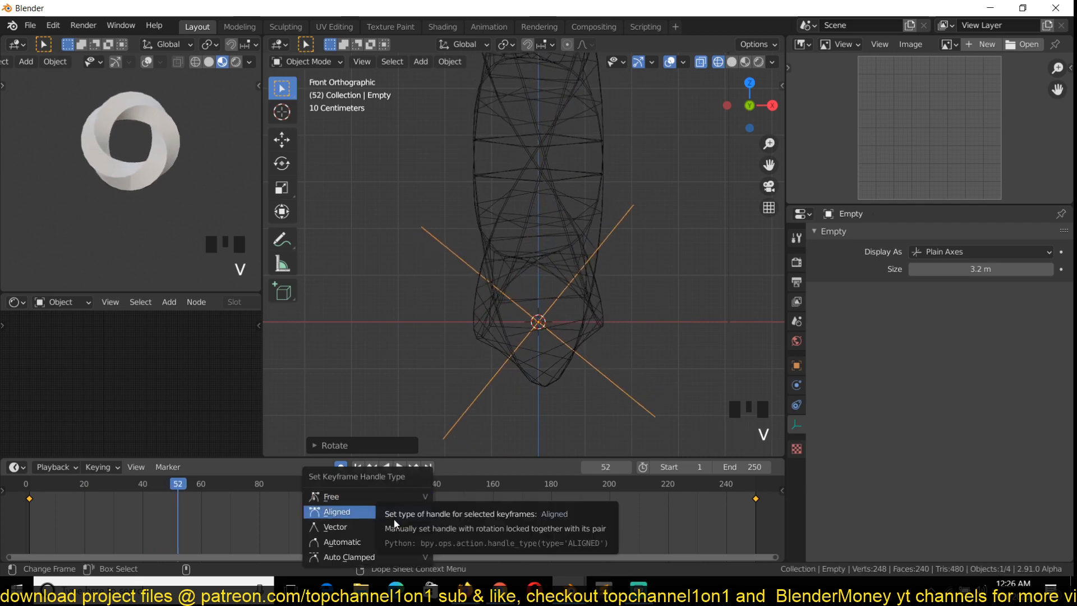
{"action": "left_click", "coordinate": [395, 524]}
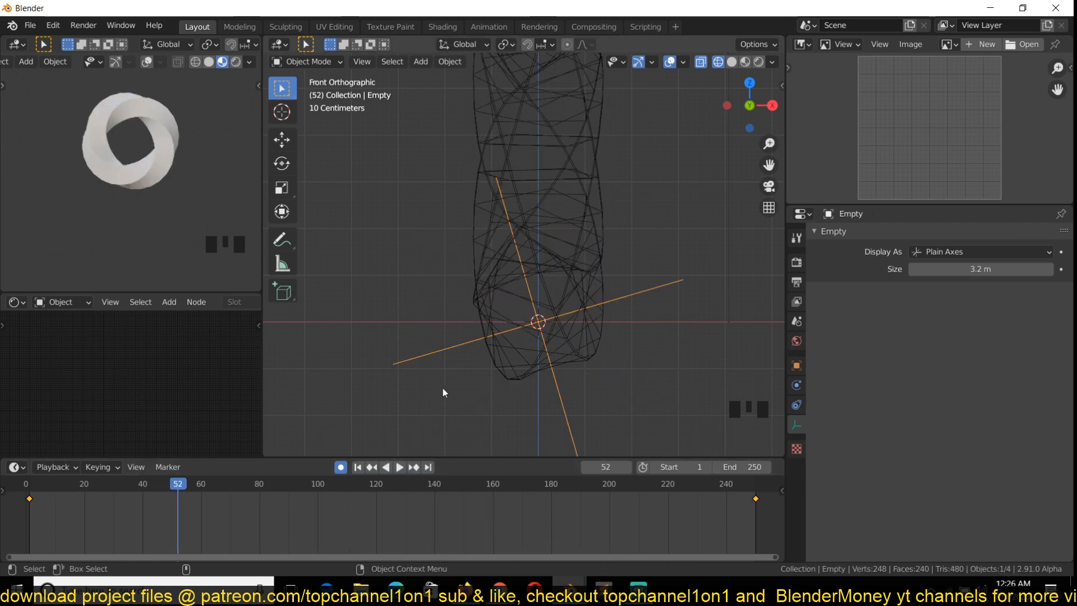
Play the animation and watch the twisting ring in solid shading from a perspective view.
{"action": "key", "text": "space"}
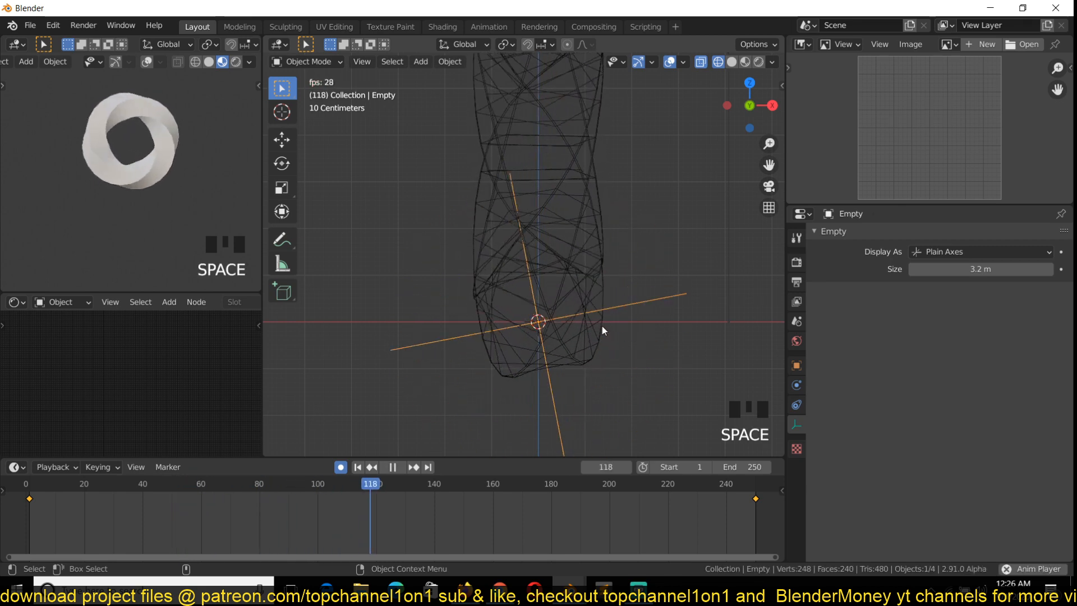
{"action": "key", "text": "z"}
{"action": "key", "text": "grave"}
{"action": "scroll", "coordinate": [533, 294], "scroll_direction": "down", "scroll_amount": 5}
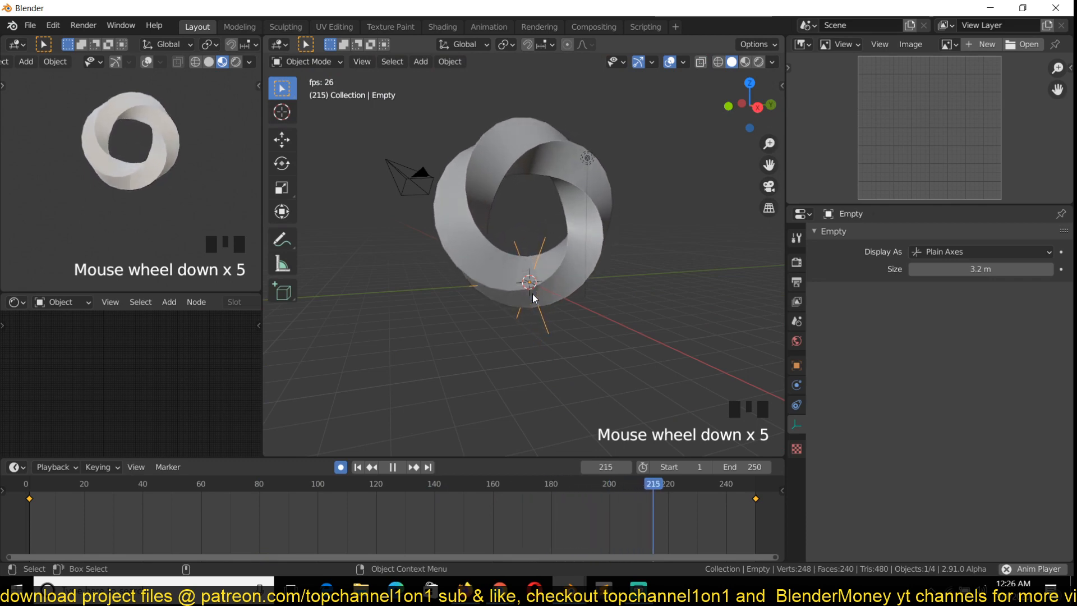
{"action": "scroll", "coordinate": [532, 297], "scroll_direction": "up", "scroll_amount": 2}
{"action": "scroll", "coordinate": [534, 294], "scroll_direction": "down", "scroll_amount": 2}
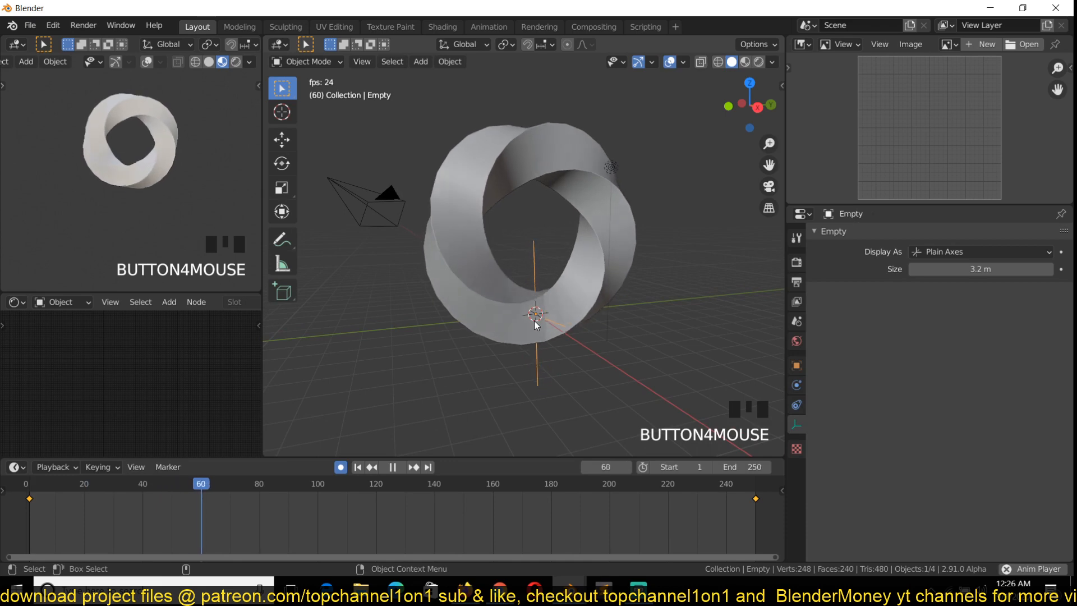
Stop the animation playback and check the reference render of the glowing ring.
{"action": "key", "text": "Escape"}
{"action": "scroll", "coordinate": [600, 298], "scroll_direction": "up", "scroll_amount": 2}
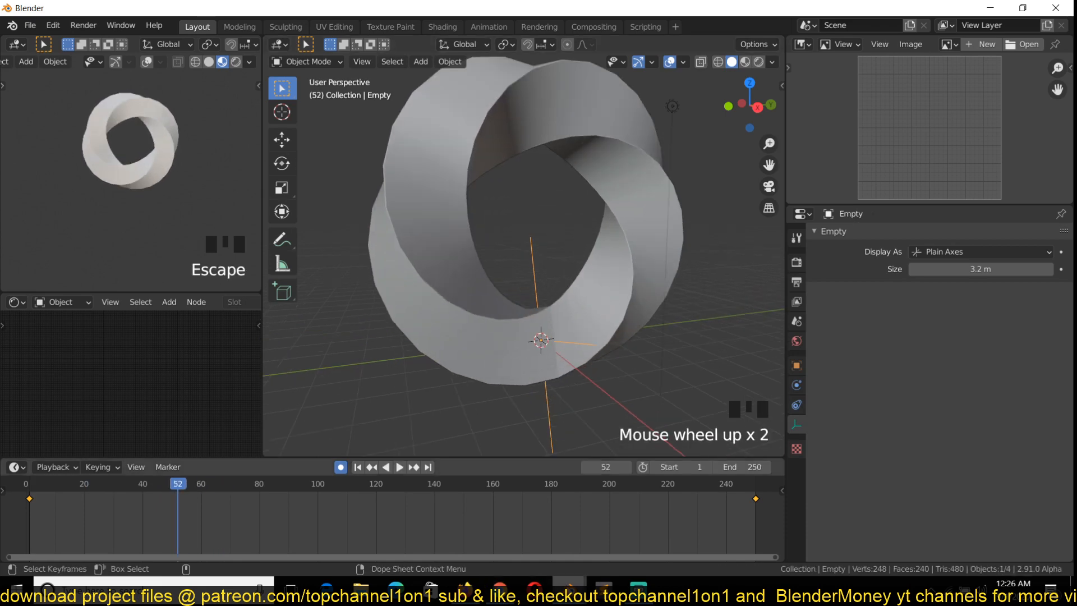
{"action": "mouse_move", "coordinate": [570, 586]}
{"action": "left_click", "coordinate": [549, 537]}
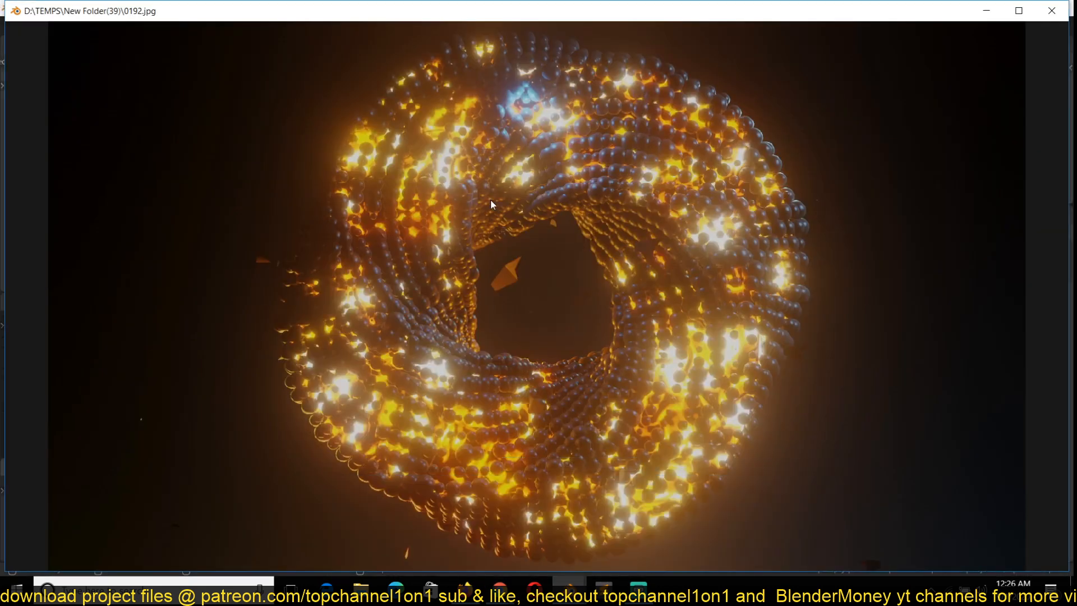
{"action": "left_click", "coordinate": [1002, 4]}
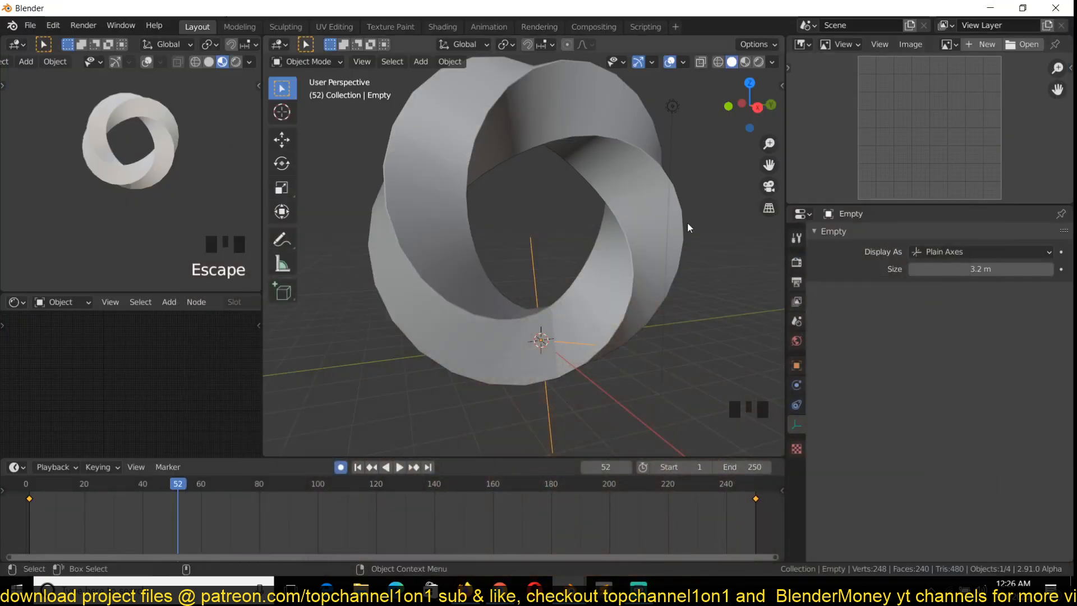
Add a particle system of type Hair to the twisted ring.
{"action": "left_click", "coordinate": [674, 253]}
{"action": "left_click", "coordinate": [797, 405]}
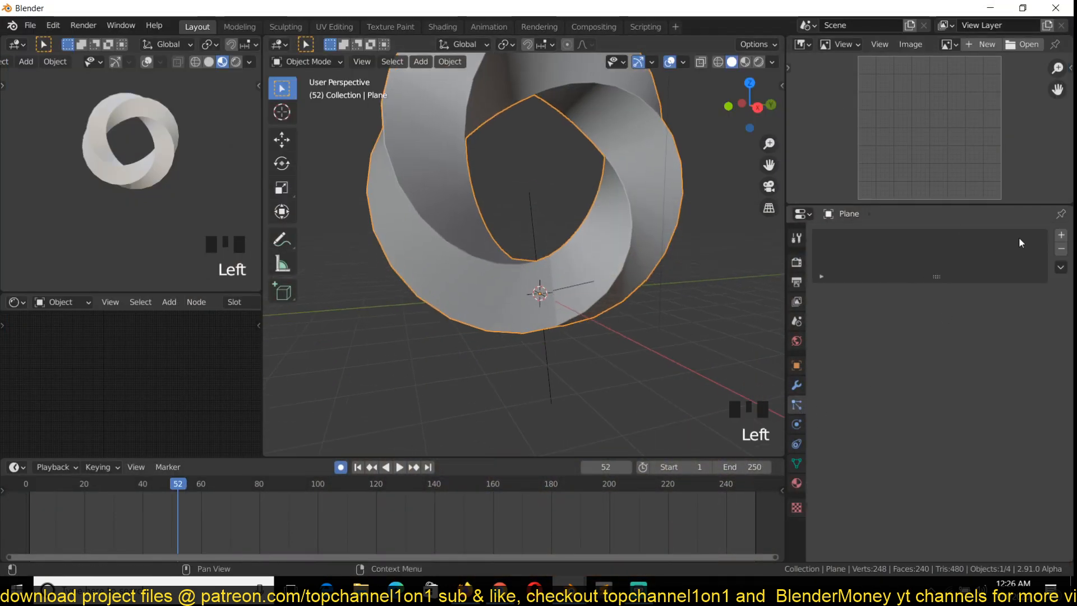
{"action": "left_click", "coordinate": [1062, 235]}
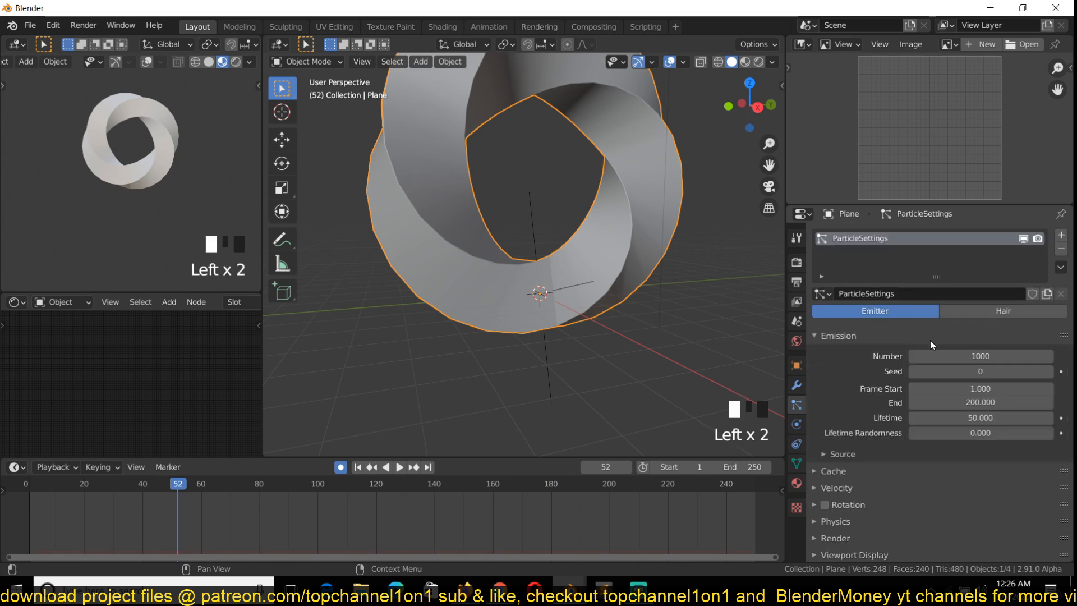
{"action": "left_click", "coordinate": [998, 311]}
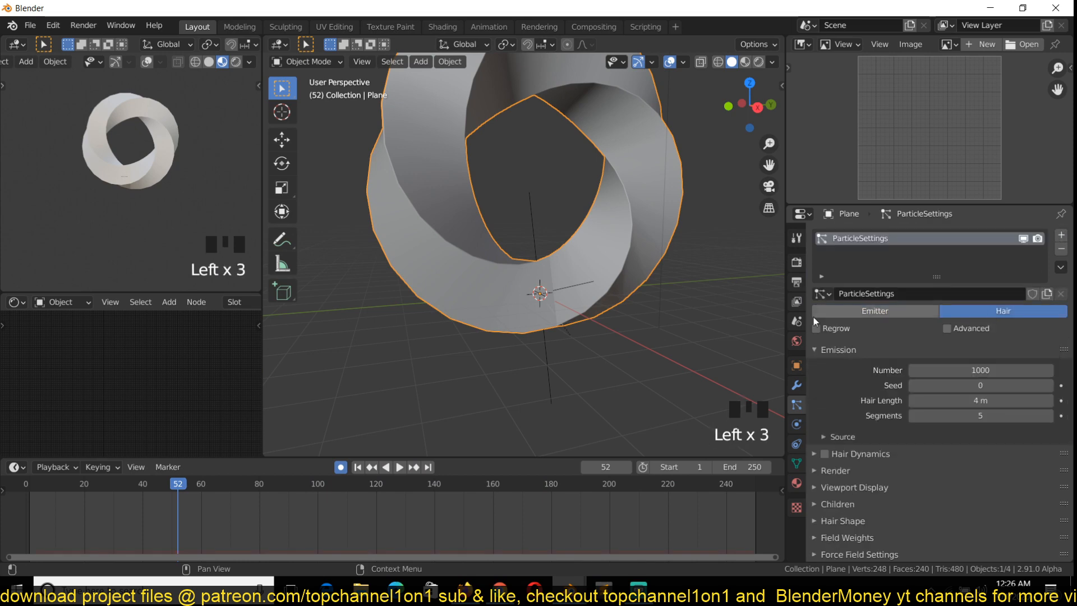
{"action": "scroll", "coordinate": [574, 250], "scroll_direction": "down", "scroll_amount": 4}
{"action": "key", "text": "grave"}
{"action": "scroll", "coordinate": [627, 250], "scroll_direction": "up", "scroll_amount": 3}
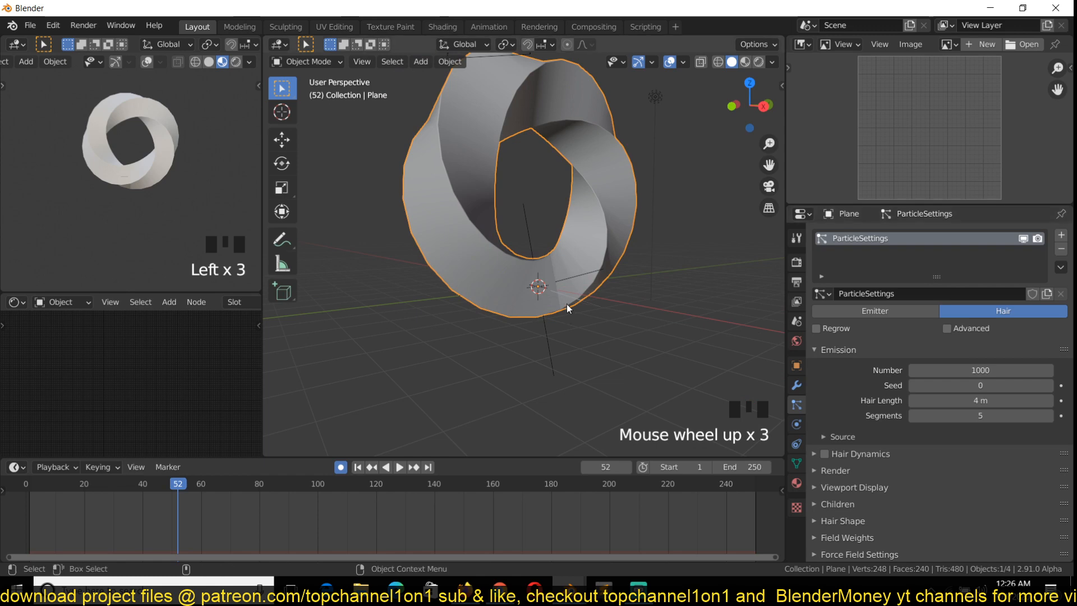
{"action": "middle_click_drag", "start_coordinate": [566, 304], "coordinate": [568, 285]}
Enable the advanced hair options and make the ring's hair emission use the modifier stack.
{"action": "left_click", "coordinate": [839, 350]}
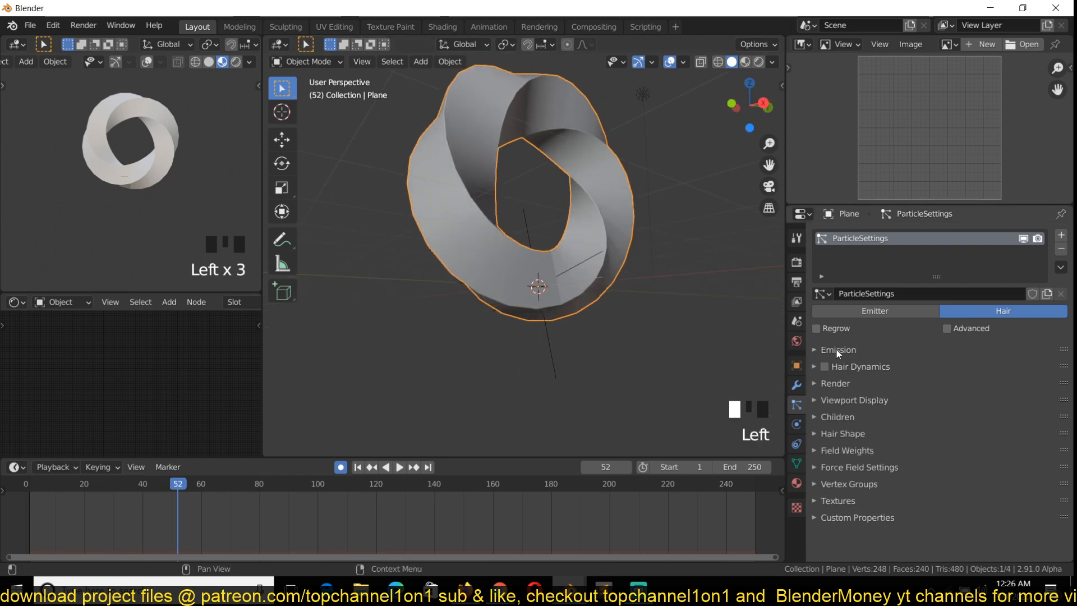
{"action": "key", "text": "grave"}
{"action": "middle_click_drag", "start_coordinate": [514, 242], "coordinate": [577, 238]}
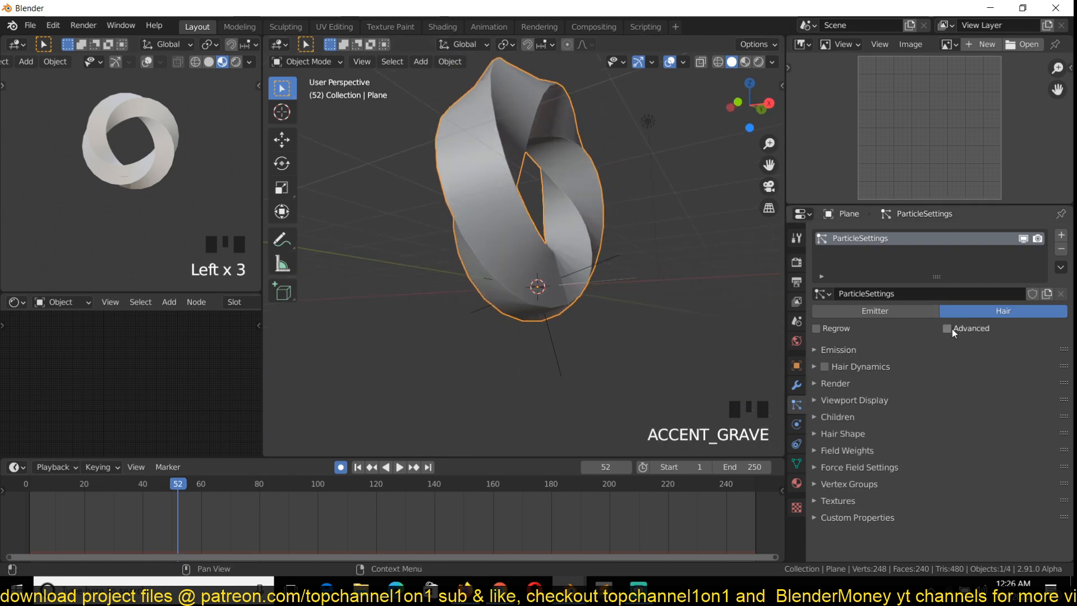
{"action": "left_click", "coordinate": [952, 329]}
{"action": "left_click", "coordinate": [844, 349]}
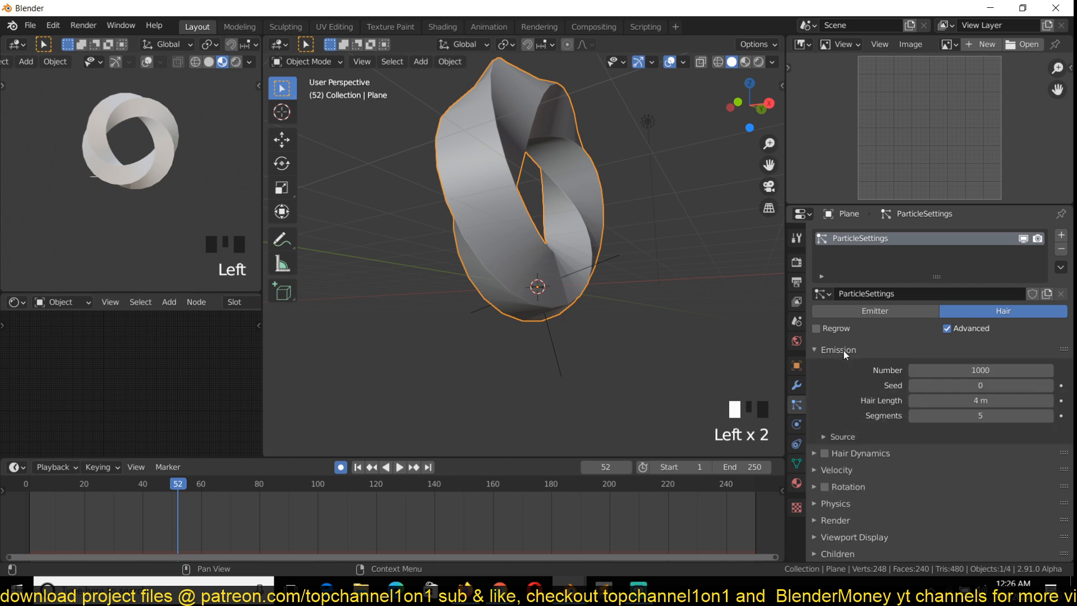
{"action": "left_click", "coordinate": [857, 436]}
{"action": "scroll", "coordinate": [903, 472], "scroll_direction": "down", "scroll_amount": 3}
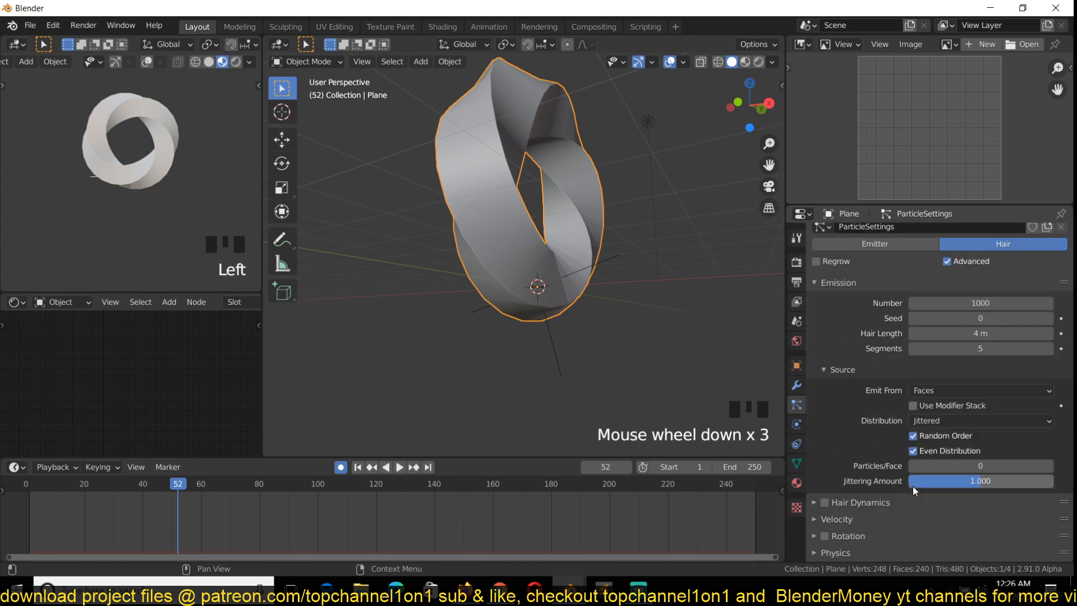
{"action": "left_click", "coordinate": [914, 405]}
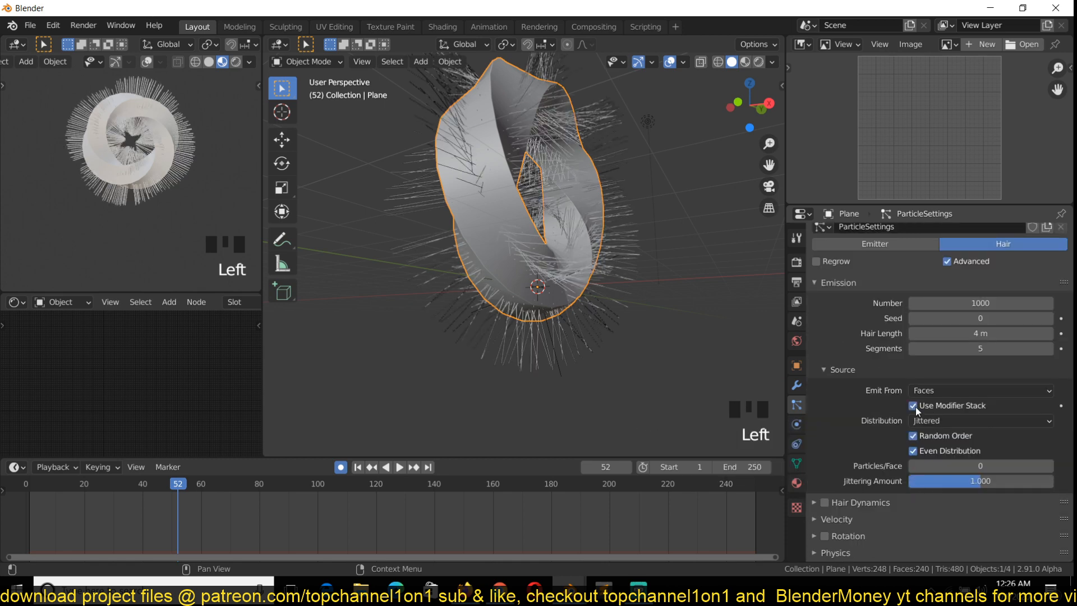
{"action": "middle_click_drag", "start_coordinate": [505, 258], "coordinate": [620, 322]}
Review the ring's modifier stack, collapsing the Hook and Simple Deform modifiers, and return to the particle settings.
{"action": "left_click", "coordinate": [797, 386]}
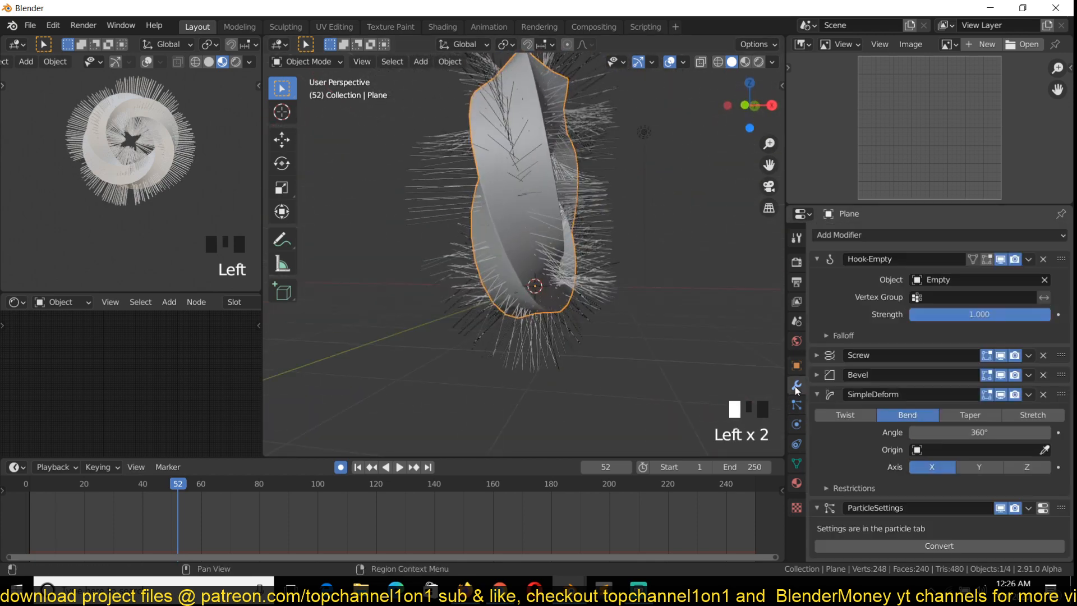
{"action": "left_click", "coordinate": [818, 259]}
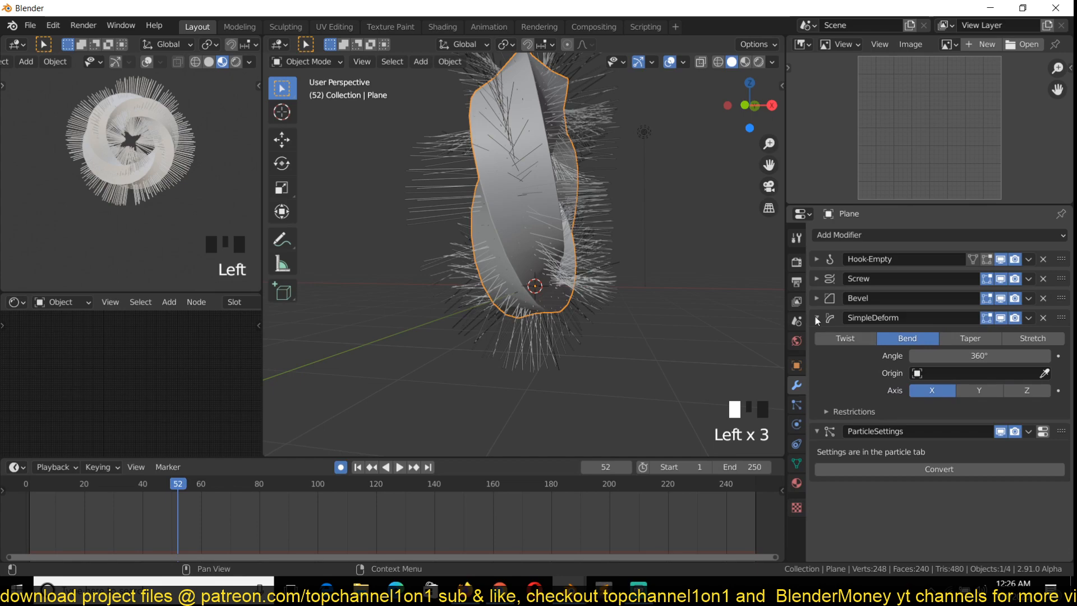
{"action": "left_click", "coordinate": [817, 317]}
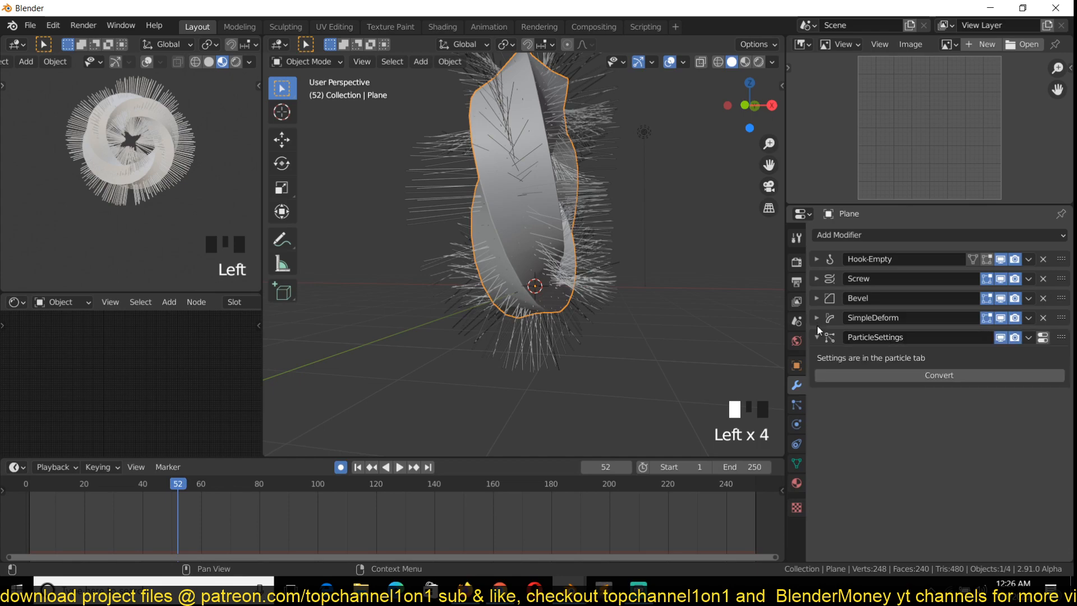
{"action": "left_click", "coordinate": [794, 405]}
Inspect how the hairs are spread and oriented on the ring from several angles.
{"action": "key", "text": "grave"}
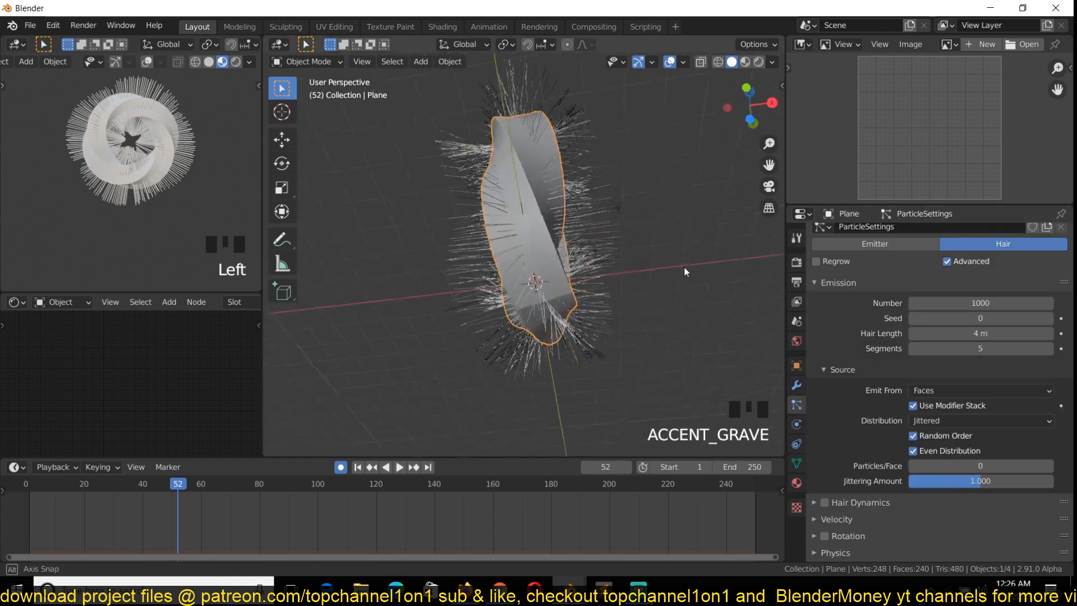
{"action": "key", "text": "z"}
{"action": "left_click", "coordinate": [493, 275]}
{"action": "key", "text": "grave"}
{"action": "key", "text": "z"}
{"action": "left_click", "coordinate": [625, 283]}
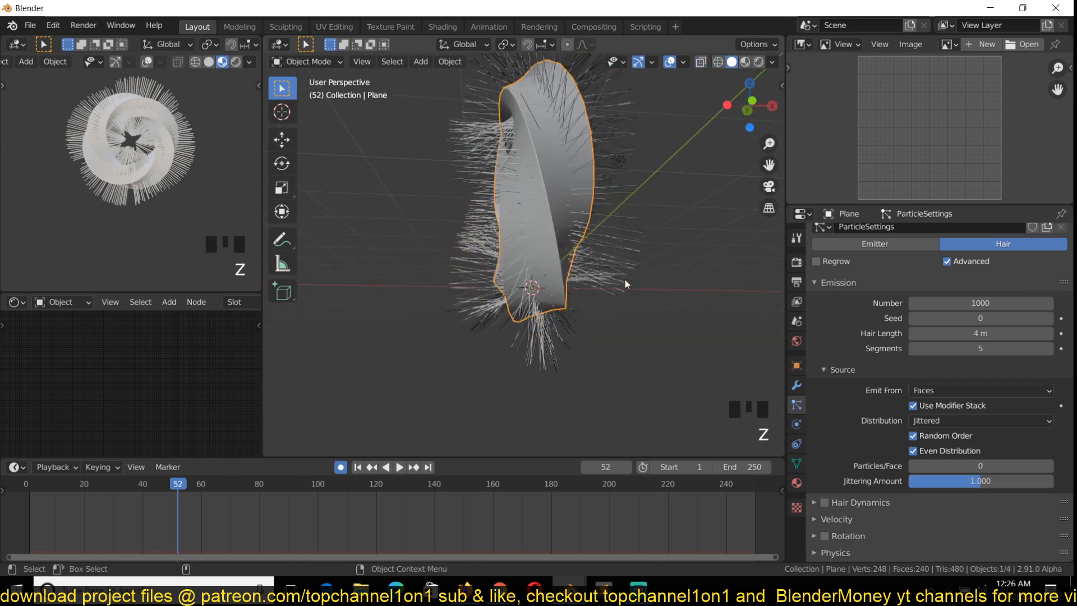
{"action": "key", "text": "grave"}
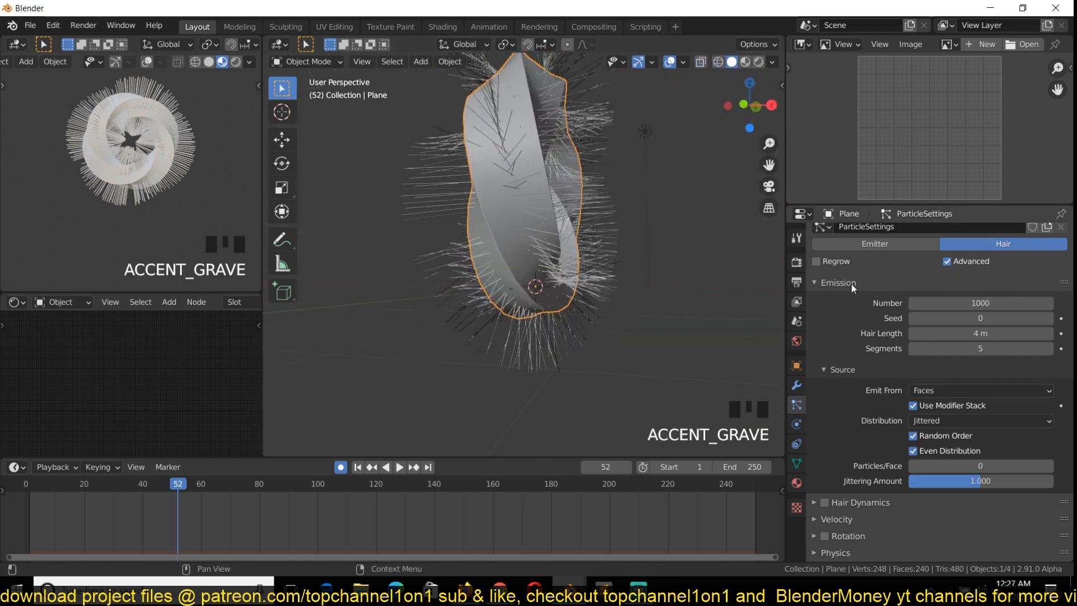
Set the hair emission to 7 particles per face and view the ring from another angle.
{"action": "scroll", "coordinate": [974, 279], "scroll_direction": "up", "scroll_amount": 3}
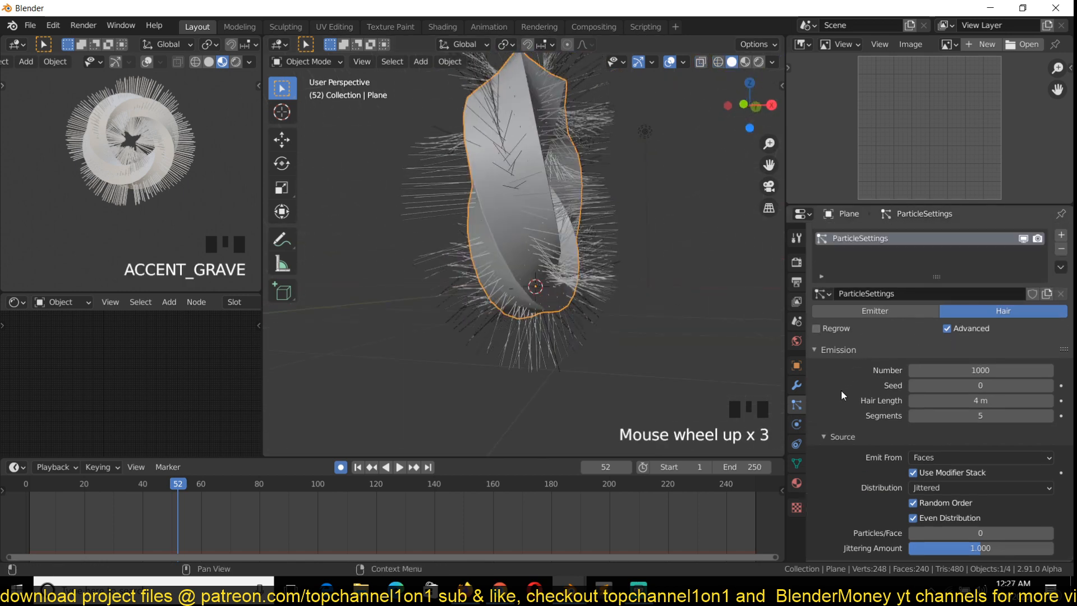
{"action": "scroll", "coordinate": [872, 467], "scroll_direction": "down", "scroll_amount": 3}
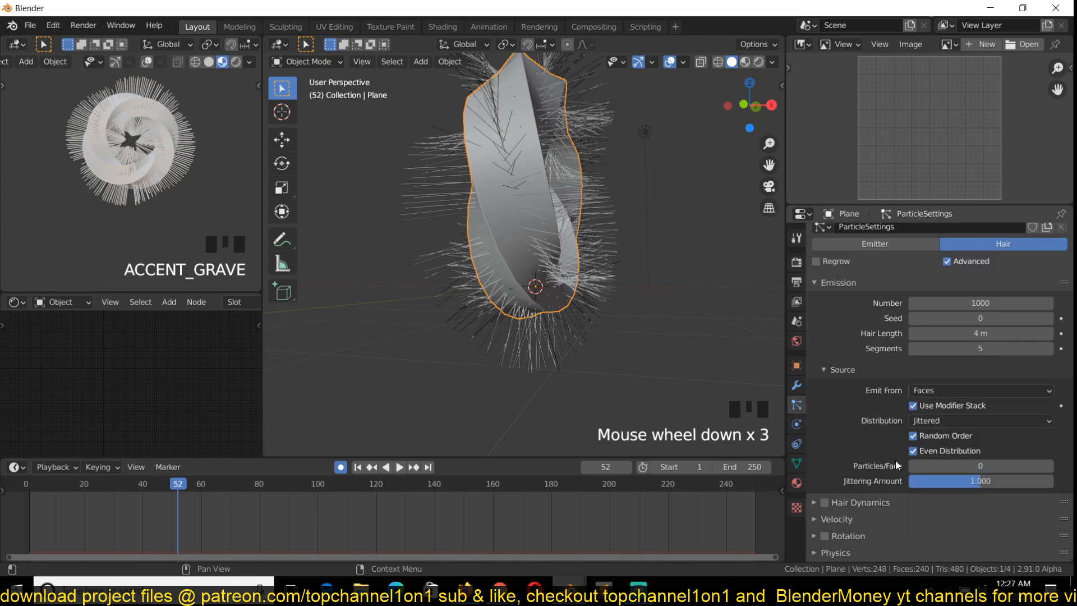
{"action": "mouse_move", "coordinate": [939, 467]}
{"action": "left_mouse_down"}
{"action": "mouse_move", "coordinate": [974, 467]}
{"action": "mouse_move", "coordinate": [954, 467]}
{"action": "left_mouse_up"}
{"action": "key", "text": "grave"}
{"action": "middle_click_drag", "start_coordinate": [564, 292], "coordinate": [584, 372]}
In wireframe shading, select the ring's entire base mesh in Edit Mode and recalculate its normals to the inside.
{"action": "key", "text": "grave"}
{"action": "key", "text": "z"}
{"action": "left_click", "coordinate": [361, 299]}
{"action": "key", "text": "grave"}
{"action": "middle_click_drag", "start_coordinate": [415, 286], "coordinate": [472, 271]}
{"action": "scroll", "coordinate": [493, 269], "scroll_direction": "down", "scroll_amount": 5}
{"action": "key", "text": "Tab"}
{"action": "key", "text": "a"}
{"action": "scroll", "coordinate": [576, 257], "scroll_direction": "up", "scroll_amount": 3}
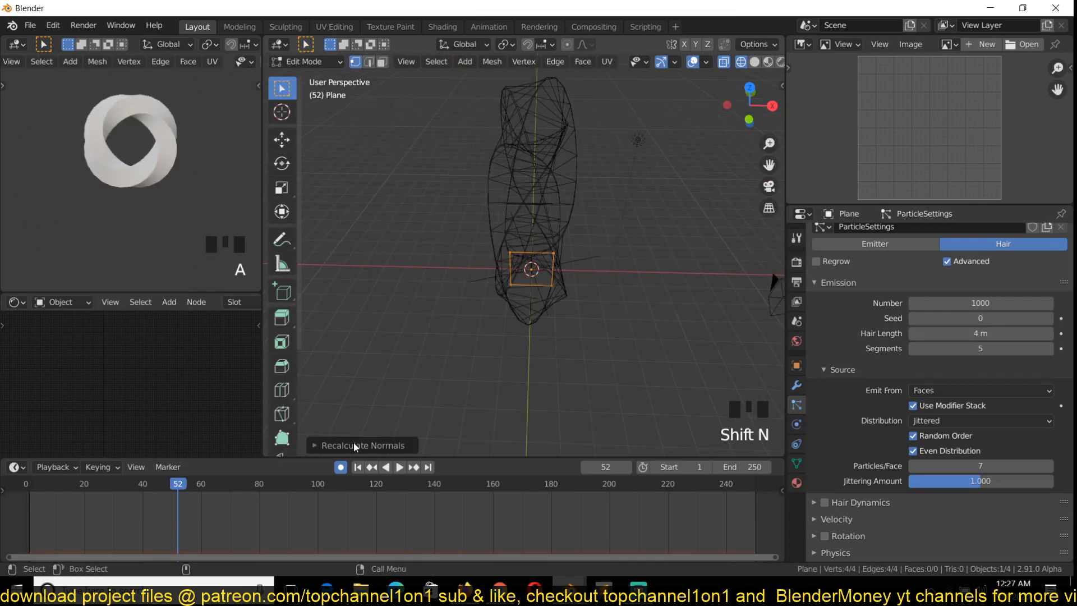
{"action": "left_click", "coordinate": [354, 445]}
{"action": "left_click", "coordinate": [390, 441]}
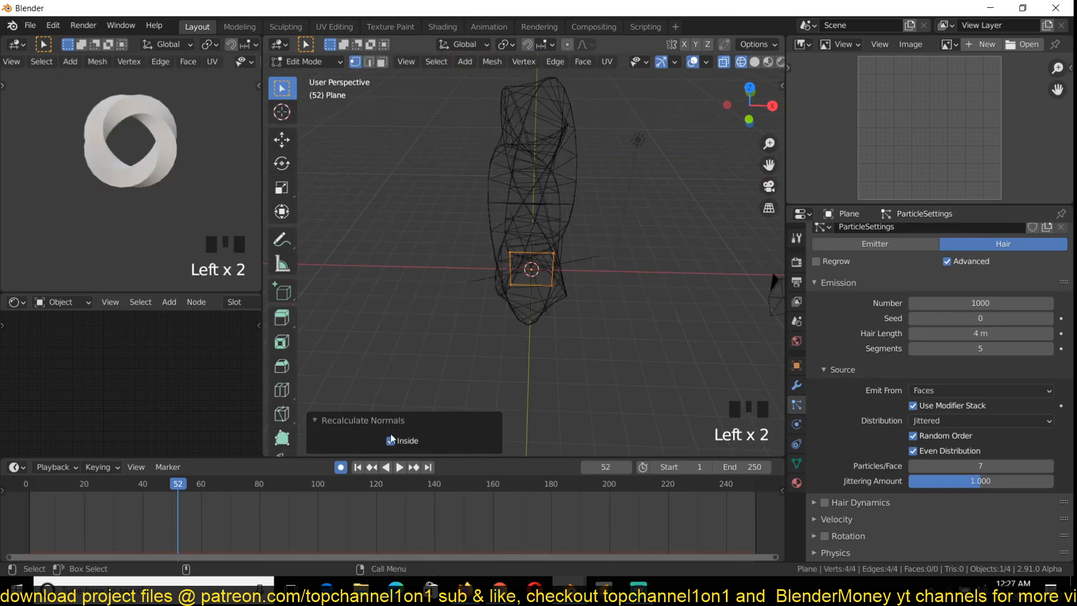
{"action": "key", "text": "Tab"}
Examine the hair direction around the ring in solid shading and look through the remaining particle settings.
{"action": "key", "text": "grave"}
{"action": "mouse_move", "coordinate": [537, 321]}
{"action": "middle_mouse_down"}
{"action": "mouse_move", "coordinate": [561, 225]}
{"action": "mouse_move", "coordinate": [588, 175]}
{"action": "mouse_move", "coordinate": [630, 170]}
{"action": "middle_mouse_up"}
{"action": "scroll", "coordinate": [563, 208], "scroll_direction": "up", "scroll_amount": 3}
{"action": "scroll", "coordinate": [589, 177], "scroll_direction": "up", "scroll_amount": 2}
{"action": "key", "text": "z"}
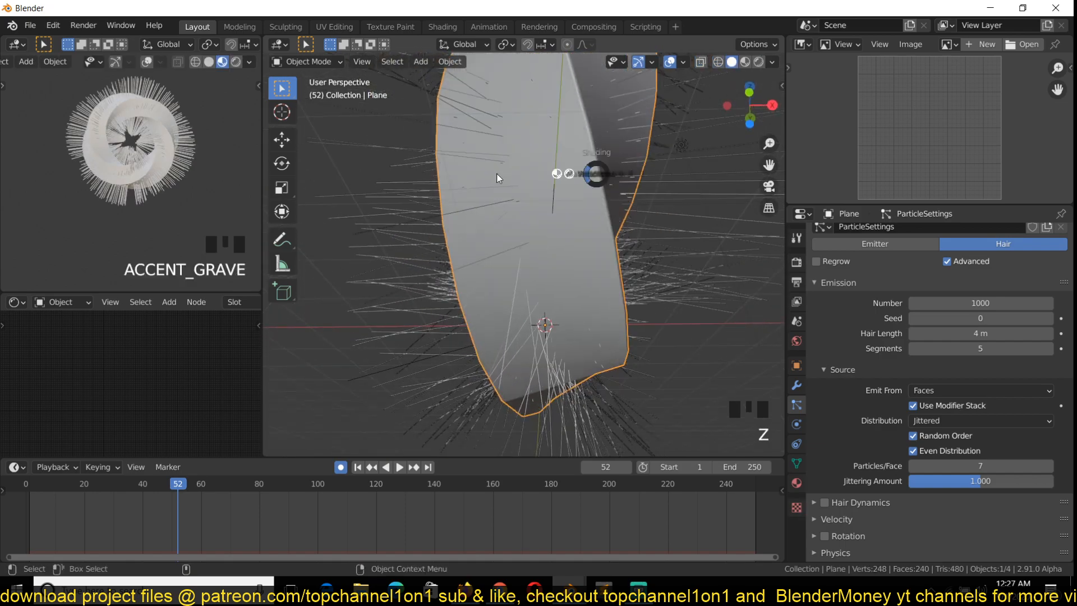
{"action": "mouse_move", "coordinate": [484, 202]}
{"action": "middle_mouse_down"}
{"action": "mouse_move", "coordinate": [462, 248]}
{"action": "mouse_move", "coordinate": [379, 254]}
{"action": "mouse_move", "coordinate": [416, 282]}
{"action": "mouse_move", "coordinate": [444, 248]}
{"action": "middle_mouse_up"}
{"action": "scroll", "coordinate": [446, 252], "scroll_direction": "down", "scroll_amount": 3}
{"action": "key", "text": "grave"}
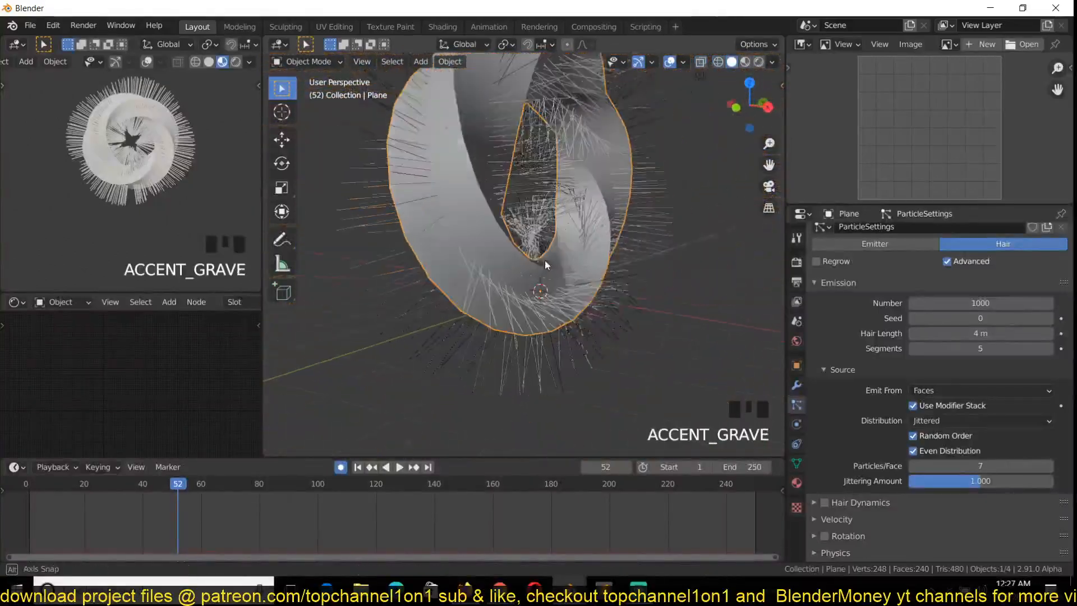
{"action": "scroll", "coordinate": [519, 268], "scroll_direction": "down", "scroll_amount": 2}
{"action": "scroll", "coordinate": [518, 269], "scroll_direction": "up", "scroll_amount": 3}
{"action": "key", "text": "grave"}
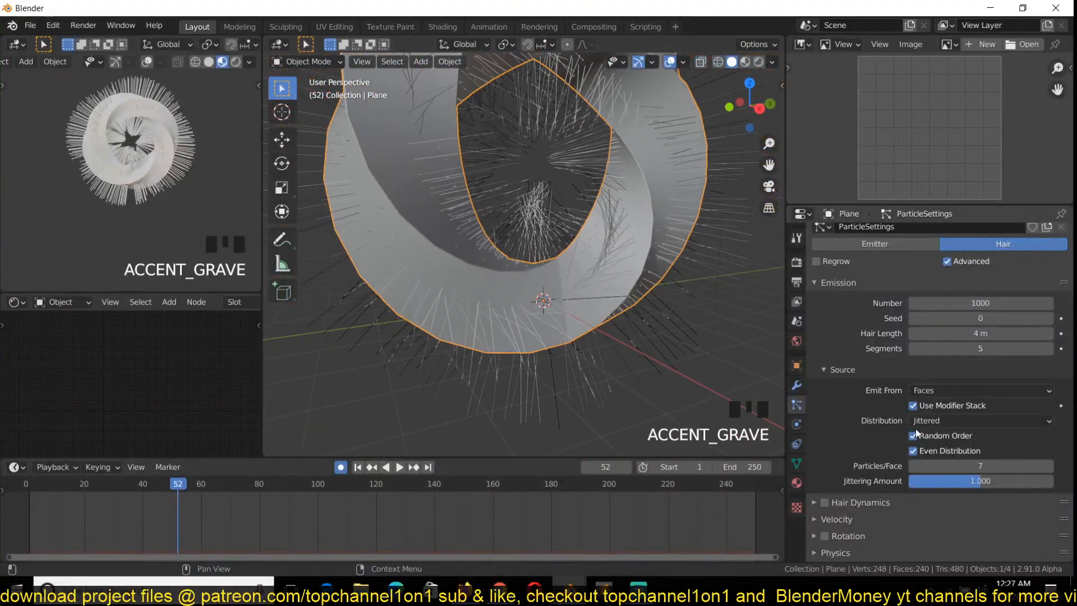
{"action": "scroll", "coordinate": [920, 442], "scroll_direction": "down", "scroll_amount": 5}
{"action": "scroll", "coordinate": [921, 442], "scroll_direction": "down", "scroll_amount": 3}
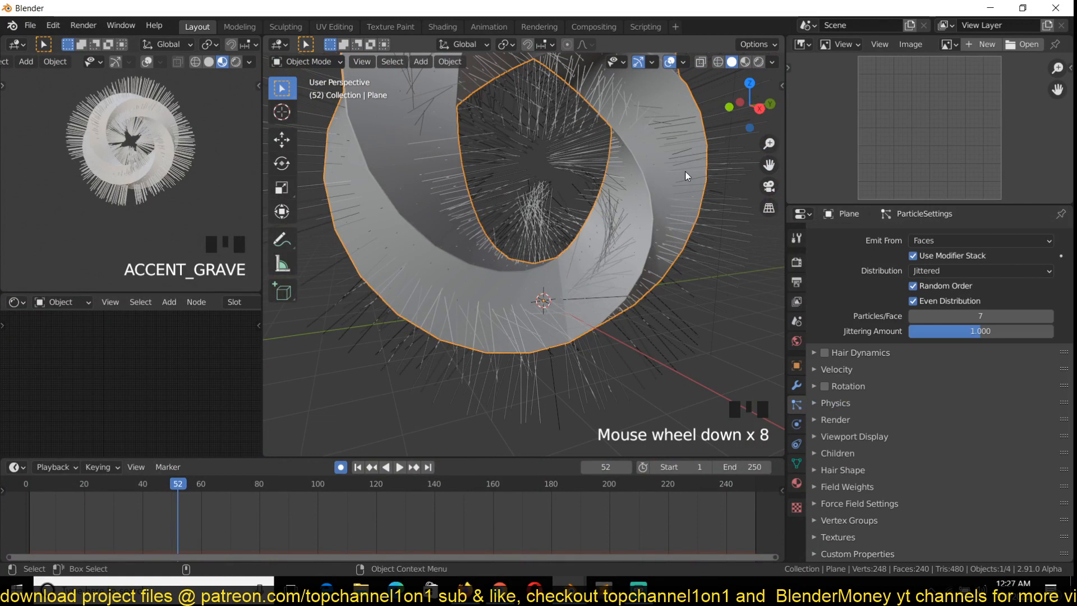
{"action": "scroll", "coordinate": [595, 365], "scroll_direction": "down", "scroll_amount": 3}
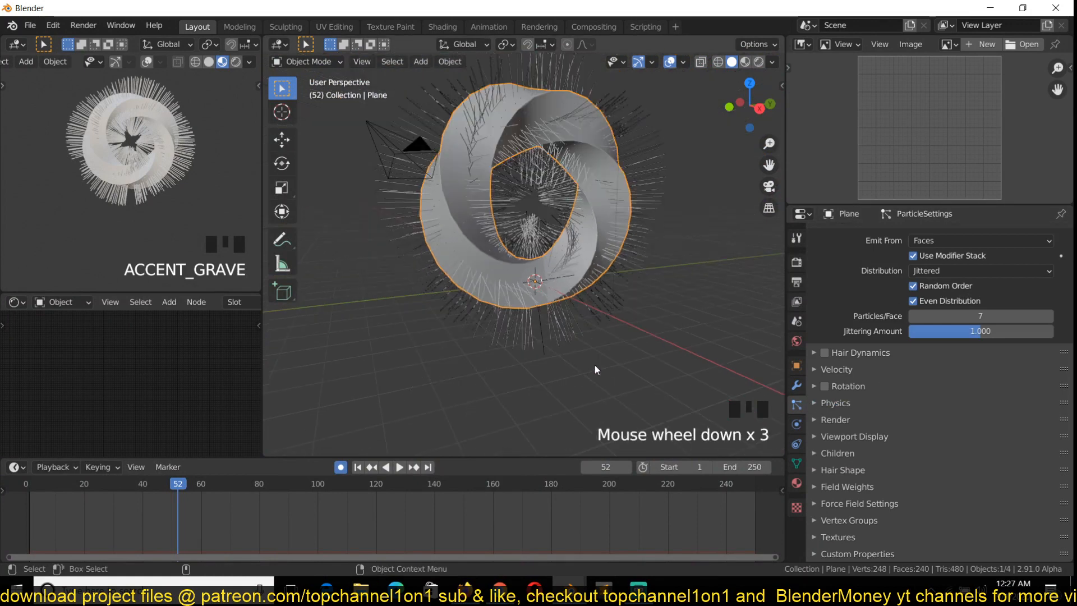
Try a default UV sphere below the ring, check its mesh density in Edit Mode, and delete it.
{"action": "key", "text": "grave"}
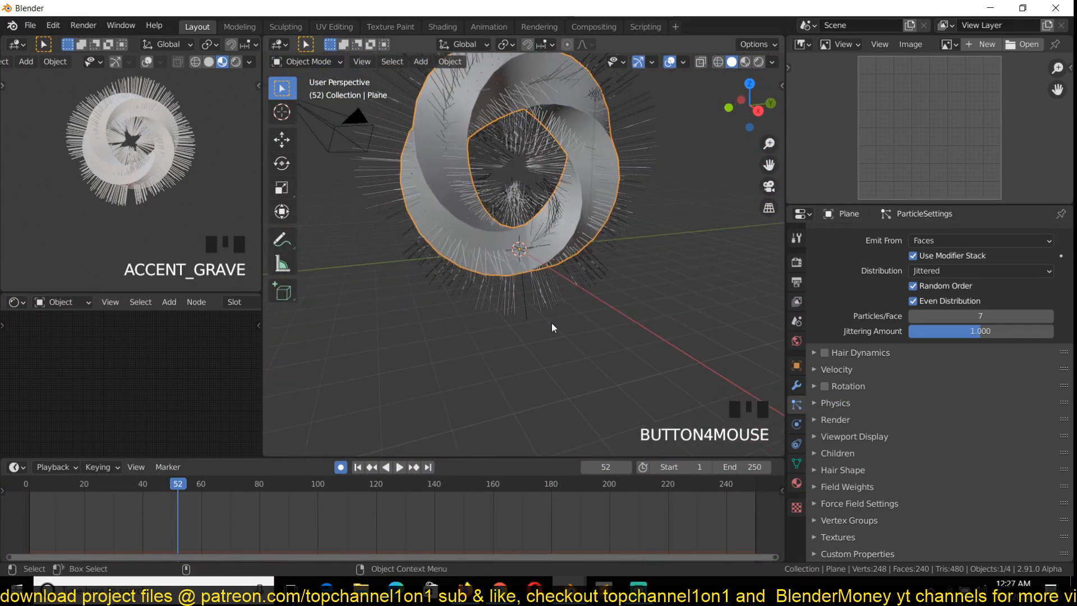
{"action": "key", "text": "shift+a"}
{"action": "mouse_move", "coordinate": [543, 294]}
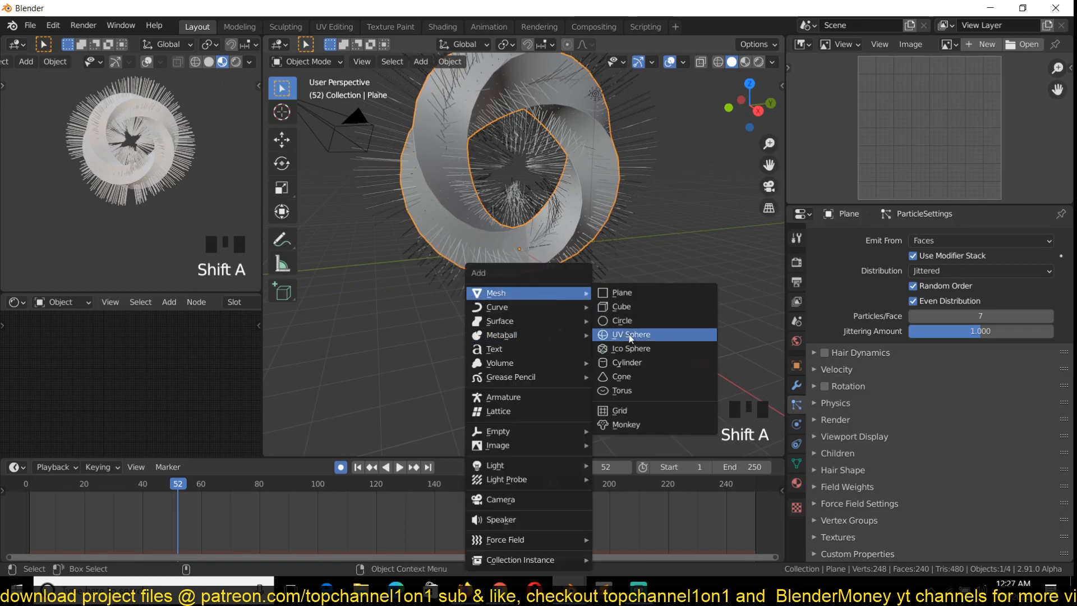
{"action": "left_click", "coordinate": [628, 334]}
{"action": "scroll", "coordinate": [621, 349], "scroll_direction": "up", "scroll_amount": 4}
{"action": "key", "text": "Tab"}
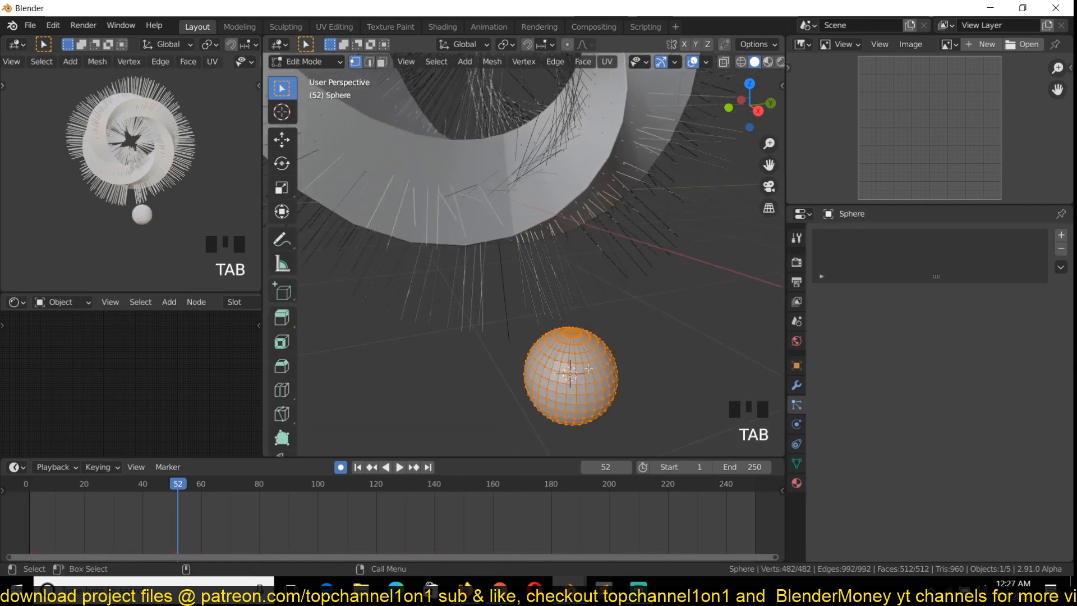
{"action": "key", "text": "Tab"}
{"action": "left_click", "coordinate": [482, 334]}
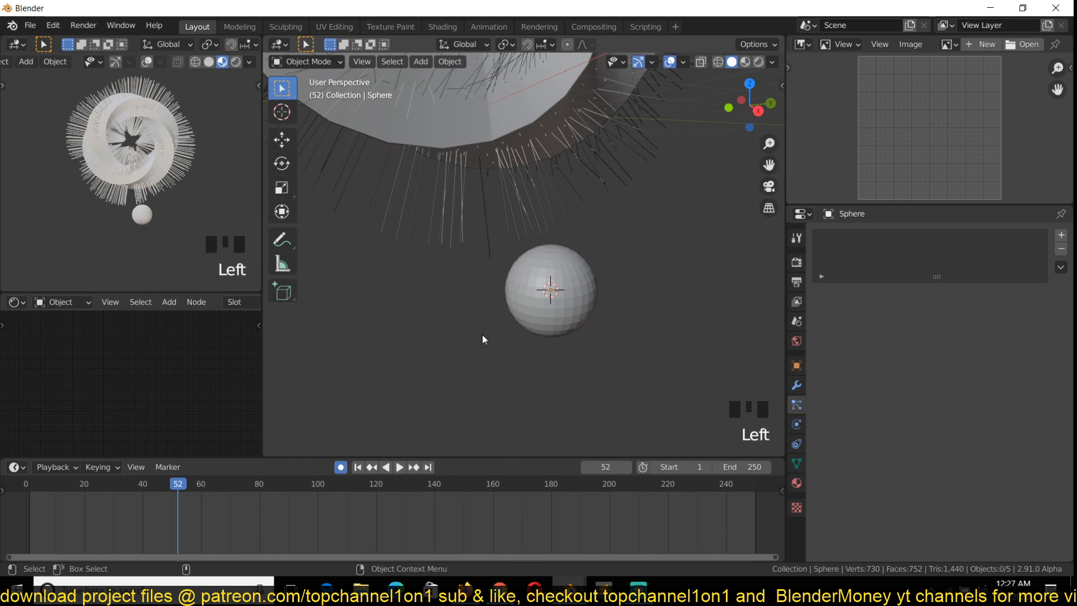
{"action": "left_click", "coordinate": [551, 305]}
{"action": "key", "text": "x"}
{"action": "left_click", "coordinate": [519, 302]}
Try a low-poly UV sphere with 5 segments, 6 rings and a 1 m radius, and delete it.
{"action": "key", "text": "shift+a"}
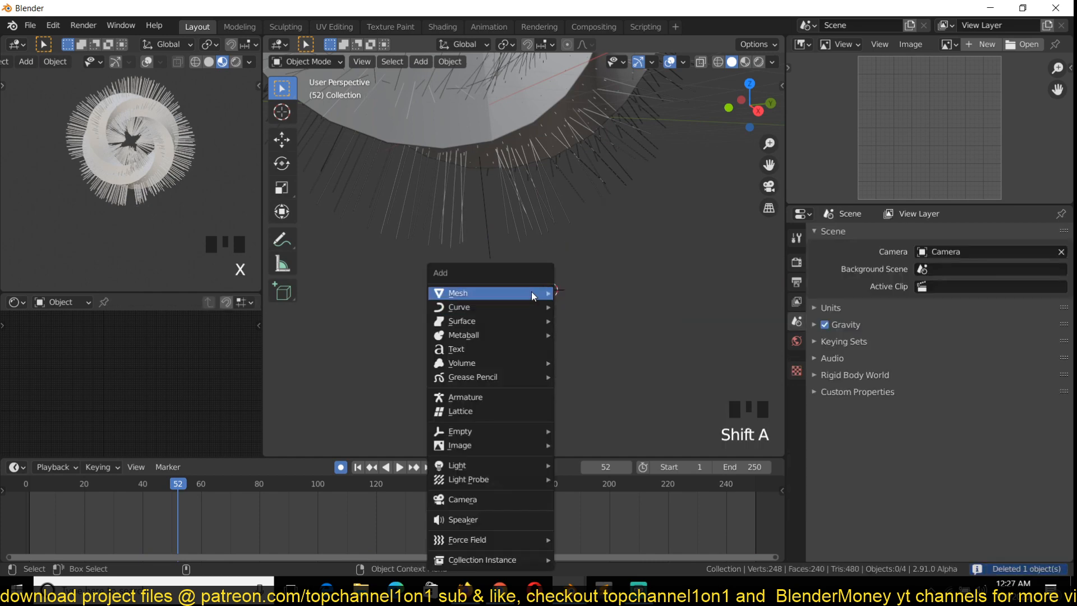
{"action": "mouse_move", "coordinate": [531, 294]}
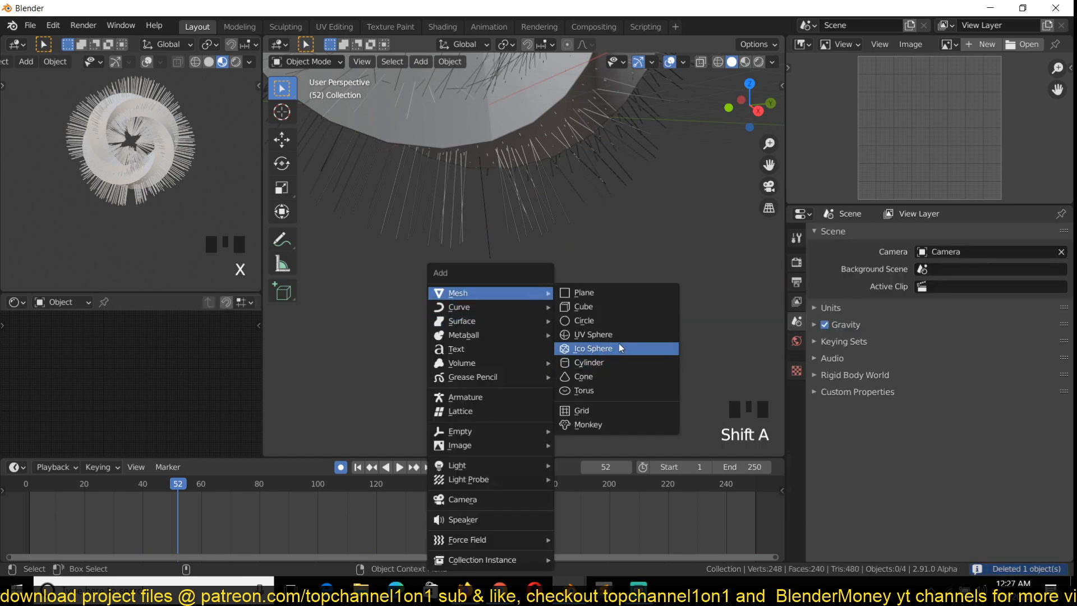
{"action": "left_click", "coordinate": [594, 335]}
{"action": "left_click_drag", "start_coordinate": [461, 291], "coordinate": [426, 310]}
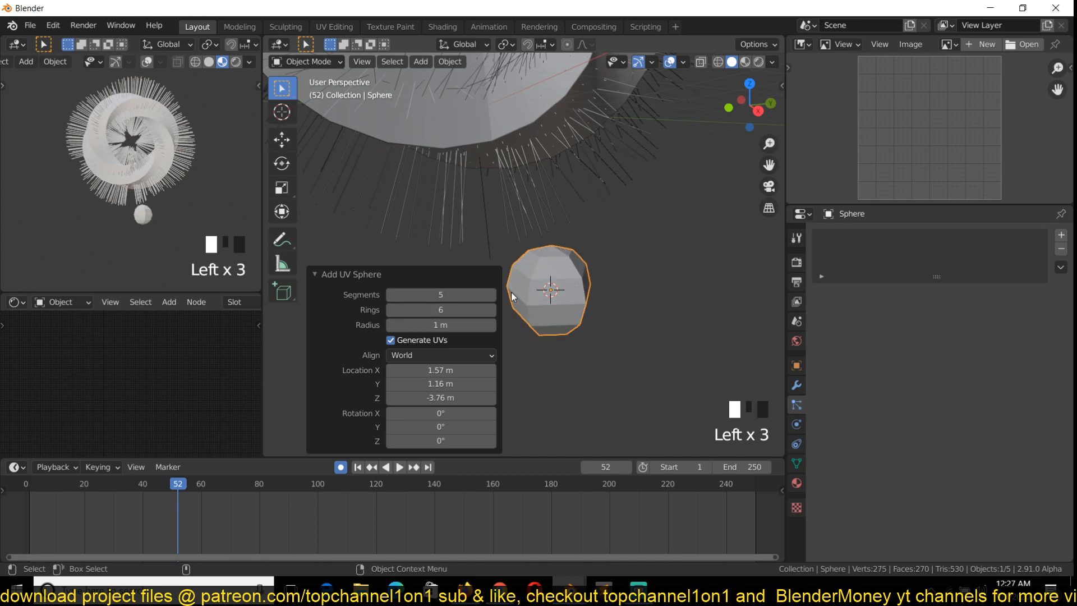
{"action": "key", "text": "x"}
{"action": "left_click", "coordinate": [552, 297]}
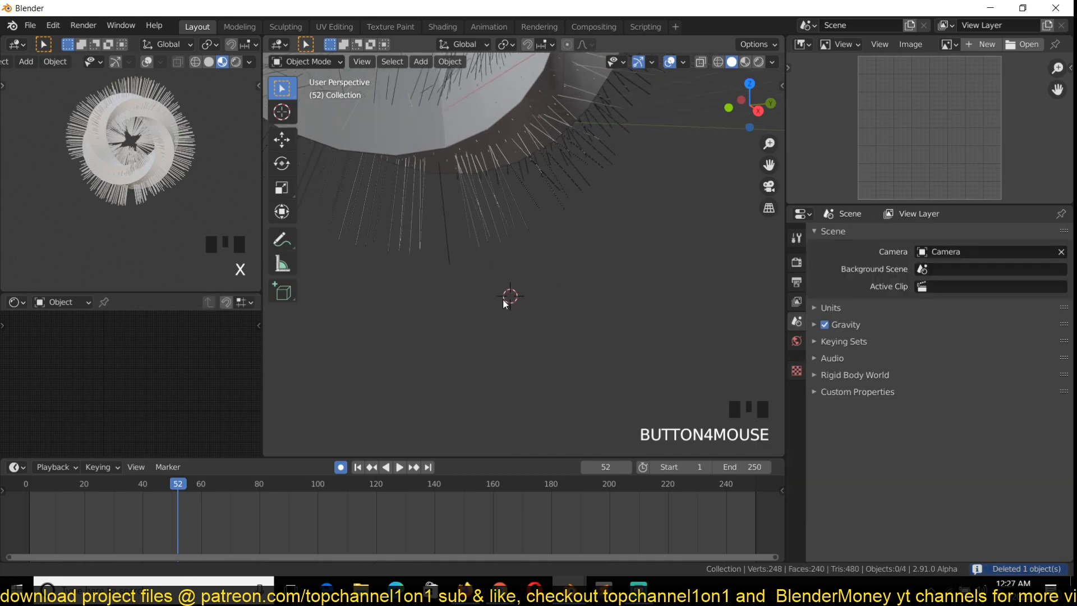
Add a 2 m cube below the ring, round it with a level 2 Catmull-Clark Subdivision modifier and apply that modifier.
{"action": "key", "text": "shift+a"}
{"action": "mouse_move", "coordinate": [512, 295]}
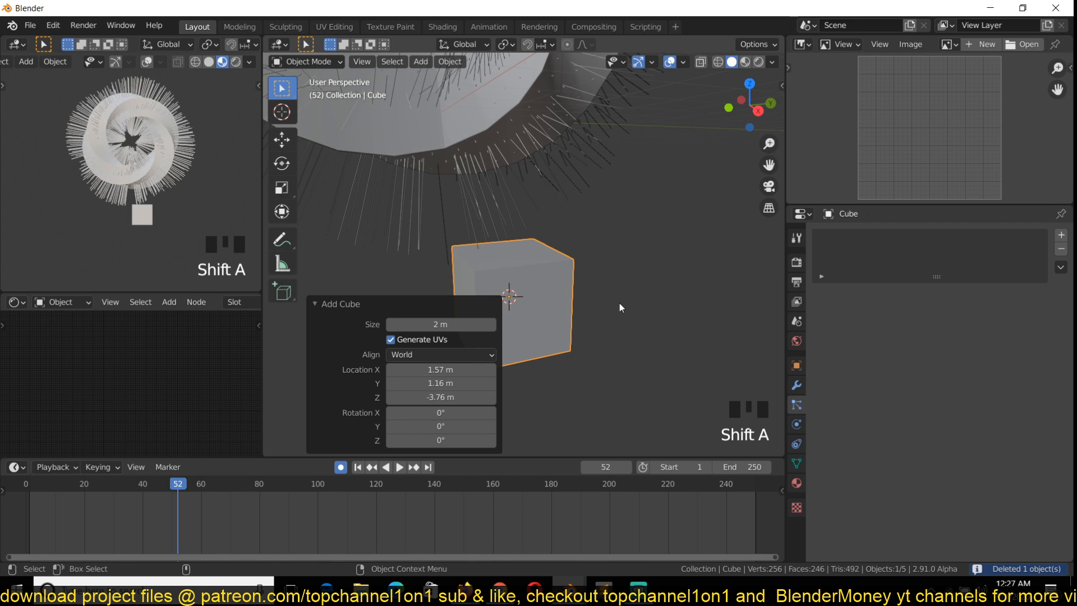
{"action": "key", "text": "ctrl+2"}
{"action": "left_click", "coordinate": [799, 384]}
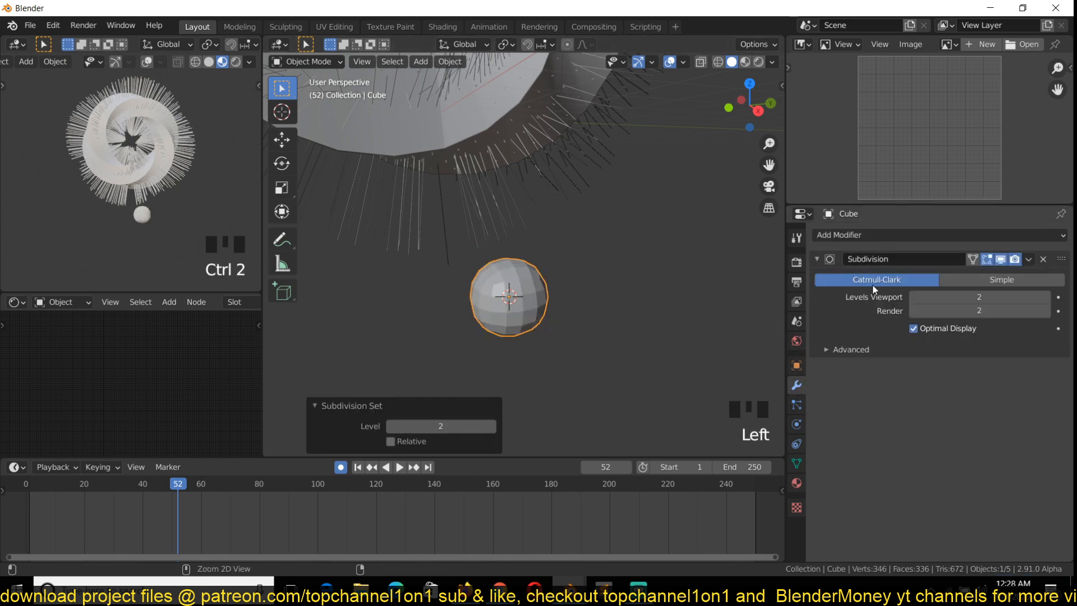
{"action": "key", "text": "ctrl+a"}
Shade the rounded cube below the ring smooth.
{"action": "scroll", "coordinate": [572, 291], "scroll_direction": "up", "scroll_amount": 5}
{"action": "middle_click_drag", "start_coordinate": [566, 258], "coordinate": [612, 259]}
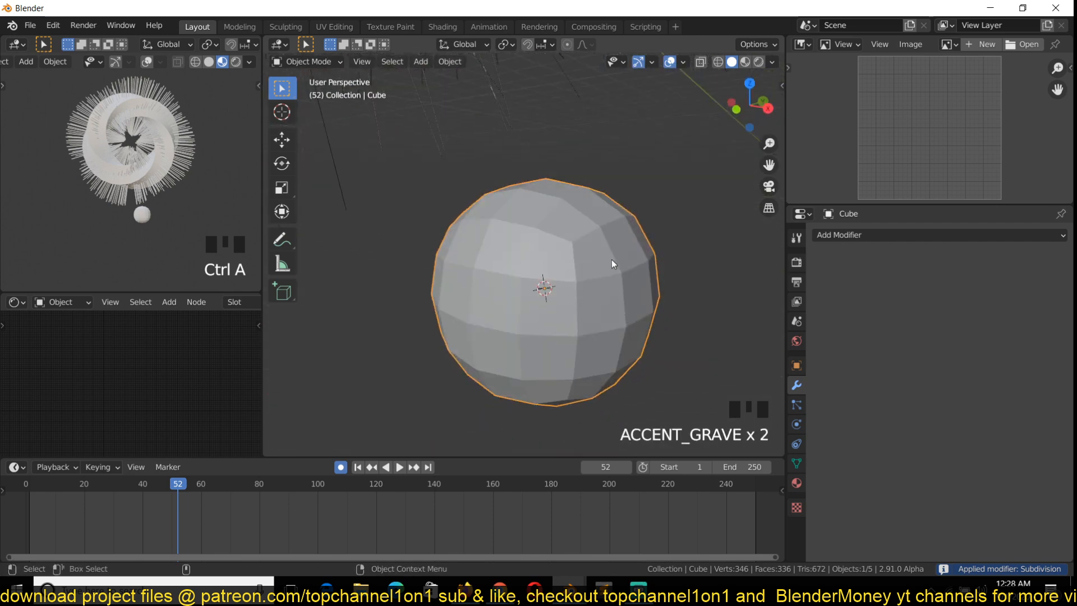
{"action": "key", "text": "grave"}
{"action": "right_click", "coordinate": [570, 259]}
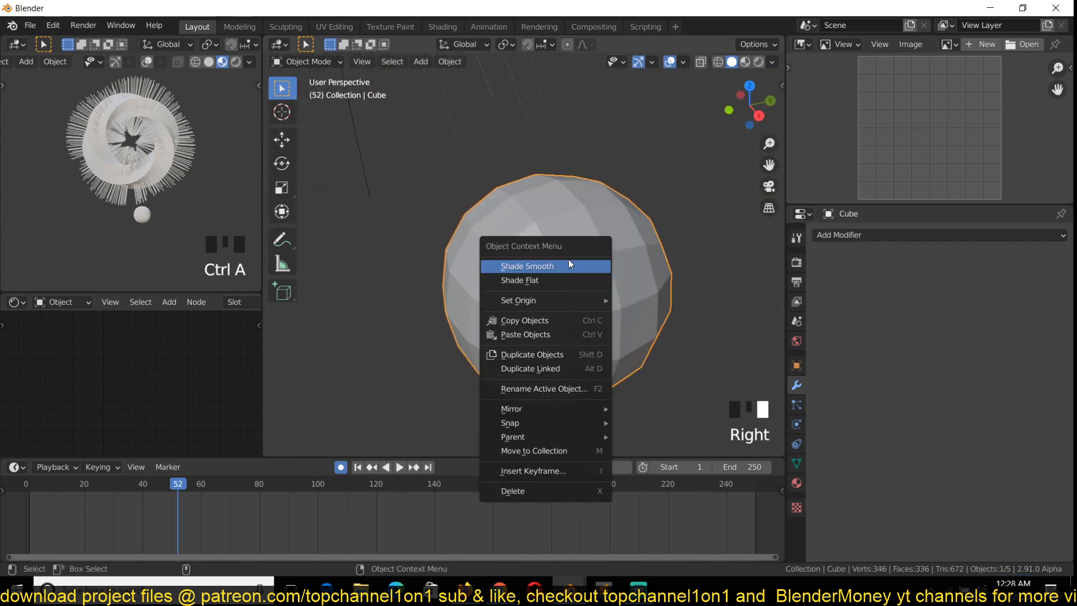
{"action": "scroll", "coordinate": [570, 259], "scroll_direction": "down", "scroll_amount": 5}
{"action": "scroll", "coordinate": [589, 309], "scroll_direction": "up", "scroll_amount": 4}
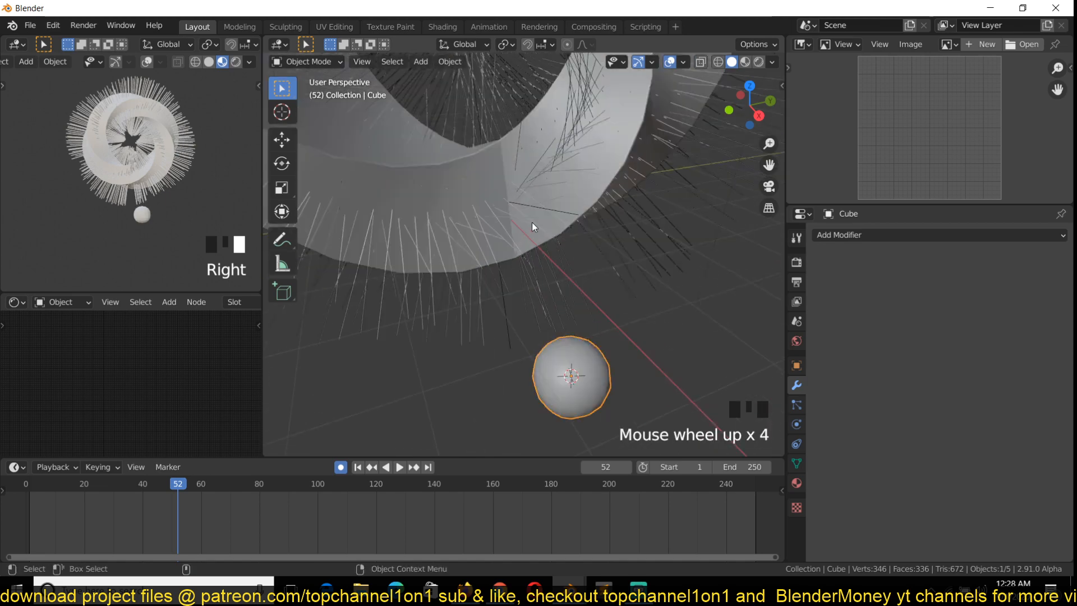
Select the ring and assign the rounded cube as the Coordinate System object in its particle render settings.
{"action": "left_click", "coordinate": [442, 175]}
{"action": "scroll", "coordinate": [453, 210], "scroll_direction": "down", "scroll_amount": 3}
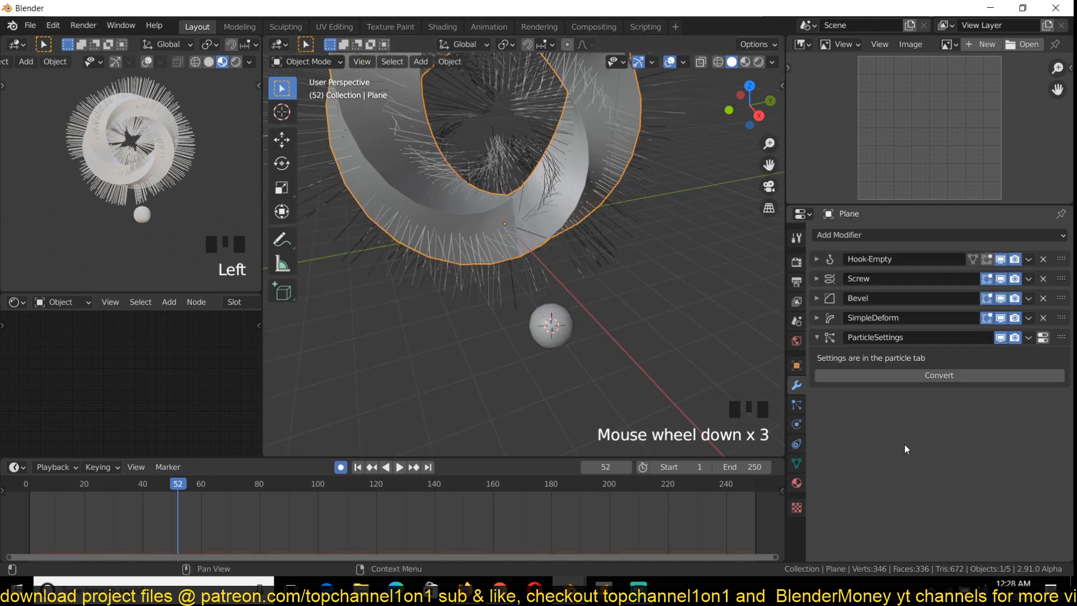
{"action": "left_click", "coordinate": [1043, 338]}
{"action": "scroll", "coordinate": [989, 442], "scroll_direction": "down", "scroll_amount": 10}
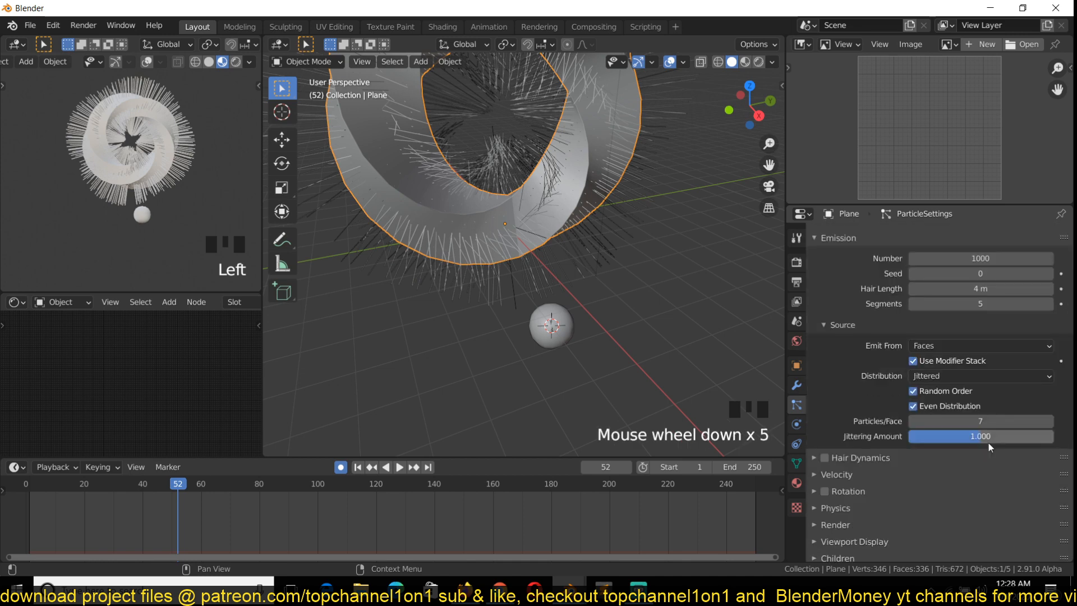
{"action": "left_click", "coordinate": [849, 419]}
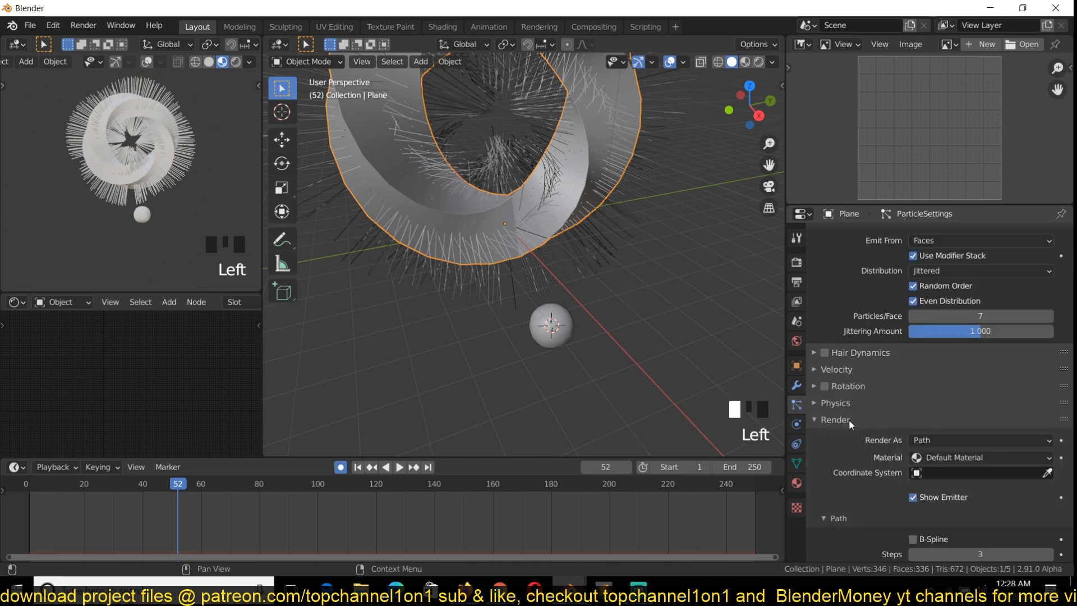
{"action": "scroll", "coordinate": [899, 481], "scroll_direction": "down", "scroll_amount": 3}
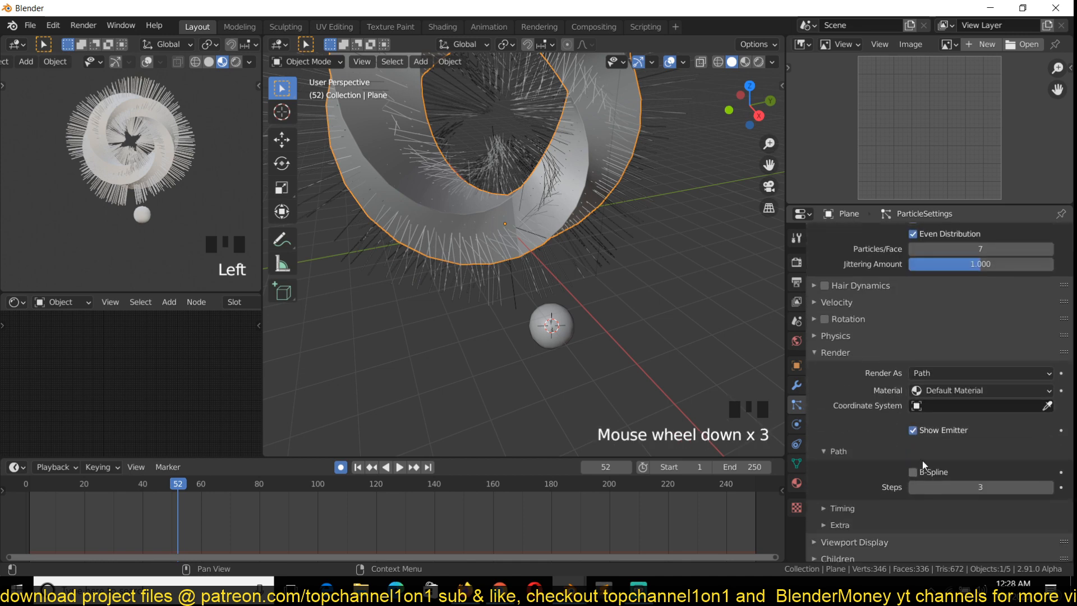
{"action": "left_click", "coordinate": [1047, 405]}
{"action": "left_click", "coordinate": [566, 329]}
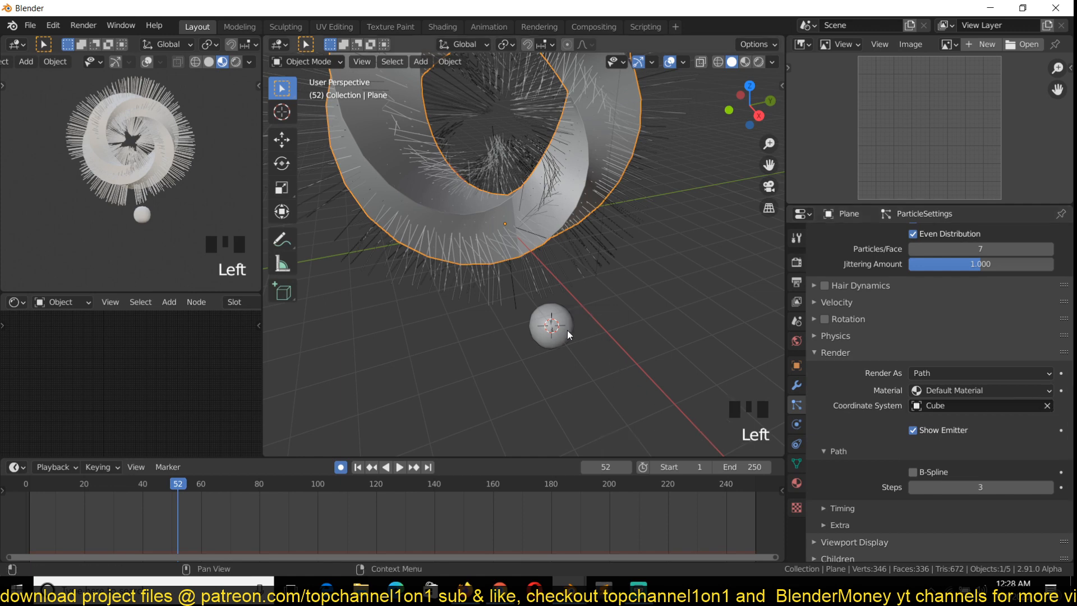
Render the ring's hair particles as Object, using the rounded cube as the instance object.
{"action": "left_click", "coordinate": [978, 372]}
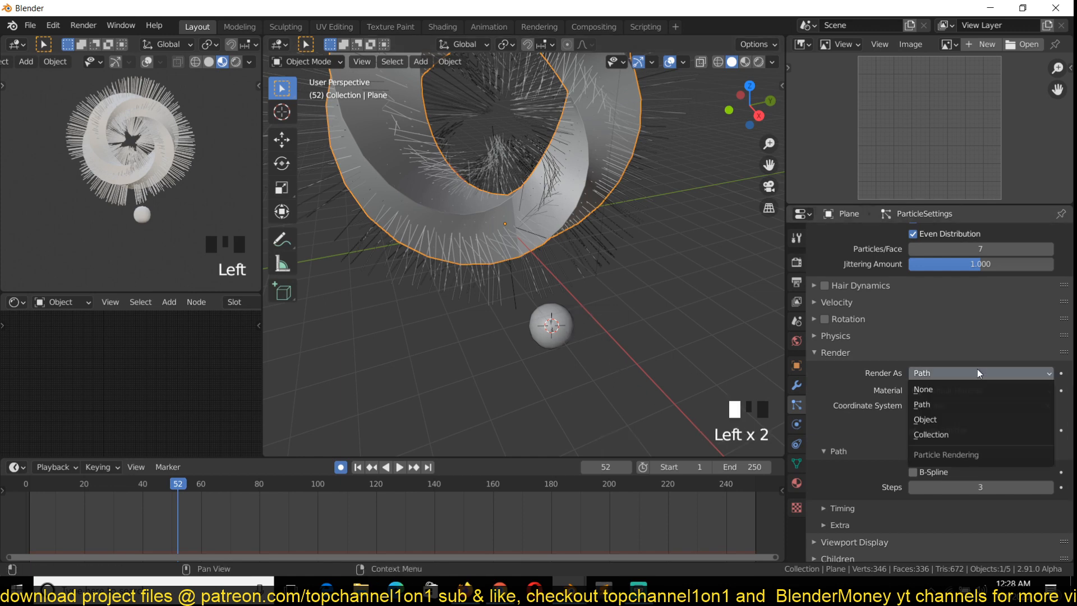
{"action": "left_click", "coordinate": [933, 421]}
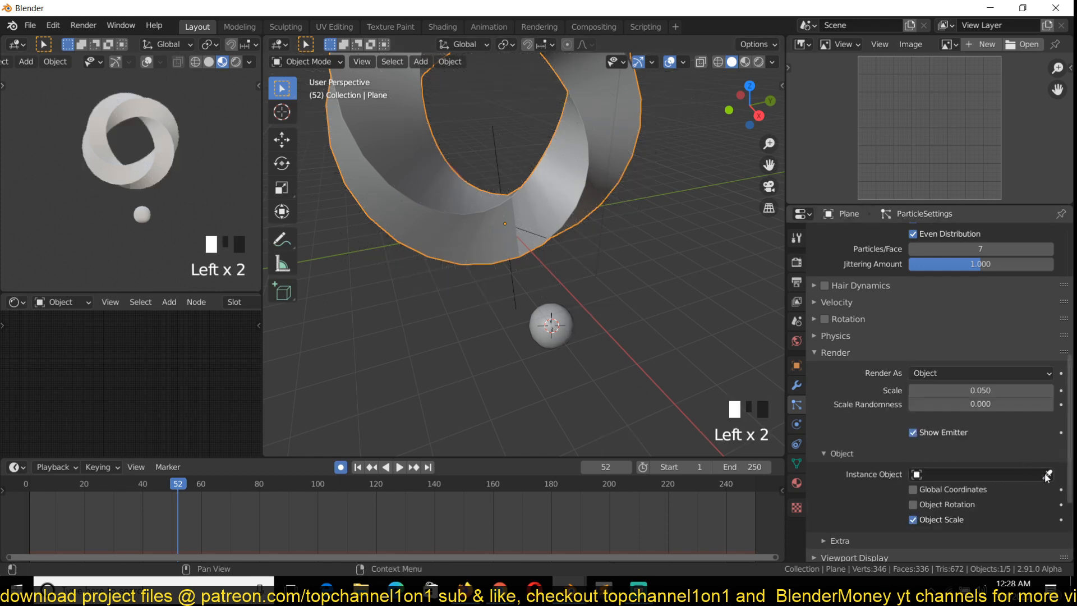
{"action": "left_click", "coordinate": [1047, 476]}
{"action": "left_click", "coordinate": [563, 331]}
{"action": "scroll", "coordinate": [477, 282], "scroll_direction": "up", "scroll_amount": 4}
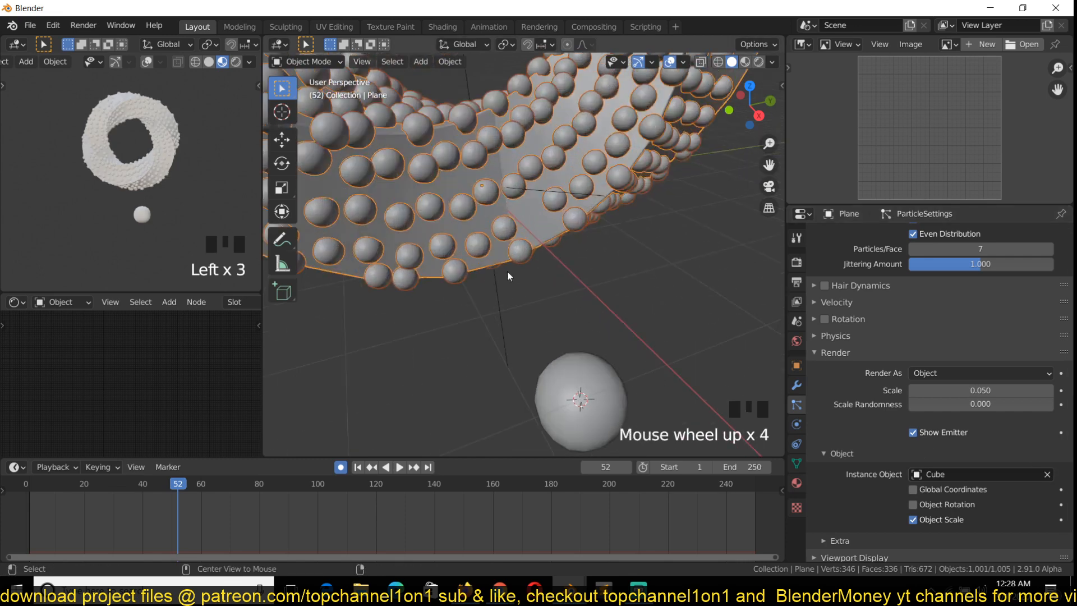
{"action": "scroll", "coordinate": [552, 260], "scroll_direction": "down", "scroll_amount": 5}
{"action": "middle_click_drag", "start_coordinate": [552, 260], "coordinate": [558, 315]}
{"action": "scroll", "coordinate": [534, 238], "scroll_direction": "up", "scroll_amount": 2}
{"action": "key", "text": "grave"}
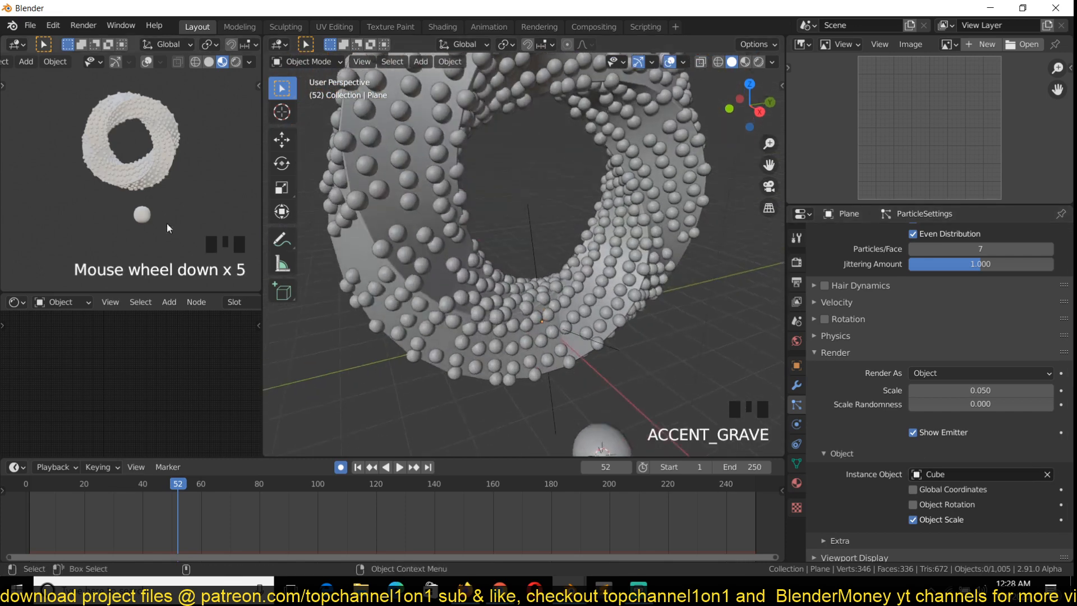
{"action": "key", "text": "grave"}
Select the ring and hide its instancer in both the viewport and the render, leaving only the spheres.
{"action": "left_click", "coordinate": [392, 217]}
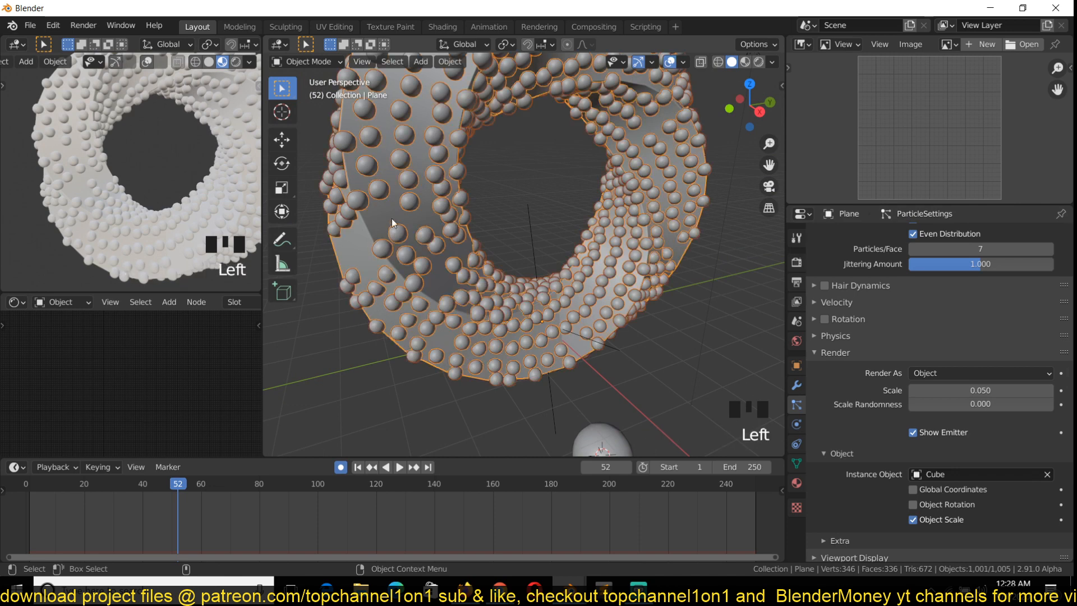
{"action": "left_click", "coordinate": [797, 366]}
{"action": "scroll", "coordinate": [875, 505], "scroll_direction": "down", "scroll_amount": 4}
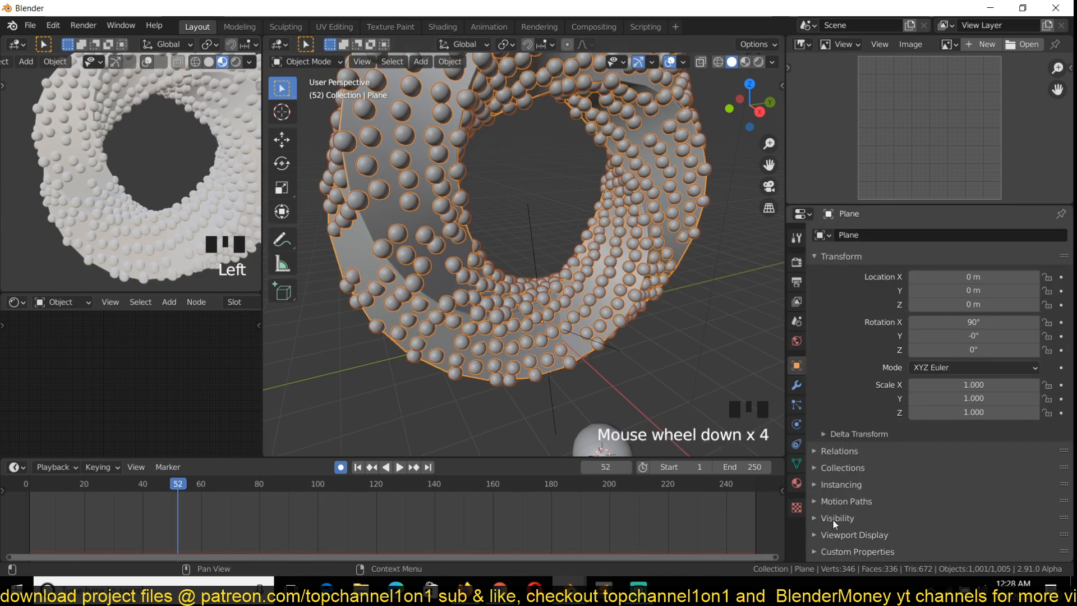
{"action": "left_click", "coordinate": [850, 484]}
{"action": "scroll", "coordinate": [898, 505], "scroll_direction": "down", "scroll_amount": 4}
{"action": "left_click", "coordinate": [913, 469]}
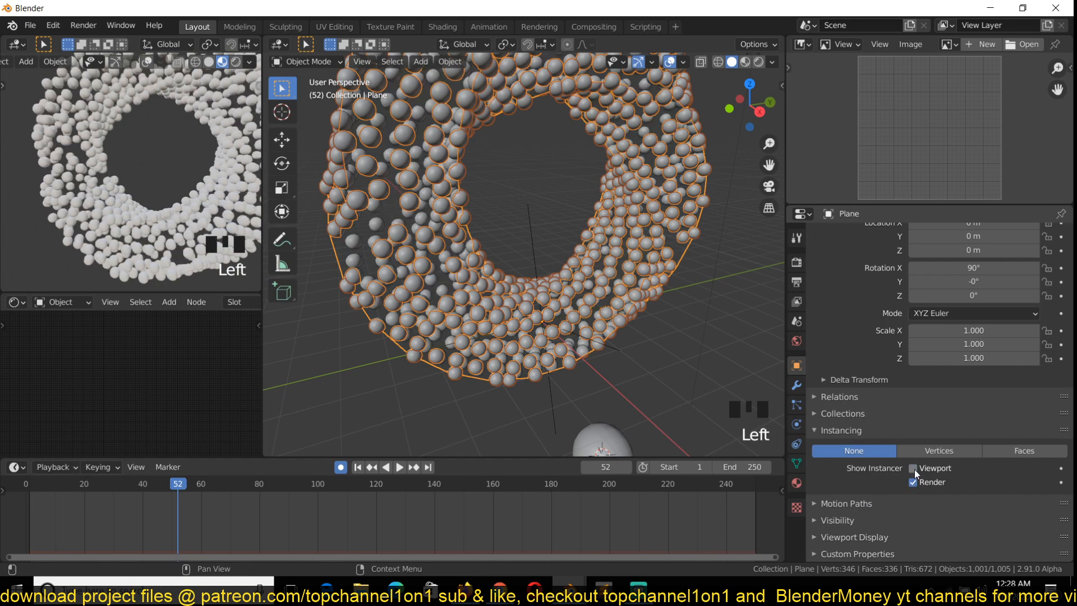
{"action": "left_click", "coordinate": [913, 482]}
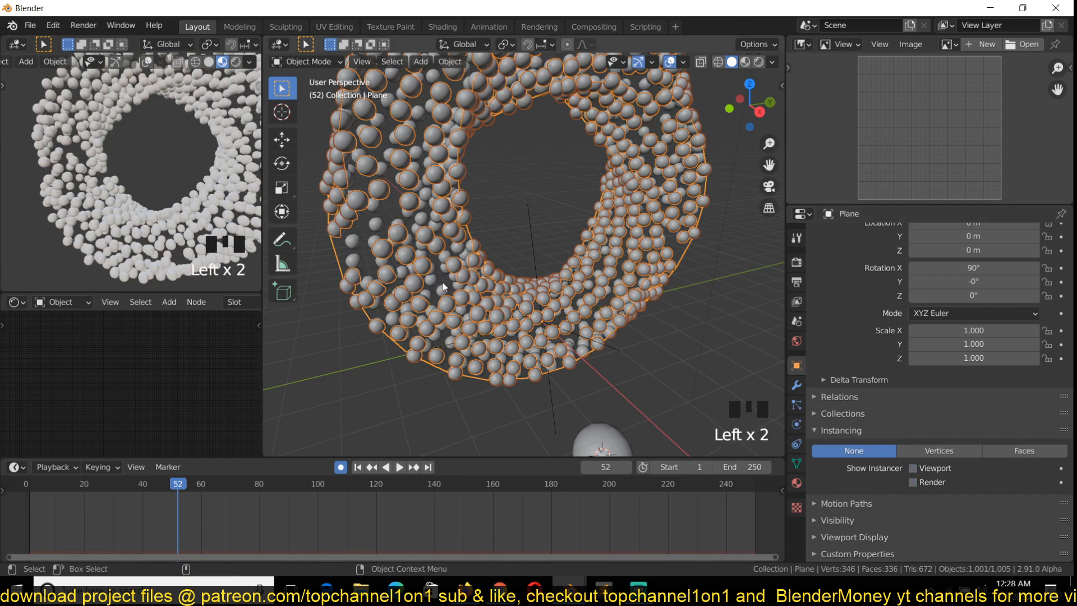
{"action": "scroll", "coordinate": [441, 241], "scroll_direction": "down", "scroll_amount": 3}
{"action": "key", "text": "grave"}
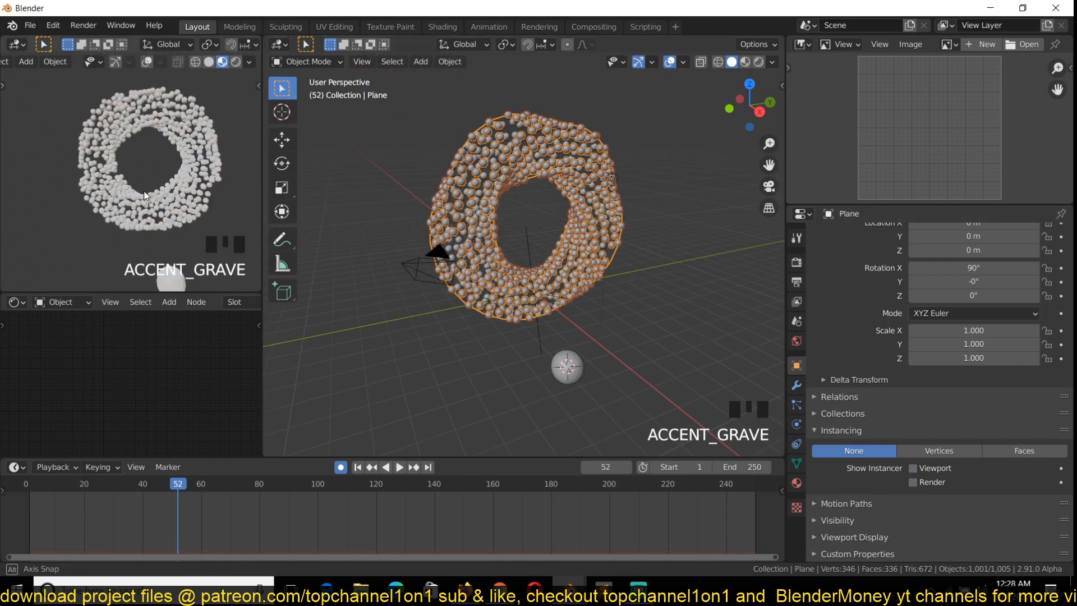
{"action": "scroll", "coordinate": [508, 248], "scroll_direction": "up", "scroll_amount": 4}
{"action": "middle_click_drag", "start_coordinate": [512, 248], "coordinate": [478, 237]}
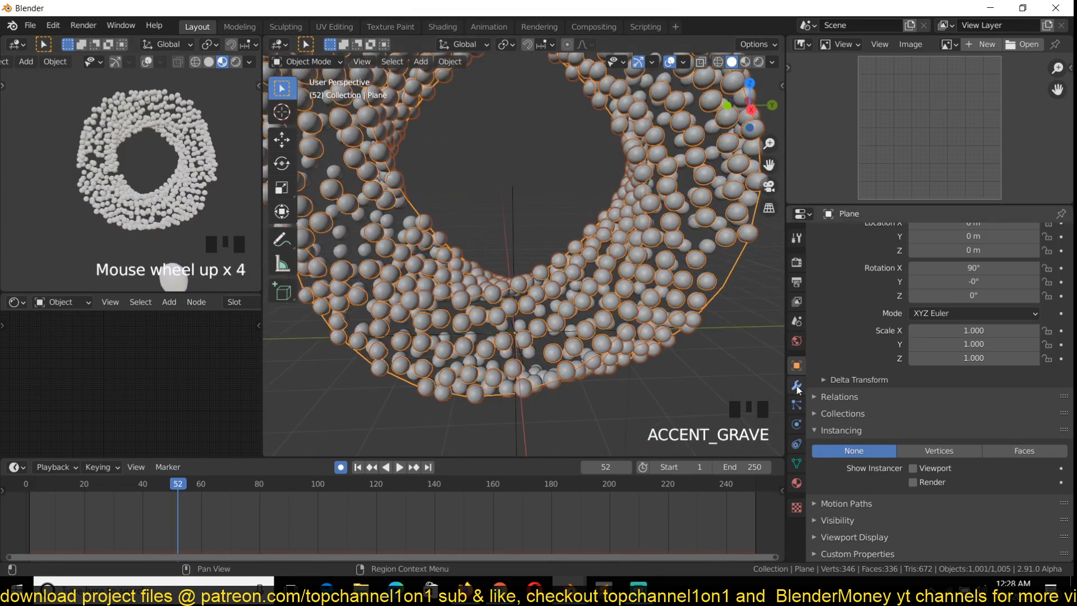
Turn off Random Order in the ring's particle emission source settings.
{"action": "left_click", "coordinate": [796, 385]}
{"action": "left_click", "coordinate": [1043, 337]}
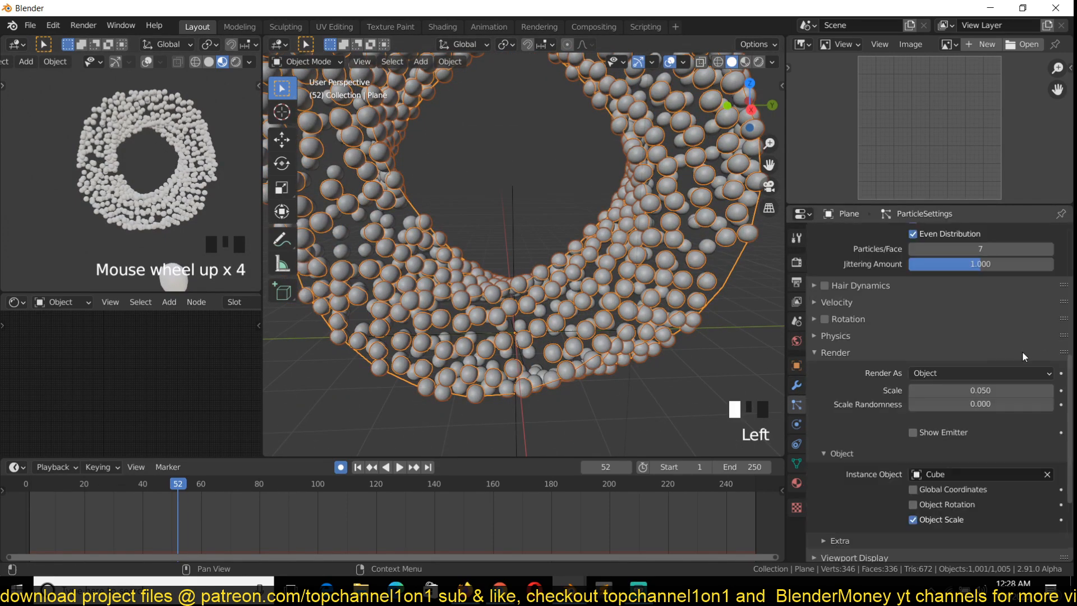
{"action": "scroll", "coordinate": [877, 269], "scroll_direction": "up", "scroll_amount": 8}
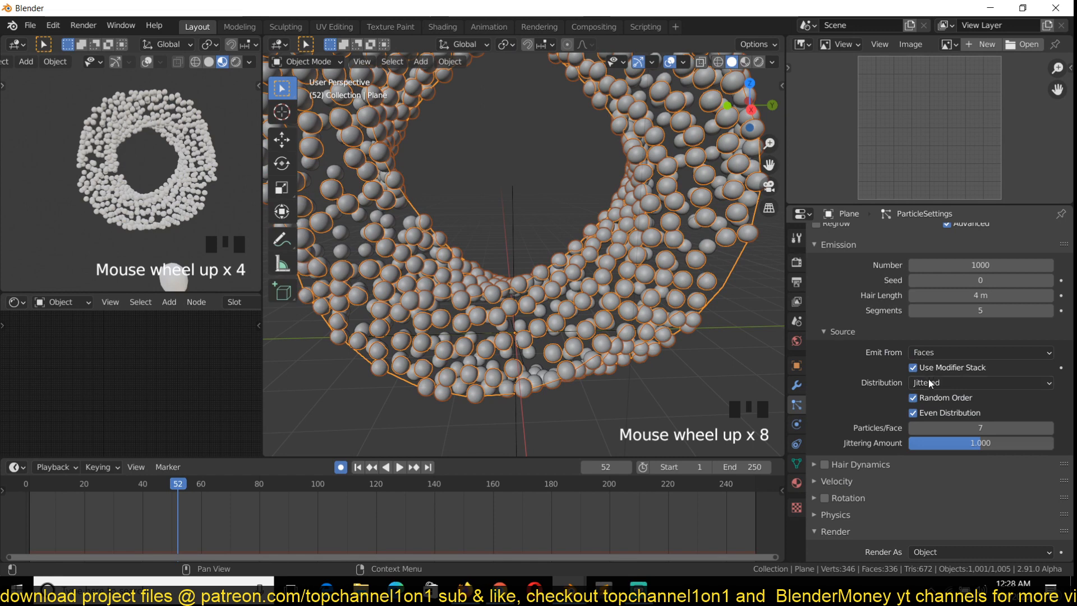
{"action": "scroll", "coordinate": [930, 387], "scroll_direction": "up", "scroll_amount": 2}
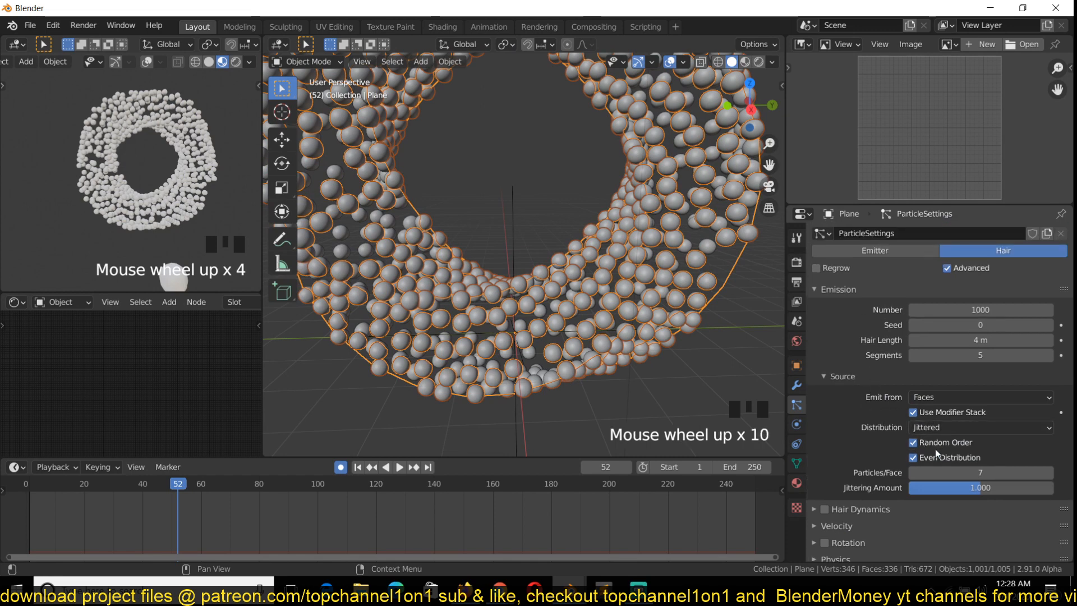
{"action": "left_click", "coordinate": [921, 444]}
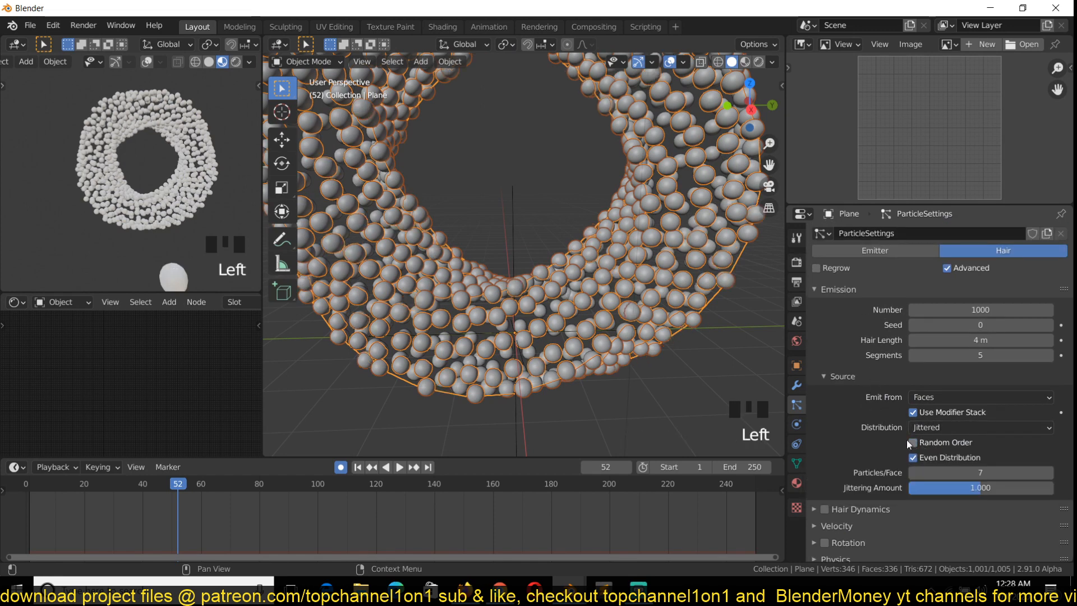
{"action": "scroll", "coordinate": [527, 284], "scroll_direction": "down", "scroll_amount": 2}
{"action": "key", "text": "grave"}
{"action": "scroll", "coordinate": [588, 298], "scroll_direction": "up", "scroll_amount": 2}
{"action": "scroll", "coordinate": [588, 298], "scroll_direction": "down", "scroll_amount": 3}
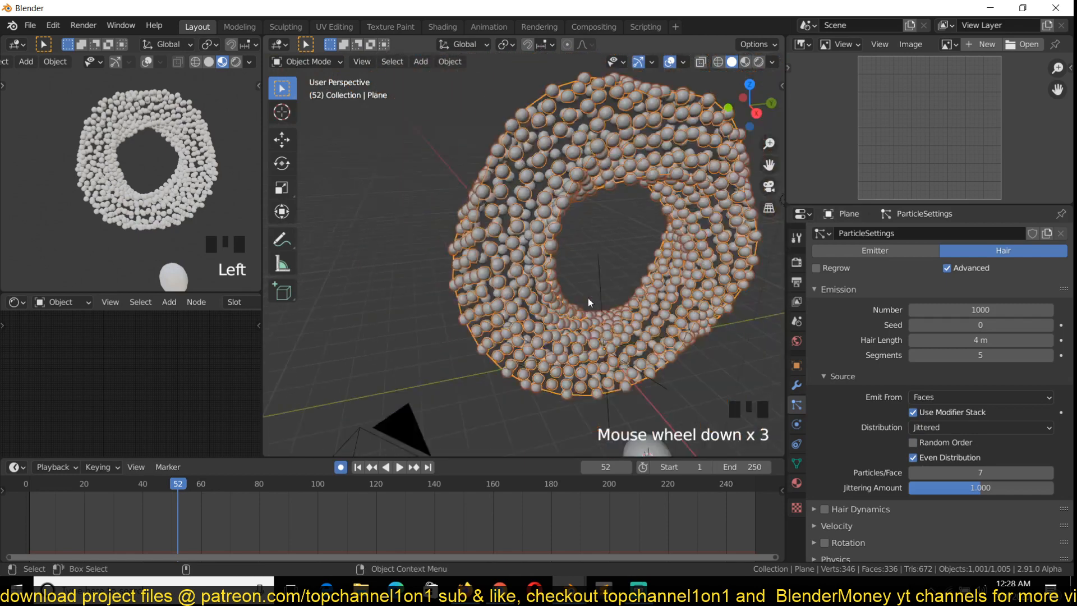
Set the ring's particle emission number to 2000.
{"action": "key", "text": "grave"}
{"action": "left_click_drag", "start_coordinate": [974, 313], "coordinate": [989, 313]}
{"action": "left_click", "coordinate": [971, 315]}
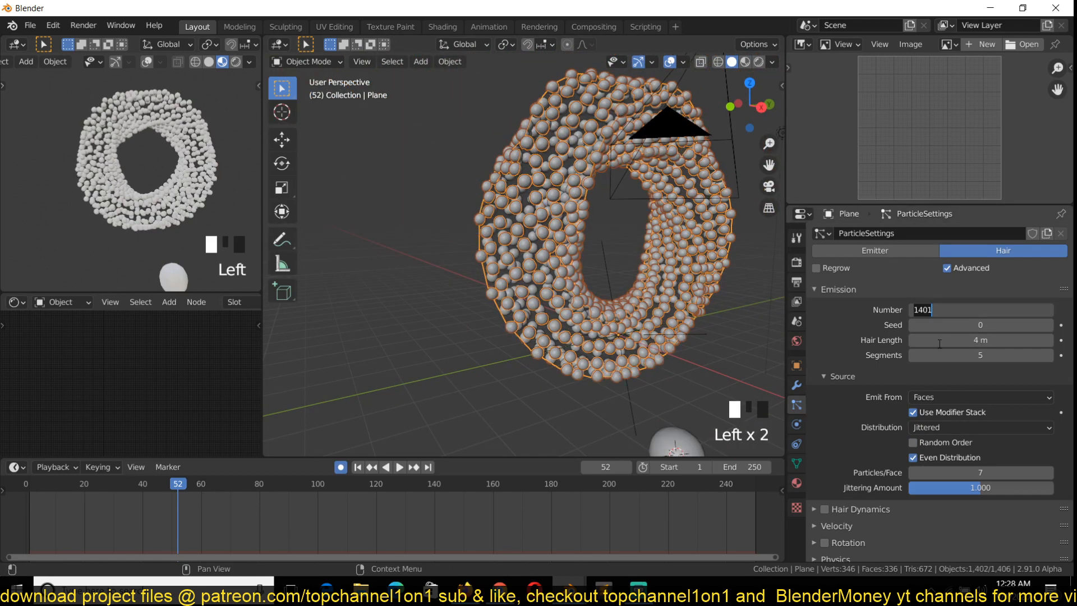
{"action": "type", "text": "2000"}
{"action": "key", "text": "Return"}
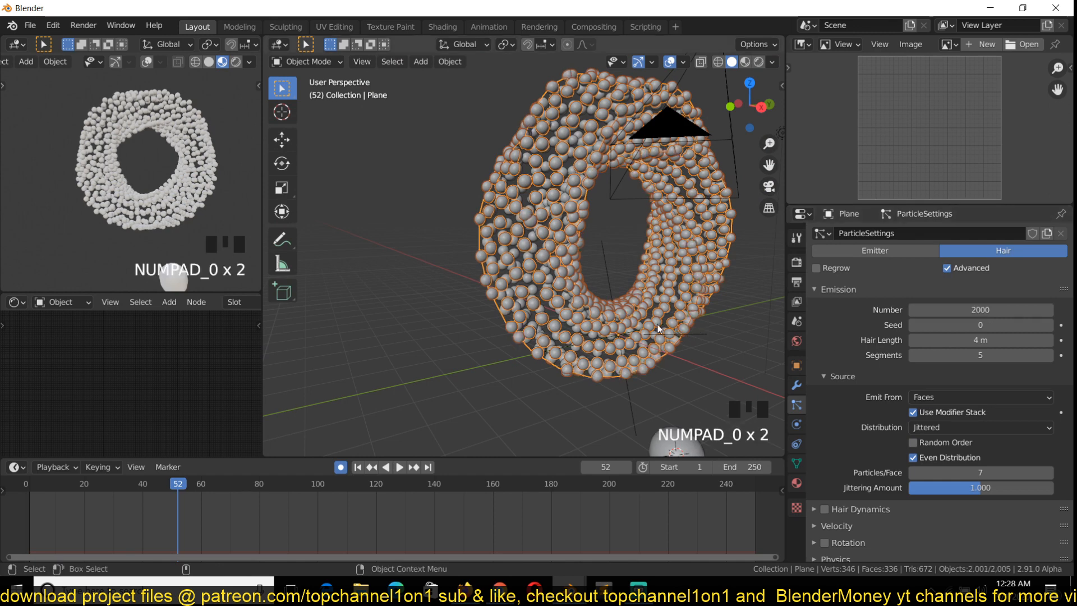
{"action": "key", "text": "grave"}
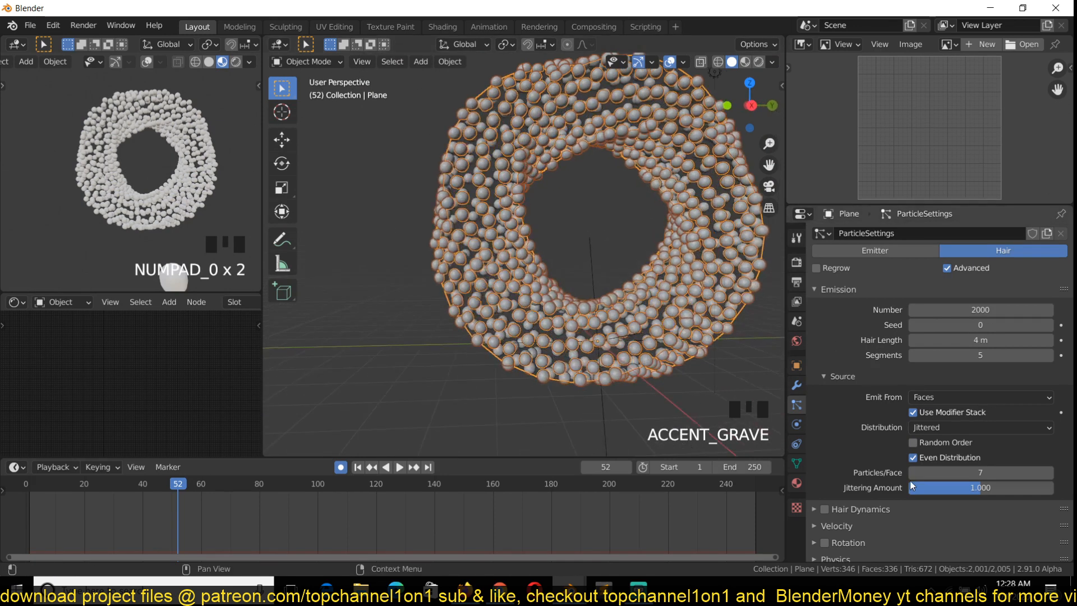
Look through the particle distribution options and examine how the spheres sit on the ring's faces in wireframe shading.
{"action": "left_click", "coordinate": [942, 430]}
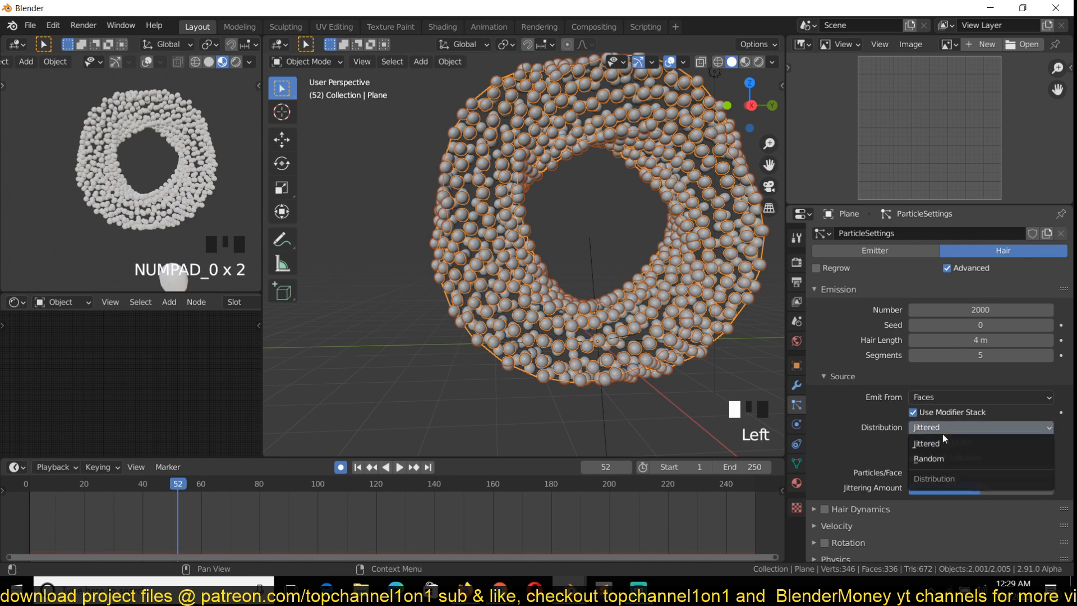
{"action": "left_click", "coordinate": [934, 472]}
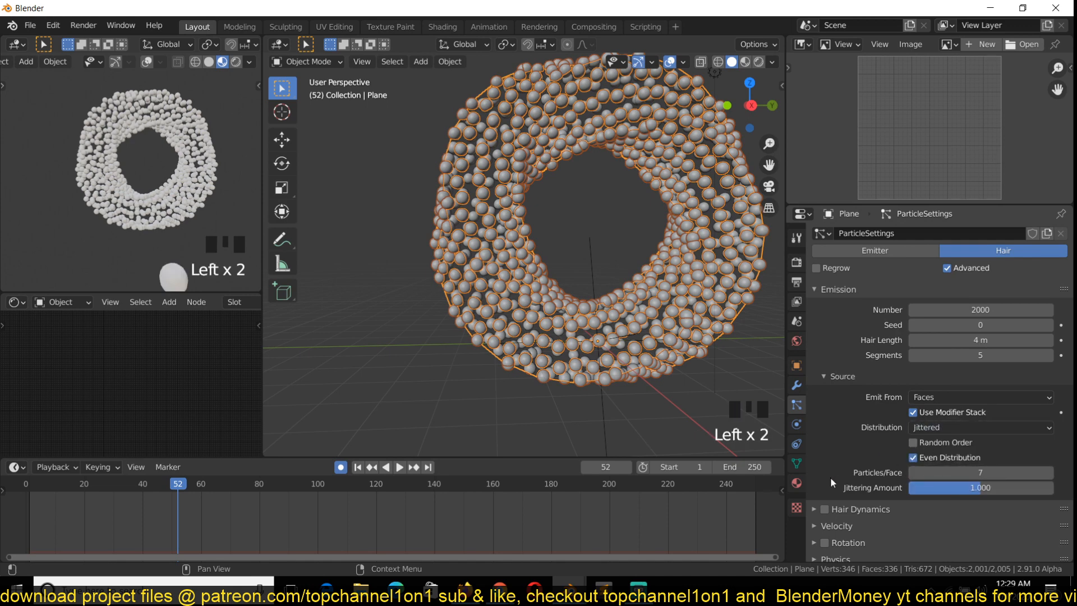
{"action": "key", "text": "shift+grave"}
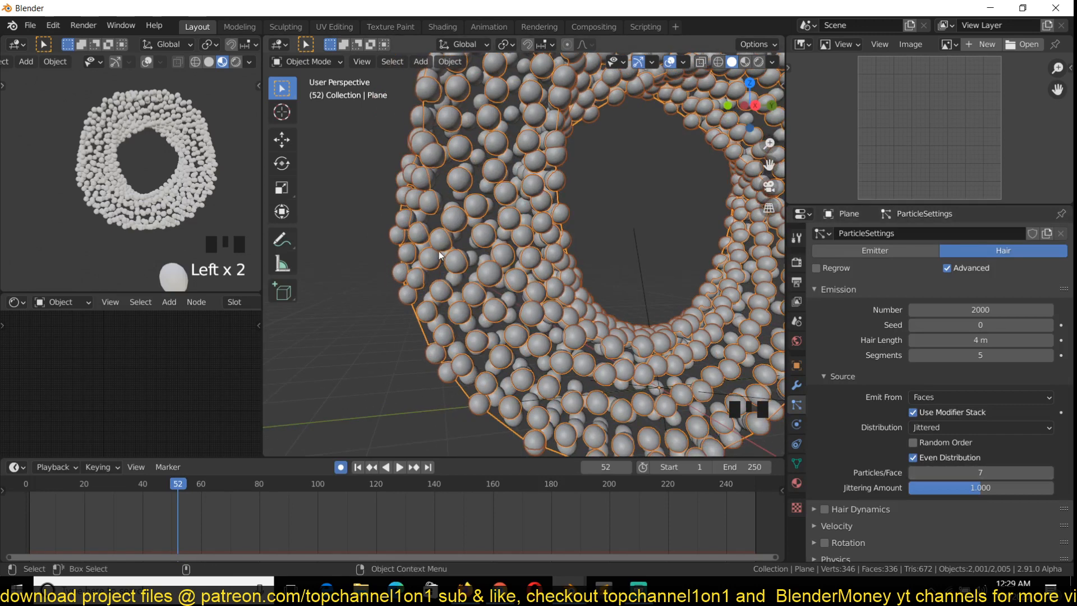
{"action": "key", "text": "Tab"}
{"action": "key", "text": "Tab"}
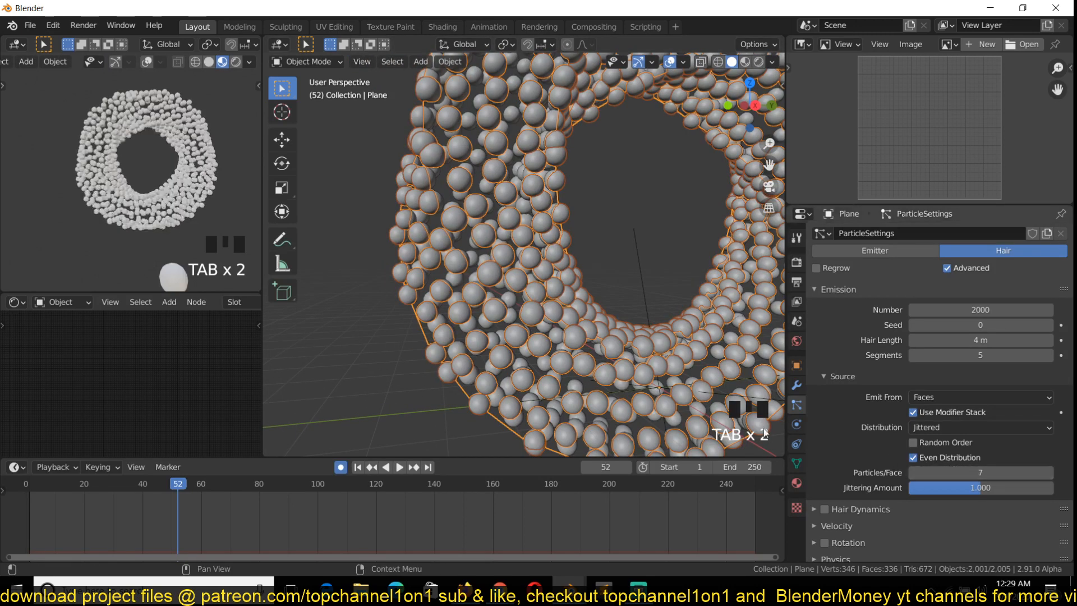
{"action": "key", "text": "z"}
{"action": "left_click", "coordinate": [498, 327]}
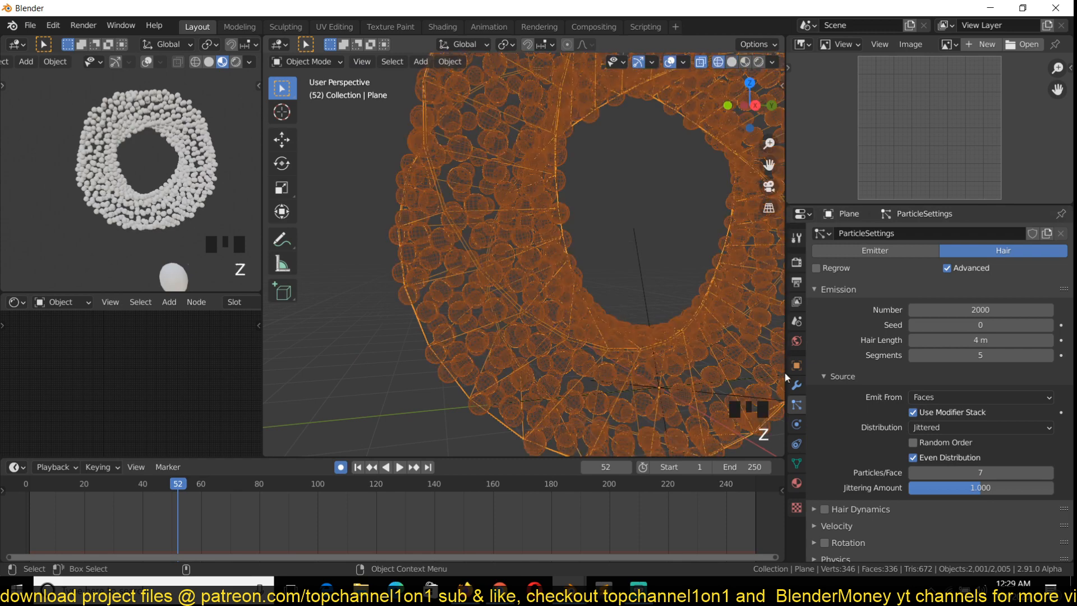
Set the ring's Particles/Face to 1 and return the viewport to solid shading.
{"action": "left_click", "coordinate": [924, 473]}
{"action": "key", "text": "Left"}
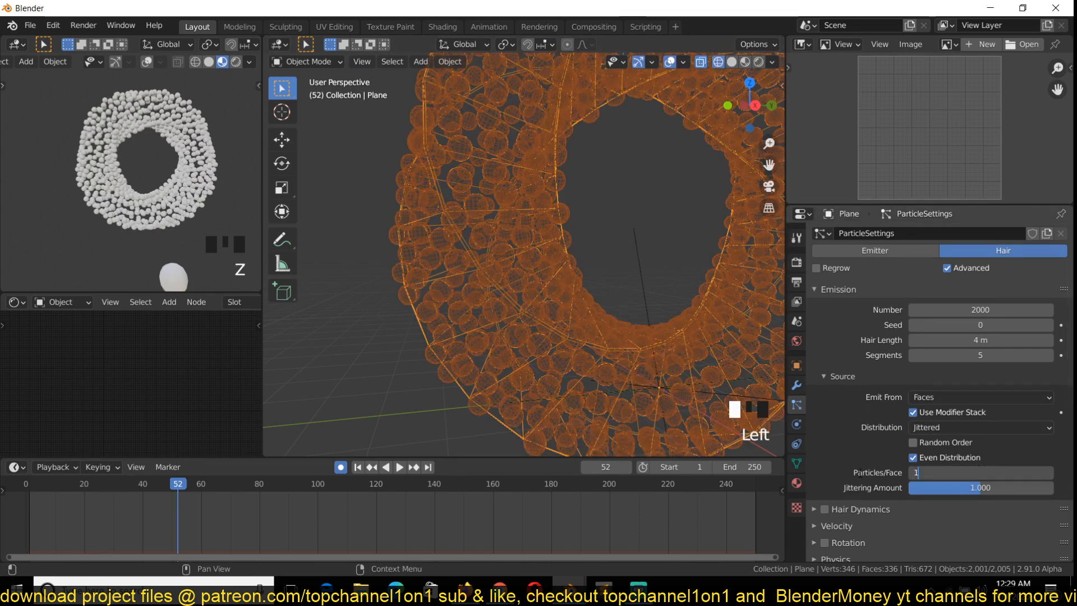
{"action": "key", "text": "Return"}
{"action": "key", "text": "z"}
{"action": "key", "text": "grave"}
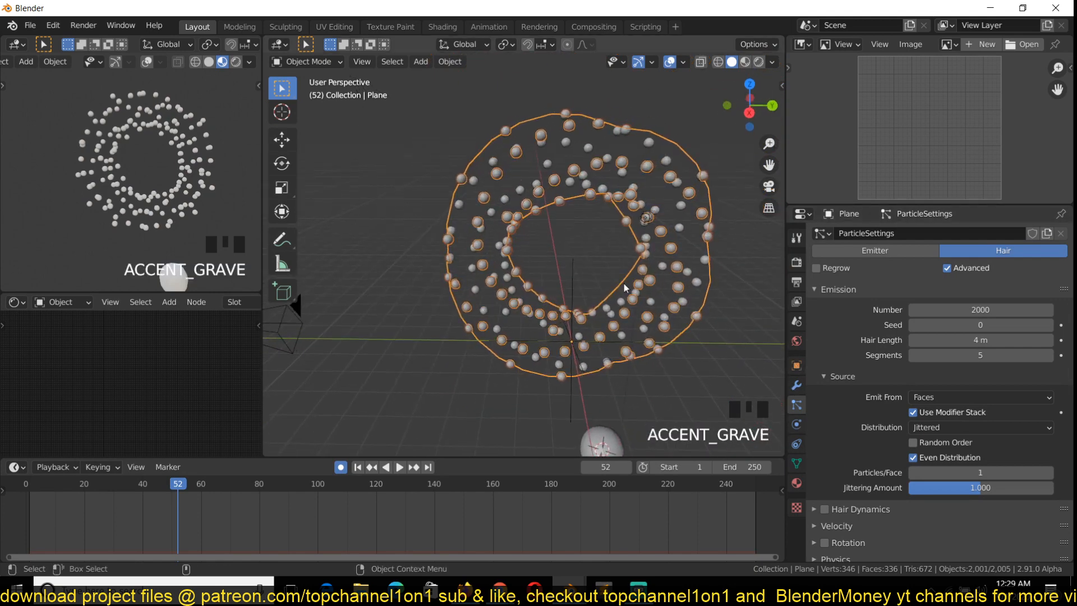
Turn on Show Instancer in the viewport for the ring so its mesh displays together with the spheres.
{"action": "left_click", "coordinate": [797, 365]}
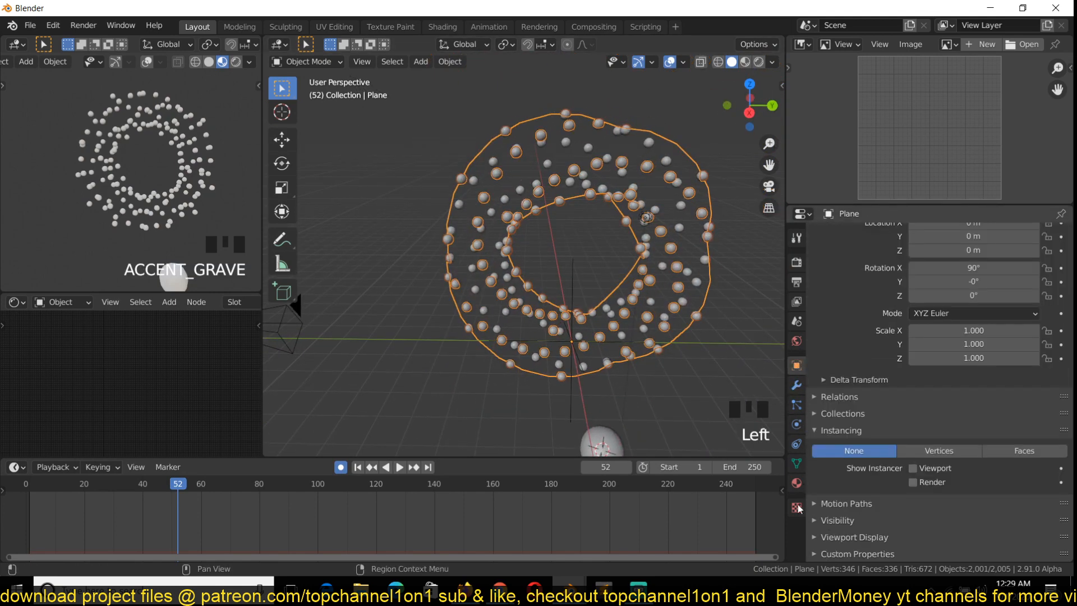
{"action": "left_click", "coordinate": [912, 468]}
{"action": "scroll", "coordinate": [564, 270], "scroll_direction": "up", "scroll_amount": 2}
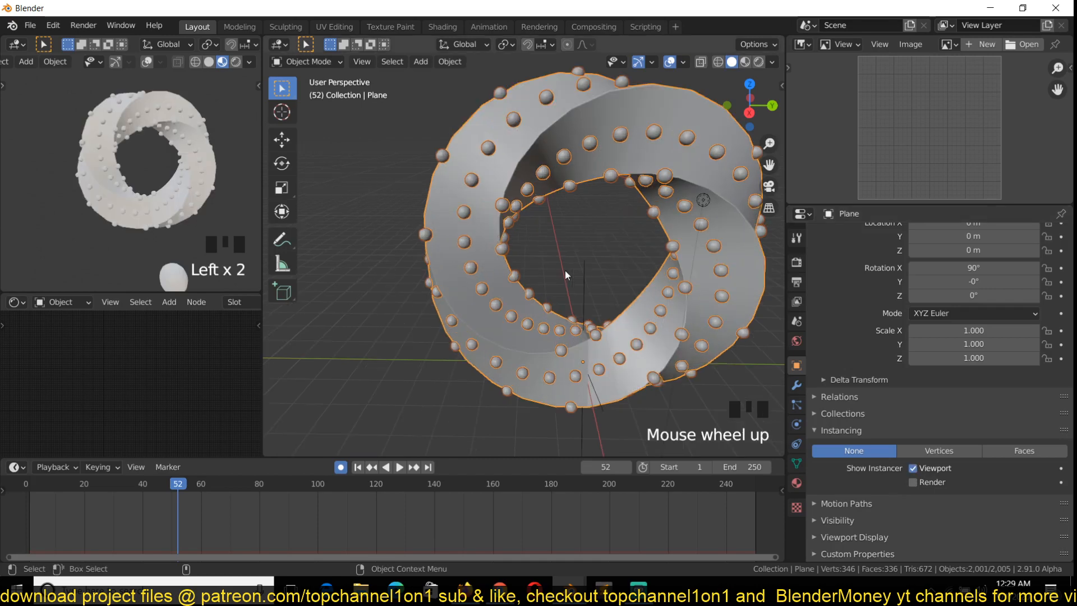
Check the face orientation overlay briefly, and turn on the wireframe overlay in the viewport.
{"action": "key", "text": "z"}
{"action": "key", "text": "z"}
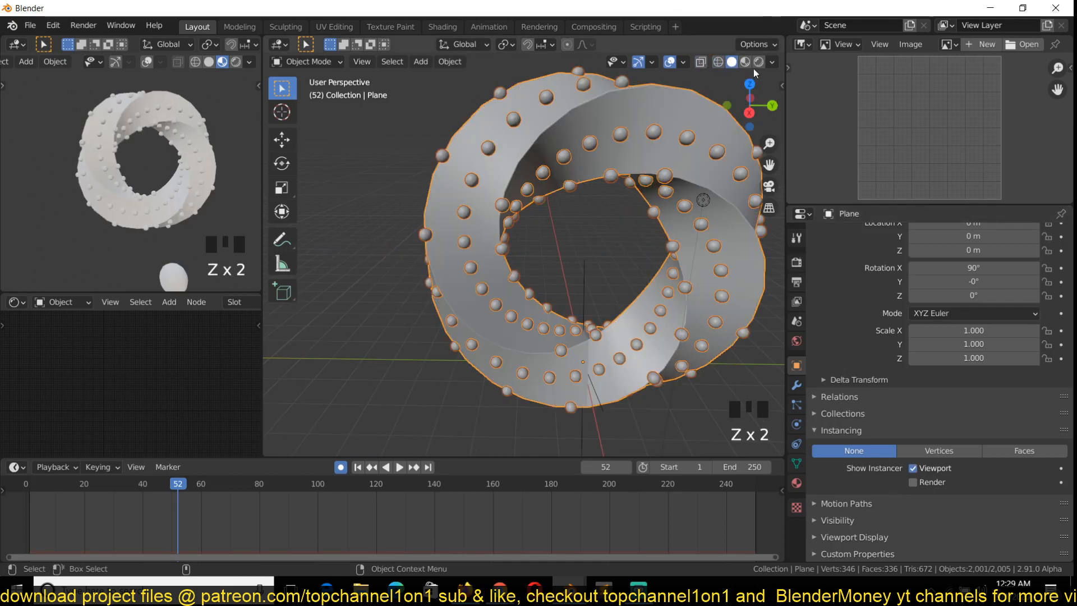
{"action": "left_click", "coordinate": [685, 62]}
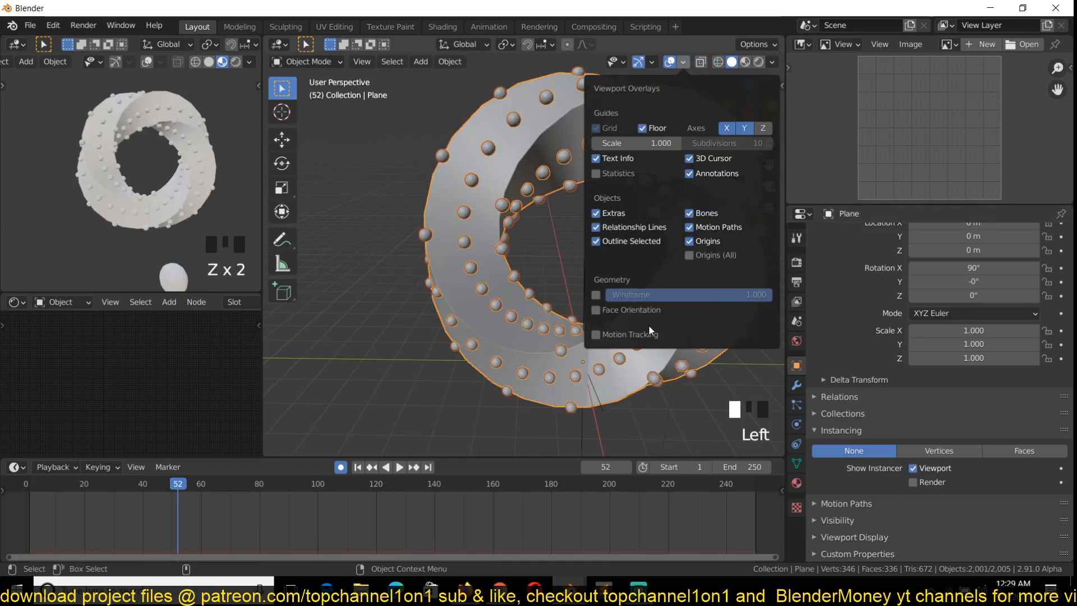
{"action": "left_click", "coordinate": [595, 310]}
{"action": "left_click", "coordinate": [596, 309]}
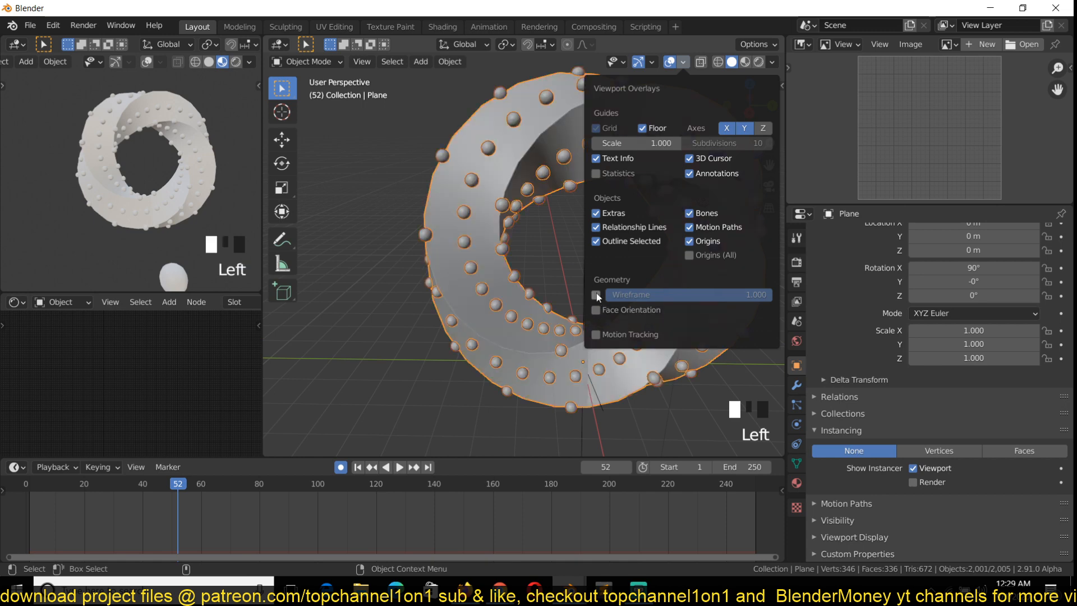
{"action": "left_click", "coordinate": [596, 295]}
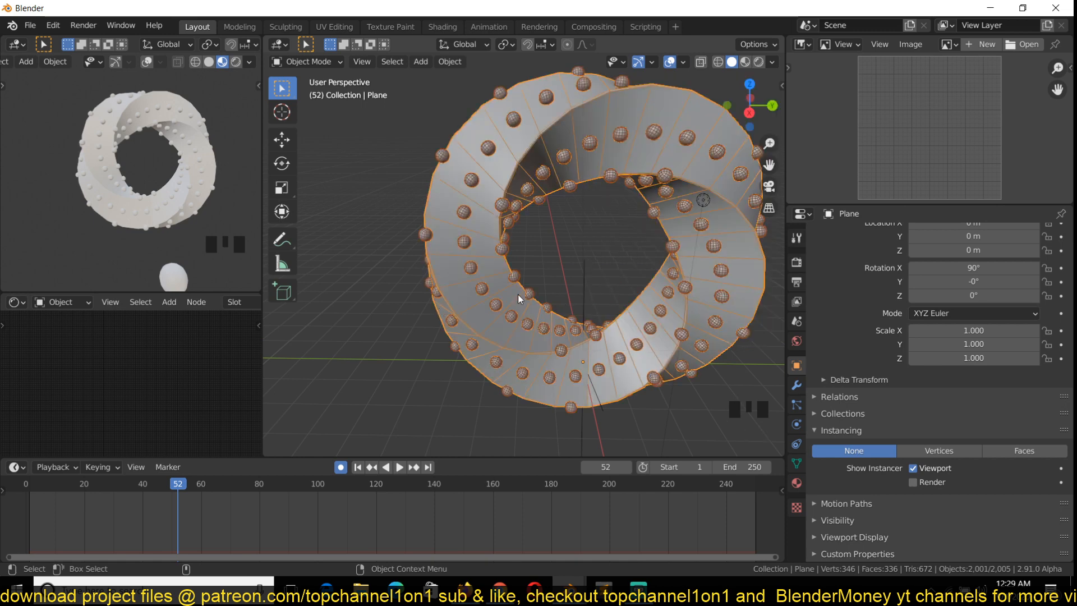
Recalculate the normals of the ring's whole profile mesh and return to Object Mode.
{"action": "key", "text": "Tab"}
{"action": "key", "text": "a"}
{"action": "left_click", "coordinate": [607, 324]}
{"action": "key", "text": "a"}
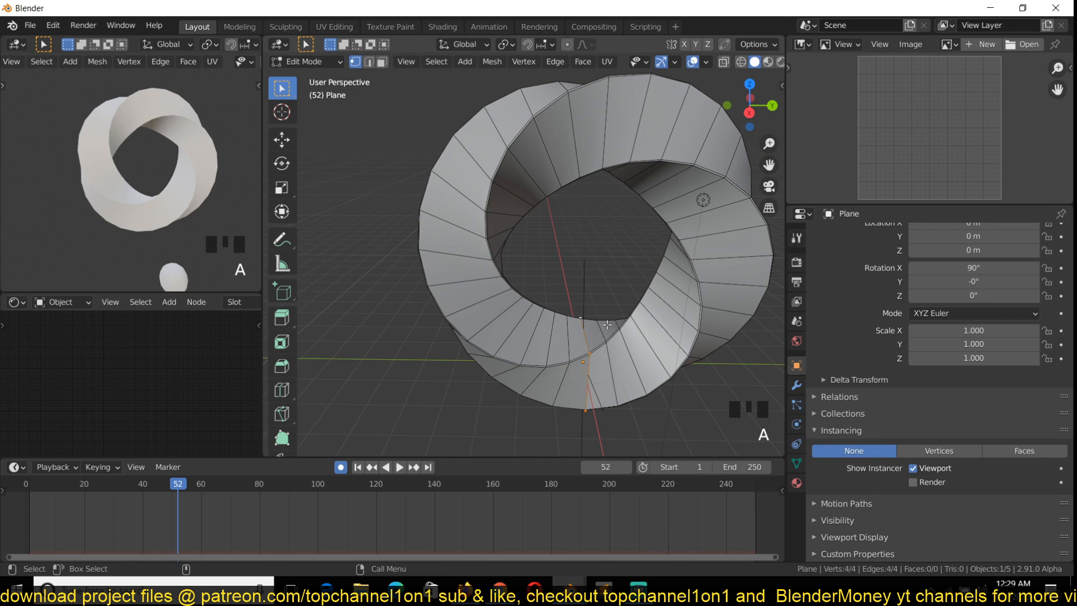
{"action": "key", "text": "shift+n"}
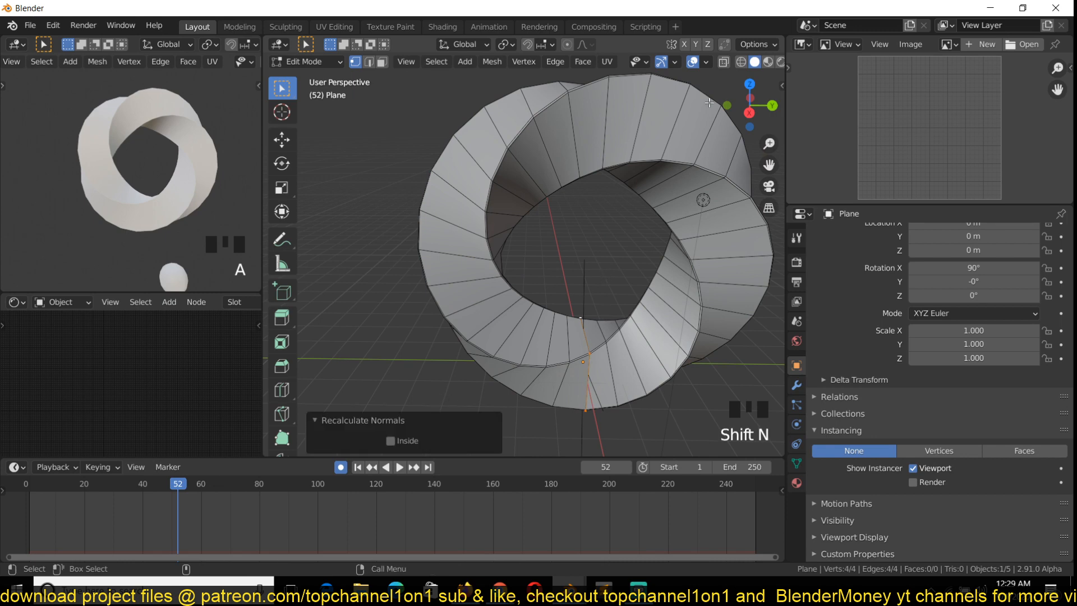
{"action": "key", "text": "Tab"}
Check the ring's face orientation and examine how the spheres sit on its individual faces.
{"action": "left_click", "coordinate": [686, 62]}
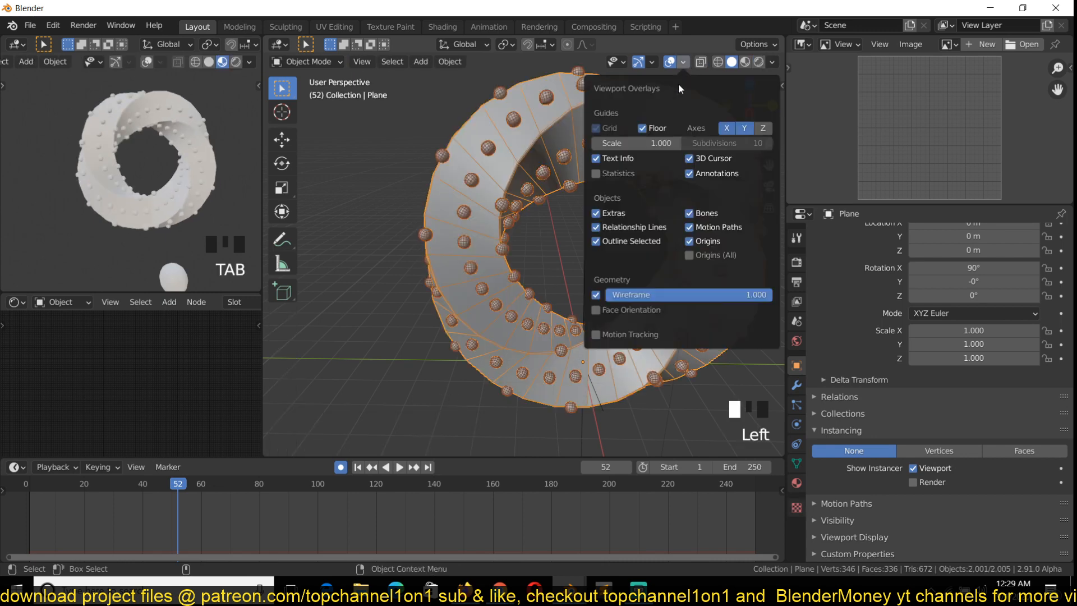
{"action": "left_click", "coordinate": [597, 311]}
{"action": "left_click", "coordinate": [597, 311]}
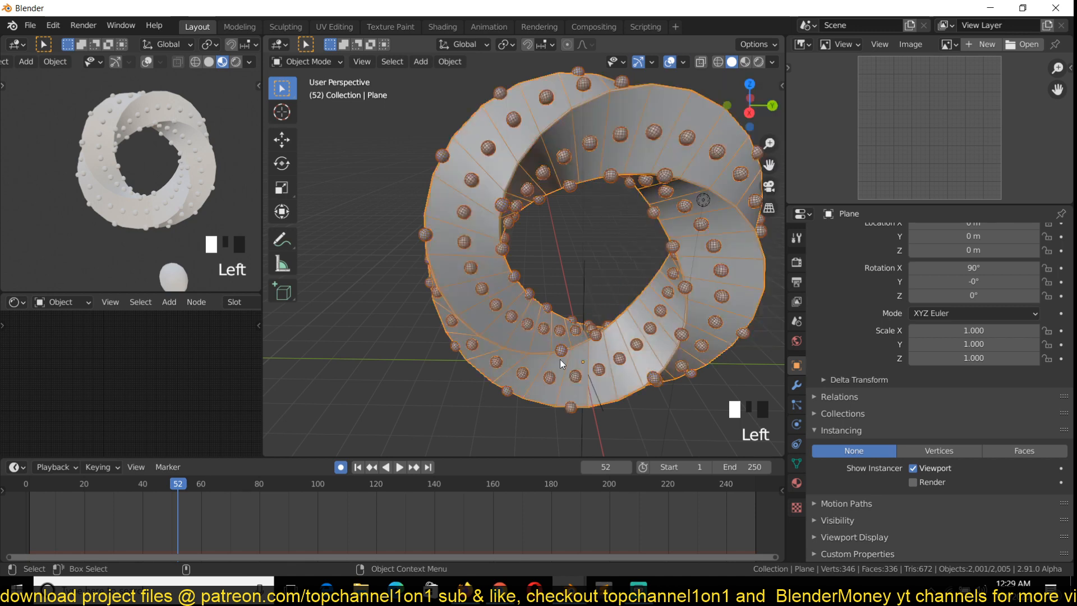
{"action": "key", "text": "grave"}
{"action": "key", "text": "grave"}
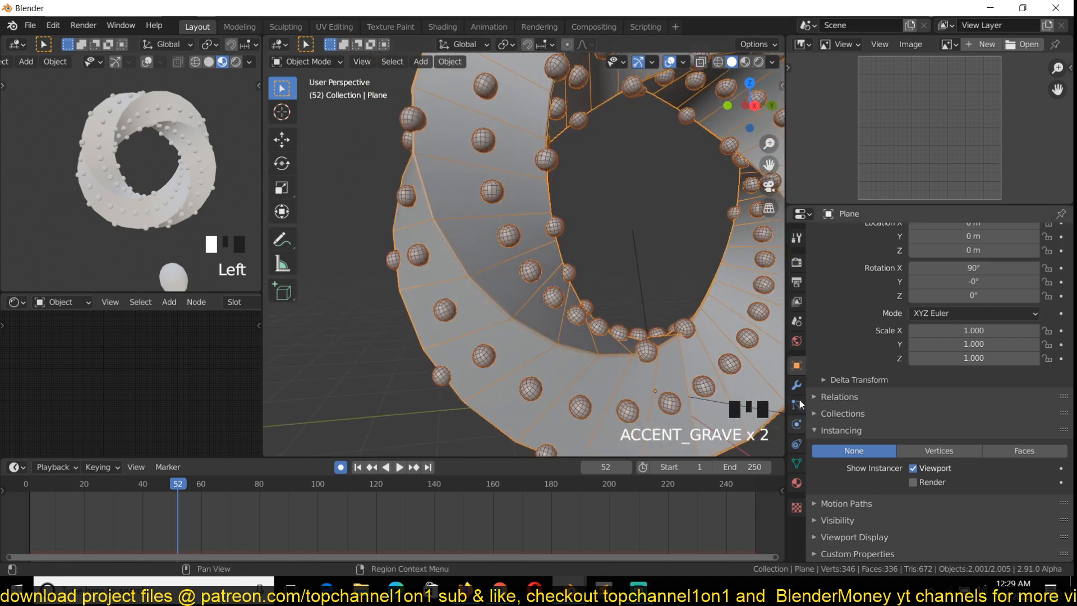
{"action": "left_click", "coordinate": [797, 405]}
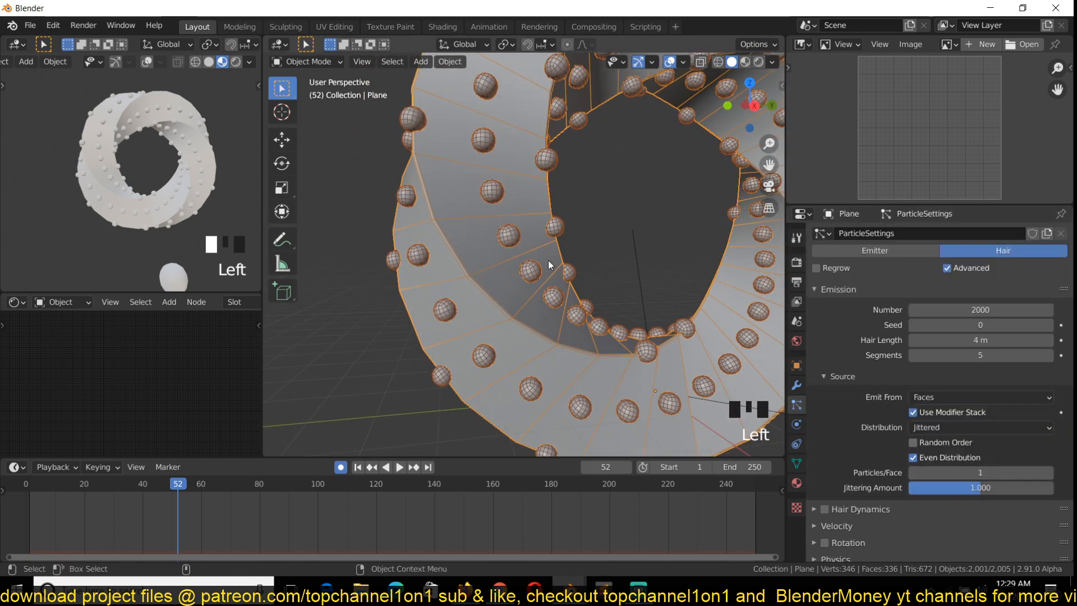
{"action": "middle_click_drag", "start_coordinate": [548, 260], "coordinate": [681, 355]}
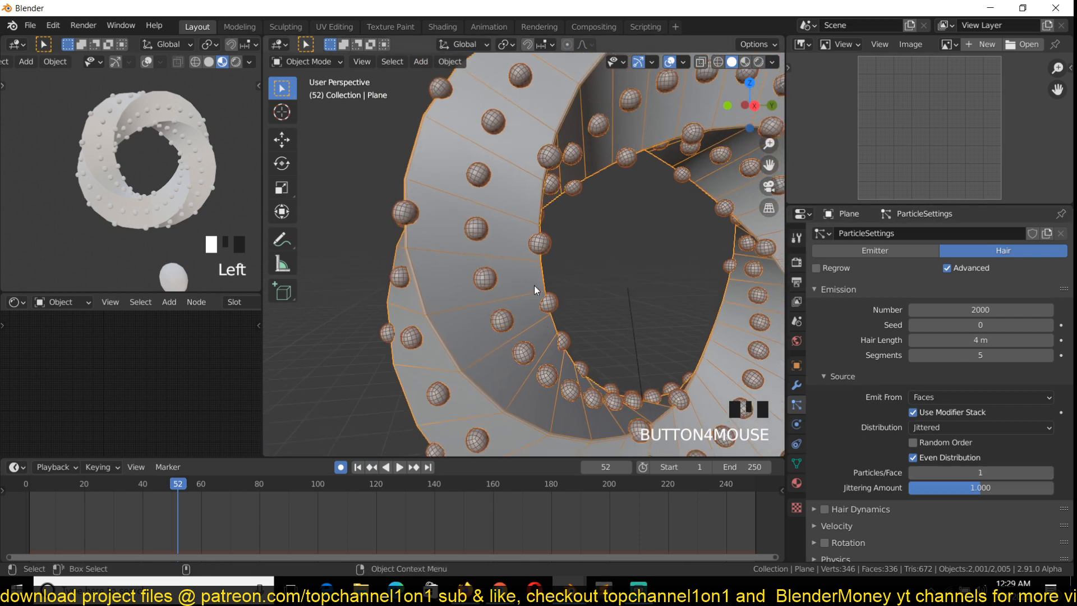
{"action": "scroll", "coordinate": [490, 218], "scroll_direction": "down", "scroll_amount": 2}
{"action": "key", "text": "grave"}
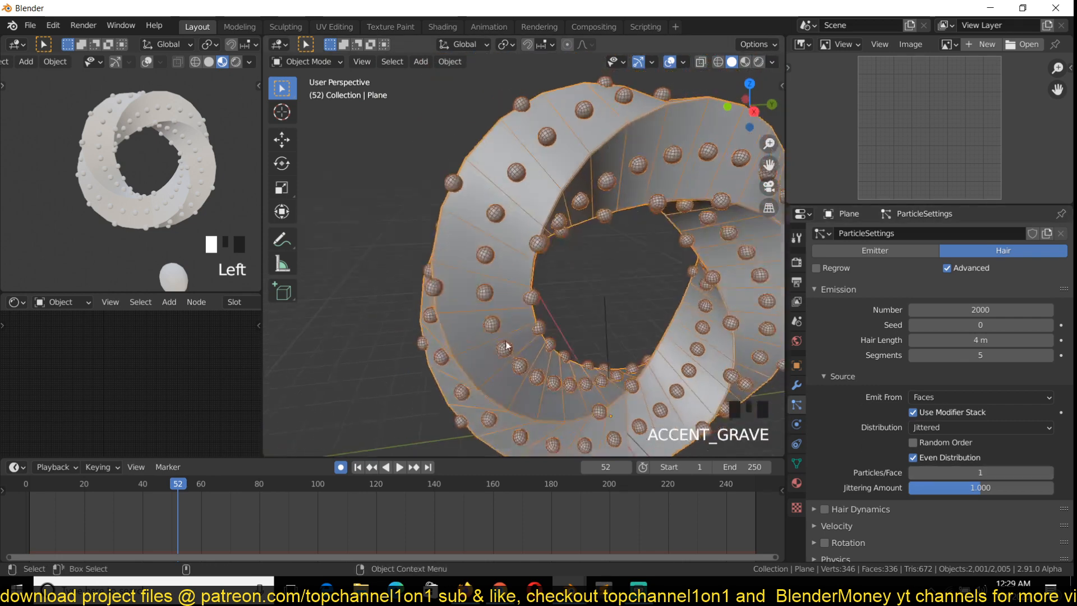
Subdivide the ring's square profile with one cut and return to Object Mode in solid shading.
{"action": "key", "text": "Tab"}
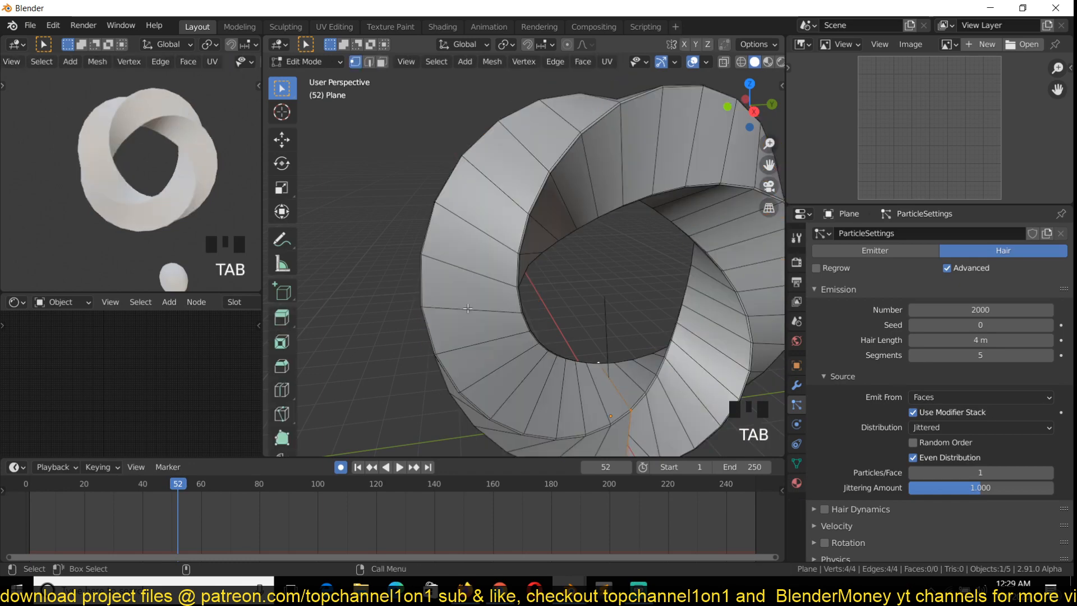
{"action": "middle_click_drag", "start_coordinate": [468, 308], "coordinate": [462, 211]}
{"action": "scroll", "coordinate": [631, 340], "scroll_direction": "up", "scroll_amount": 4}
{"action": "scroll", "coordinate": [631, 341], "scroll_direction": "down", "scroll_amount": 4}
{"action": "key", "text": "z"}
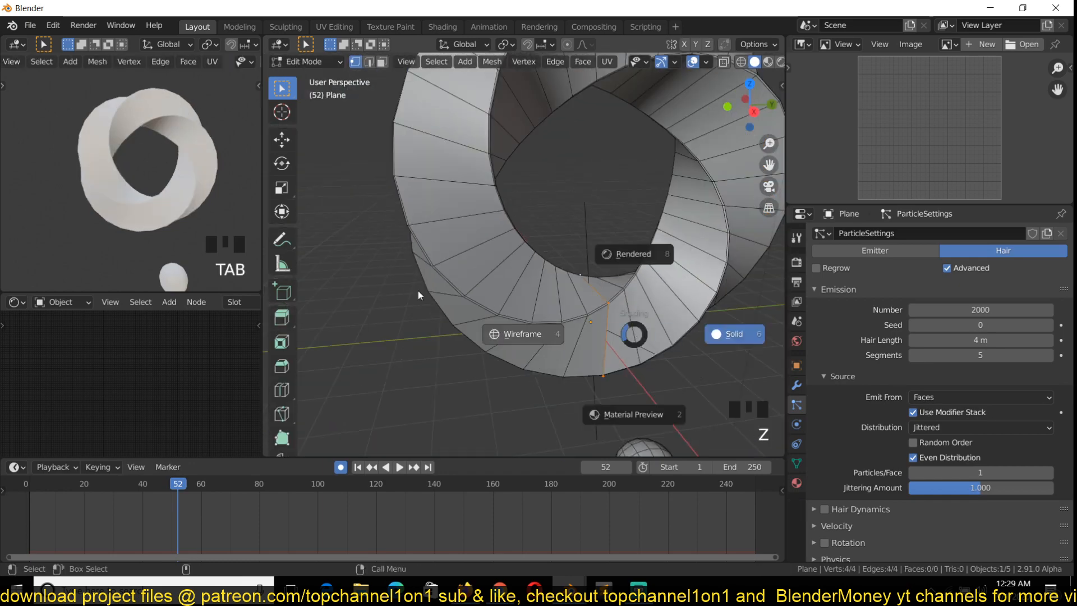
{"action": "left_click", "coordinate": [571, 289]}
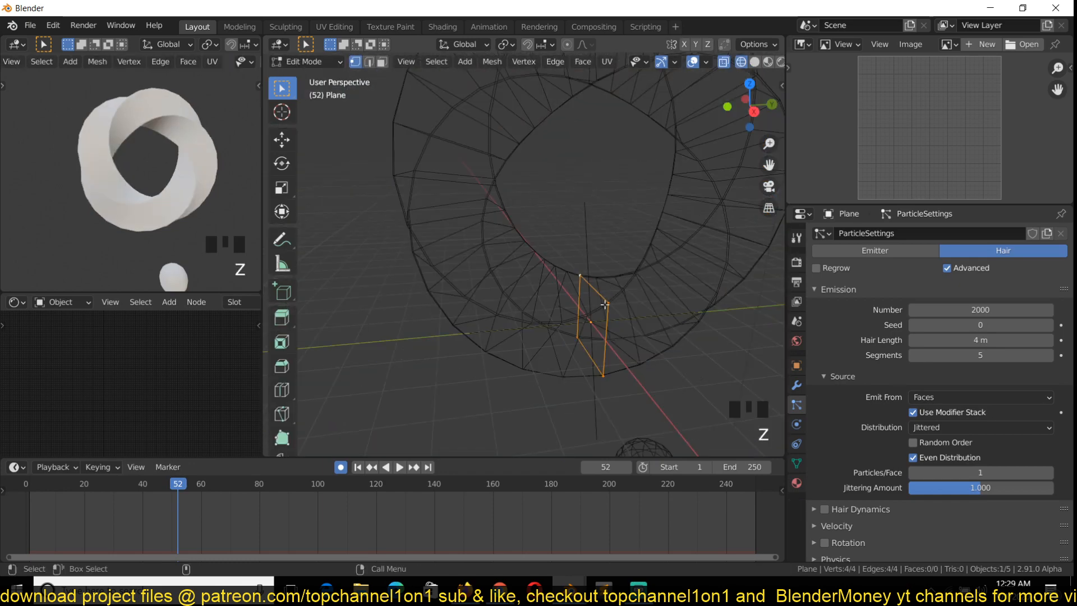
{"action": "right_click", "coordinate": [620, 279]}
{"action": "left_click", "coordinate": [617, 263]}
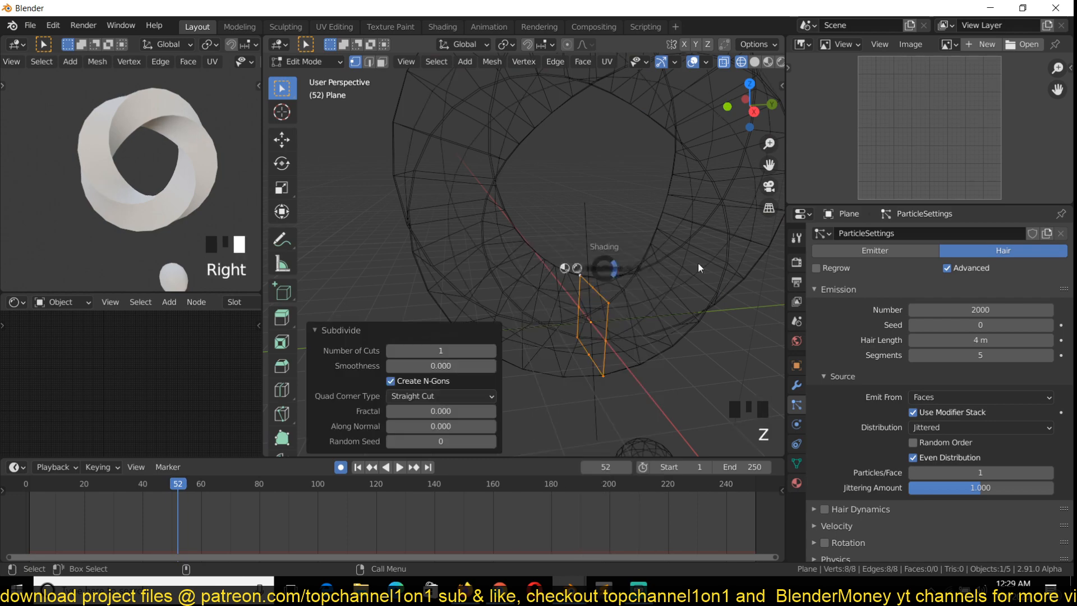
{"action": "key", "text": "Tab"}
Examine the sphere distribution around the subdivided ring from several angles and compare it with the edit-mode mesh.
{"action": "middle_click_drag", "start_coordinate": [527, 227], "coordinate": [522, 180]}
{"action": "key", "text": "grave"}
{"action": "key", "text": "grave"}
{"action": "scroll", "coordinate": [500, 231], "scroll_direction": "down", "scroll_amount": 3}
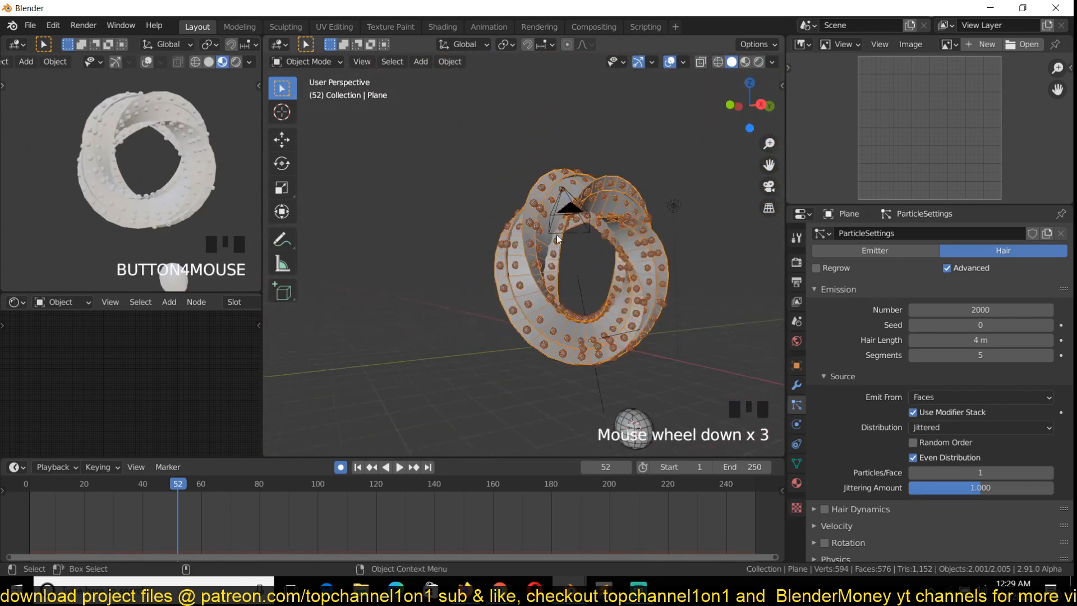
{"action": "scroll", "coordinate": [500, 231], "scroll_direction": "up", "scroll_amount": 2}
{"action": "key", "text": "grave"}
{"action": "middle_click_drag", "start_coordinate": [500, 232], "coordinate": [492, 211]}
{"action": "scroll", "coordinate": [503, 253], "scroll_direction": "down", "scroll_amount": 3}
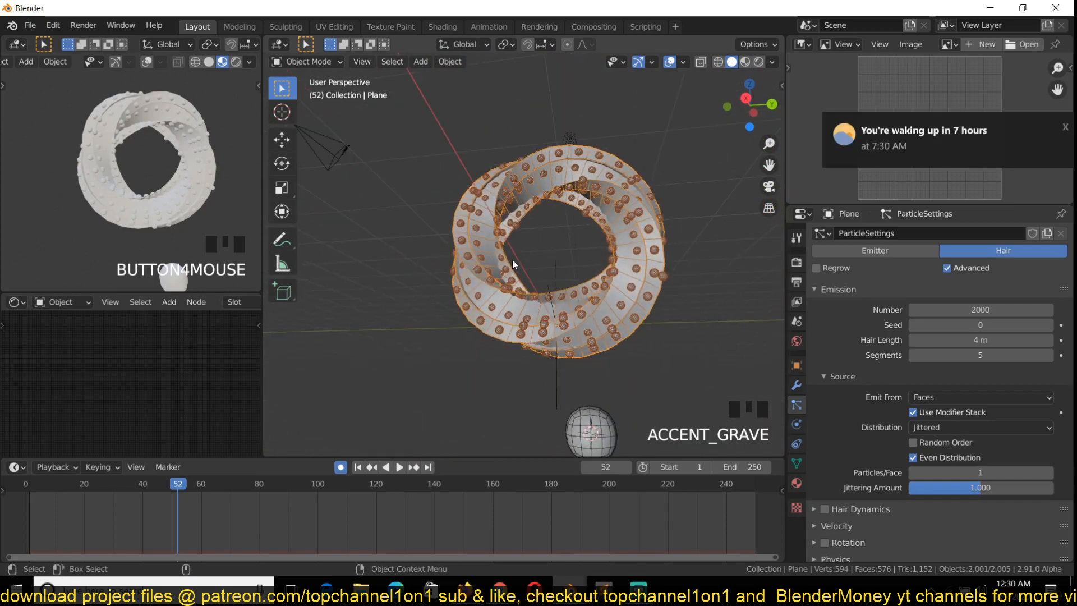
{"action": "key", "text": "Tab"}
{"action": "middle_click_drag", "start_coordinate": [547, 270], "coordinate": [540, 237], "text": "shift"}
{"action": "key", "text": "Tab"}
Subdivide the ring's square profile two more times and return to Object Mode in solid shading.
{"action": "key", "text": "grave"}
{"action": "middle_click_drag", "start_coordinate": [599, 285], "coordinate": [605, 215]}
{"action": "scroll", "coordinate": [615, 274], "scroll_direction": "up", "scroll_amount": 4}
{"action": "key", "text": "Tab"}
{"action": "key", "text": "z"}
{"action": "right_click", "coordinate": [548, 234]}
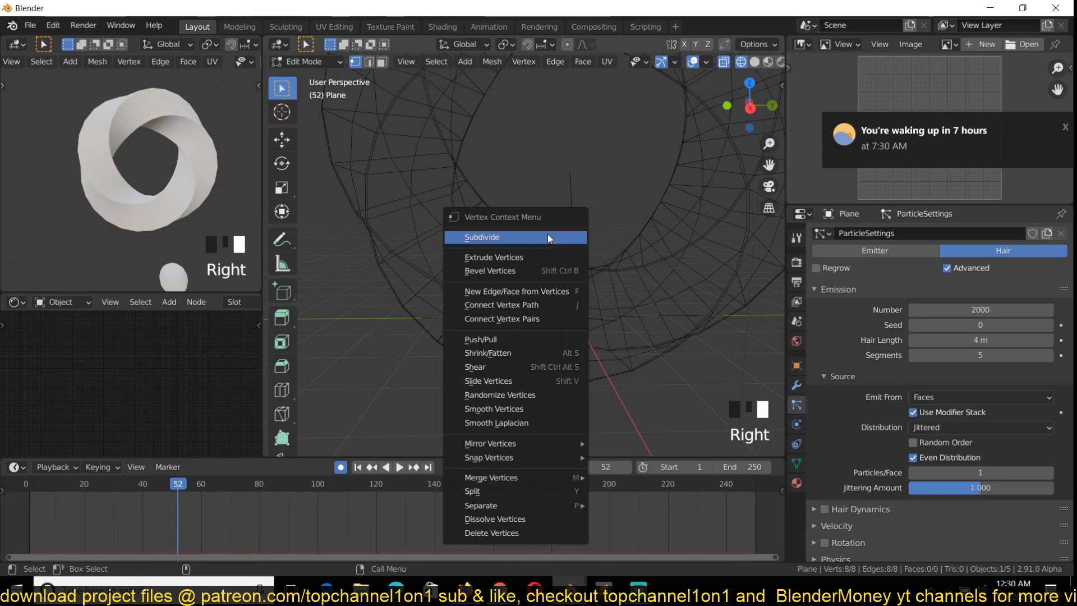
{"action": "left_click", "coordinate": [548, 234]}
{"action": "right_click", "coordinate": [548, 234]}
{"action": "left_click", "coordinate": [548, 234]}
{"action": "key", "text": "Tab"}
{"action": "key", "text": "z"}
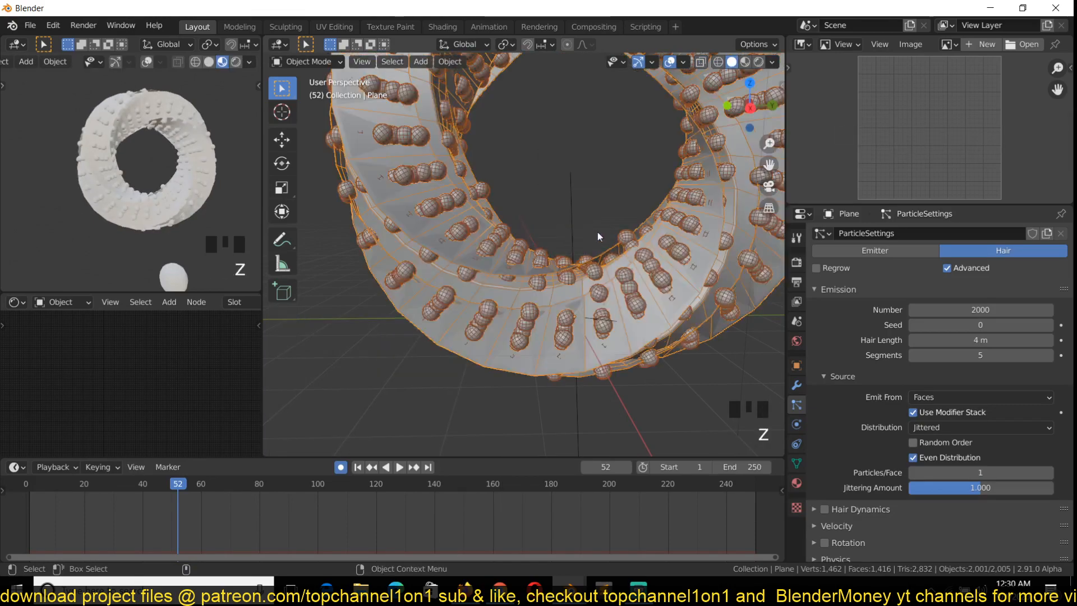
Recalculate the normals of the subdivided profile and inspect the clustered spheres on the ring.
{"action": "key", "text": "grave"}
{"action": "middle_click_drag", "start_coordinate": [622, 294], "coordinate": [659, 271]}
{"action": "scroll", "coordinate": [630, 273], "scroll_direction": "up", "scroll_amount": 4}
{"action": "scroll", "coordinate": [722, 301], "scroll_direction": "up", "scroll_amount": 3}
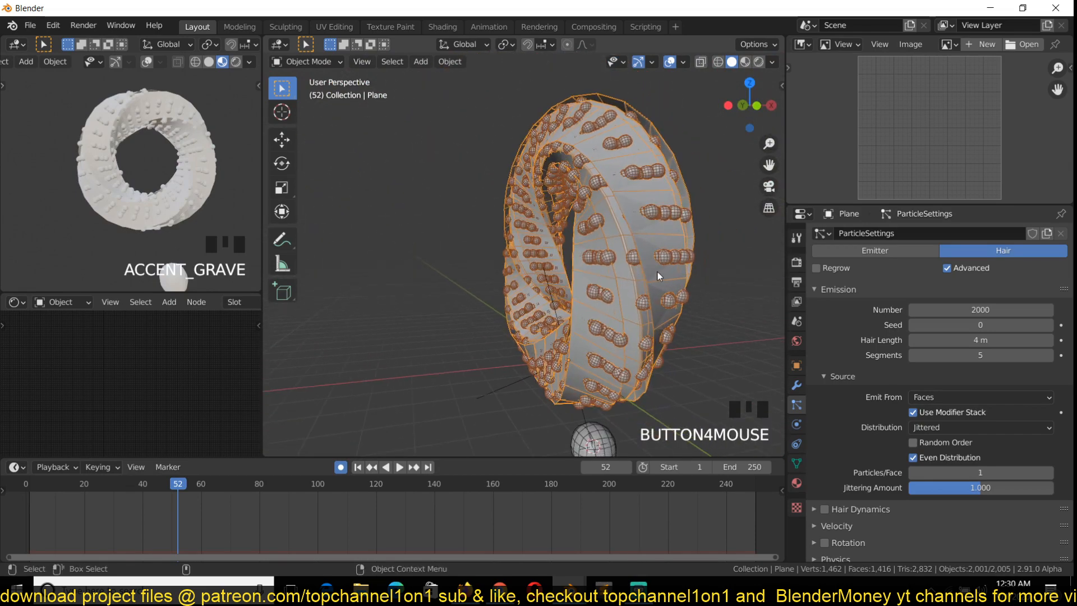
{"action": "key", "text": "Tab"}
{"action": "key", "text": "a"}
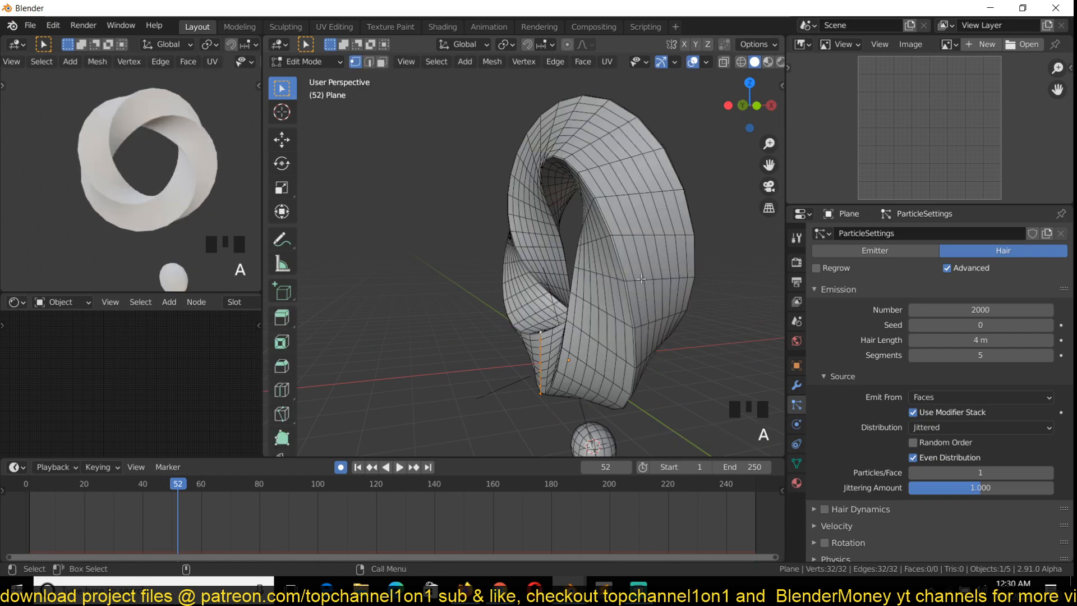
{"action": "key", "text": "a"}
{"action": "key", "text": "shift+n"}
{"action": "key", "text": "Tab"}
{"action": "middle_click_drag", "start_coordinate": [640, 295], "coordinate": [539, 292]}
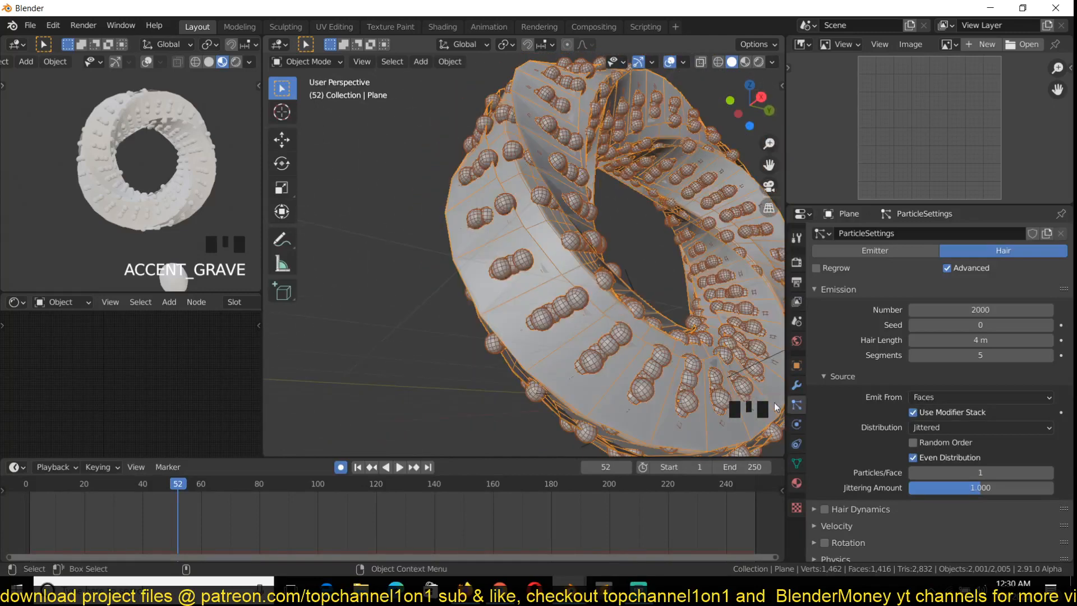
Hide the Screw, Bevel, SimpleDeform and ParticleSettings modifiers in the viewport, keeping only the Hook modifier displayed.
{"action": "left_click", "coordinate": [796, 385]}
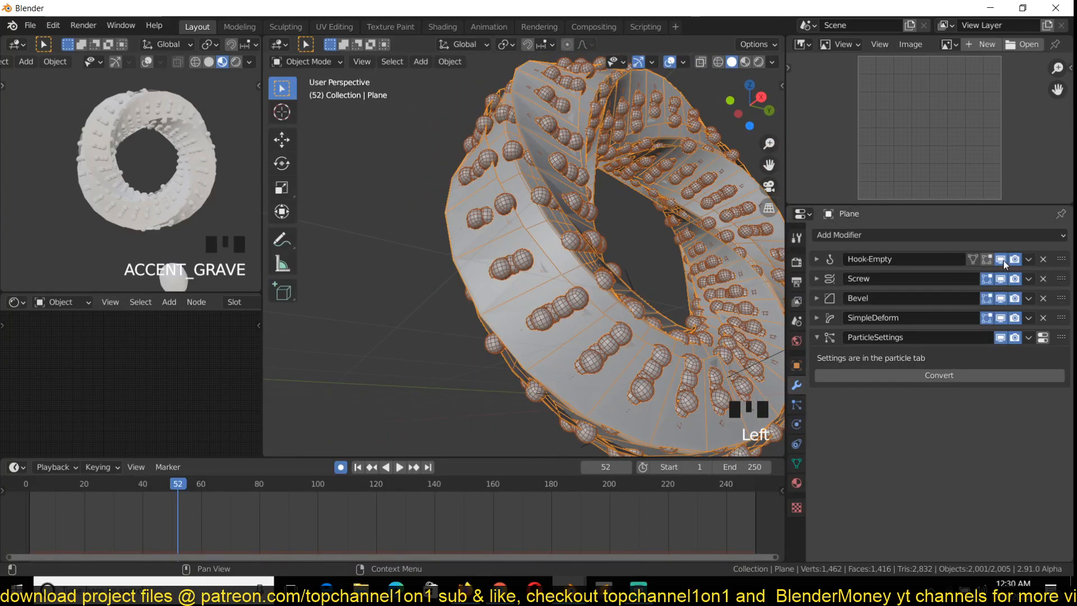
{"action": "left_click_drag", "start_coordinate": [1001, 259], "coordinate": [1001, 298]}
{"action": "mouse_move", "coordinate": [1015, 317]}
{"action": "left_mouse_down"}
{"action": "mouse_move", "coordinate": [1017, 343]}
{"action": "mouse_move", "coordinate": [1015, 323]}
{"action": "left_mouse_up"}
{"action": "left_click", "coordinate": [1001, 337]}
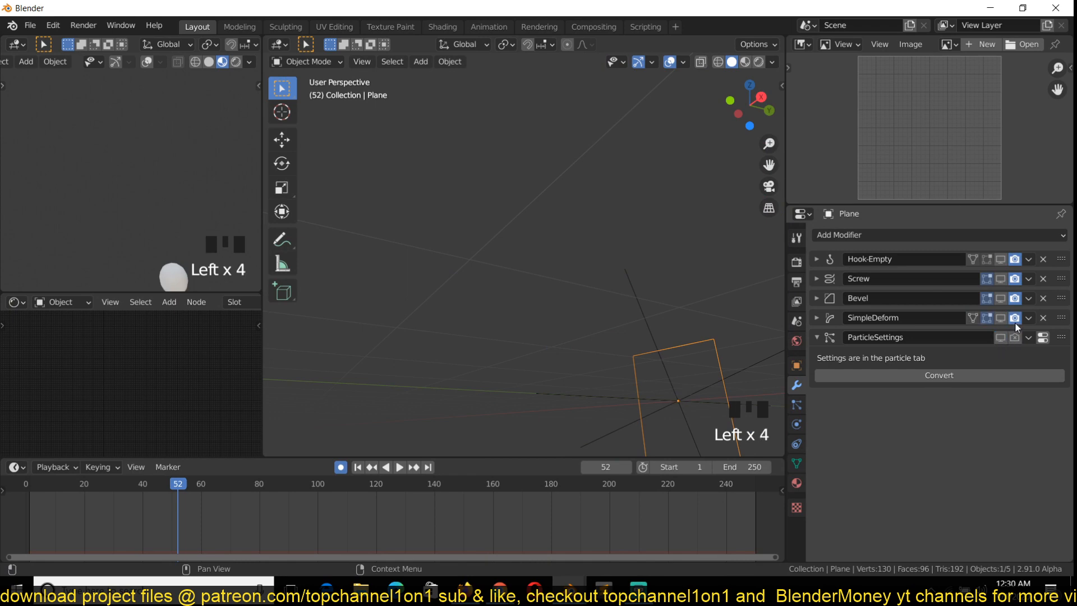
{"action": "left_click", "coordinate": [1001, 318]}
{"action": "left_click", "coordinate": [1001, 259]}
Play the animation from the first frame to examine how the hook deforms the subdivided square, and return to frame 1.
{"action": "middle_click_drag", "start_coordinate": [718, 261], "coordinate": [640, 152]}
{"action": "middle_click_drag", "start_coordinate": [612, 219], "coordinate": [698, 280]}
{"action": "key", "text": "Tab"}
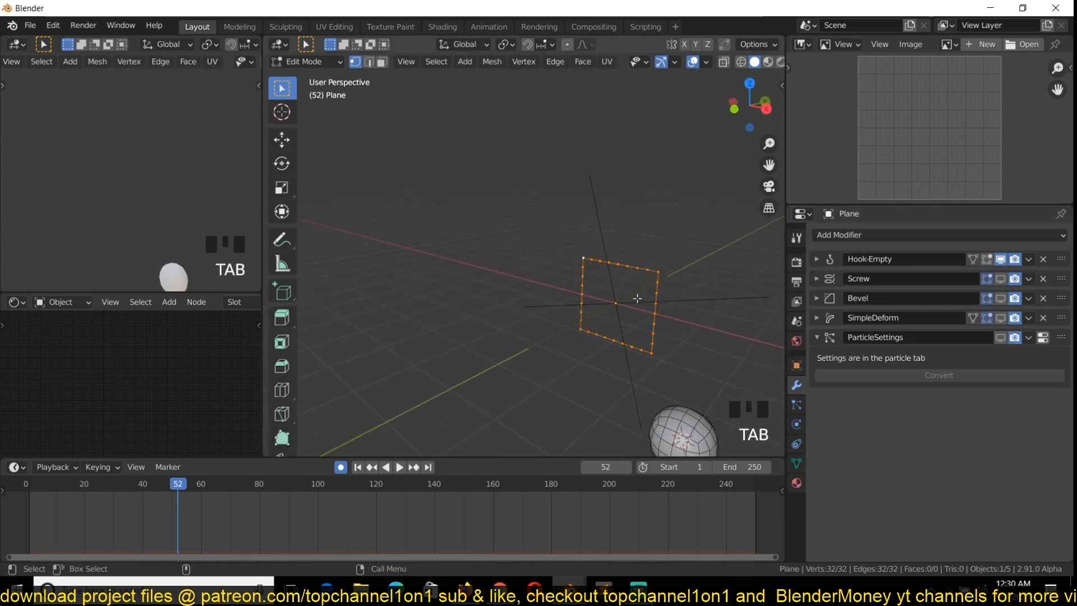
{"action": "key", "text": "Tab"}
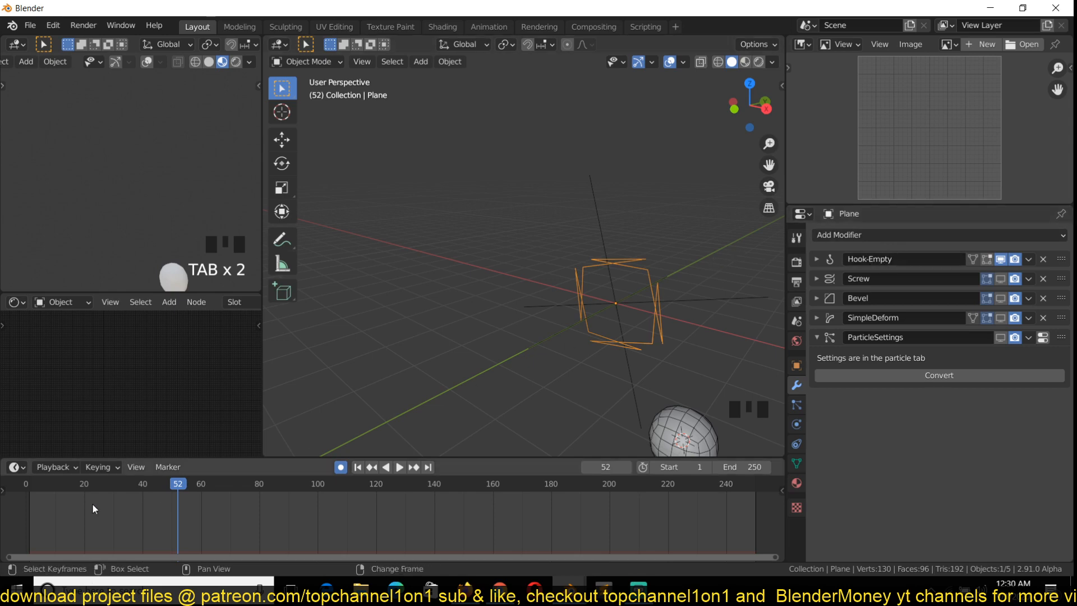
{"action": "key", "text": "shift+Left"}
{"action": "key", "text": "space"}
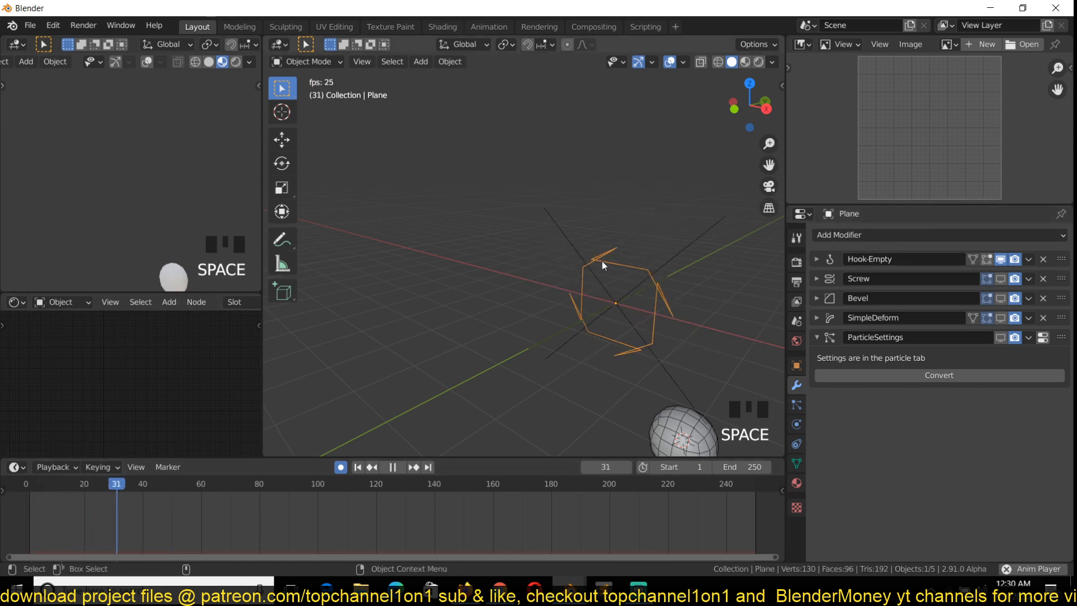
{"action": "key", "text": "Escape"}
Expand the square's Hook-Empty modifier and check the profile's vertices in Edit Mode.
{"action": "left_click", "coordinate": [621, 290]}
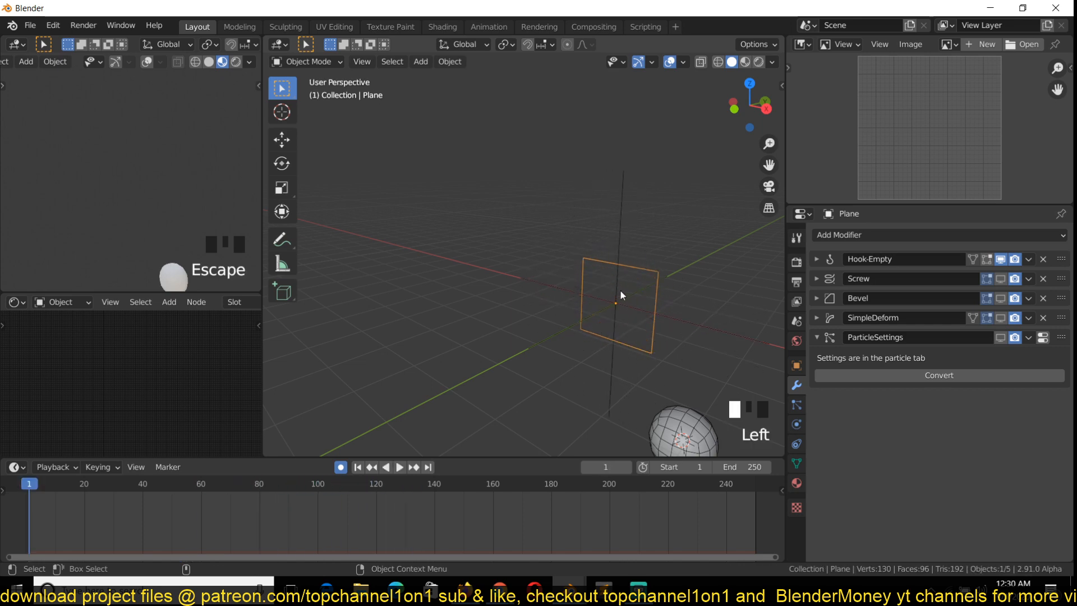
{"action": "left_click", "coordinate": [643, 274]}
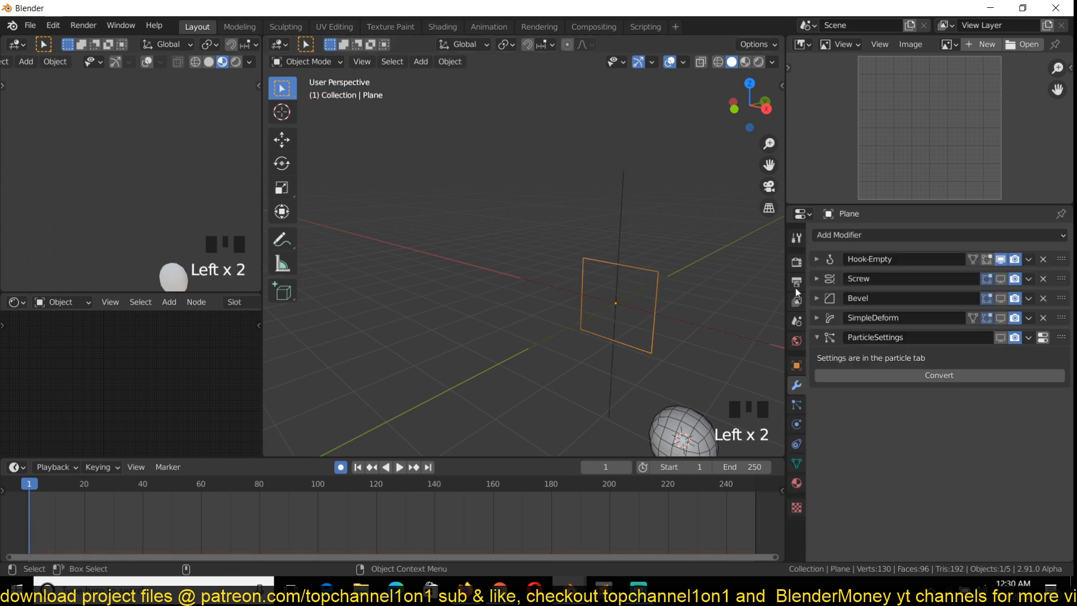
{"action": "left_click", "coordinate": [817, 259]}
{"action": "key", "text": "Tab"}
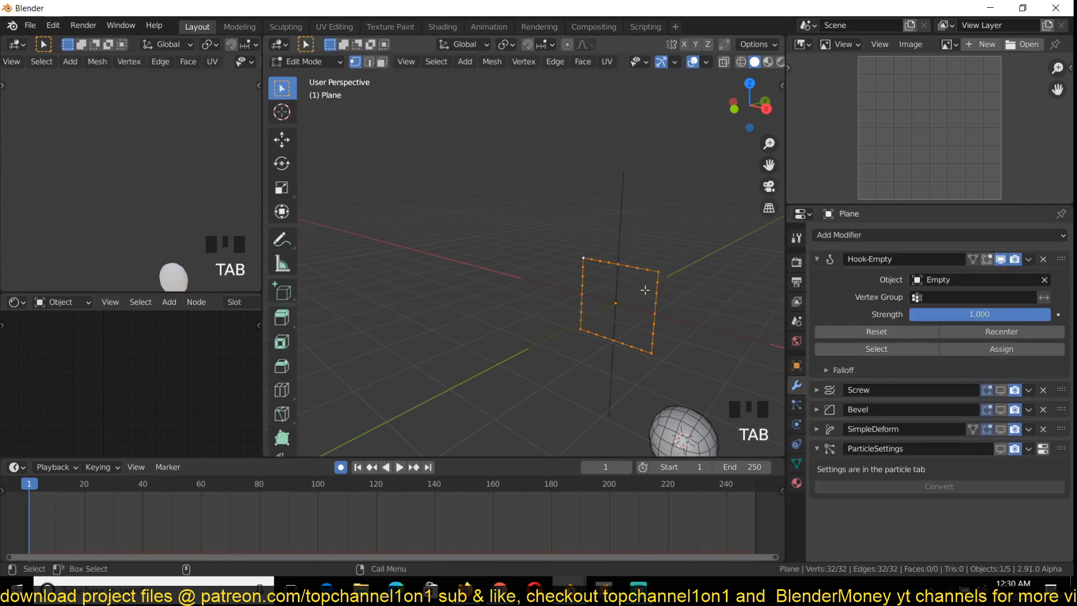
{"action": "key", "text": "Tab"}
Assign all vertices of the square profile to the existing Hook-Empty hook, and play the animation in Object Mode to check the rotation.
{"action": "left_click", "coordinate": [619, 280]}
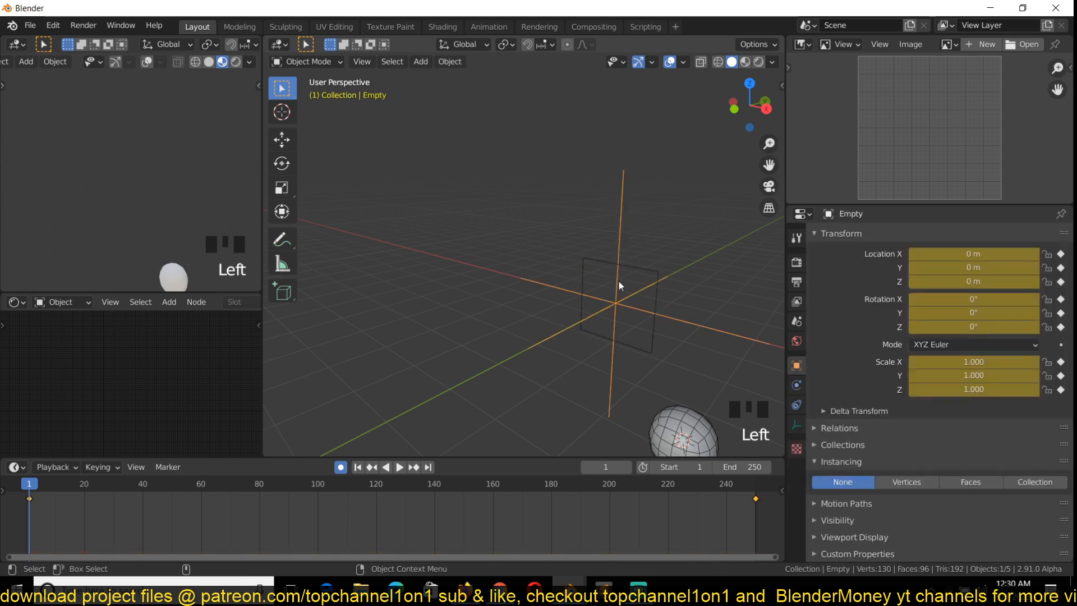
{"action": "left_click", "coordinate": [639, 269], "text": "shift"}
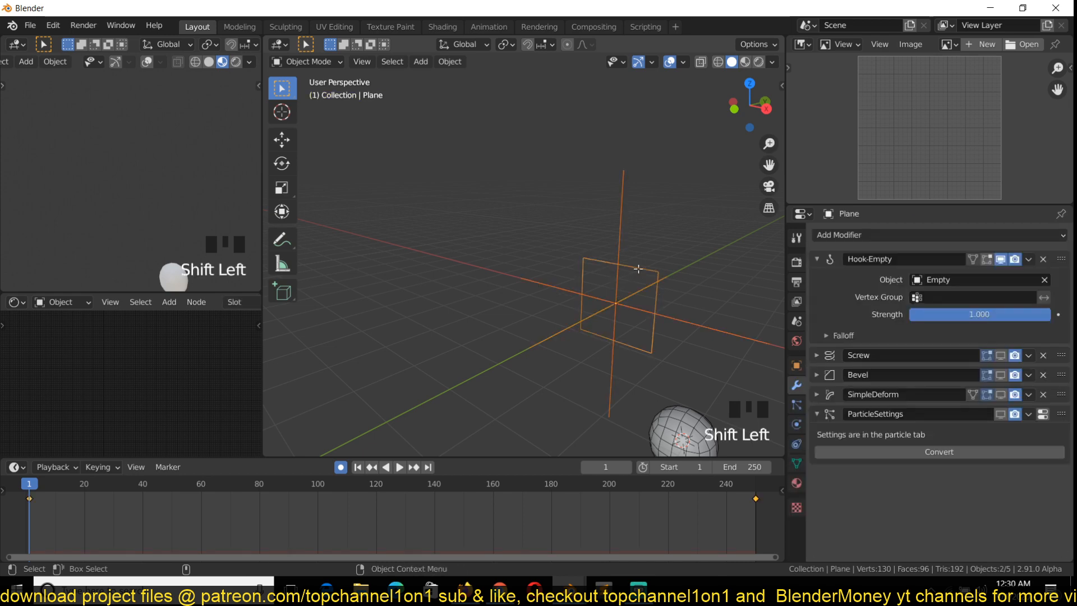
{"action": "key", "text": "Tab"}
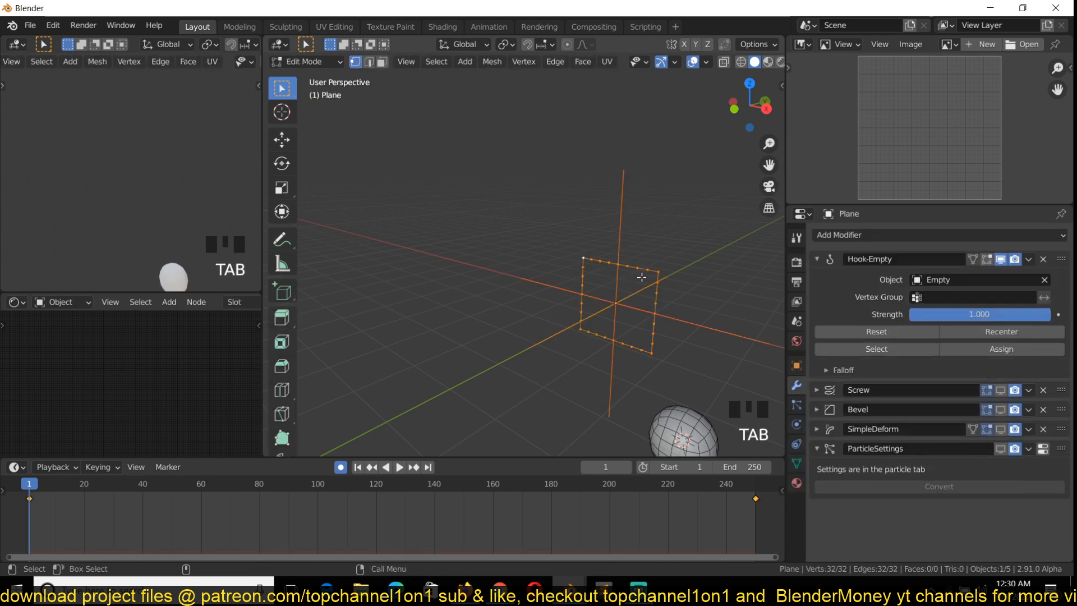
{"action": "key", "text": "ctrl+h"}
{"action": "mouse_move", "coordinate": [618, 326]}
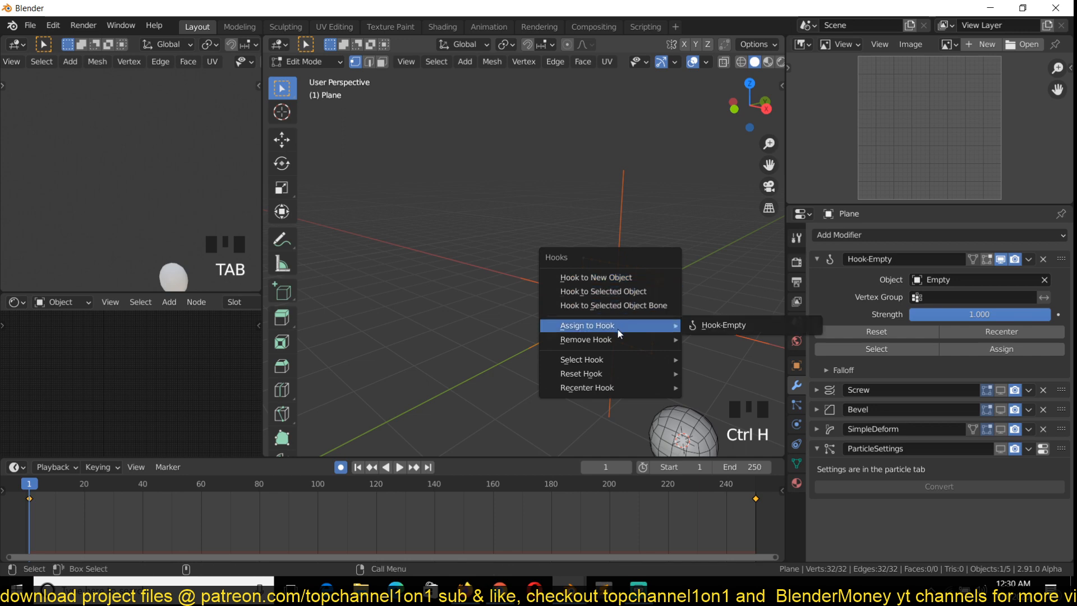
{"action": "left_click", "coordinate": [706, 327]}
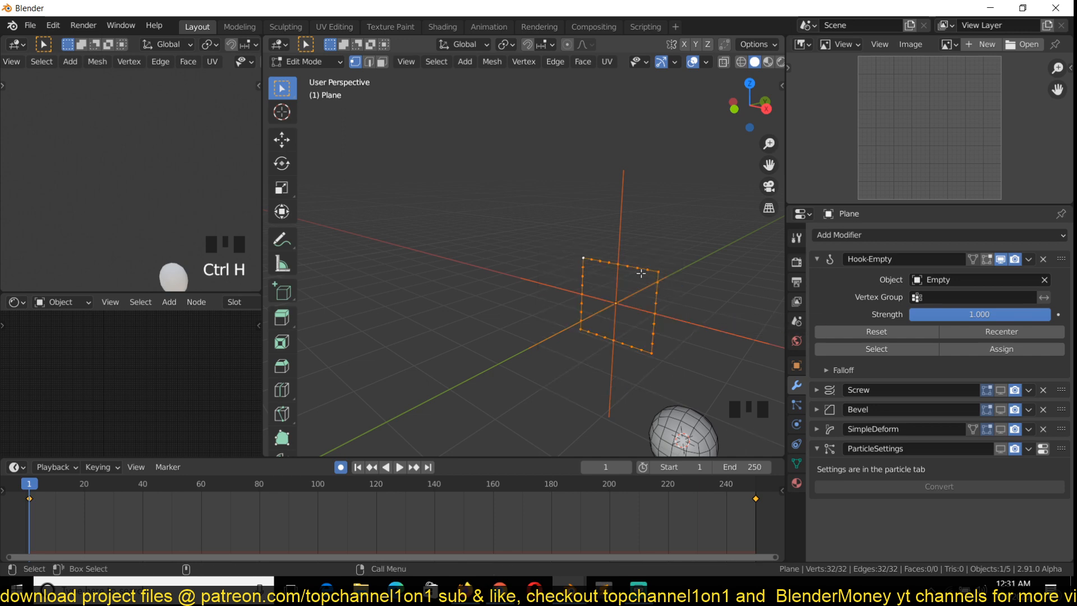
{"action": "key", "text": "Tab"}
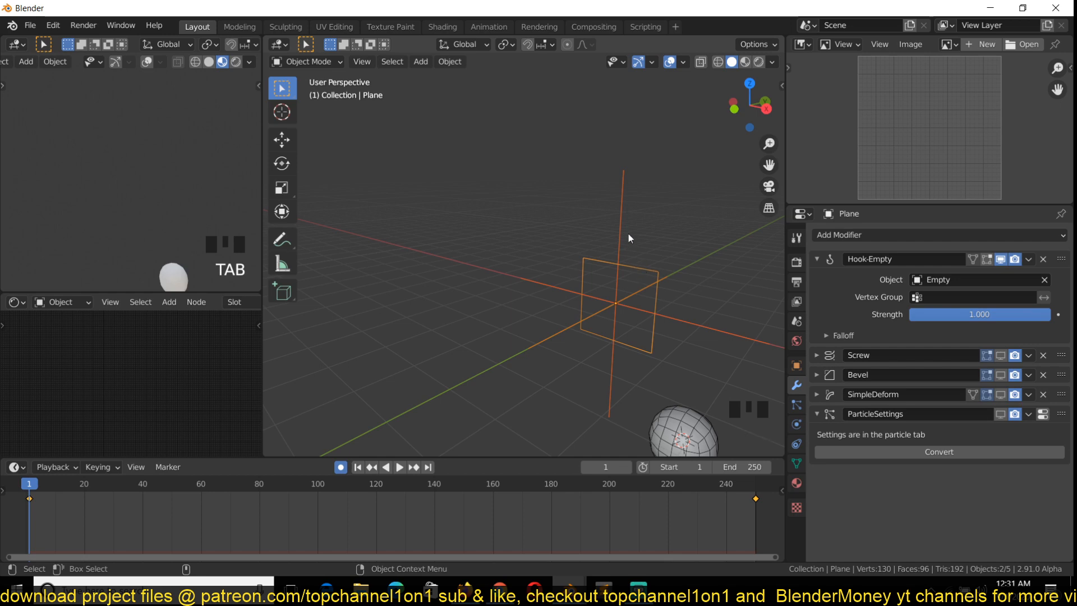
{"action": "key", "text": "space"}
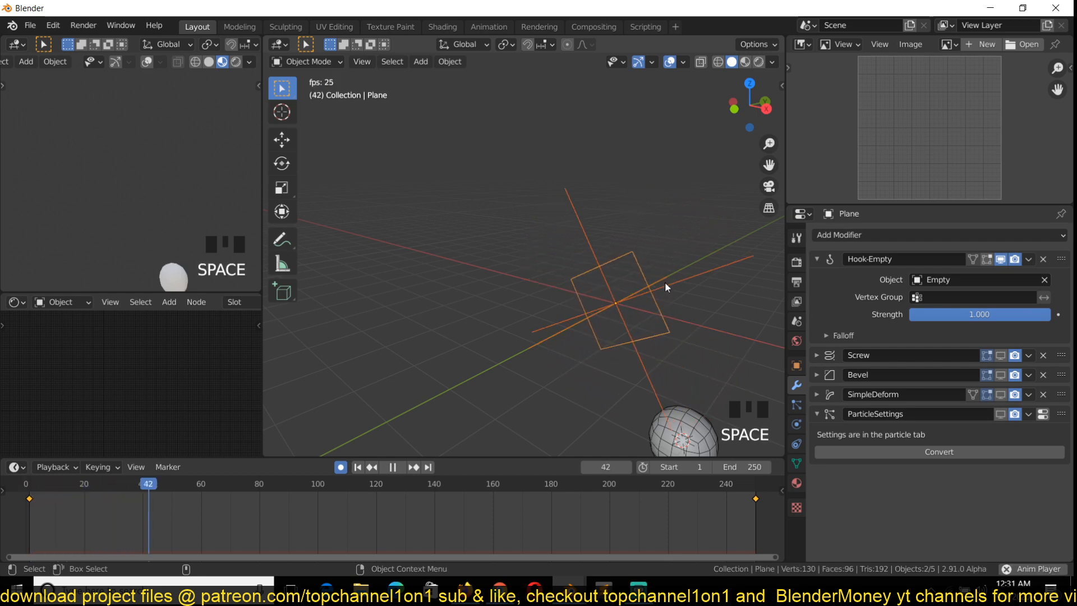
{"action": "key", "text": "Escape"}
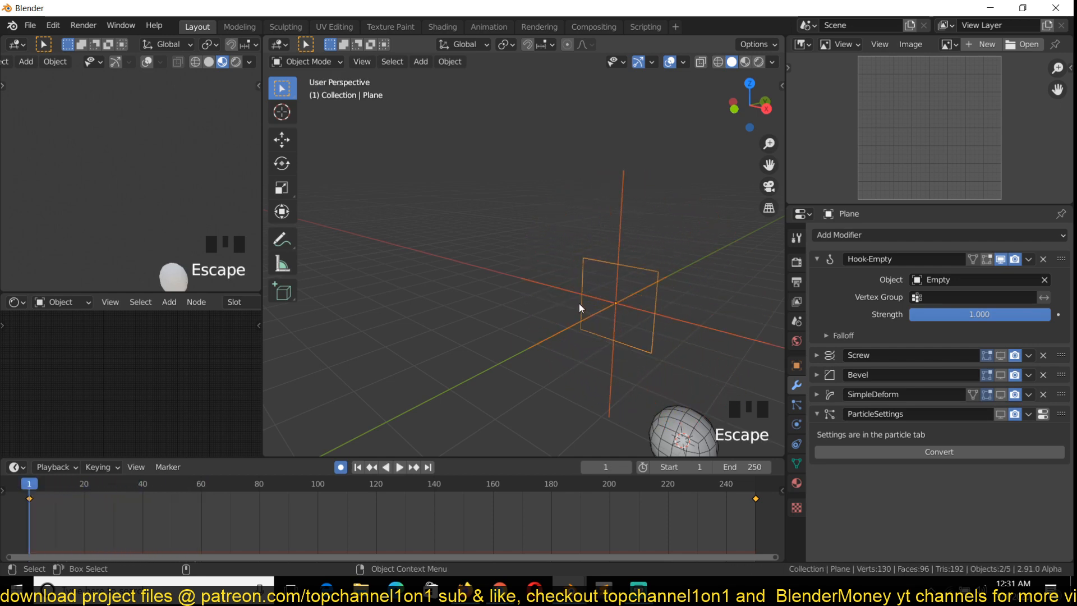
Display the Screw, Bevel and SimpleDeform modifiers in the viewport again to restore the twisted ring.
{"action": "left_click", "coordinate": [1000, 356]}
{"action": "scroll", "coordinate": [512, 321], "scroll_direction": "up", "scroll_amount": 4}
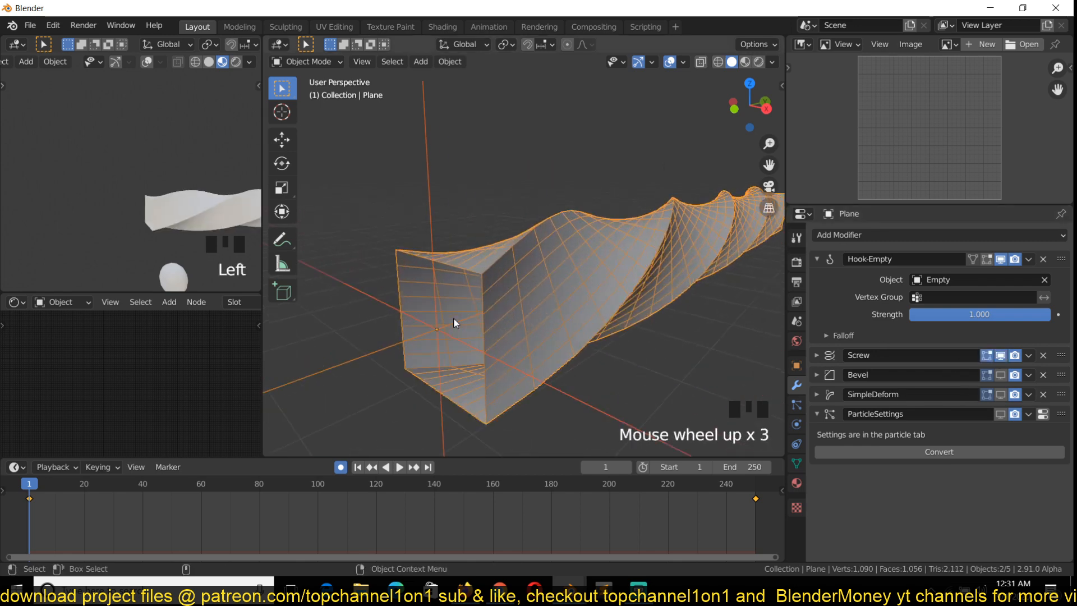
{"action": "scroll", "coordinate": [518, 330], "scroll_direction": "down", "scroll_amount": 1}
{"action": "scroll", "coordinate": [518, 330], "scroll_direction": "down", "scroll_amount": 2}
{"action": "left_click", "coordinate": [1001, 375]}
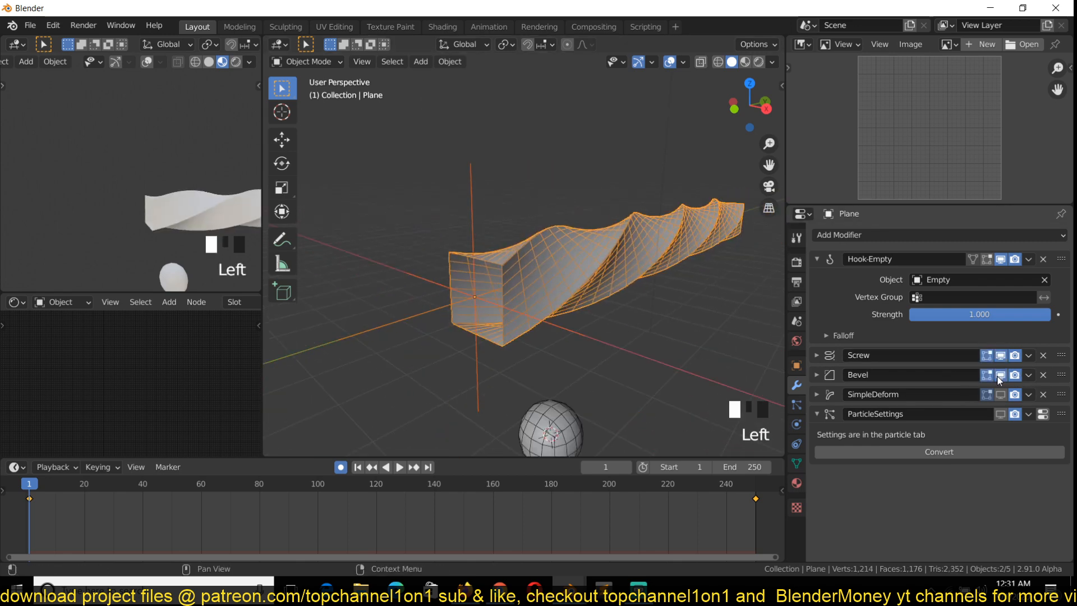
{"action": "left_click", "coordinate": [1002, 395]}
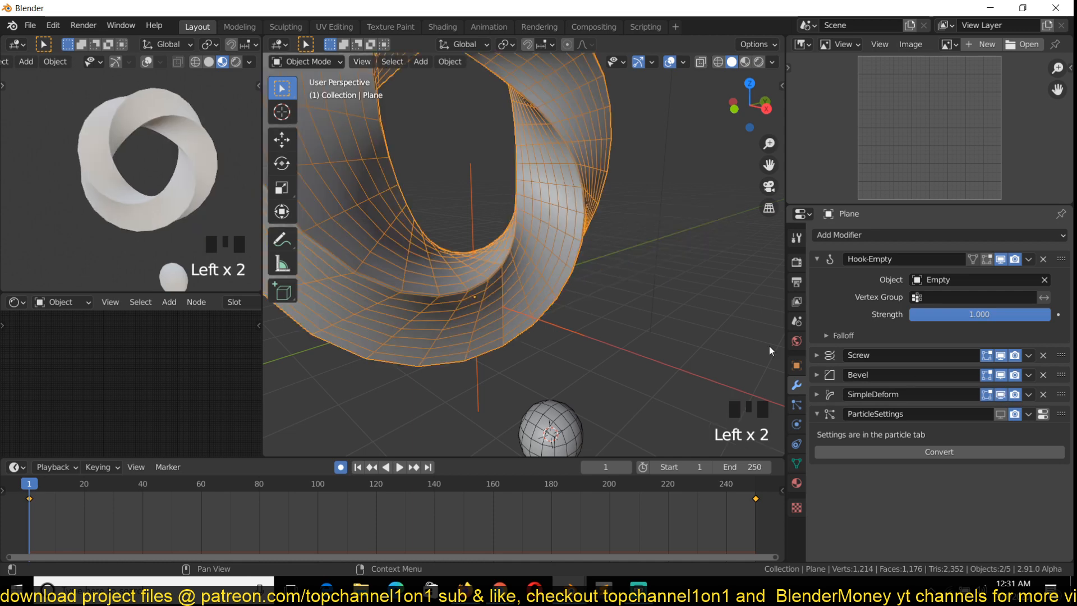
Play the twisted ring's animation up to frame 89, and display the ParticleSettings modifier in the viewport again.
{"action": "scroll", "coordinate": [561, 297], "scroll_direction": "down", "scroll_amount": 3}
{"action": "key", "text": "space"}
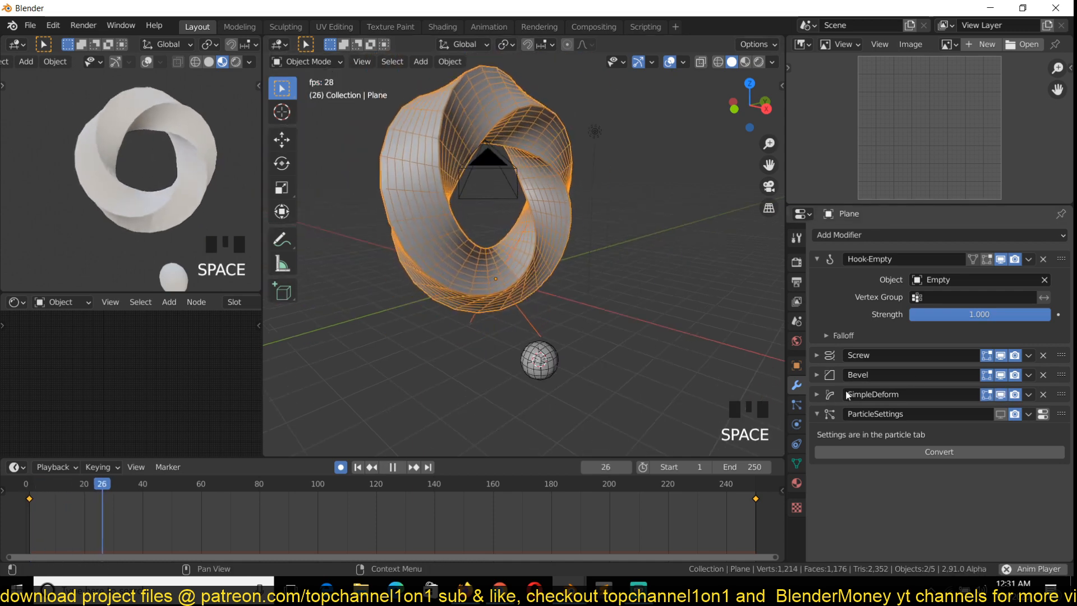
{"action": "key", "text": "grave"}
{"action": "key", "text": "grave"}
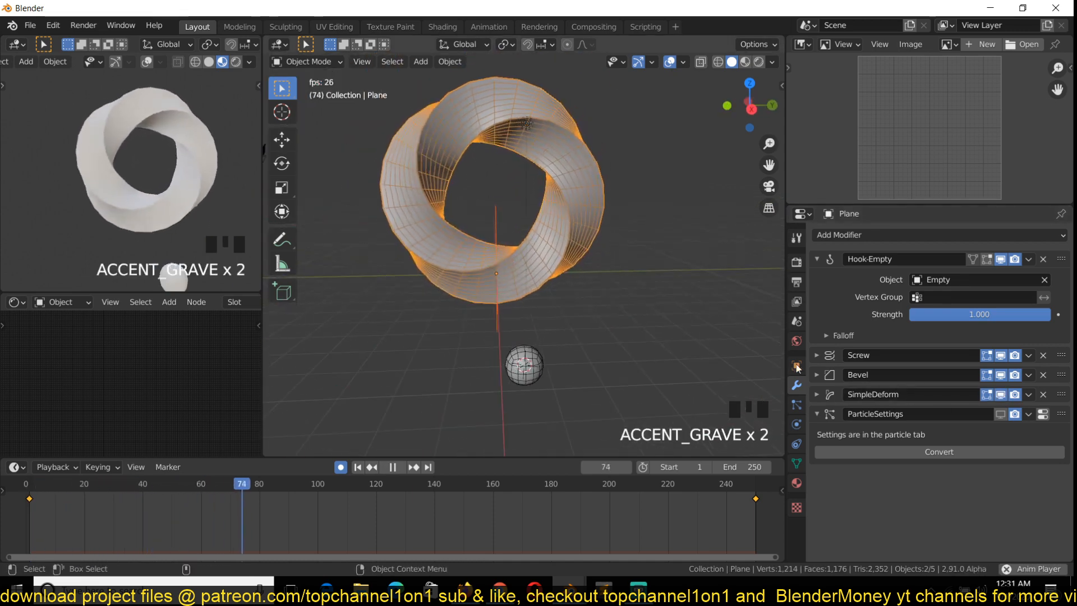
{"action": "key", "text": "space"}
{"action": "left_click", "coordinate": [1001, 414]}
{"action": "key", "text": "grave"}
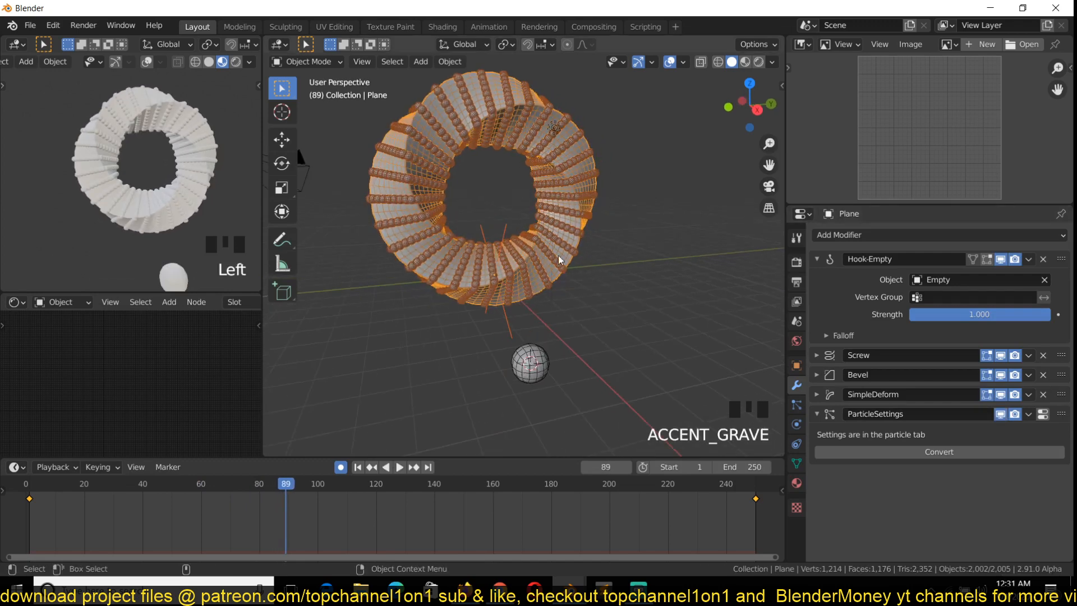
Turn off the wireframe overlay in the main viewport and deselect the twisted ring.
{"action": "middle_click_drag", "start_coordinate": [604, 294], "coordinate": [591, 292]}
{"action": "left_click", "coordinate": [684, 62]}
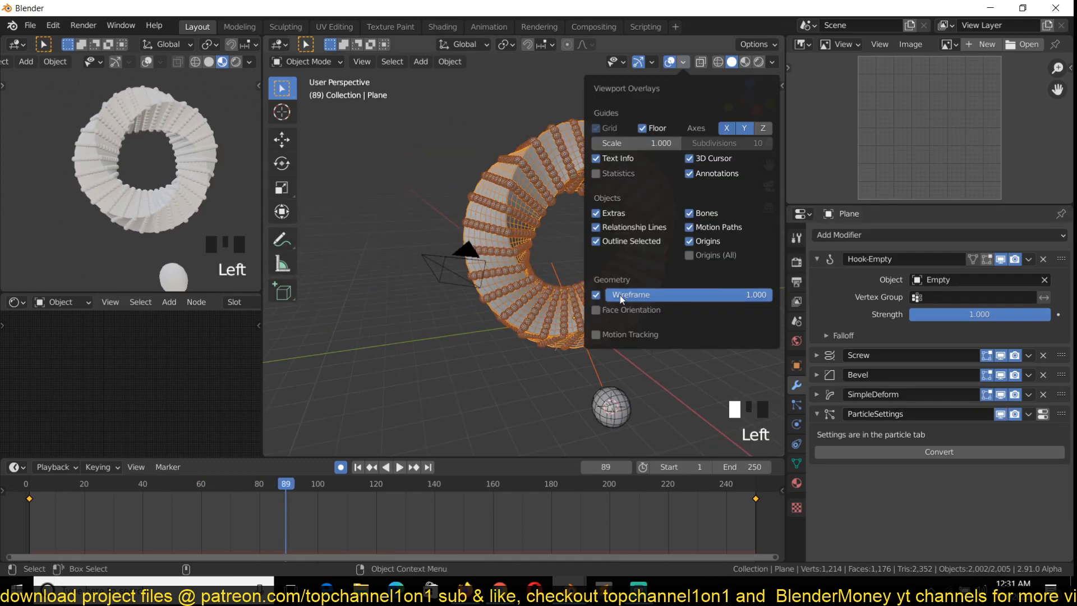
{"action": "left_click", "coordinate": [596, 295]}
{"action": "scroll", "coordinate": [538, 281], "scroll_direction": "up", "scroll_amount": 4}
{"action": "key", "text": "alt+a"}
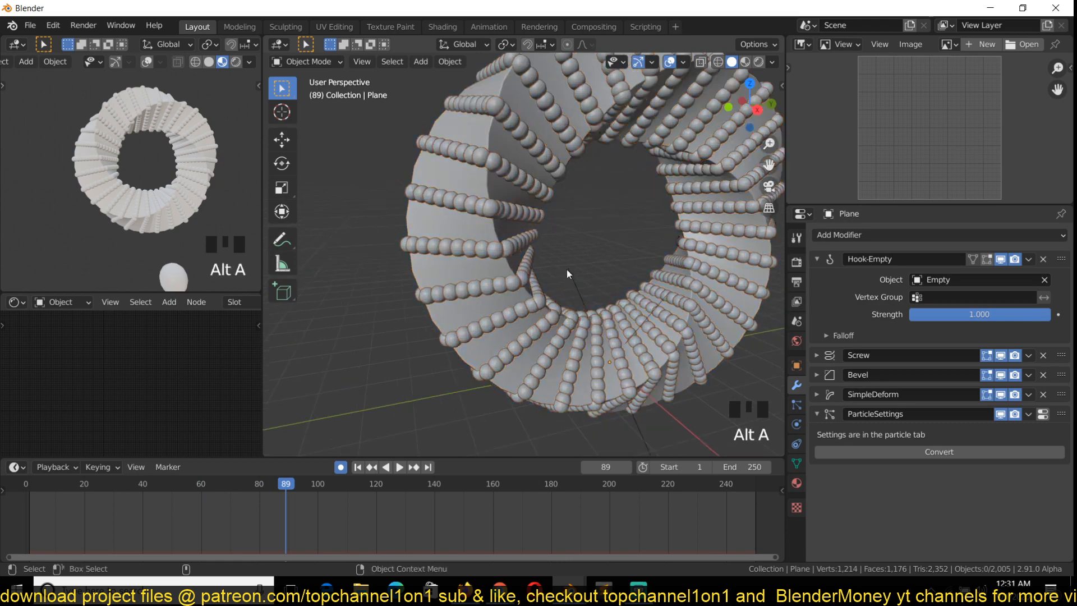
Play the ring's animation in the viewport and stop it at frame 164.
{"action": "key", "text": "grave"}
{"action": "key", "text": "space"}
{"action": "scroll", "coordinate": [550, 258], "scroll_direction": "down", "scroll_amount": 2}
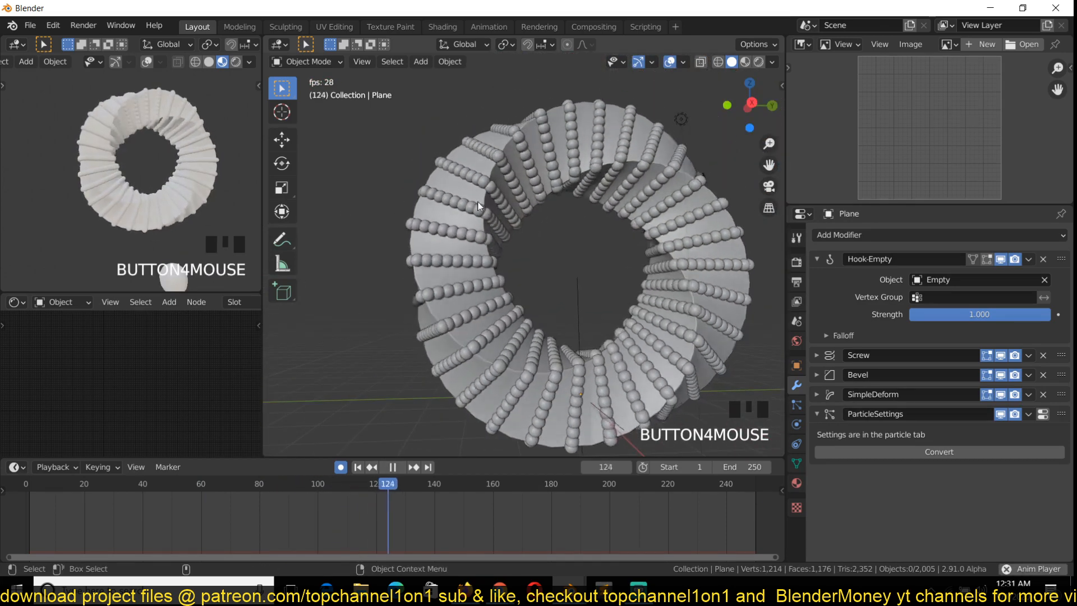
{"action": "key", "text": "space"}
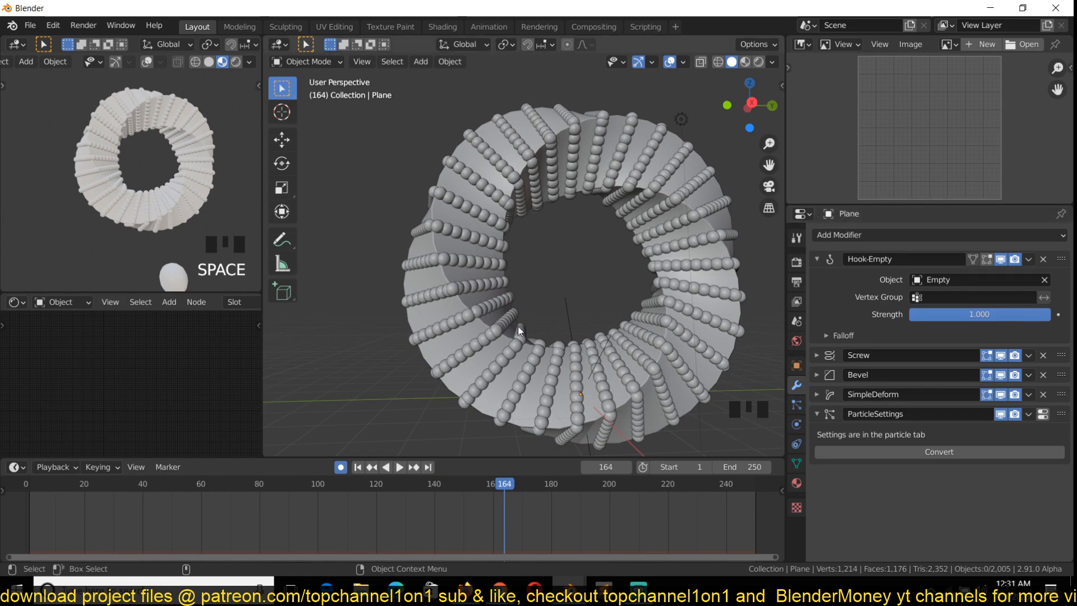
In the ring's particle source settings, set Jittering Amount to 1.490, enable Random Order, and set Particles/Face to 0.
{"action": "left_click", "coordinate": [1043, 414]}
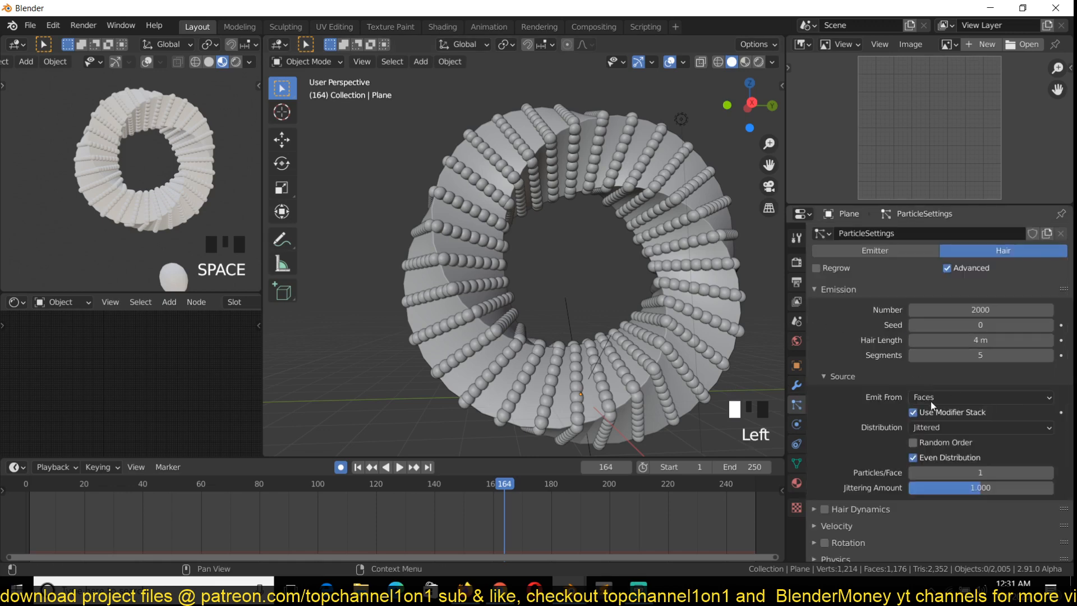
{"action": "scroll", "coordinate": [929, 410], "scroll_direction": "down", "scroll_amount": 3}
{"action": "left_click_drag", "start_coordinate": [972, 419], "coordinate": [1028, 418]}
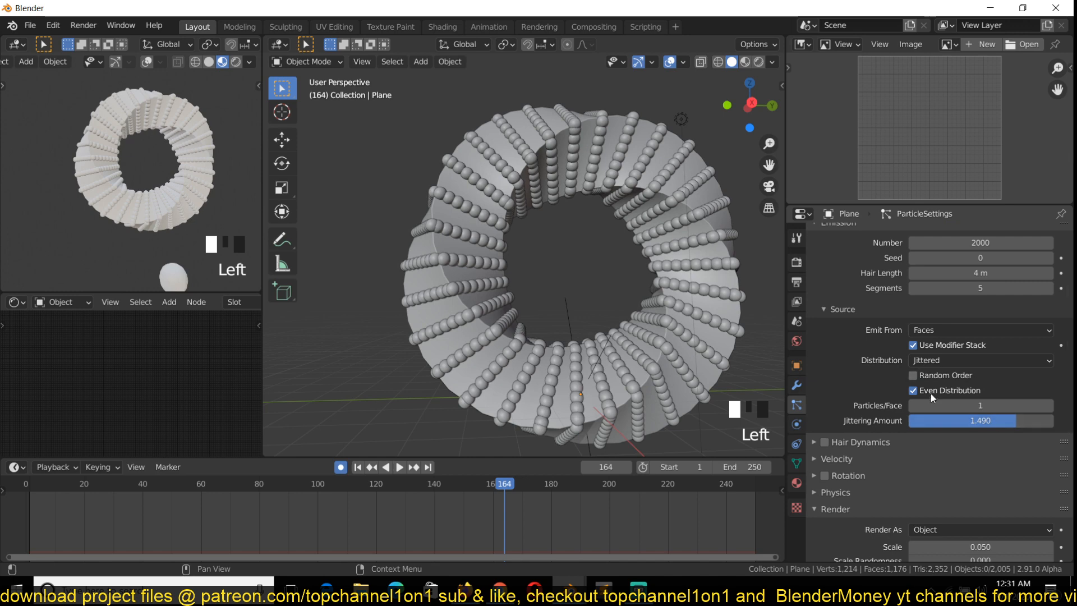
{"action": "left_click", "coordinate": [915, 376]}
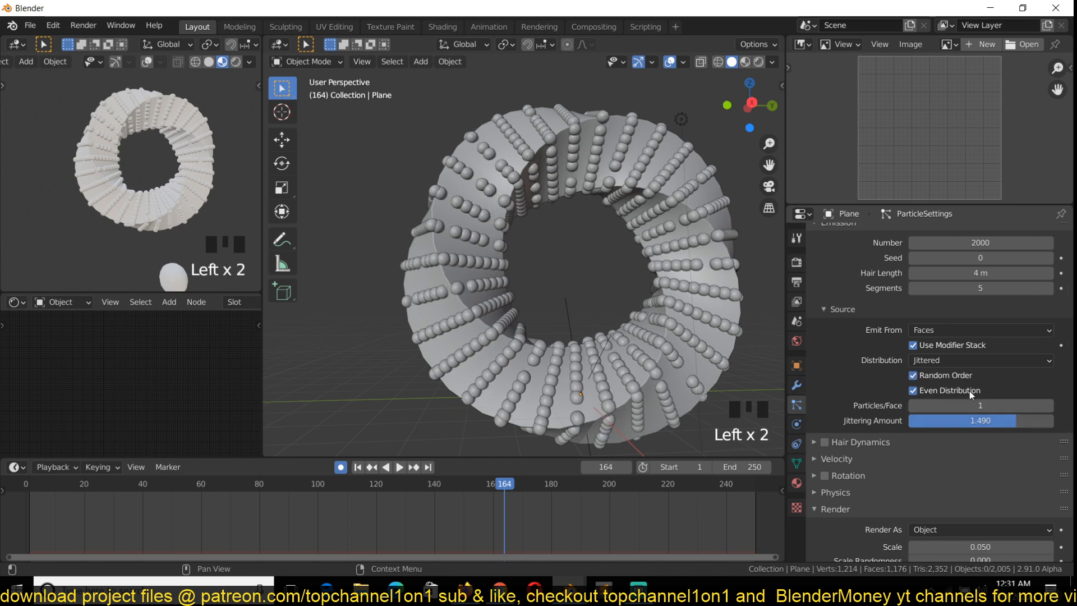
{"action": "left_click", "coordinate": [1050, 405]}
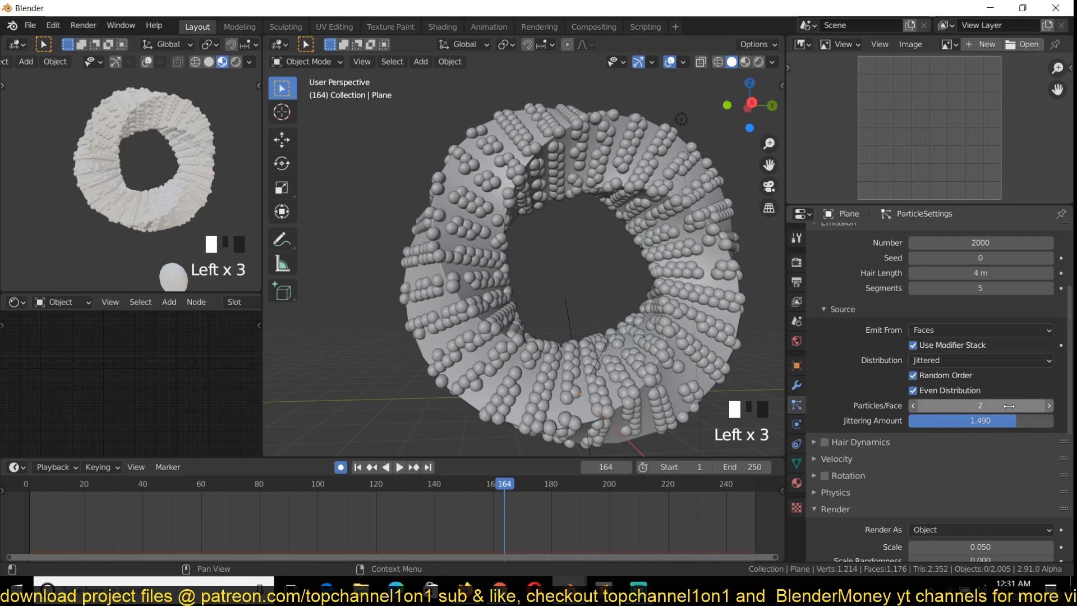
{"action": "left_click_drag", "start_coordinate": [1031, 405], "coordinate": [1005, 404]}
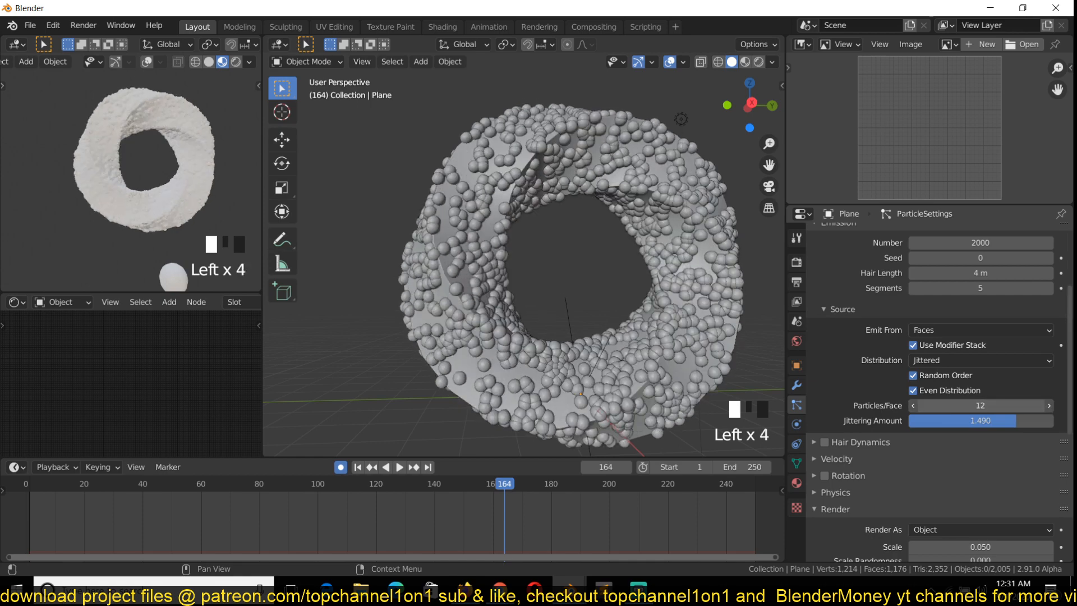
Set the particles' render scale to 0.024 and the emission number to 5000.
{"action": "scroll", "coordinate": [995, 484], "scroll_direction": "down", "scroll_amount": 9}
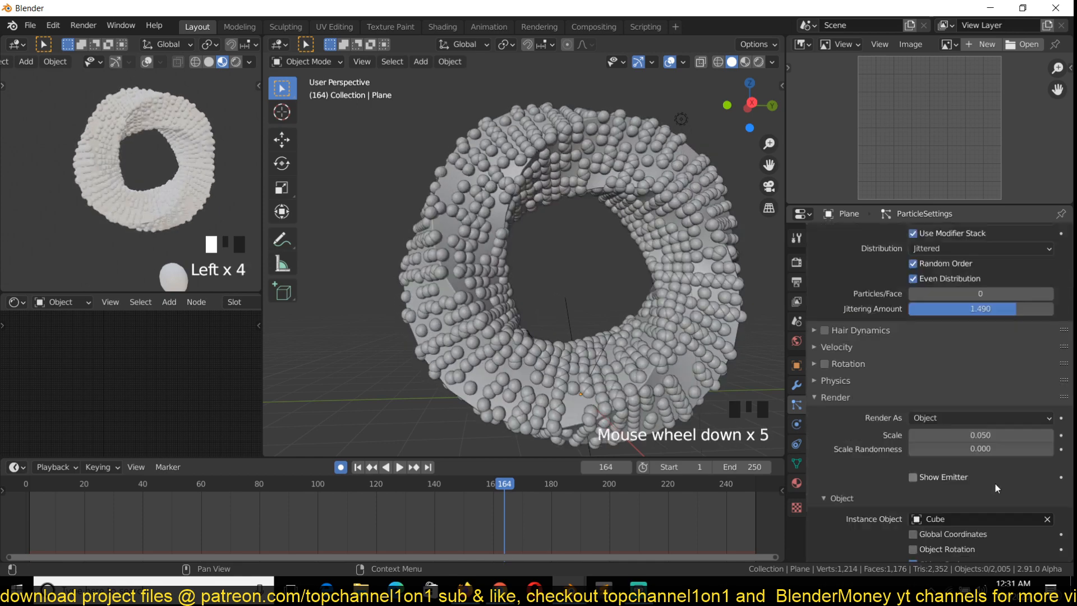
{"action": "mouse_move", "coordinate": [982, 346]}
{"action": "left_mouse_down"}
{"action": "mouse_move", "coordinate": [953, 345]}
{"action": "mouse_move", "coordinate": [999, 346]}
{"action": "mouse_move", "coordinate": [968, 346]}
{"action": "left_mouse_up"}
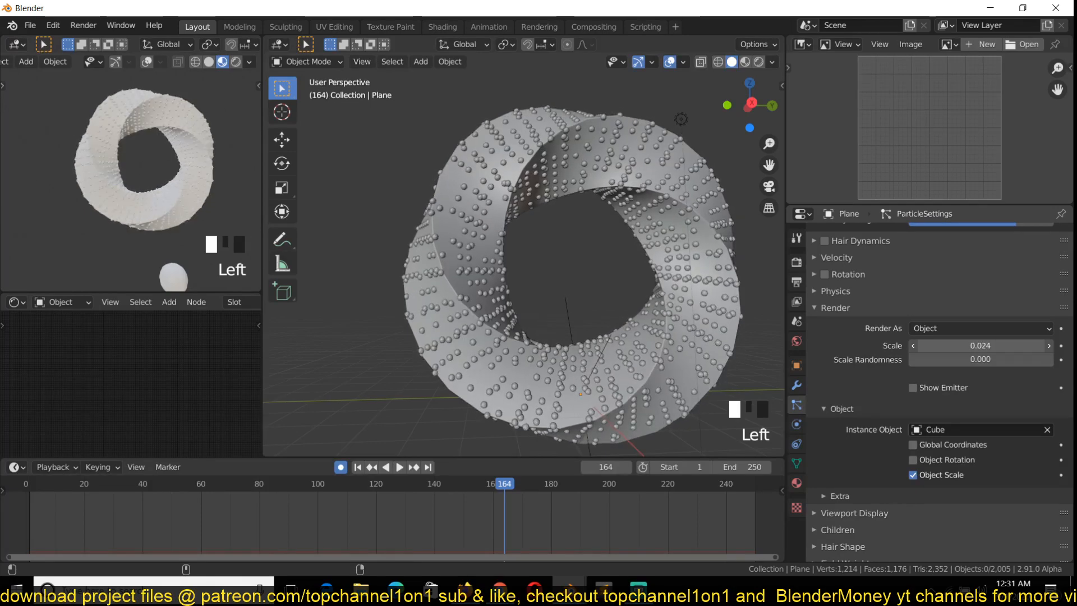
{"action": "scroll", "coordinate": [978, 279], "scroll_direction": "up", "scroll_amount": 10}
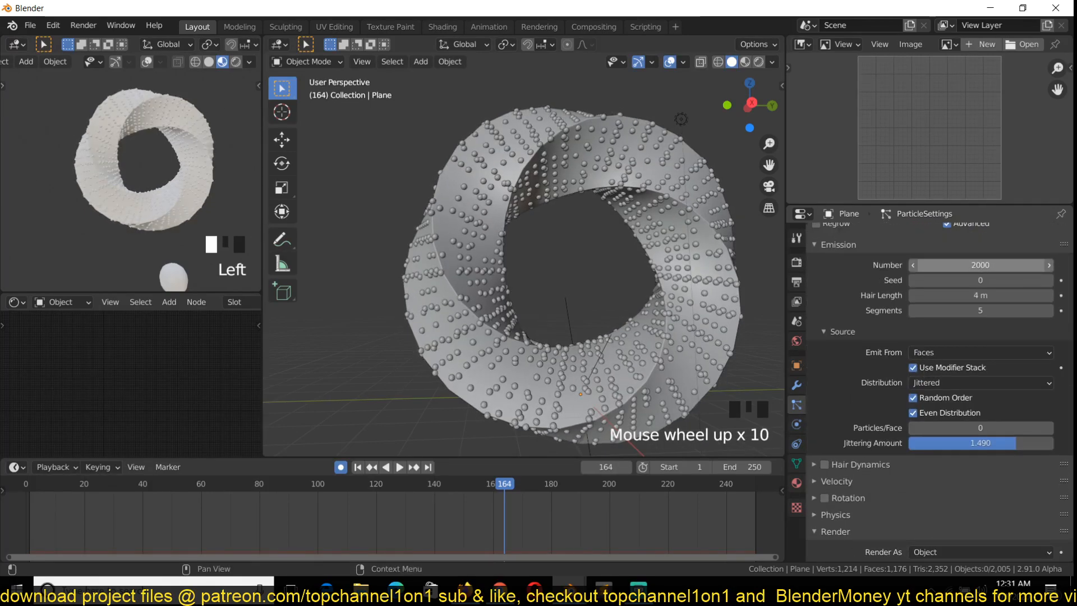
{"action": "left_click", "coordinate": [978, 266]}
{"action": "type", "text": "5000"}
{"action": "key", "text": "Return"}
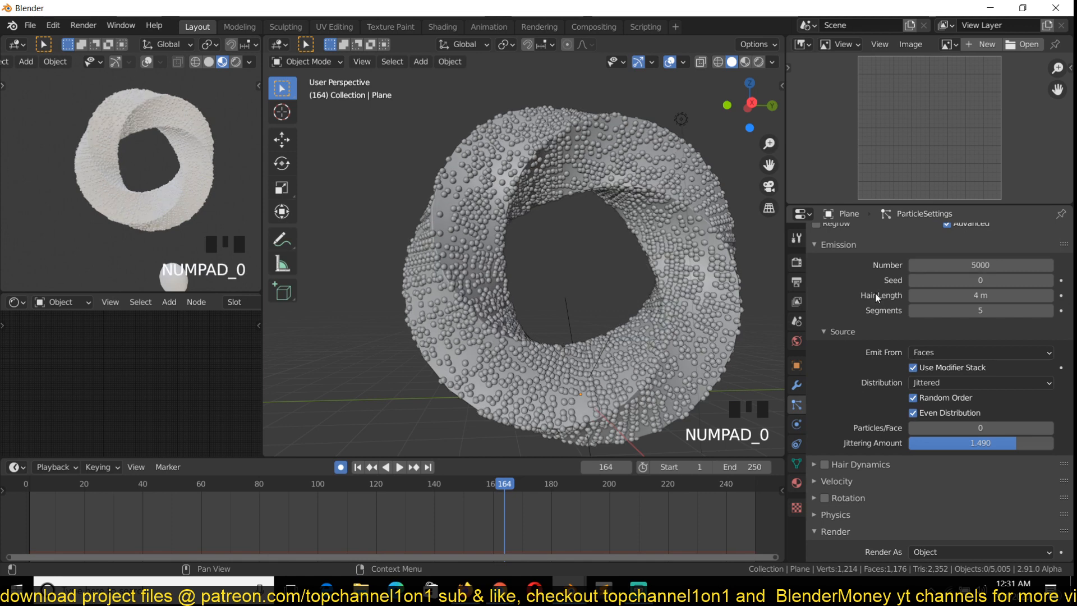
Switch the small preview viewport to rendered shading with the ring closer in view.
{"action": "scroll", "coordinate": [619, 297], "scroll_direction": "up", "scroll_amount": 2}
{"action": "scroll", "coordinate": [620, 300], "scroll_direction": "down", "scroll_amount": 3}
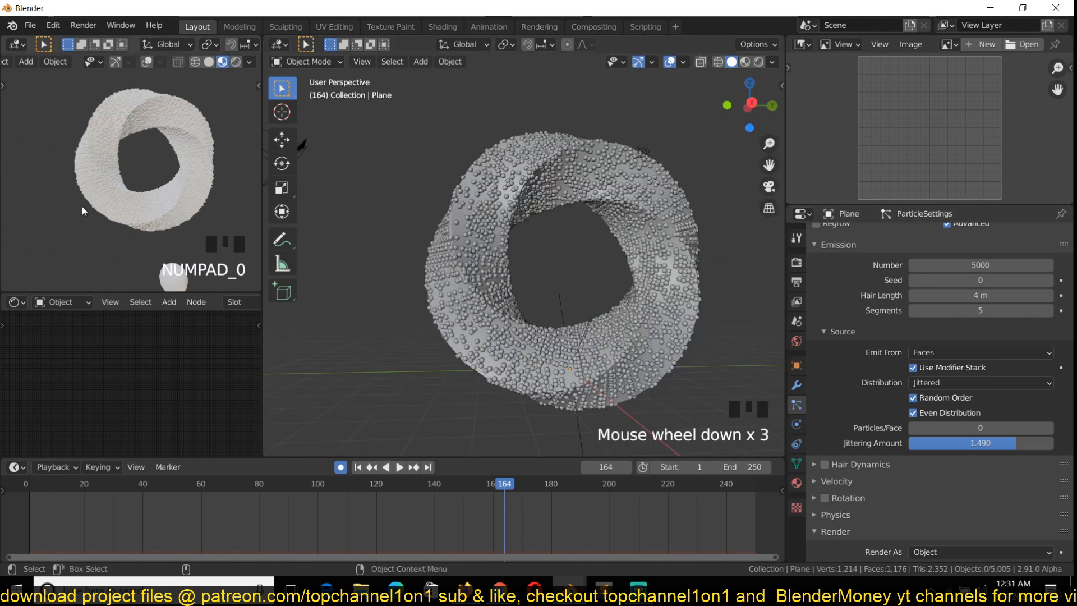
{"action": "scroll", "coordinate": [81, 207], "scroll_direction": "up", "scroll_amount": 2}
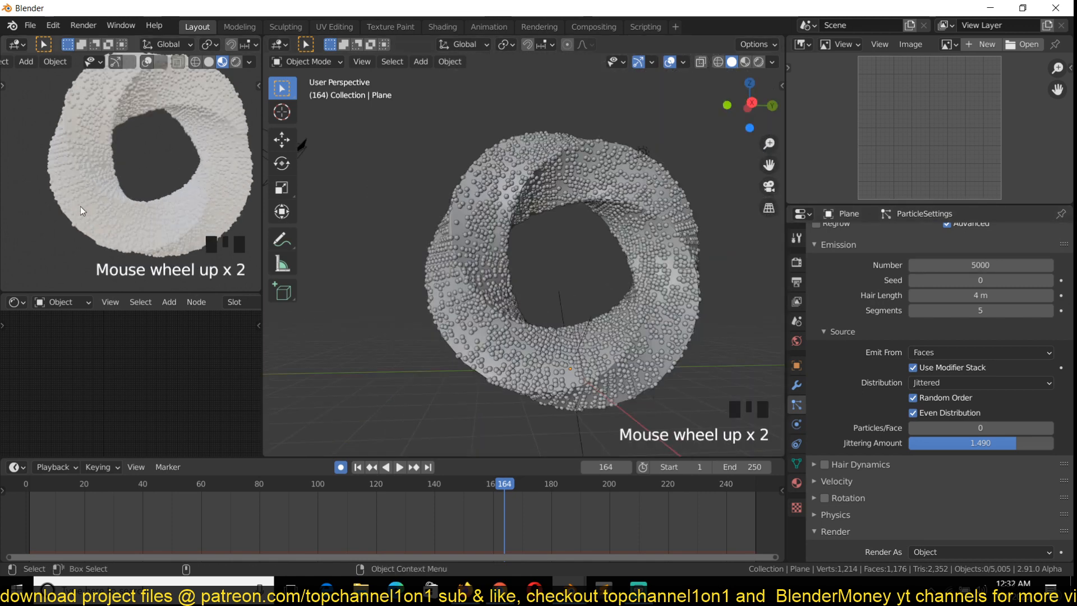
{"action": "left_click", "coordinate": [236, 61]}
Examine the ring's particle distribution up close and from afar in the right orthographic view.
{"action": "scroll", "coordinate": [590, 231], "scroll_direction": "down", "scroll_amount": 6}
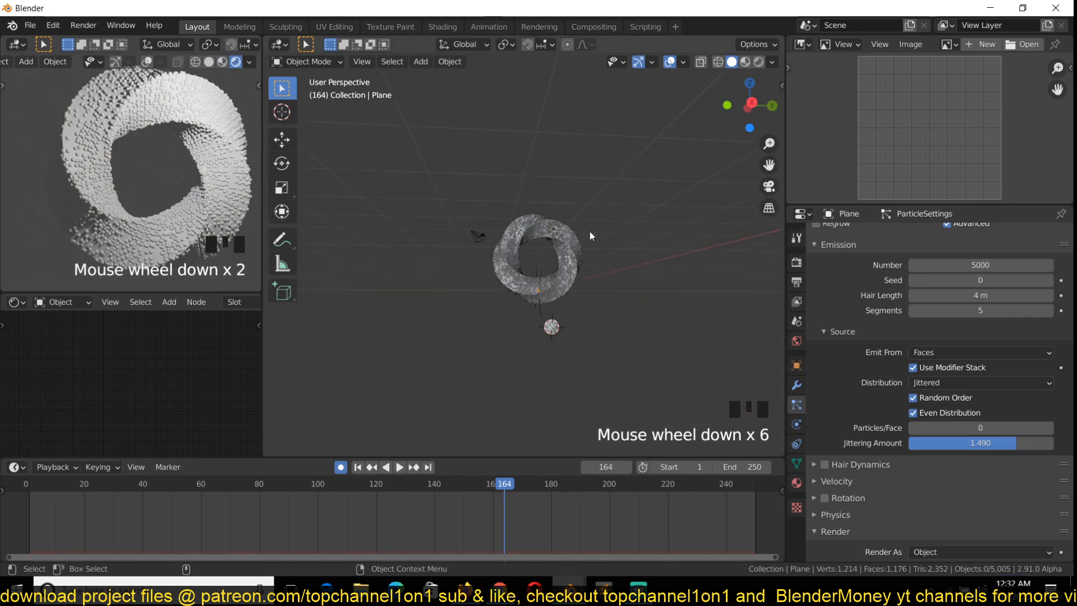
{"action": "key", "text": "KP_3"}
{"action": "scroll", "coordinate": [588, 237], "scroll_direction": "up", "scroll_amount": 2}
{"action": "scroll", "coordinate": [588, 238], "scroll_direction": "up", "scroll_amount": 3}
{"action": "left_click", "coordinate": [587, 224]}
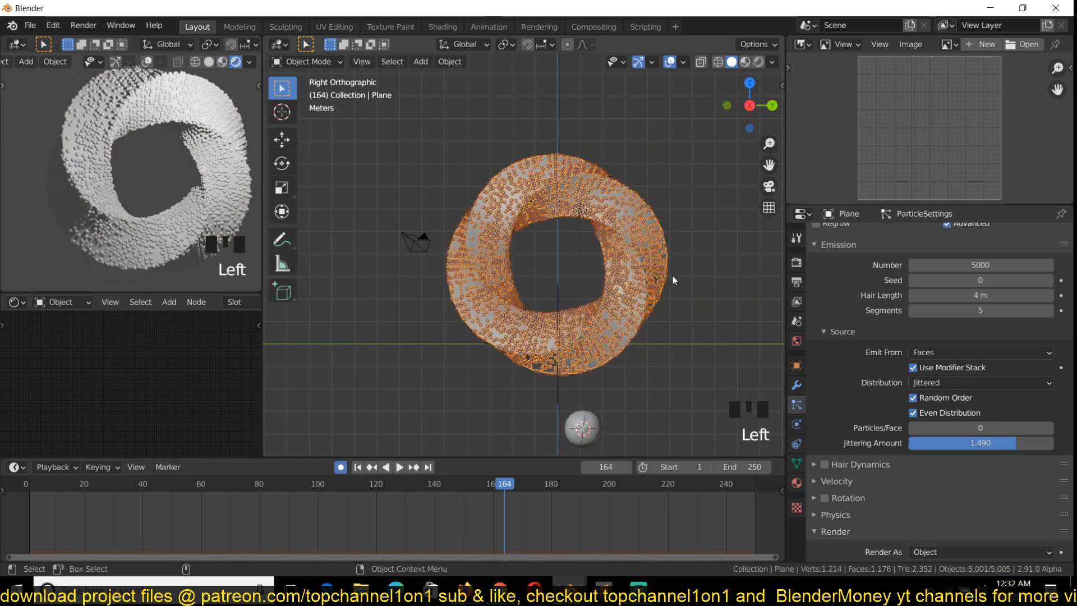
{"action": "scroll", "coordinate": [1004, 418], "scroll_direction": "down", "scroll_amount": 2}
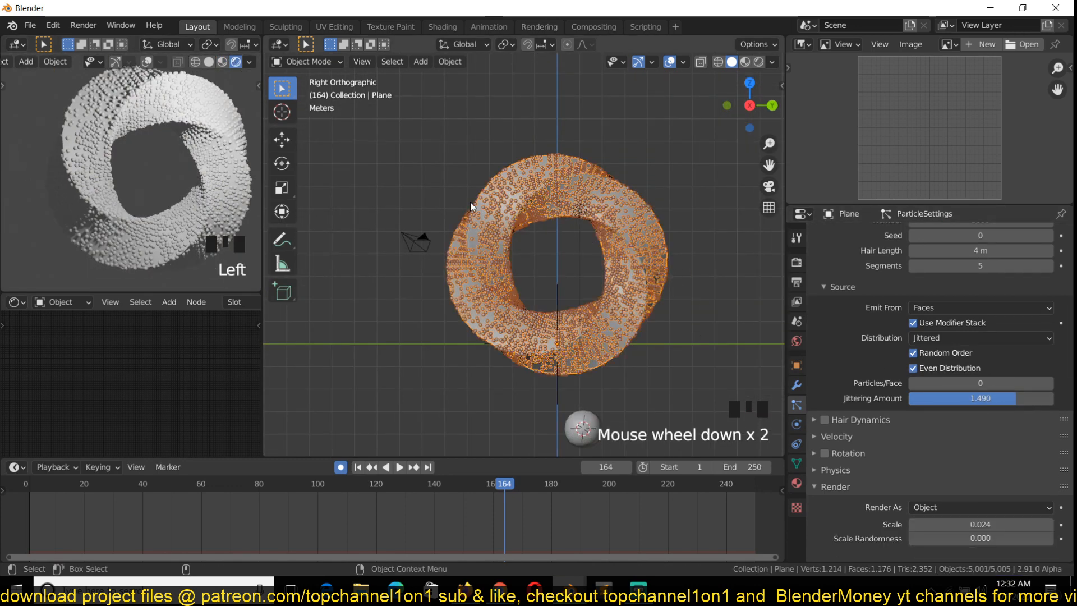
{"action": "scroll", "coordinate": [561, 292], "scroll_direction": "down", "scroll_amount": 3}
{"action": "scroll", "coordinate": [520, 245], "scroll_direction": "up", "scroll_amount": 9}
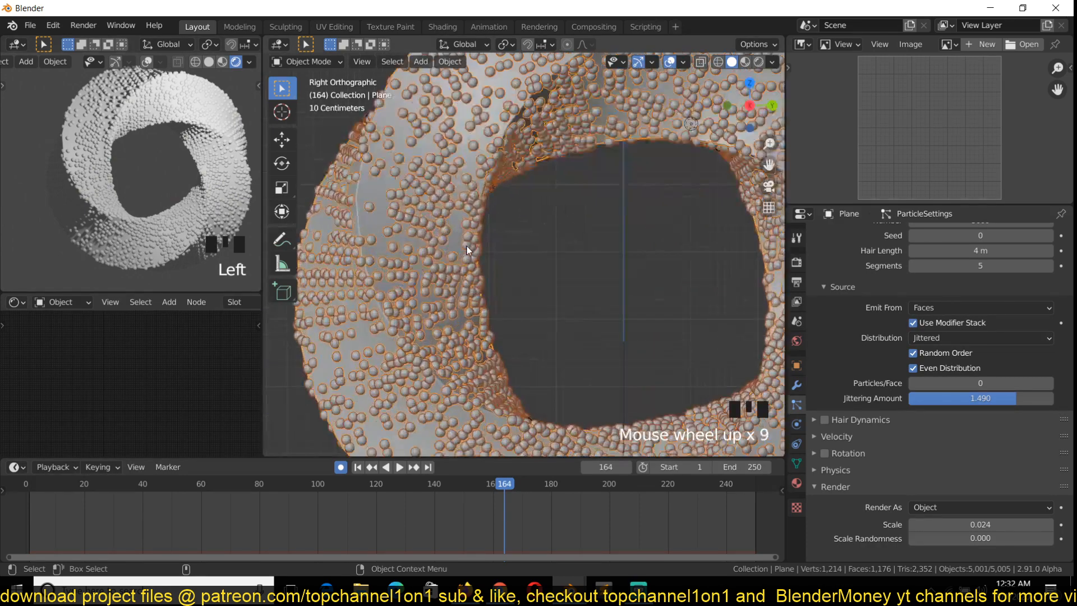
{"action": "key", "text": "alt+a"}
{"action": "scroll", "coordinate": [513, 201], "scroll_direction": "down", "scroll_amount": 4}
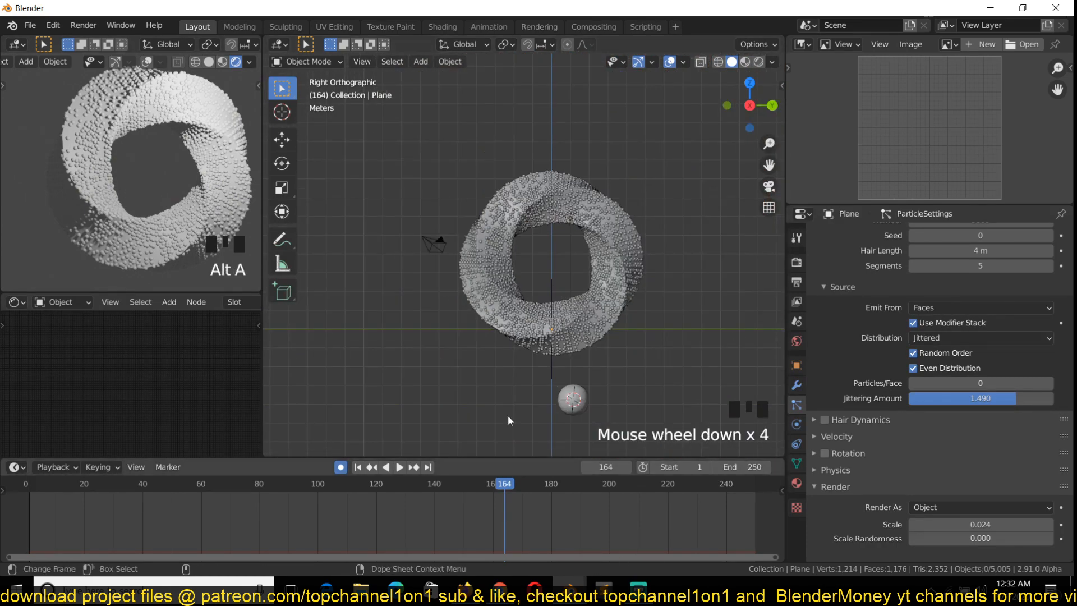
{"action": "scroll", "coordinate": [533, 278], "scroll_direction": "up", "scroll_amount": 1}
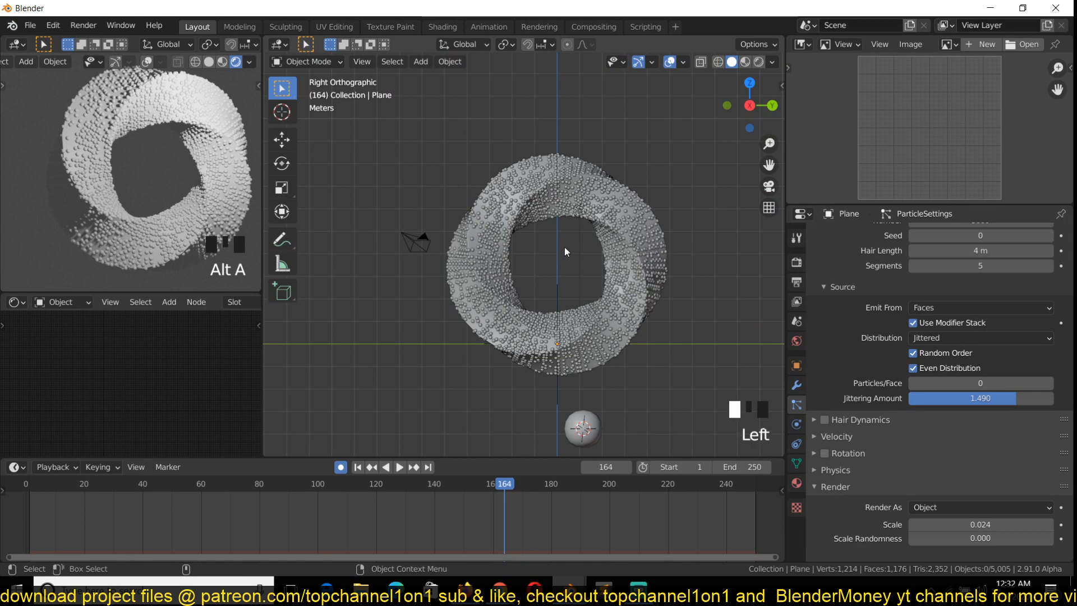
{"action": "scroll", "coordinate": [505, 225], "scroll_direction": "down", "scroll_amount": 4}
Add a material to the sphere used as the particle instance and darken its base color to near black.
{"action": "left_click", "coordinate": [563, 217]}
{"action": "left_click", "coordinate": [552, 326]}
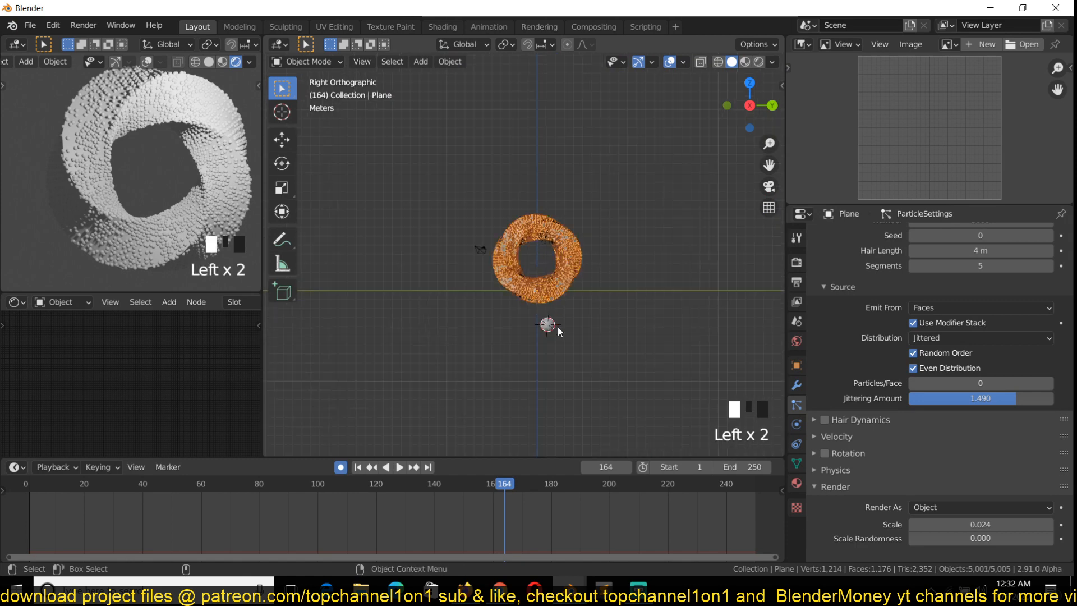
{"action": "scroll", "coordinate": [202, 306], "scroll_direction": "down", "scroll_amount": 9}
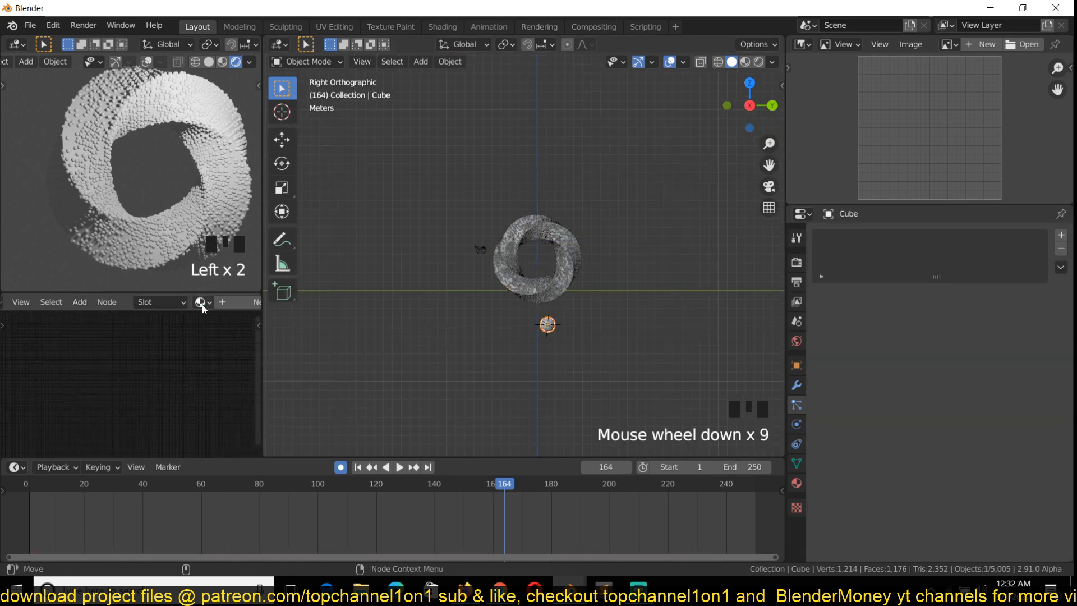
{"action": "left_click", "coordinate": [202, 305]}
{"action": "scroll", "coordinate": [205, 358], "scroll_direction": "up", "scroll_amount": 15}
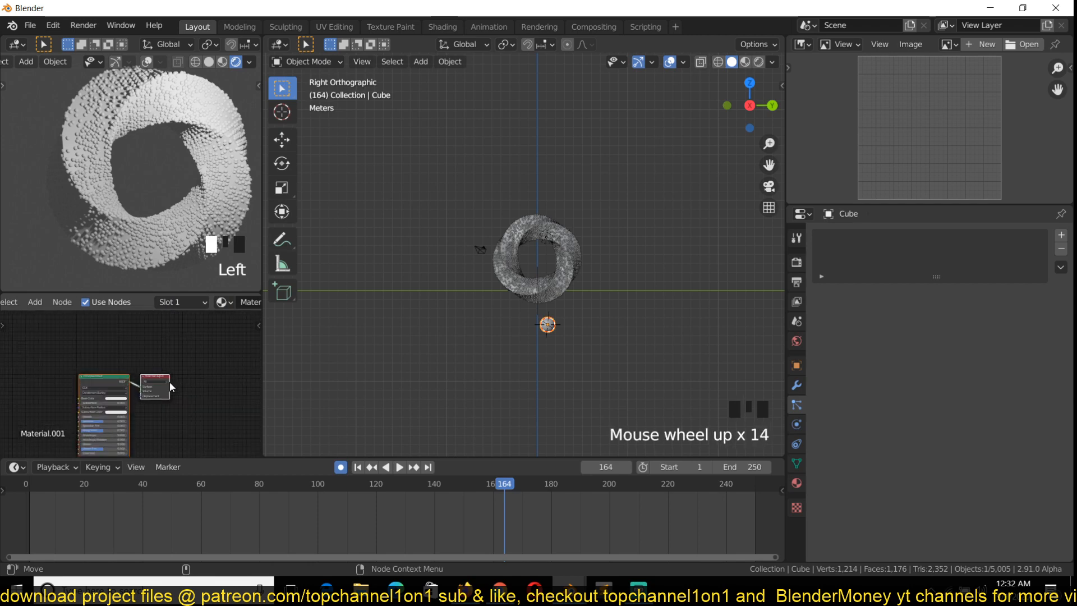
{"action": "scroll", "coordinate": [193, 365], "scroll_direction": "up", "scroll_amount": 5}
{"action": "left_click", "coordinate": [182, 370]}
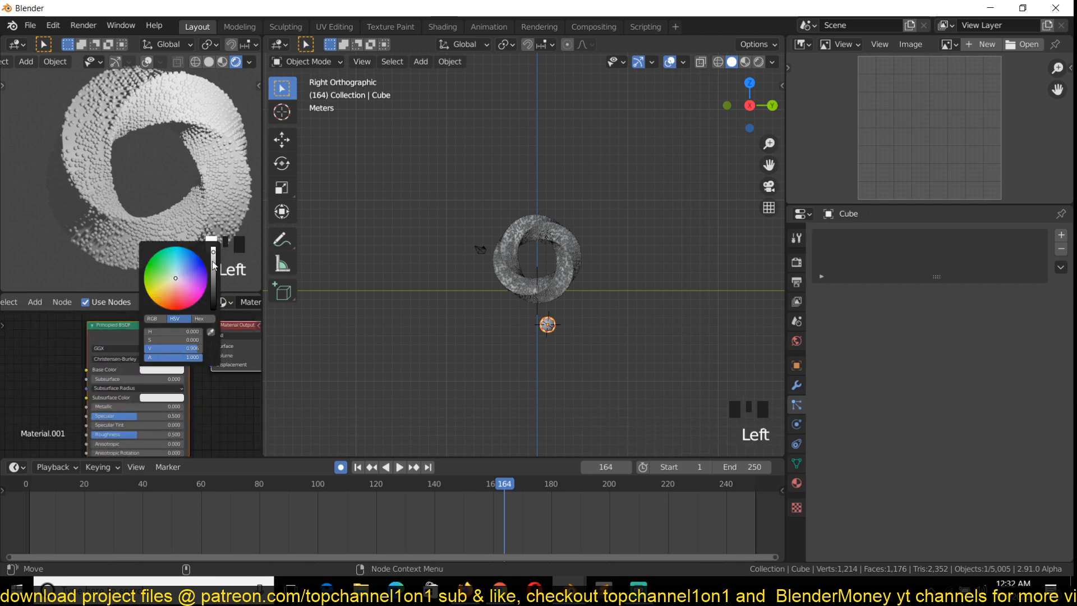
{"action": "left_click_drag", "start_coordinate": [213, 248], "coordinate": [213, 308]}
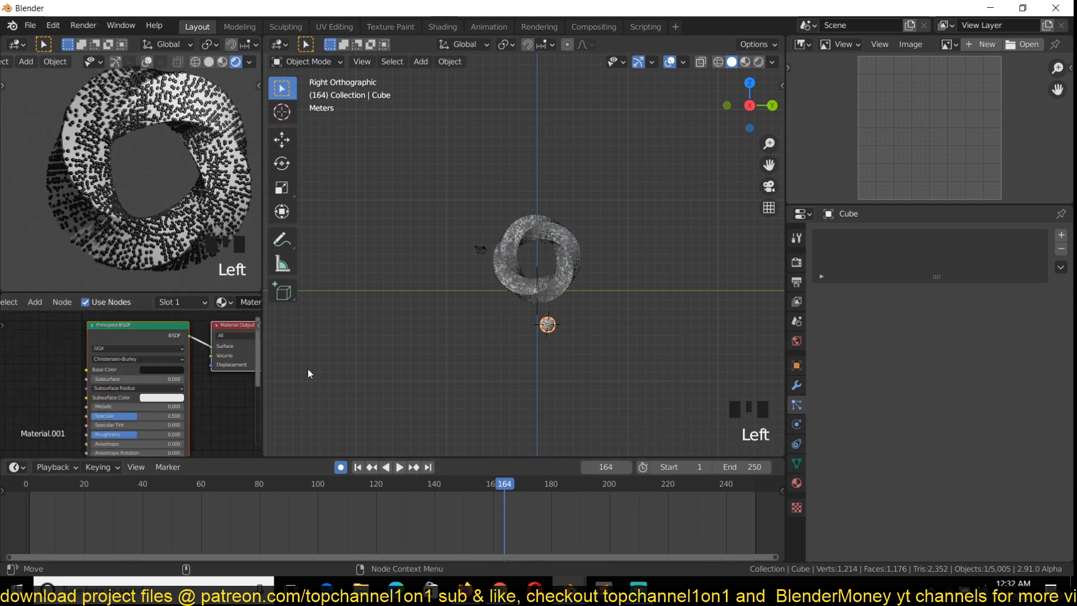
Turn off Show Instancer in the viewport for the twisted ring so only its particles are displayed.
{"action": "scroll", "coordinate": [490, 291], "scroll_direction": "up", "scroll_amount": 8}
{"action": "key", "text": "alt+a"}
{"action": "left_click", "coordinate": [778, 370]}
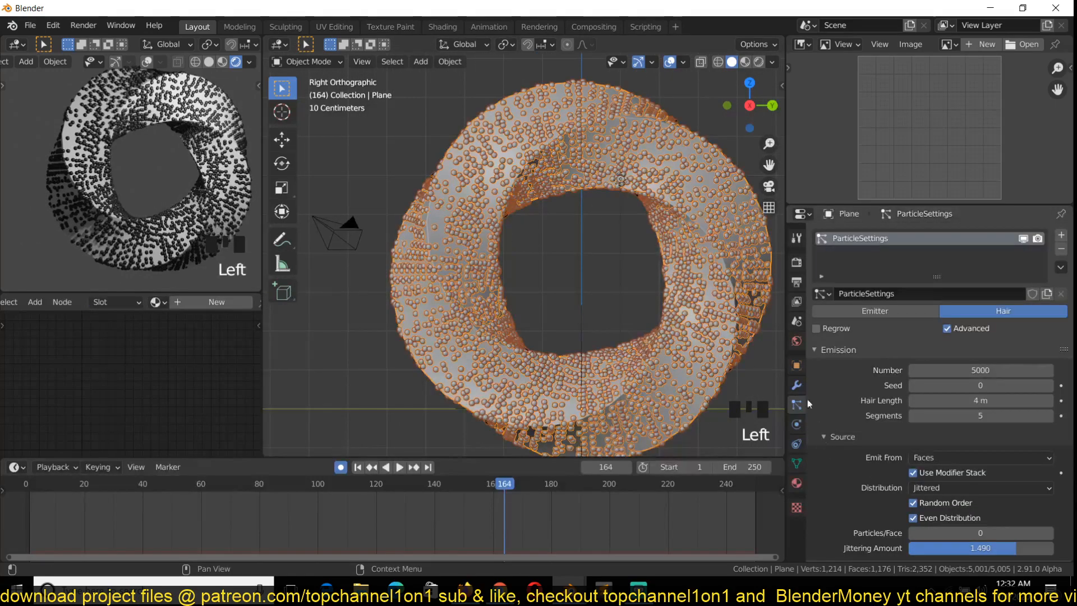
{"action": "left_click", "coordinate": [798, 367]}
{"action": "left_click", "coordinate": [927, 466]}
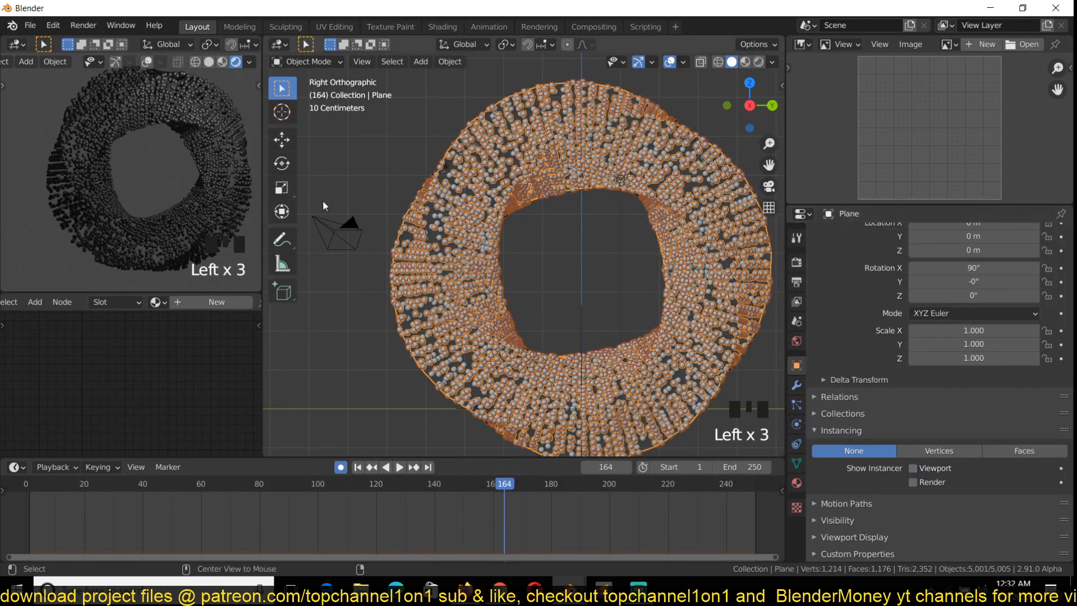
Add a plane at the 3D cursor below the ring and scale it uniformly to about 2.135.
{"action": "scroll", "coordinate": [514, 182], "scroll_direction": "down", "scroll_amount": 5}
{"action": "key", "text": "shift+a"}
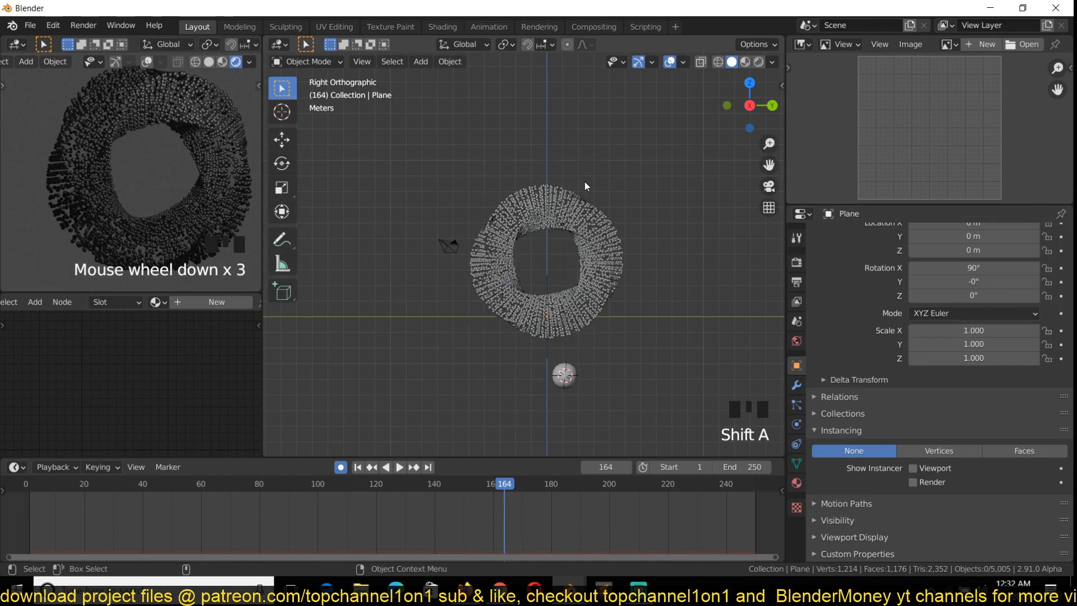
{"action": "key", "text": "shift+a"}
{"action": "mouse_move", "coordinate": [576, 178]}
{"action": "left_click", "coordinate": [613, 182]}
{"action": "key", "text": "s"}
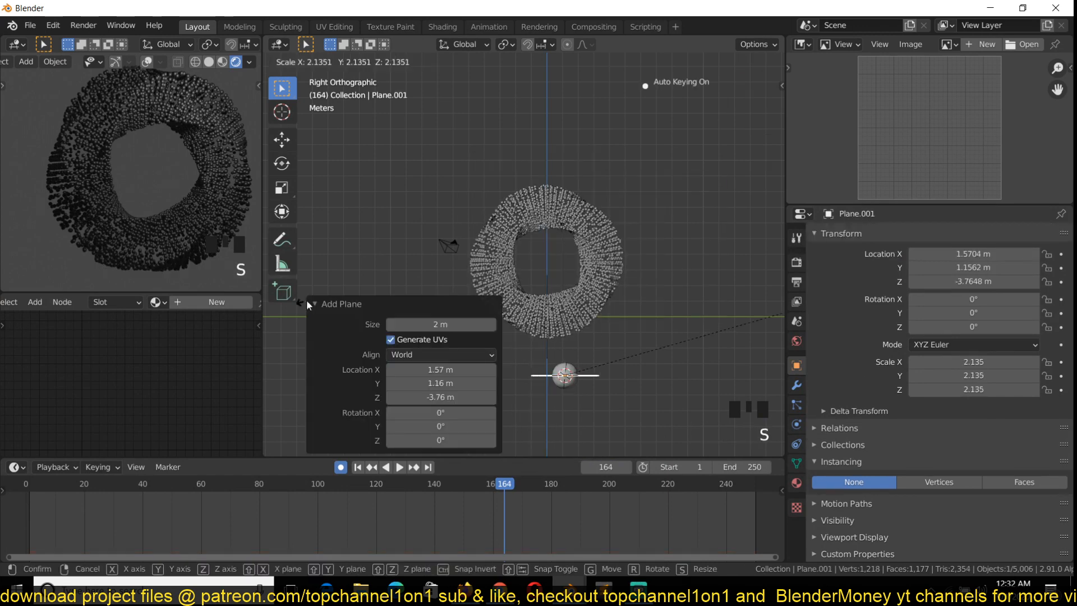
{"action": "left_click", "coordinate": [308, 304]}
{"action": "key", "text": "x"}
{"action": "left_click", "coordinate": [562, 486]}
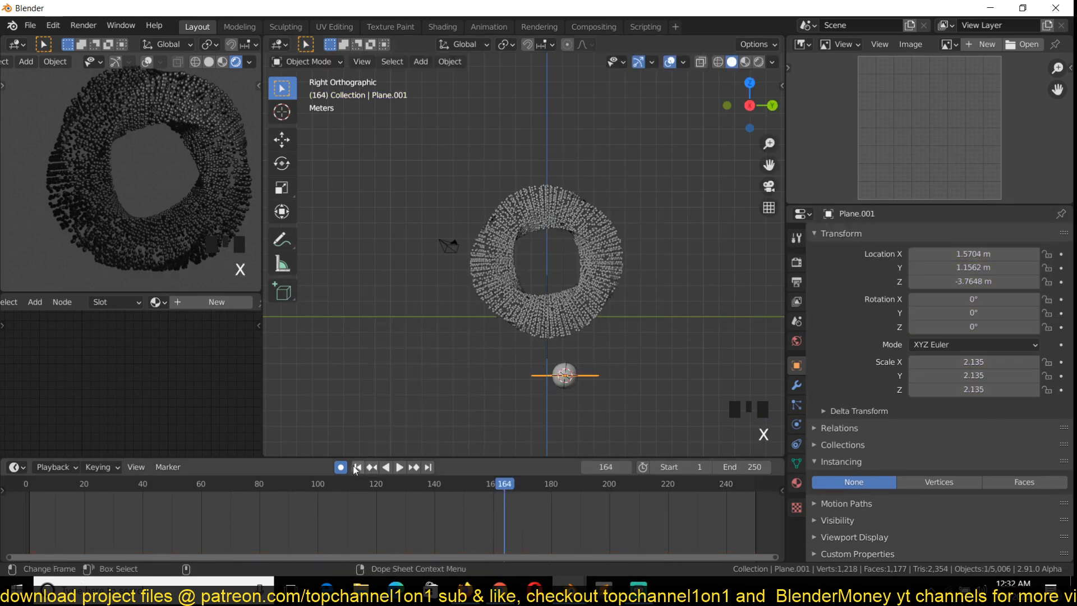
Turn off auto keying and enlarge the plane to a scale of about 21.3 in X, 32.5 in Y and 5.4 in Z.
{"action": "left_click", "coordinate": [613, 376]}
{"action": "key", "text": "s"}
{"action": "left_click", "coordinate": [712, 356]}
{"action": "key", "text": "s"}
{"action": "key", "text": "x"}
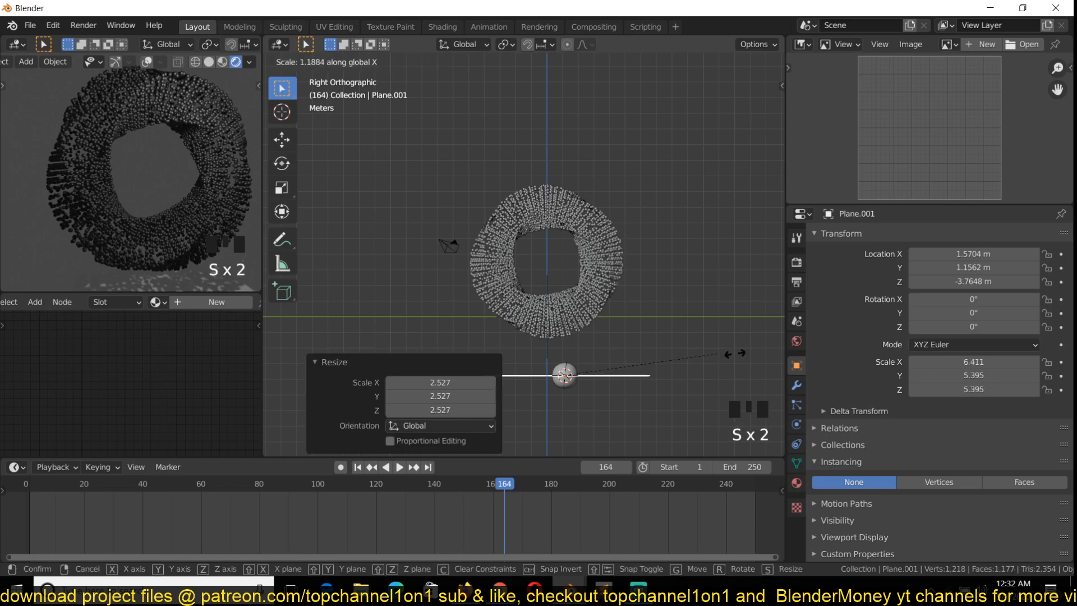
{"action": "left_click", "coordinate": [555, 354]}
{"action": "key", "text": "grave"}
{"action": "key", "text": "s"}
{"action": "key", "text": "x"}
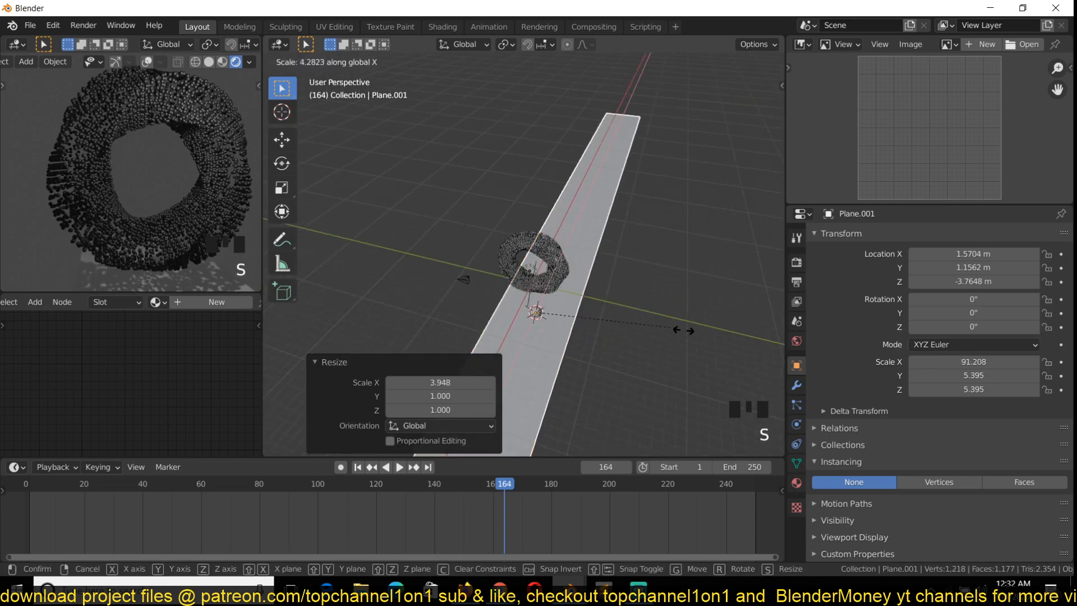
{"action": "key", "text": "y"}
{"action": "left_click", "coordinate": [725, 341]}
Extrude the plane's back edge upward along Z into a background wall and select the edge where wall and floor meet.
{"action": "key", "text": "Tab"}
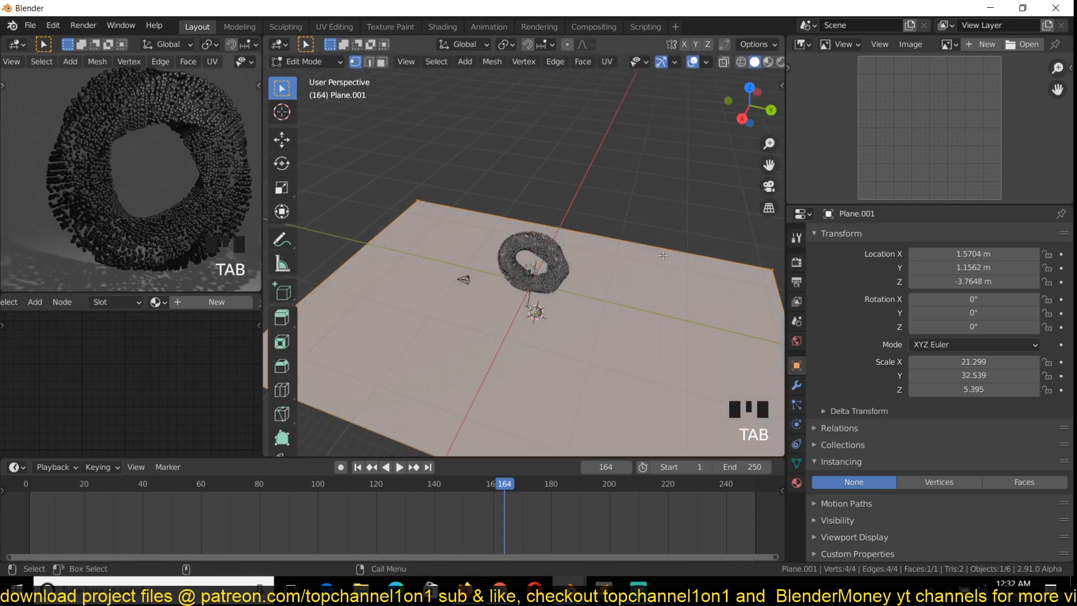
{"action": "scroll", "coordinate": [552, 336], "scroll_direction": "down", "scroll_amount": 1}
{"action": "key", "text": "e"}
{"action": "key", "text": "z"}
{"action": "left_click", "coordinate": [598, 244]}
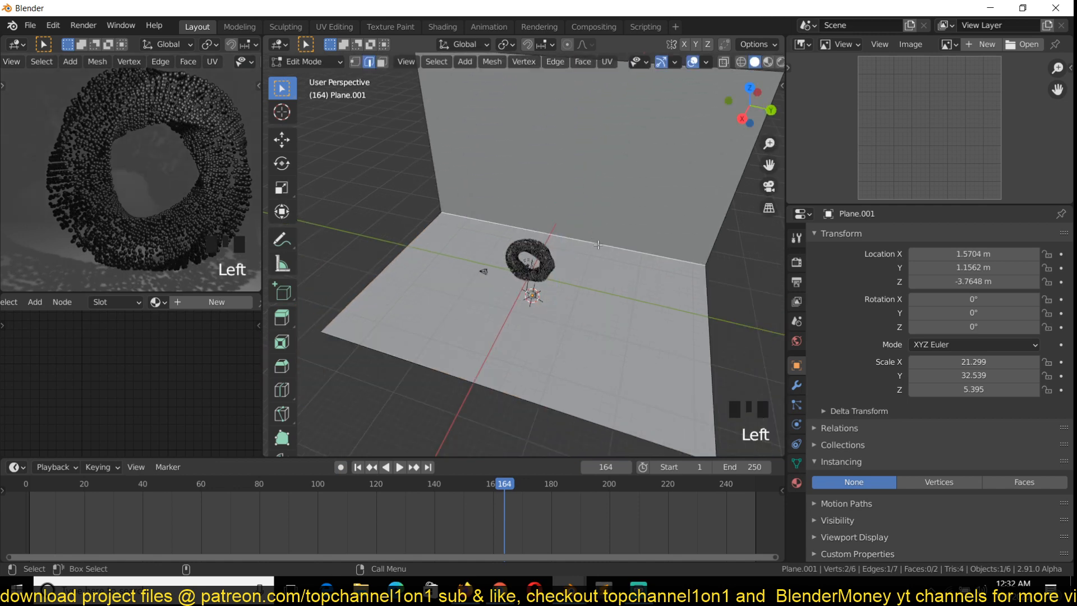
Leave the backdrop's first bevel attempt and apply the backdrop plane's scale in Object Mode.
{"action": "key", "text": "ctrl+b"}
{"action": "left_click", "coordinate": [639, 342]}
{"action": "key", "text": "Tab"}
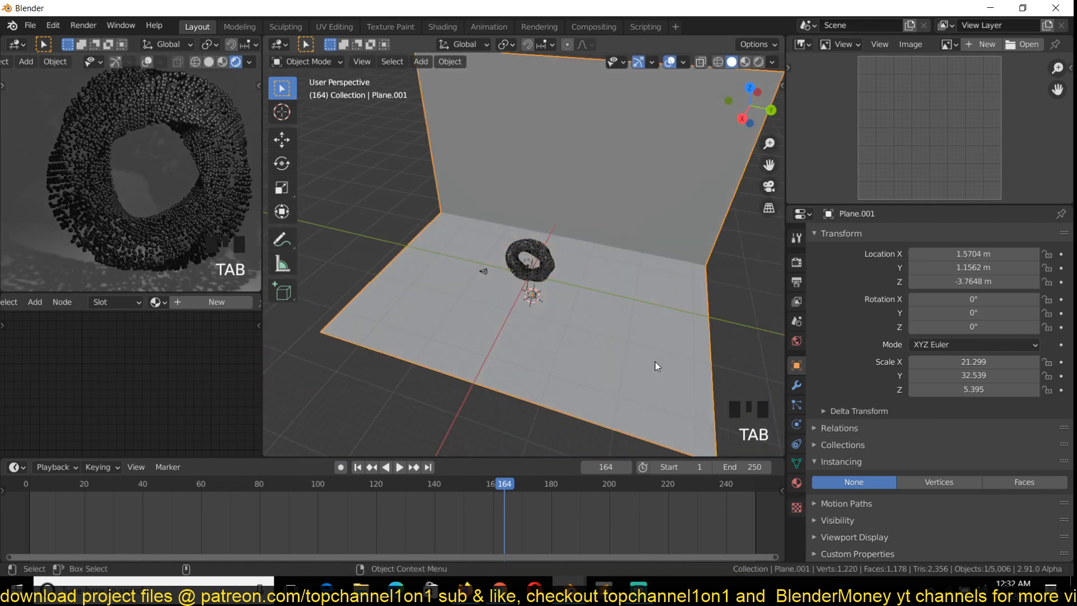
{"action": "key", "text": "ctrl+a"}
{"action": "left_click", "coordinate": [645, 388]}
Bevel the edge between floor and wall of the backdrop with a width of about 20.1 m and 8 segments.
{"action": "key", "text": "Tab"}
{"action": "key", "text": "ctrl+b"}
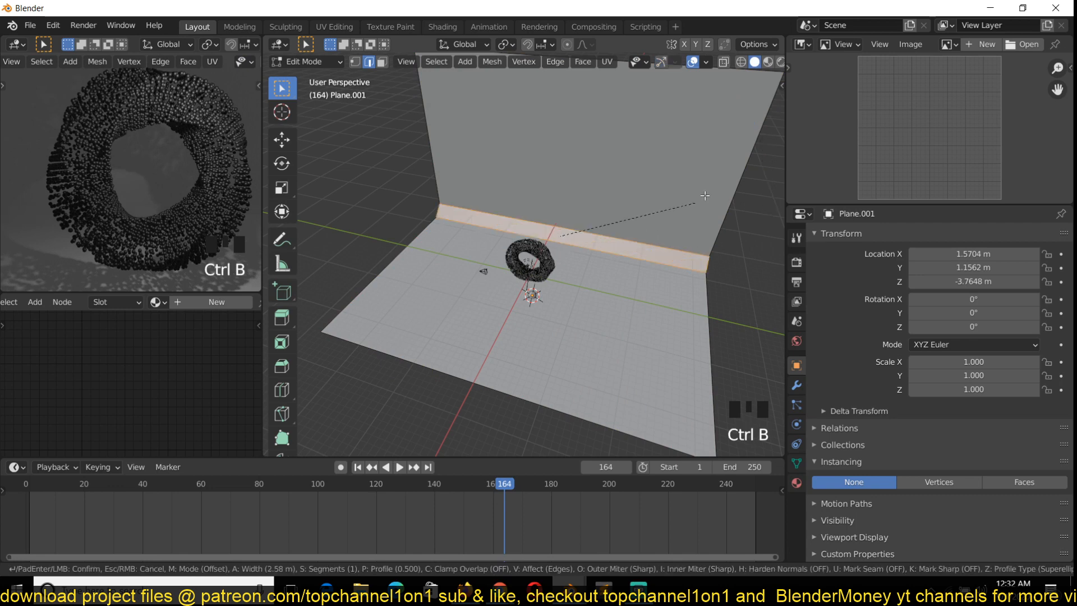
{"action": "left_click", "coordinate": [761, 168]}
Return the backdrop to Object Mode and shade it smooth.
{"action": "right_click", "coordinate": [730, 207]}
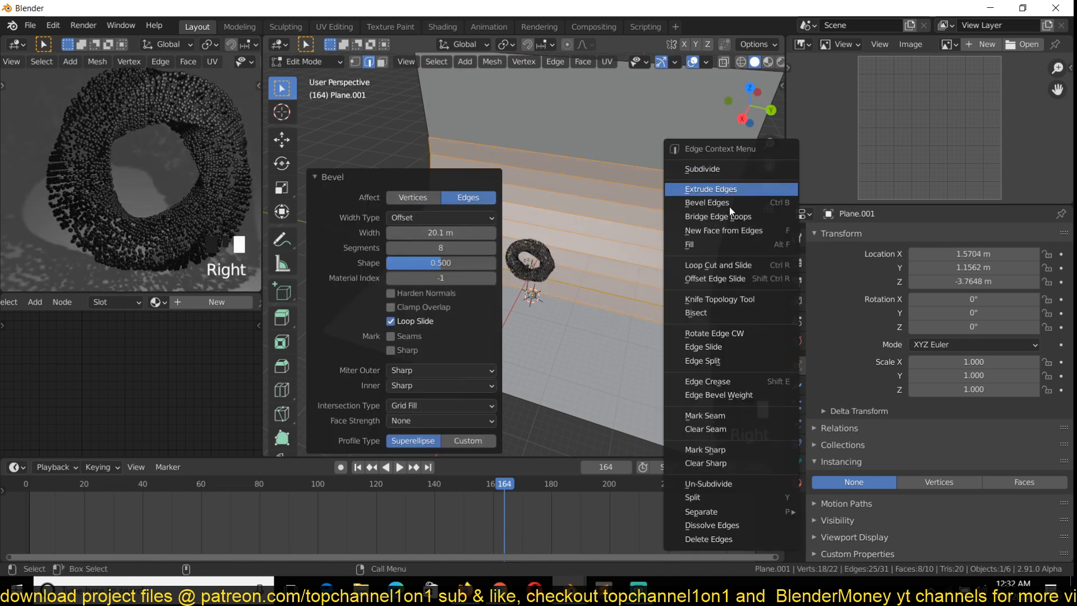
{"action": "key", "text": "Tab"}
{"action": "right_click", "coordinate": [623, 199]}
{"action": "left_click", "coordinate": [623, 198]}
Move the backdrop about -5.03 m along X so its curved wall sits farther behind the ring.
{"action": "key", "text": "grave"}
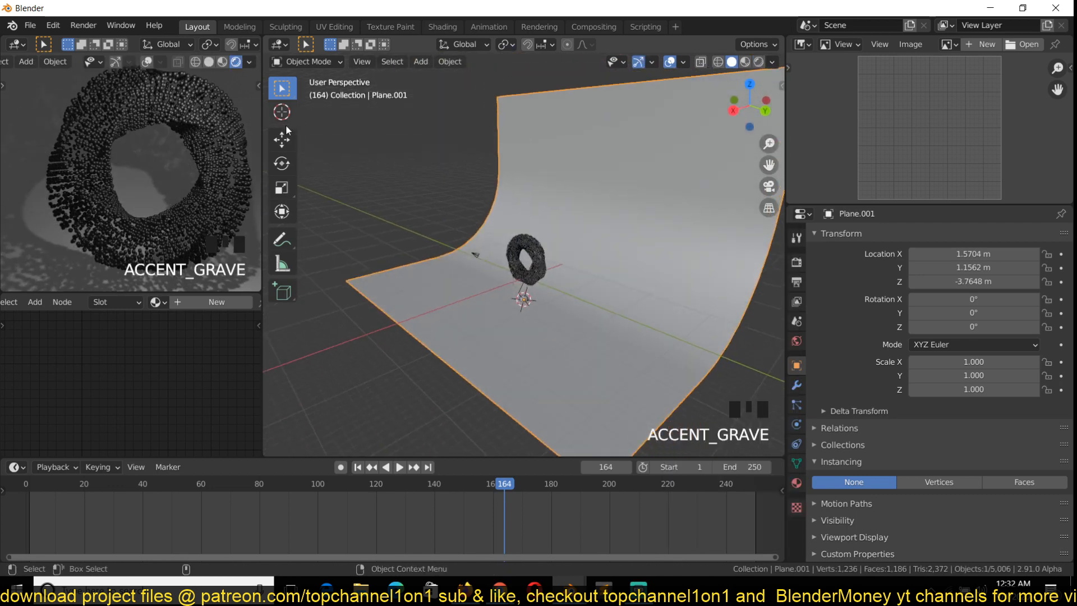
{"action": "left_click", "coordinate": [282, 139]}
{"action": "left_click_drag", "start_coordinate": [473, 314], "coordinate": [550, 280]}
{"action": "key", "text": "grave"}
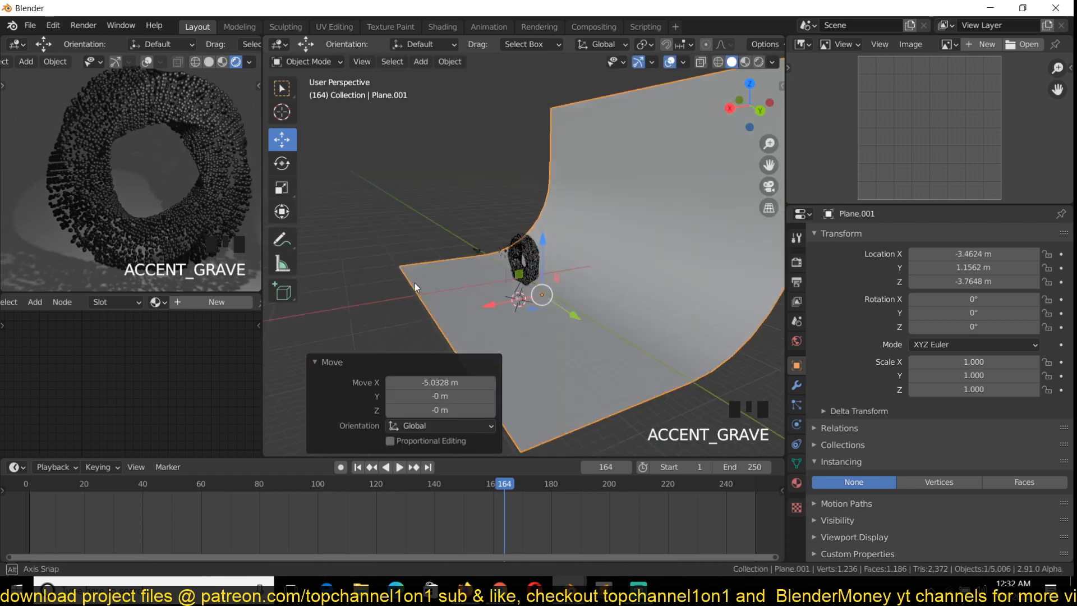
Align the scene camera to a right-side view that faces the ring.
{"action": "scroll", "coordinate": [127, 208], "scroll_direction": "down", "scroll_amount": 2}
{"action": "scroll", "coordinate": [125, 207], "scroll_direction": "down", "scroll_amount": 1}
{"action": "key", "text": "KP_3"}
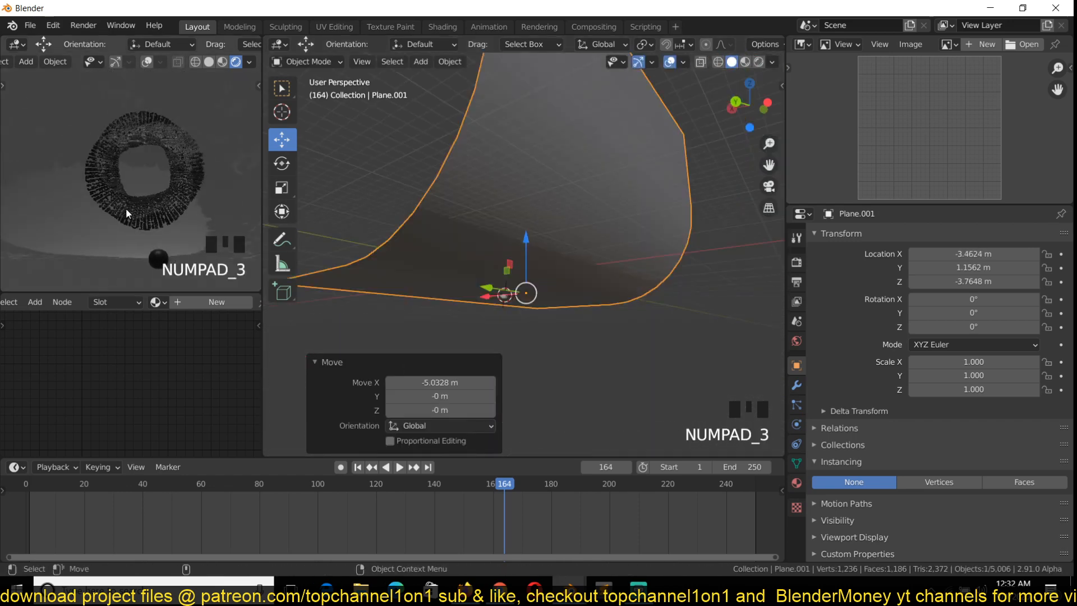
{"action": "key", "text": "KP_1"}
{"action": "key", "text": "KP_3"}
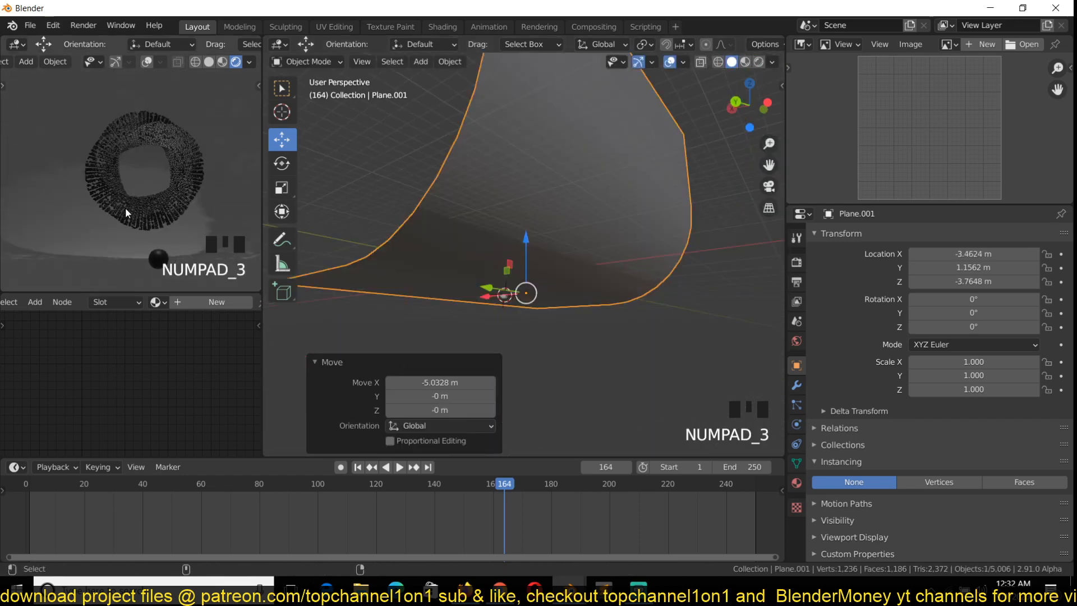
{"action": "key", "text": "ctrl+alt+KP_0"}
{"action": "scroll", "coordinate": [139, 194], "scroll_direction": "up", "scroll_amount": 3}
{"action": "scroll", "coordinate": [537, 349], "scroll_direction": "down", "scroll_amount": 4}
Select the camera and shift it to about Y -0.225 m and Z 3.362 m to centre the ring in the frame.
{"action": "key", "text": "grave"}
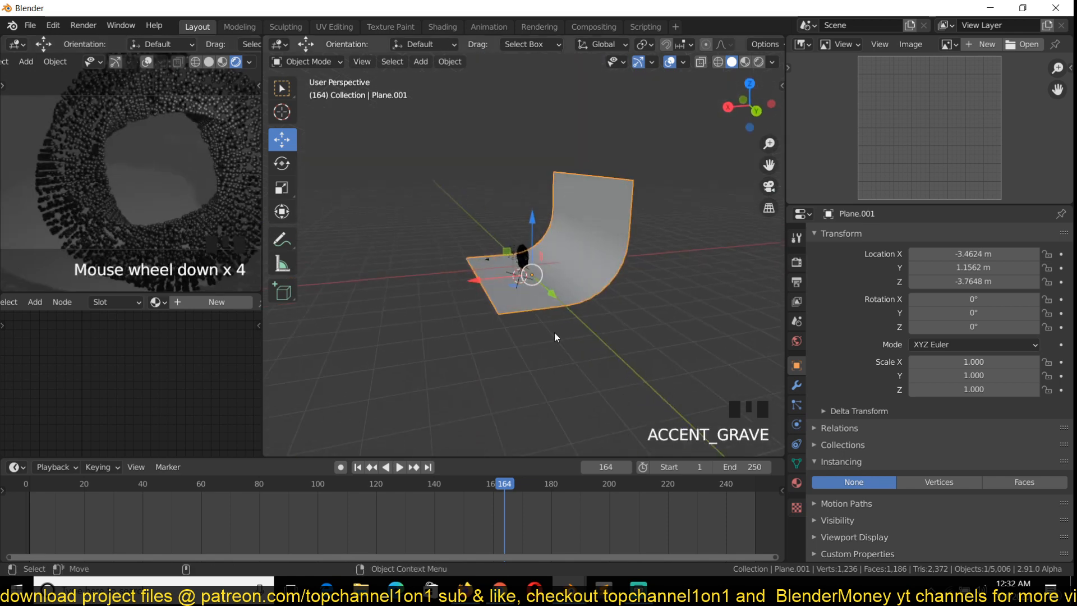
{"action": "scroll", "coordinate": [513, 272], "scroll_direction": "up", "scroll_amount": 4}
{"action": "left_click", "coordinate": [445, 264]}
{"action": "scroll", "coordinate": [153, 194], "scroll_direction": "down", "scroll_amount": 2}
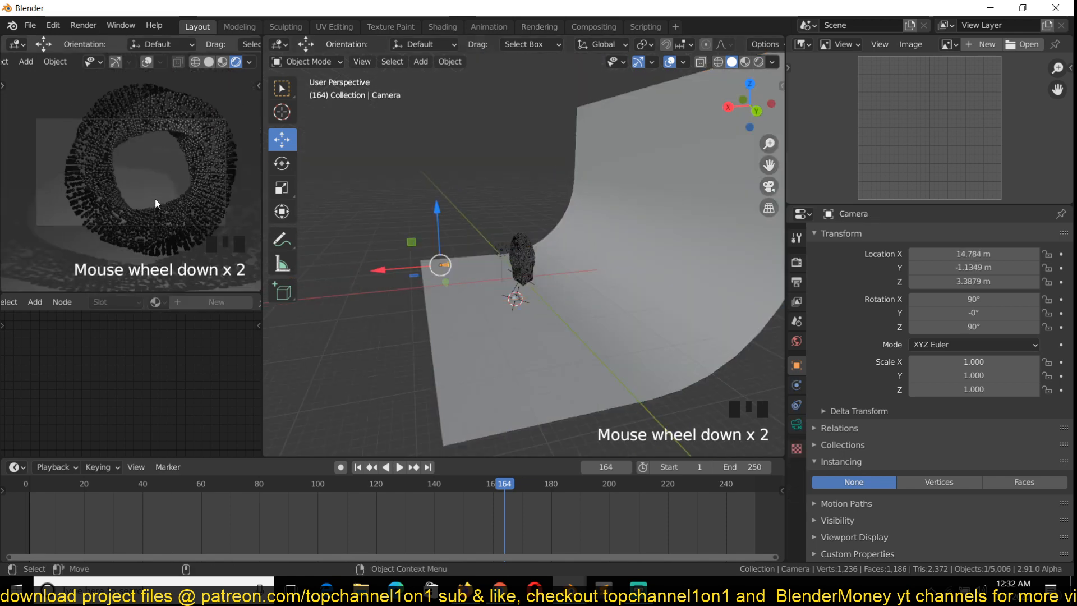
{"action": "key", "text": "g"}
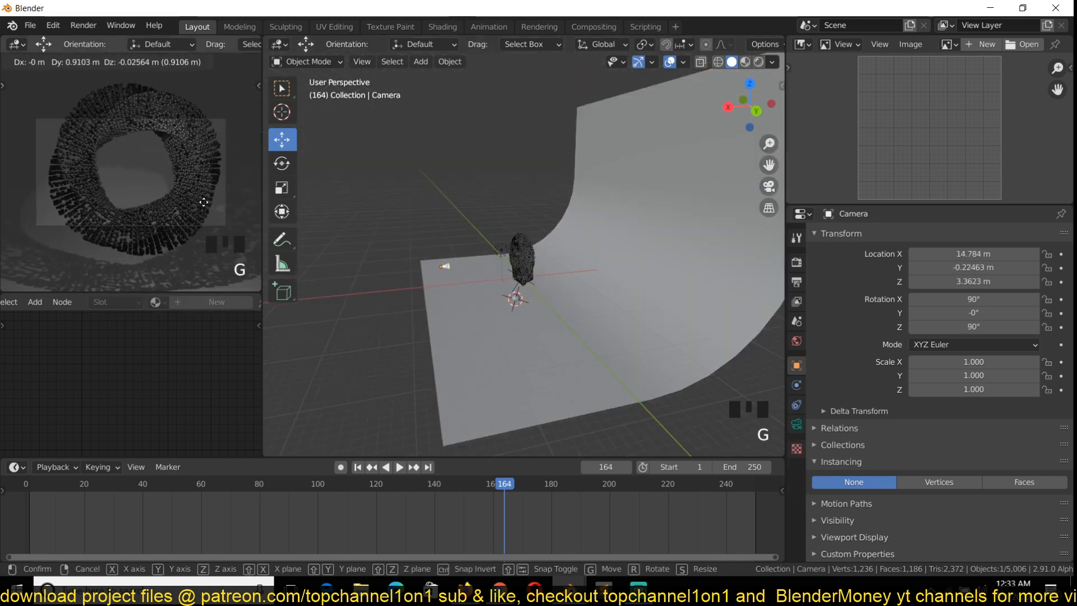
{"action": "left_click", "coordinate": [204, 202]}
Pull the camera back along its local Z axis to about X 23.638 m so the whole ring fits.
{"action": "scroll", "coordinate": [178, 194], "scroll_direction": "up", "scroll_amount": 2}
{"action": "key", "text": "g"}
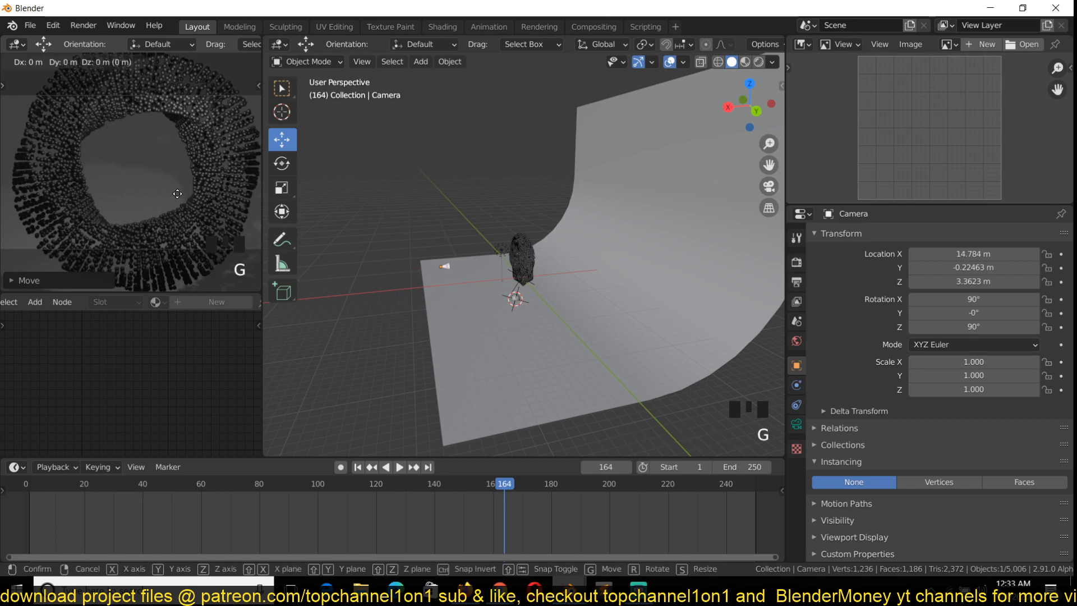
{"action": "key", "text": "z"}
{"action": "key", "text": "z"}
{"action": "left_click", "coordinate": [196, 311]}
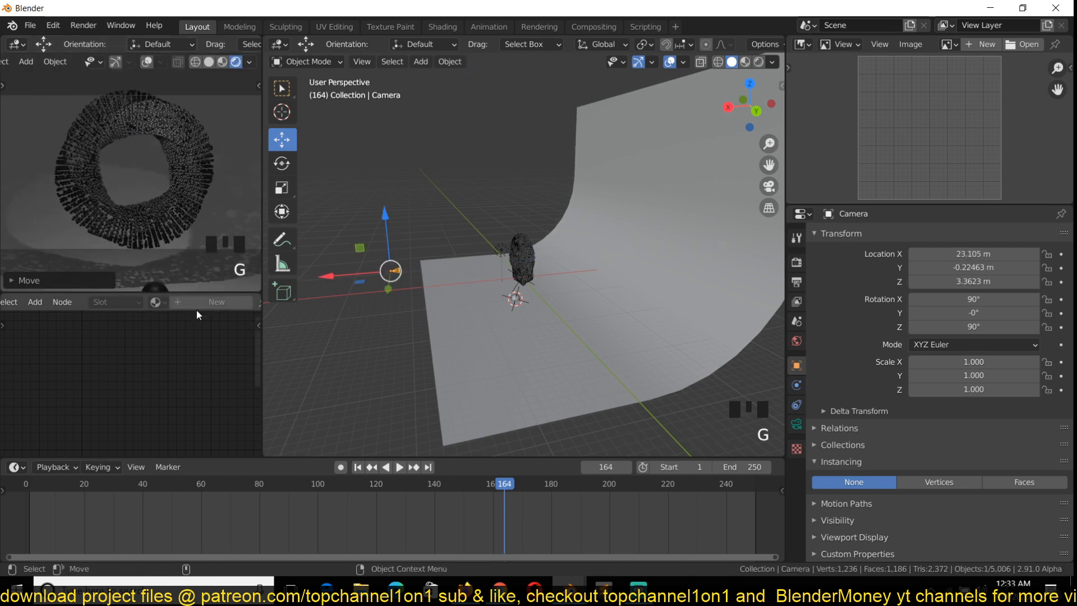
{"action": "key", "text": "g"}
{"action": "key", "text": "z"}
{"action": "key", "text": "z"}
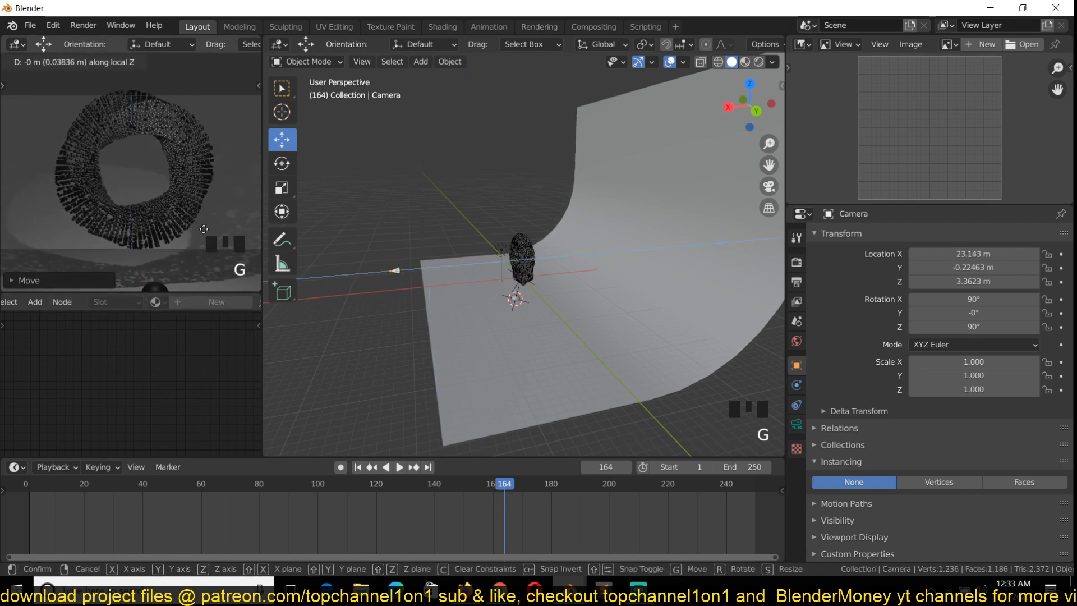
{"action": "left_click", "coordinate": [169, 184]}
Select the particle ring and raise its hair particle number to 5931.
{"action": "scroll", "coordinate": [168, 163], "scroll_direction": "up", "scroll_amount": 4}
{"action": "scroll", "coordinate": [595, 284], "scroll_direction": "up", "scroll_amount": 8}
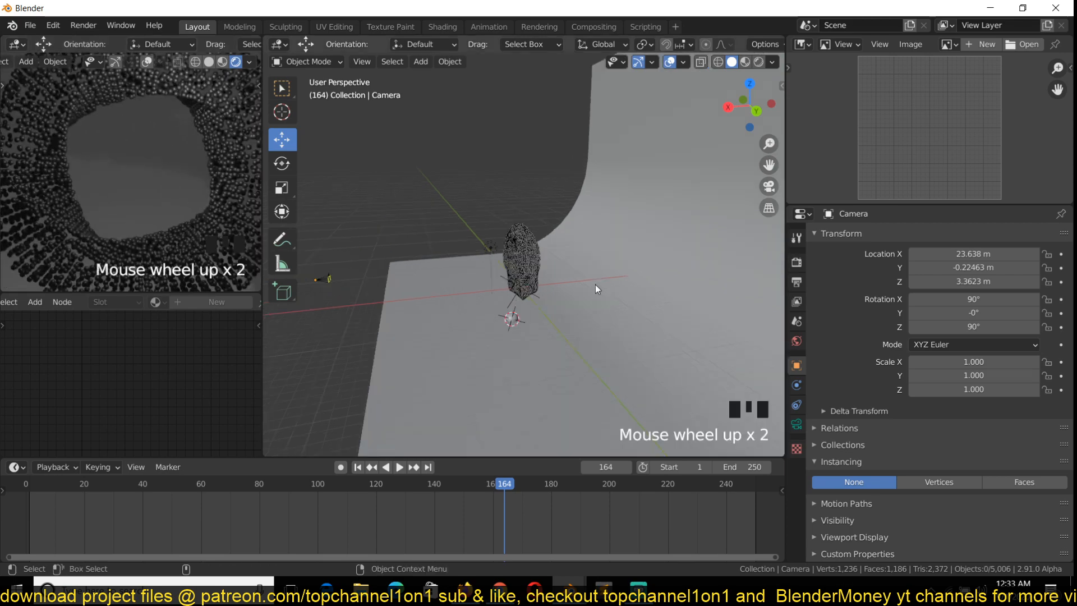
{"action": "scroll", "coordinate": [638, 274], "scroll_direction": "up", "scroll_amount": 3}
{"action": "left_click", "coordinate": [516, 270]}
{"action": "key", "text": "grave"}
{"action": "scroll", "coordinate": [568, 272], "scroll_direction": "down", "scroll_amount": 3}
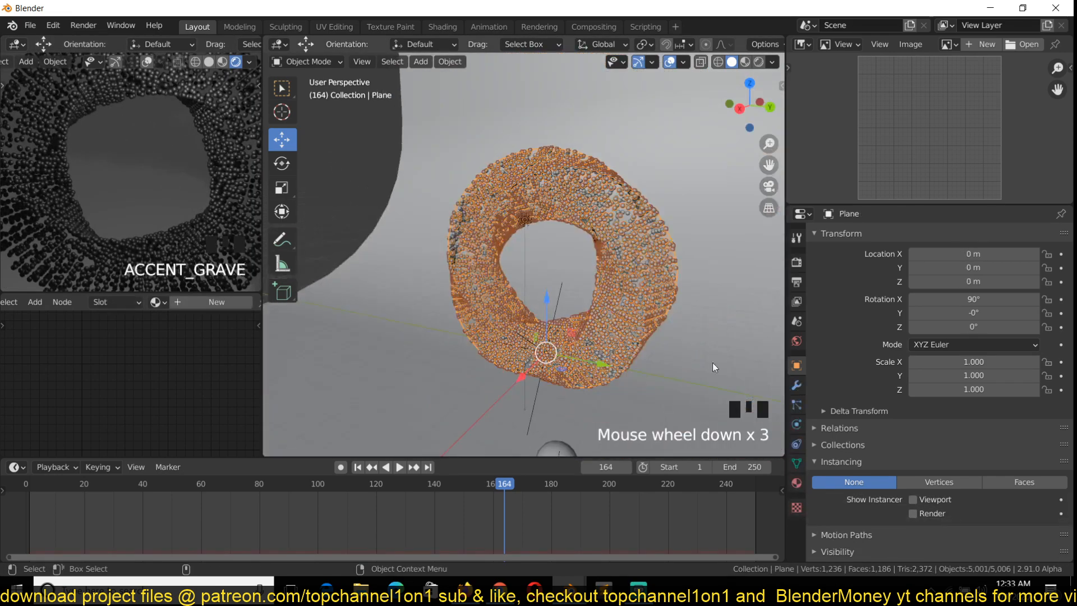
{"action": "left_click", "coordinate": [797, 405]}
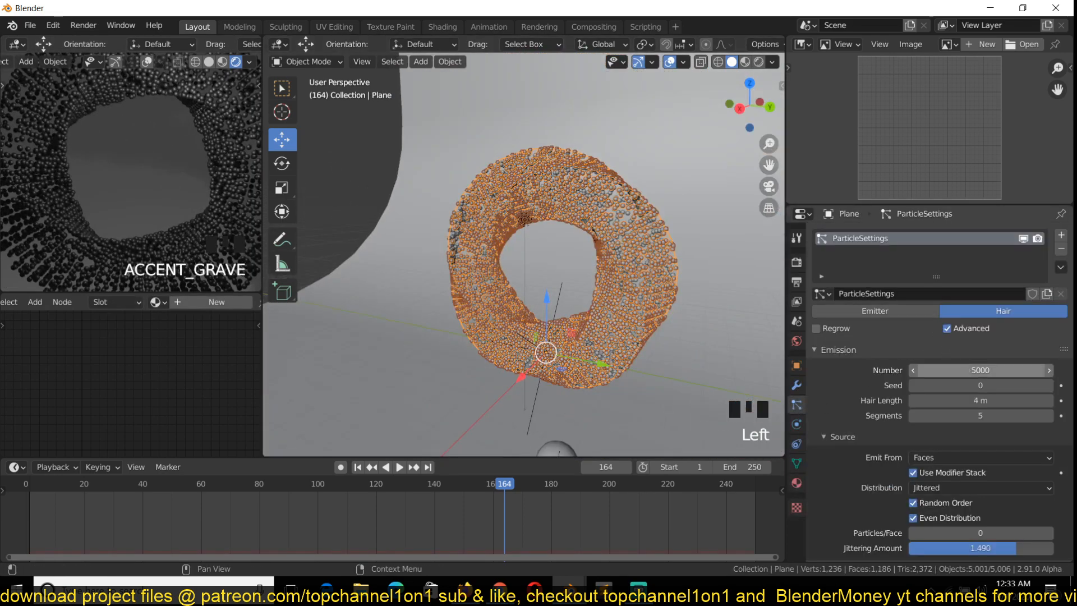
{"action": "left_click_drag", "start_coordinate": [954, 371], "coordinate": [1009, 370]}
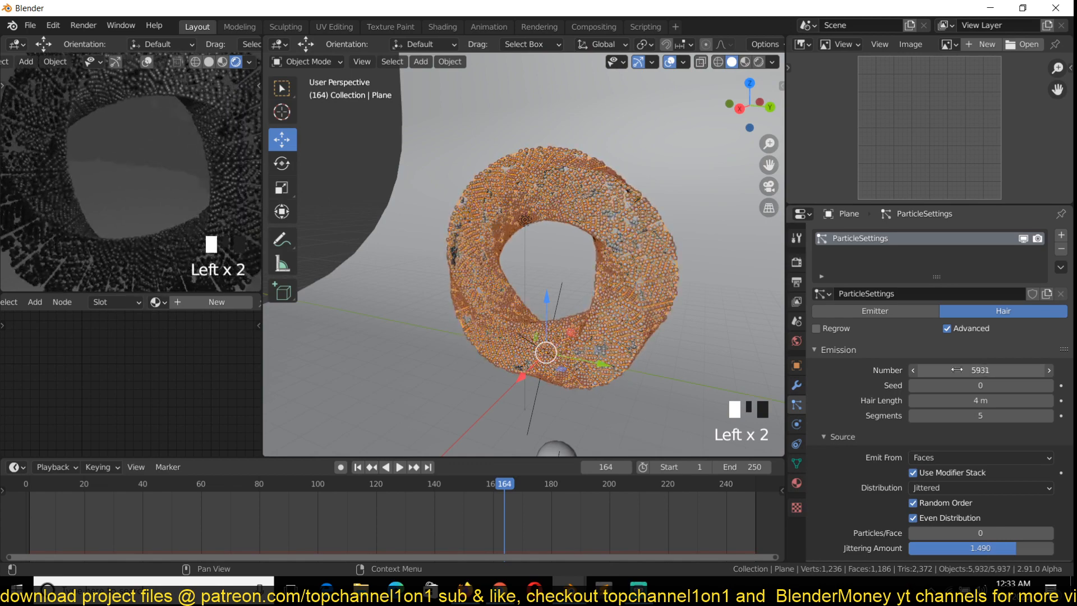
{"action": "left_click", "coordinate": [78, 194]}
Play the animation briefly to check the ring in the camera view, stopping at frame 194.
{"action": "scroll", "coordinate": [78, 195], "scroll_direction": "down", "scroll_amount": 4}
{"action": "scroll", "coordinate": [96, 201], "scroll_direction": "down", "scroll_amount": 2}
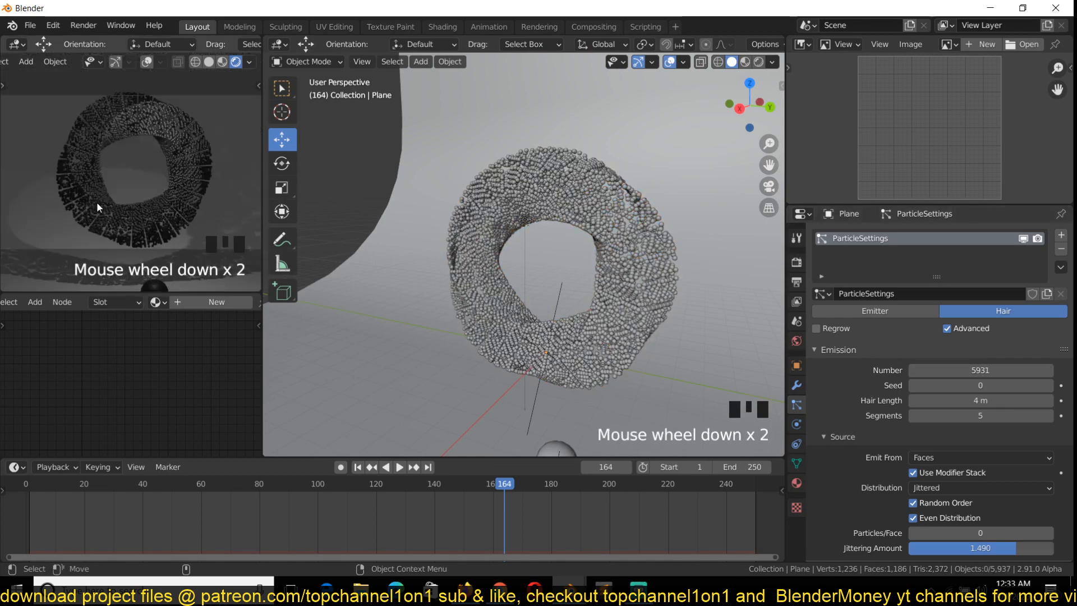
{"action": "key", "text": "space"}
{"action": "key", "text": "space"}
Select the point light near the ring and set the world background color to black.
{"action": "scroll", "coordinate": [514, 230], "scroll_direction": "down", "scroll_amount": 5}
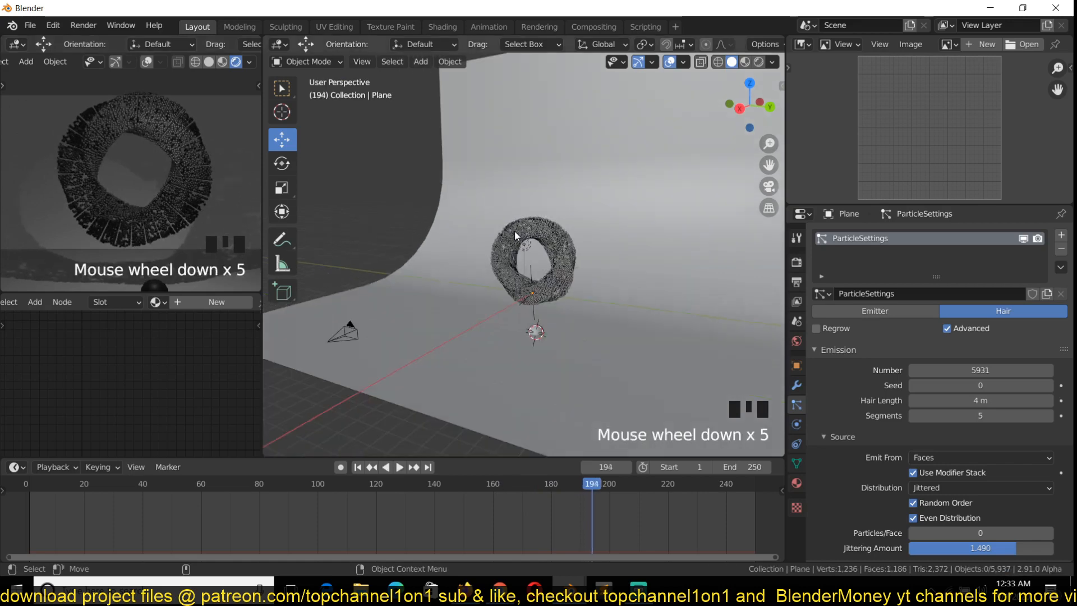
{"action": "double_click", "coordinate": [527, 248]}
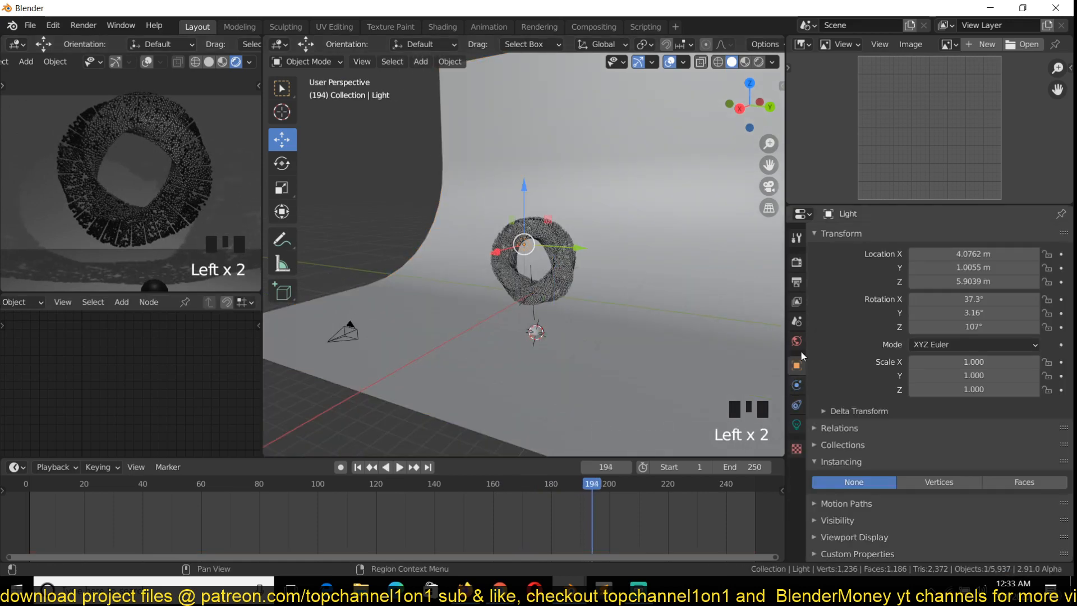
{"action": "left_click", "coordinate": [797, 341]}
{"action": "left_click", "coordinate": [987, 327]}
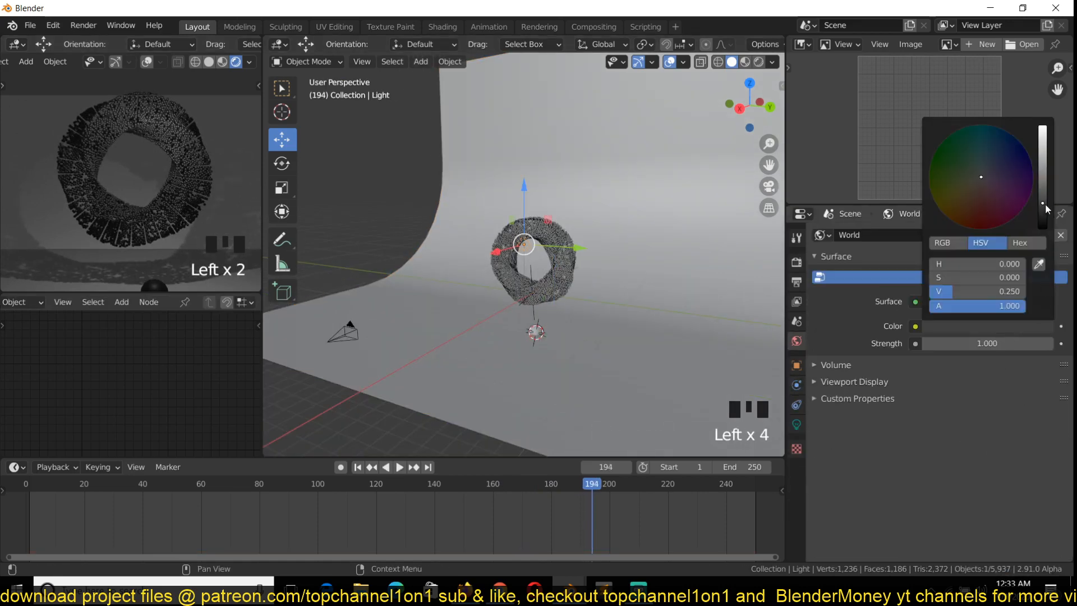
{"action": "left_click_drag", "start_coordinate": [1045, 203], "coordinate": [1044, 261]}
In the front view, move the point light behind the ring, about -7.04 m in X and -3.34 m in Z.
{"action": "key", "text": "KP_3"}
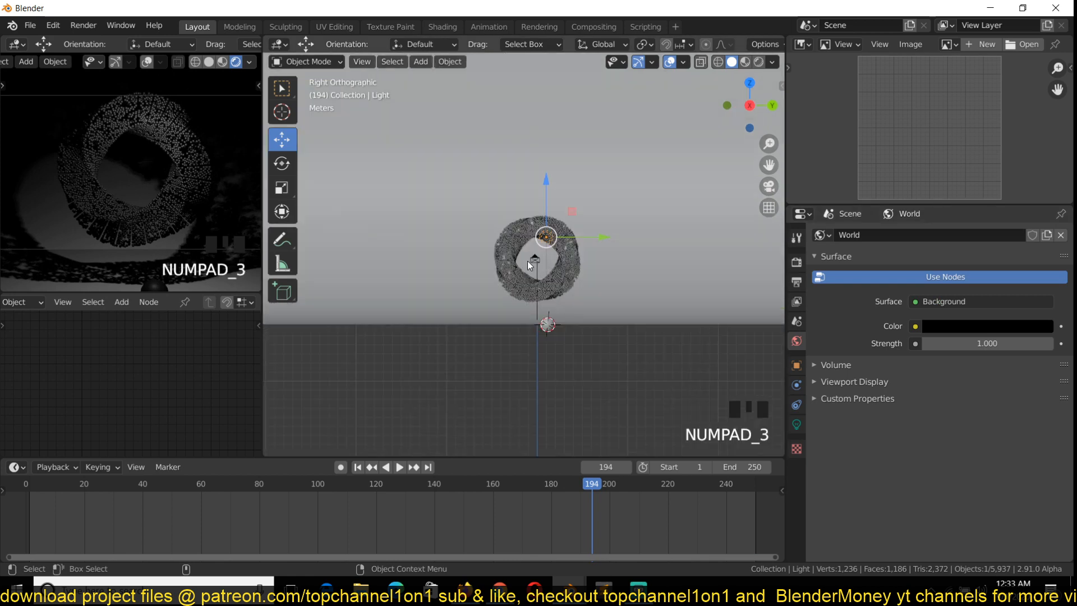
{"action": "key", "text": "KP_1"}
{"action": "key", "text": "KP_3"}
{"action": "key", "text": "KP_3"}
{"action": "key", "text": "KP_1"}
{"action": "key", "text": "g"}
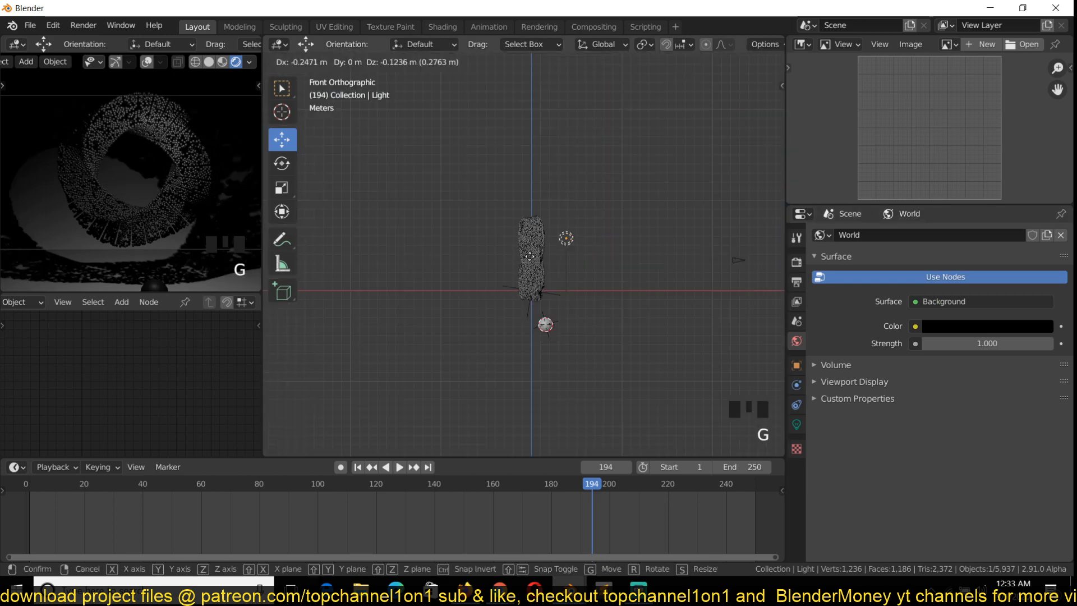
{"action": "left_click", "coordinate": [564, 285]}
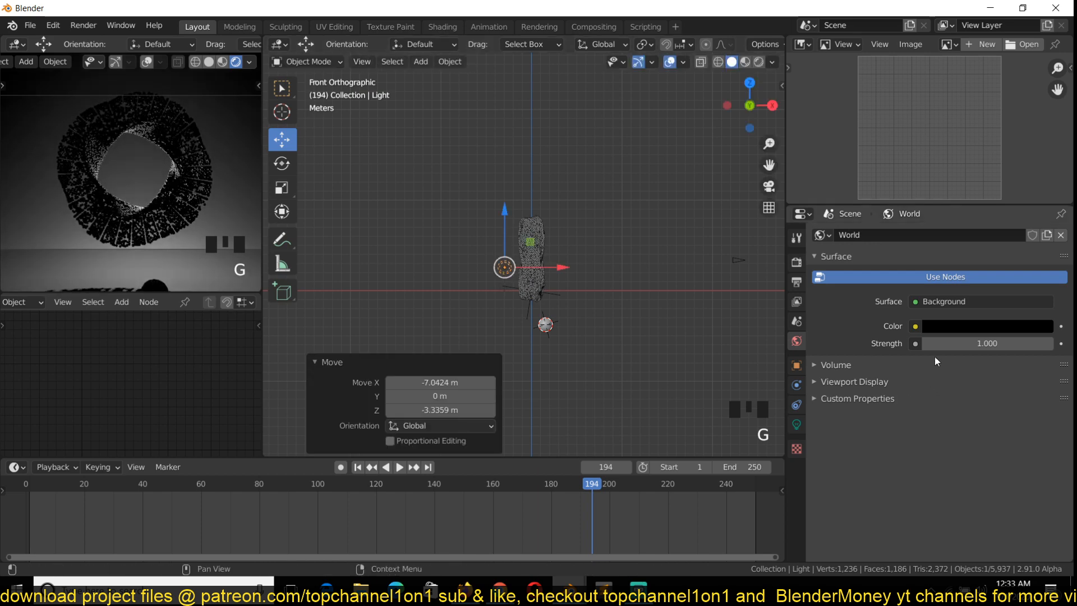
Change the point light's color to a warm light orange.
{"action": "left_click", "coordinate": [797, 425]}
{"action": "left_click", "coordinate": [971, 312]}
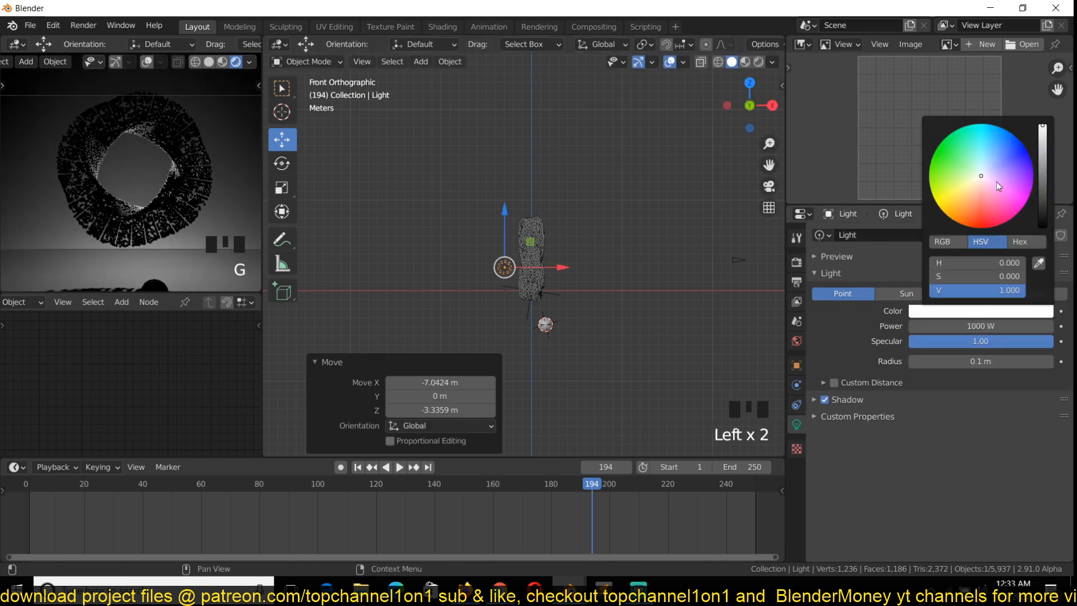
{"action": "left_click", "coordinate": [963, 207]}
{"action": "left_click_drag", "start_coordinate": [963, 207], "coordinate": [965, 194]}
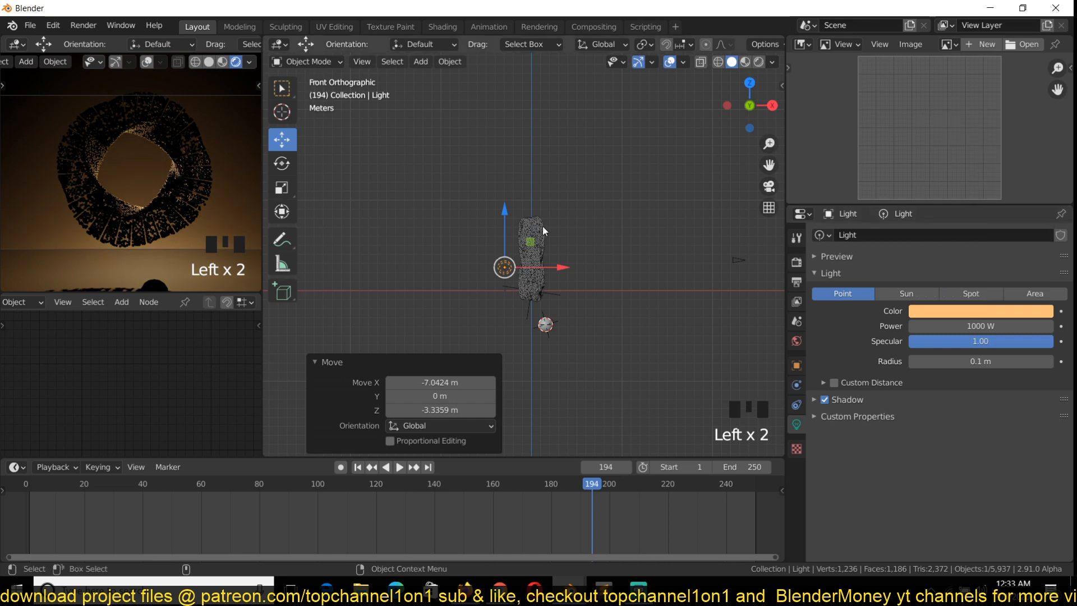
Give the backdrop plane a new material with a black base color.
{"action": "scroll", "coordinate": [543, 226], "scroll_direction": "down", "scroll_amount": 4}
{"action": "key", "text": "grave"}
{"action": "left_click", "coordinate": [390, 308]}
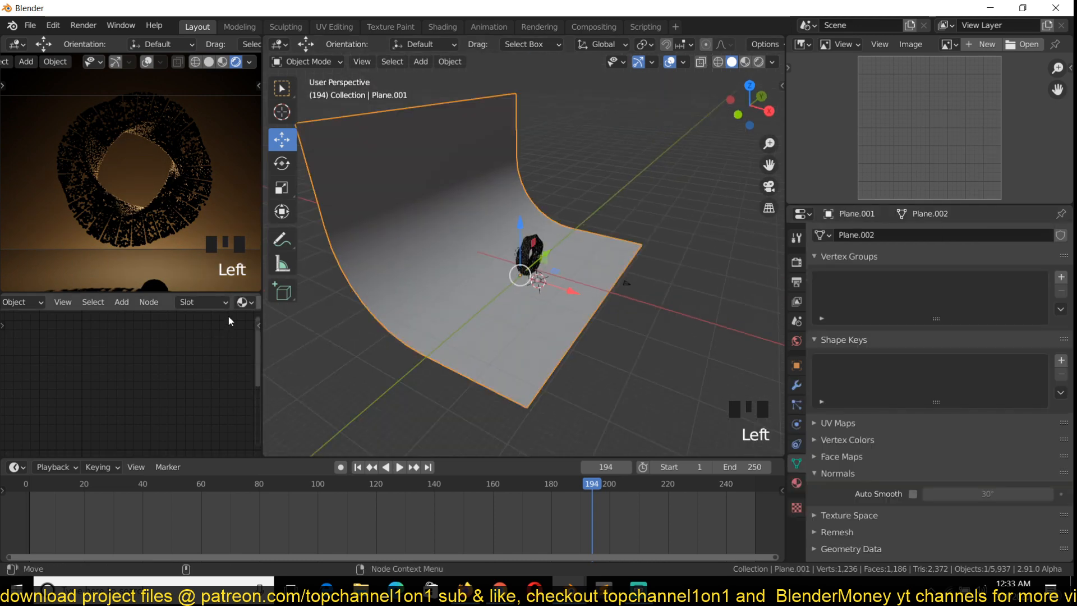
{"action": "scroll", "coordinate": [235, 302], "scroll_direction": "down", "scroll_amount": 4}
{"action": "left_click", "coordinate": [235, 302]}
{"action": "scroll", "coordinate": [213, 374], "scroll_direction": "up", "scroll_amount": 2}
{"action": "scroll", "coordinate": [184, 378], "scroll_direction": "up", "scroll_amount": 1}
{"action": "left_click", "coordinate": [179, 371]}
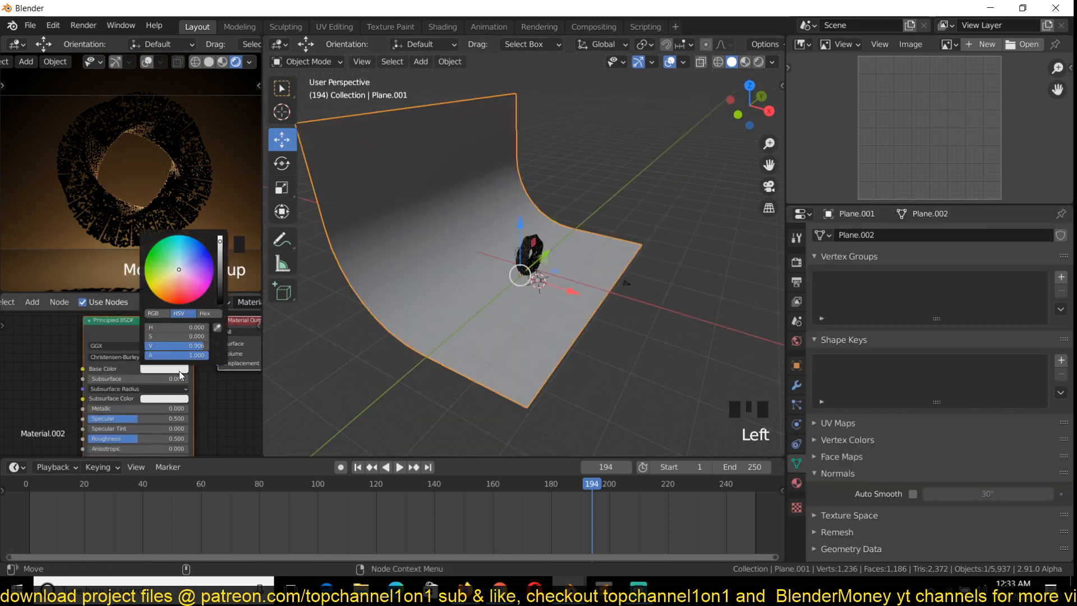
{"action": "left_click_drag", "start_coordinate": [214, 281], "coordinate": [230, 303]}
Duplicate the orange light in the front view and place the copy about 7.33 m in X and 5.54 m in Z away.
{"action": "scroll", "coordinate": [576, 302], "scroll_direction": "up", "scroll_amount": 8}
{"action": "key", "text": "grave"}
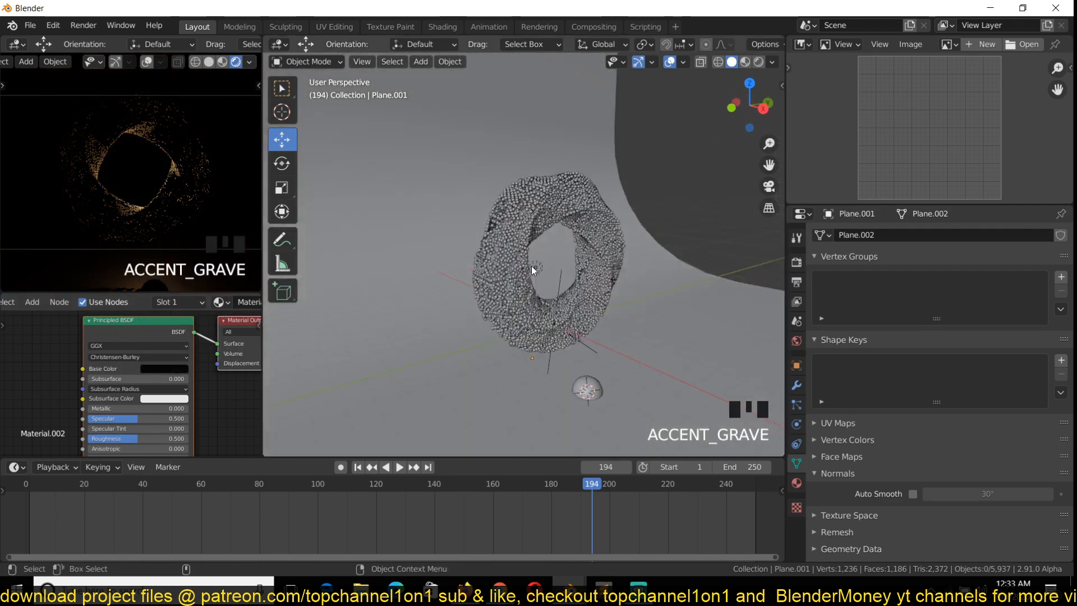
{"action": "scroll", "coordinate": [540, 271], "scroll_direction": "up", "scroll_amount": 3}
{"action": "scroll", "coordinate": [542, 271], "scroll_direction": "down", "scroll_amount": 3}
{"action": "left_click", "coordinate": [544, 286]}
{"action": "key", "text": "KP_1"}
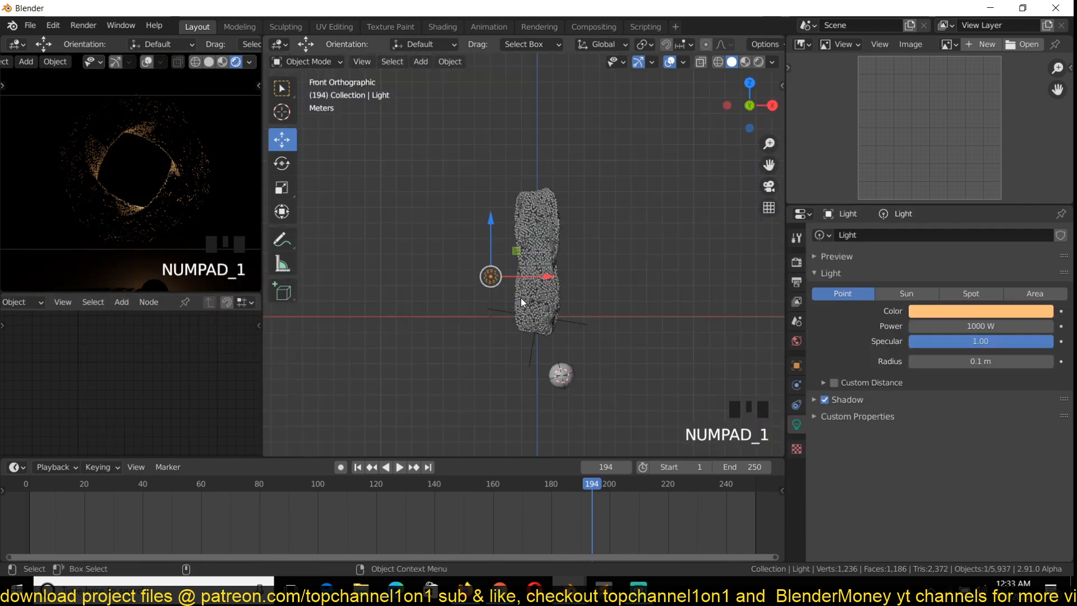
{"action": "key", "text": "shift+d"}
{"action": "left_click", "coordinate": [632, 208]}
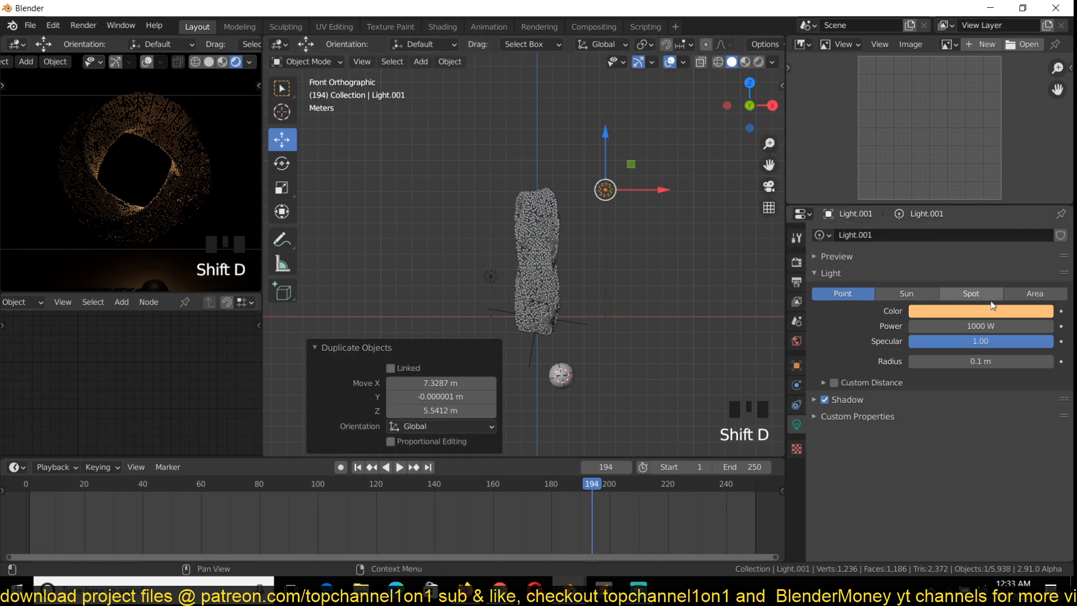
Set the duplicated light's color to light blue with hue 0.590 and saturation 0.488.
{"action": "left_click", "coordinate": [981, 311]}
{"action": "left_click_drag", "start_coordinate": [981, 189], "coordinate": [988, 171]}
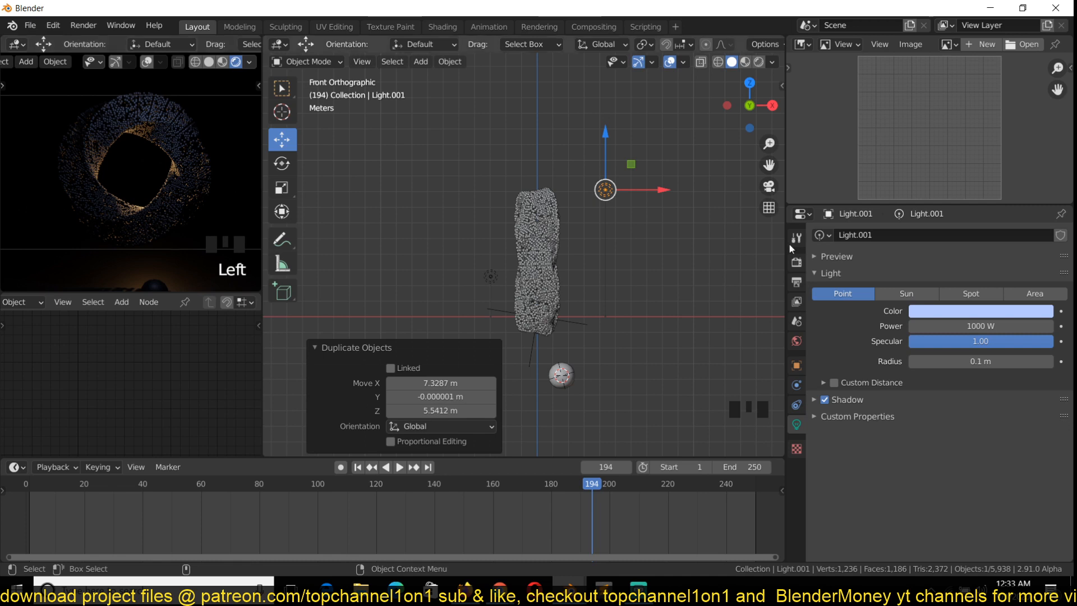
{"action": "left_click", "coordinate": [965, 311]}
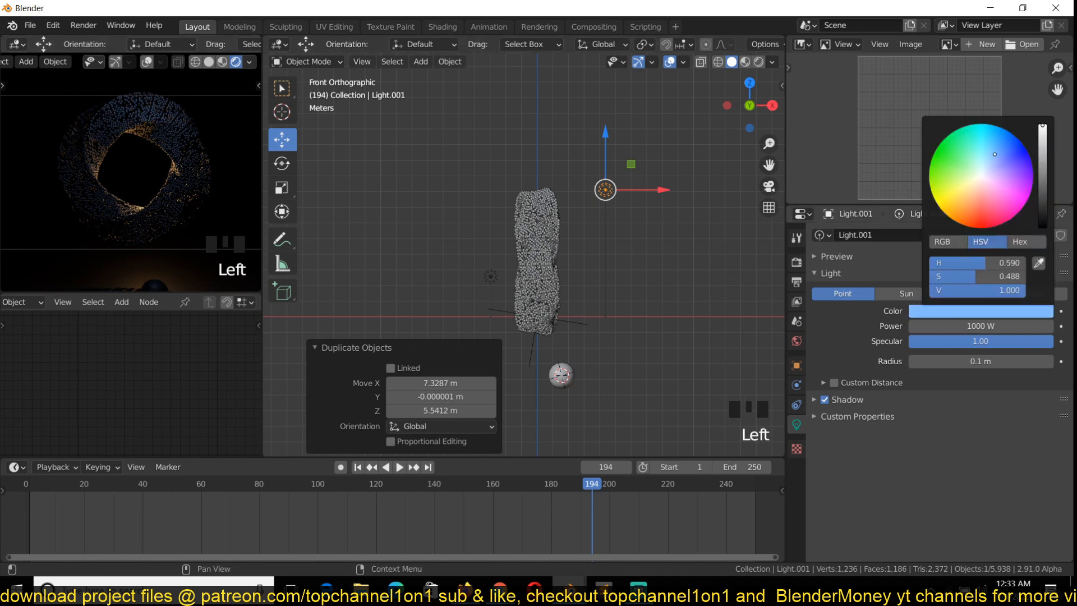
In the top view, duplicate the light blue light and place the copy about -3.4 m in X and -8.5 m in Y away.
{"action": "key", "text": "KP_7"}
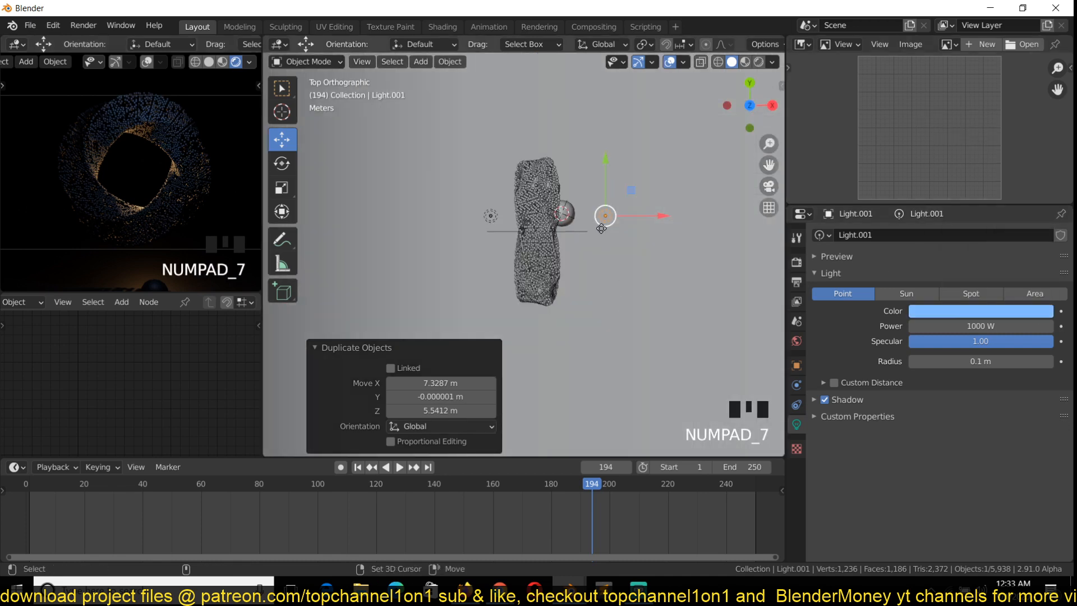
{"action": "key", "text": "shift+d"}
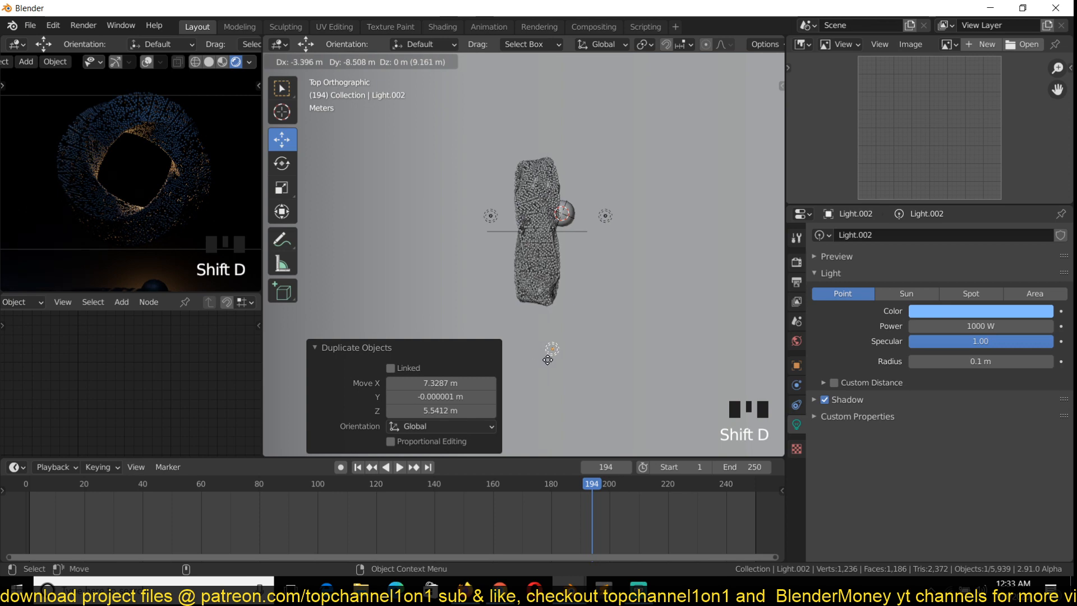
{"action": "left_click", "coordinate": [547, 359]}
Duplicate the light orange light and place the copy about 1.54 m in X and -6.33 m in Y away.
{"action": "left_click", "coordinate": [489, 219]}
{"action": "key", "text": "shift+d"}
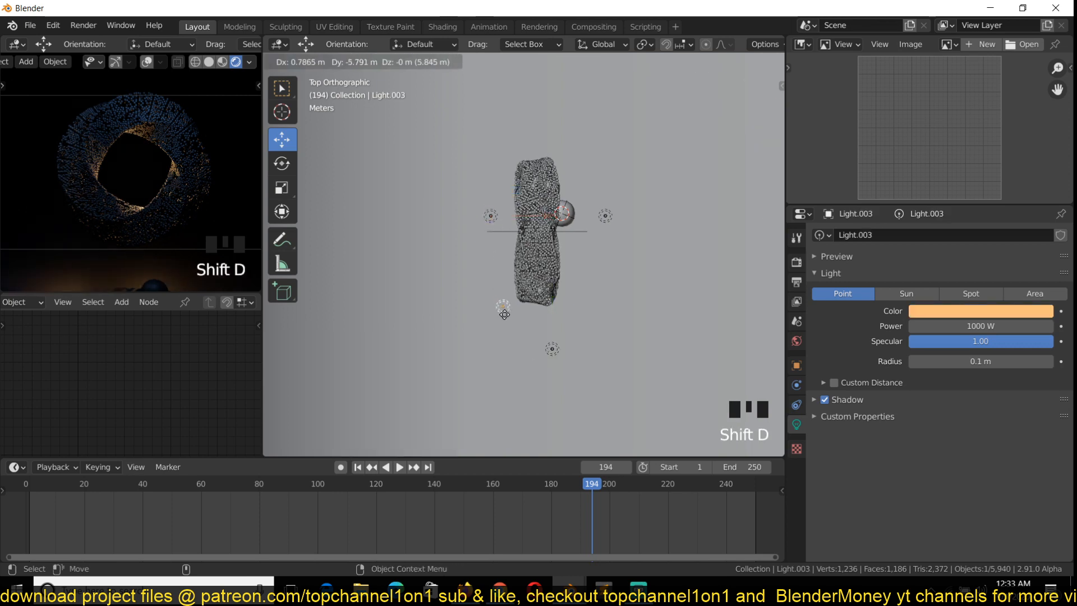
{"action": "left_click", "coordinate": [514, 320]}
Move the duplicated orange light about 4.92 m in Y and -4.15 m in Z, and make its color a saturated orange.
{"action": "key", "text": "grave"}
{"action": "key", "text": "grave"}
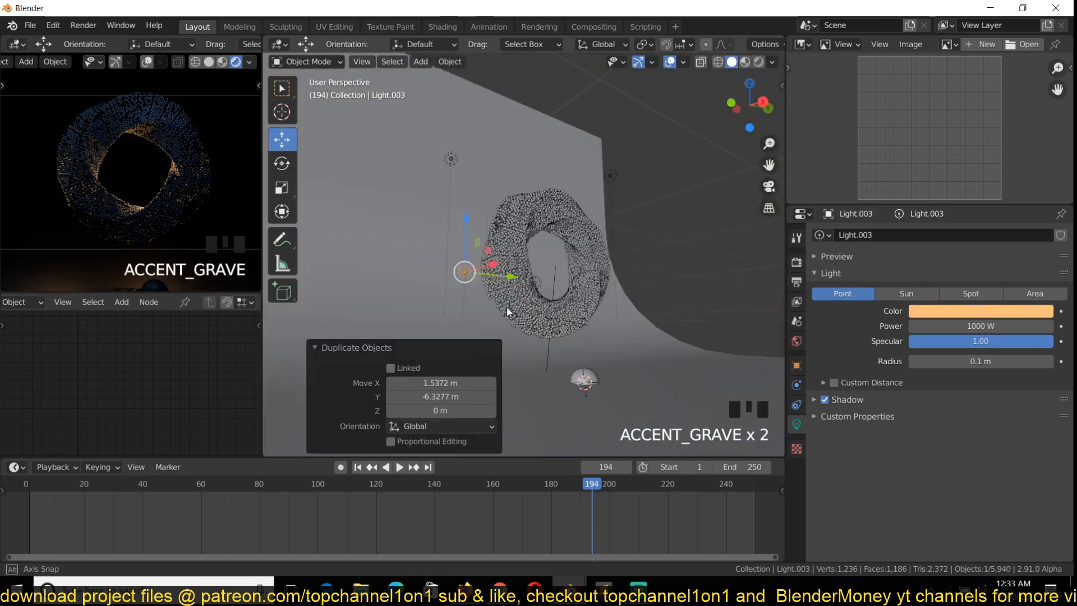
{"action": "left_click_drag", "start_coordinate": [486, 255], "coordinate": [559, 300]}
{"action": "left_click", "coordinate": [982, 311]}
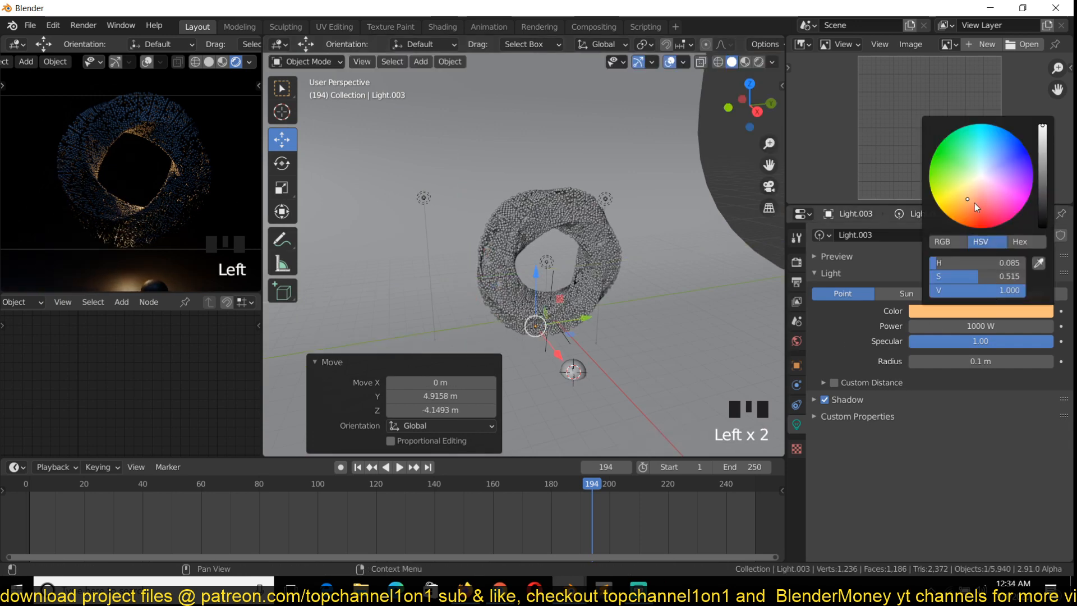
Set the render scale of the ring's particles to 0.034 and deselect everything.
{"action": "scroll", "coordinate": [596, 257], "scroll_direction": "up", "scroll_amount": 4}
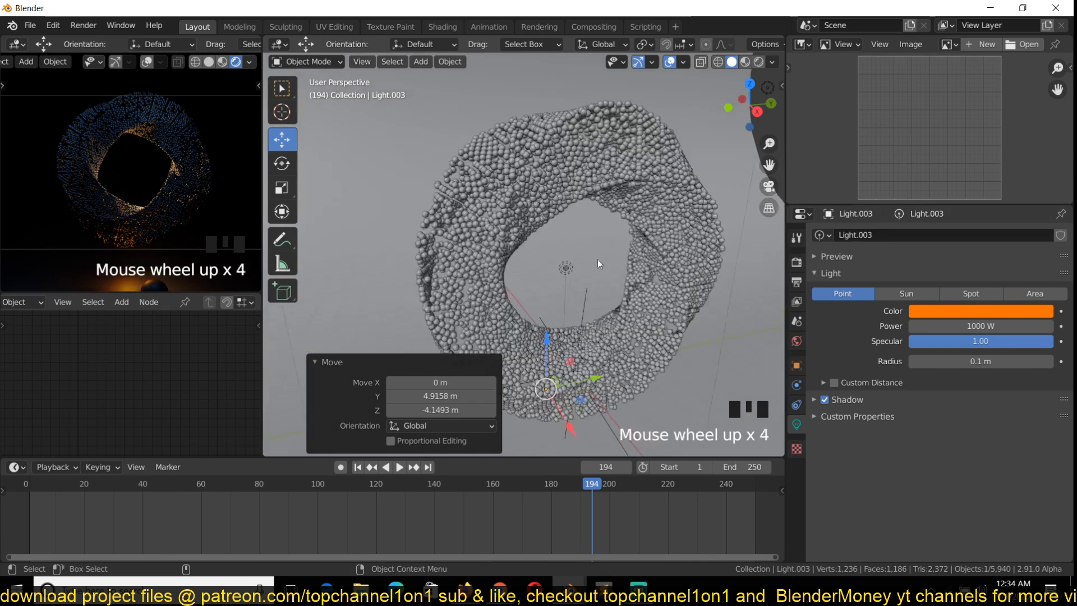
{"action": "left_click", "coordinate": [667, 237]}
{"action": "scroll", "coordinate": [864, 470], "scroll_direction": "down", "scroll_amount": 4}
{"action": "left_click", "coordinate": [797, 424]}
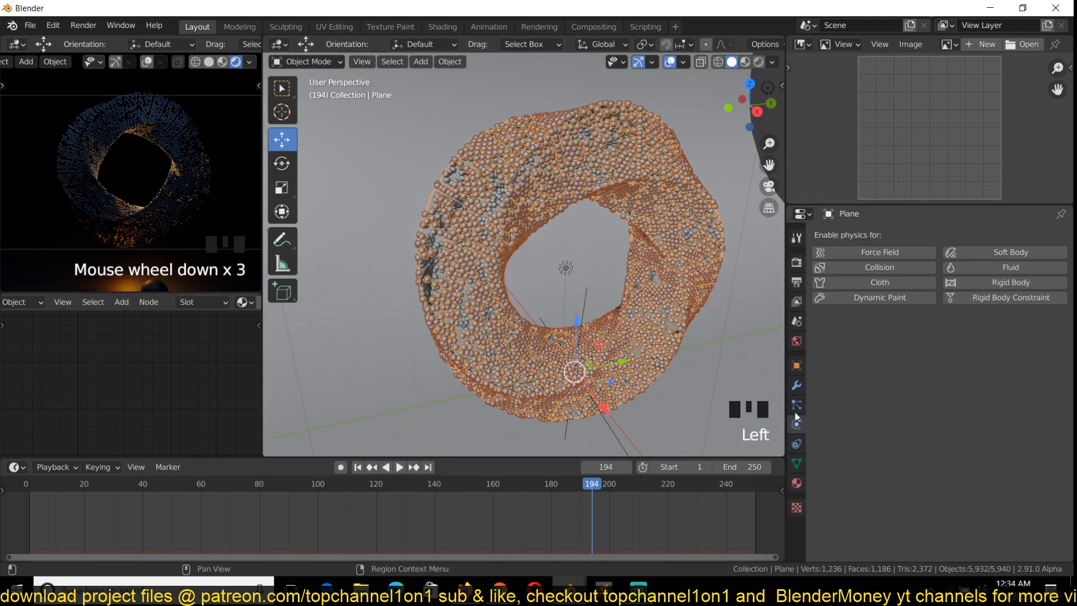
{"action": "left_click", "coordinate": [797, 405]}
{"action": "scroll", "coordinate": [926, 511], "scroll_direction": "down", "scroll_amount": 8}
{"action": "scroll", "coordinate": [925, 512], "scroll_direction": "down", "scroll_amount": 4}
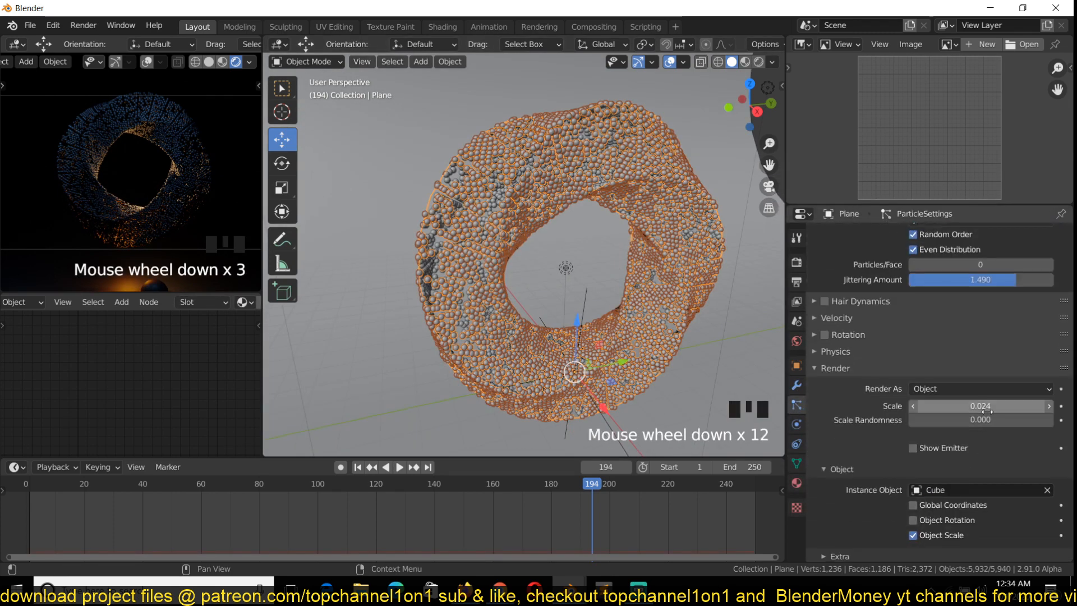
{"action": "mouse_move", "coordinate": [994, 403]}
{"action": "left_mouse_down", "text": "shift"}
{"action": "mouse_move", "coordinate": [1027, 403]}
{"action": "mouse_move", "coordinate": [1010, 402]}
{"action": "left_mouse_up", "text": "shift"}
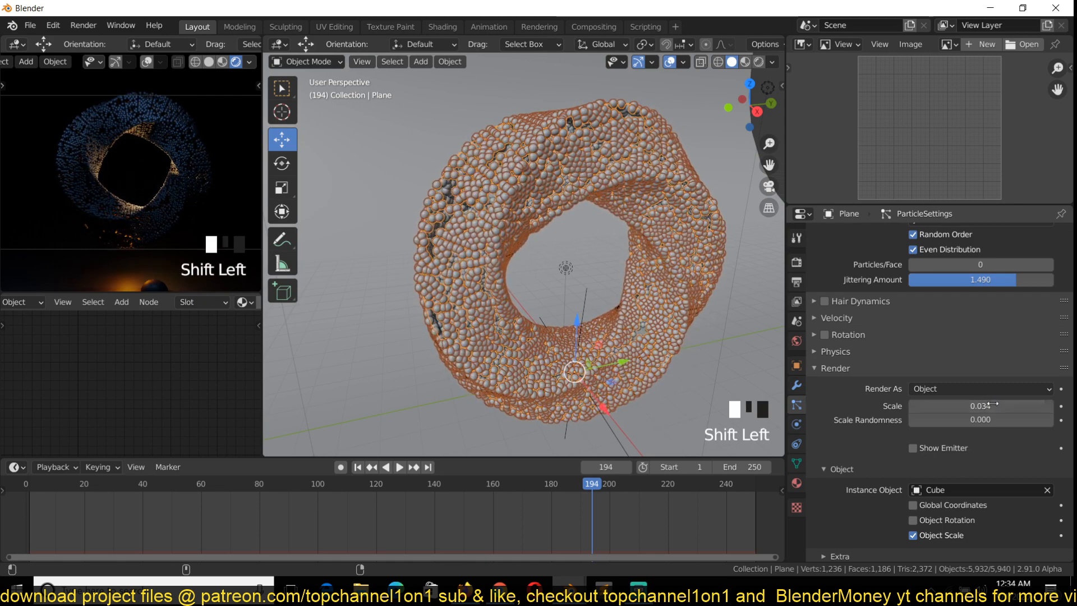
{"action": "key", "text": "alt+a"}
Play the animation to check the particle ring under the colored lights in the camera view.
{"action": "scroll", "coordinate": [128, 210], "scroll_direction": "up", "scroll_amount": 4}
{"action": "scroll", "coordinate": [128, 209], "scroll_direction": "down", "scroll_amount": 3}
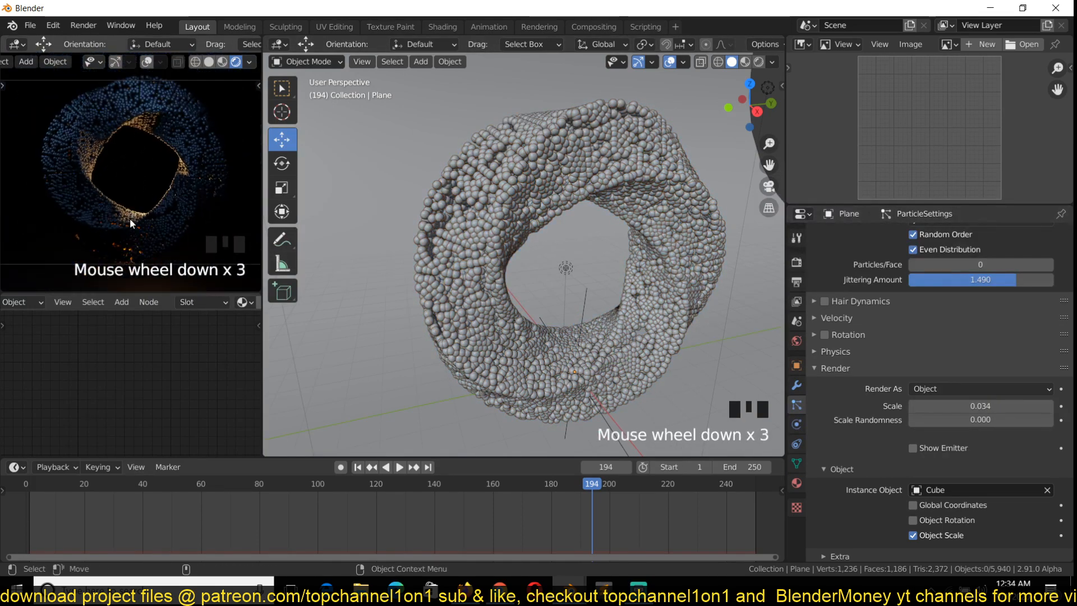
{"action": "key", "text": "space"}
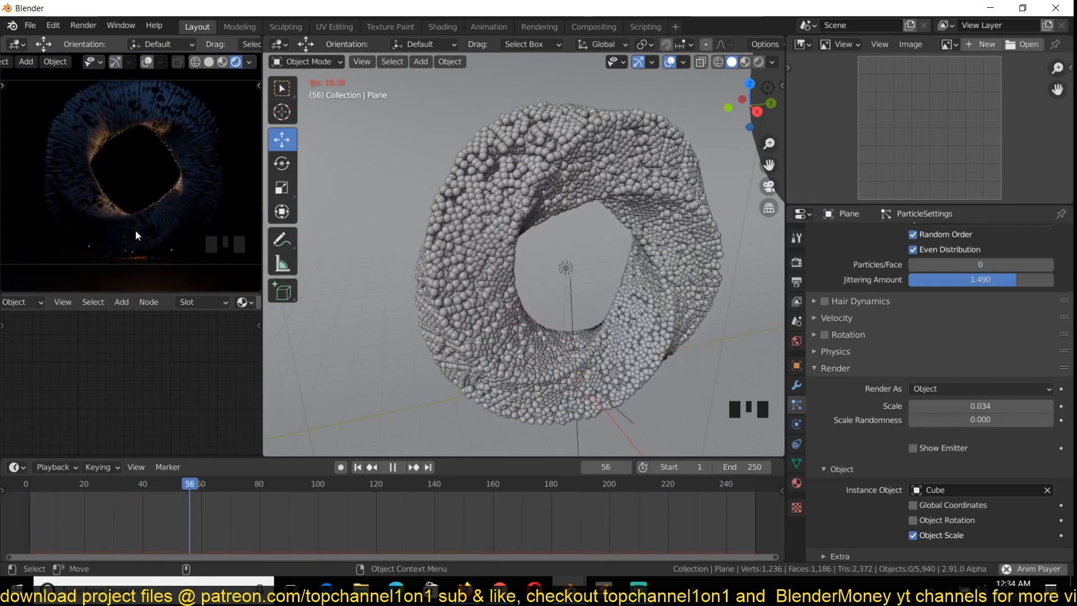
{"action": "key", "text": "space"}
Bring up the reference render 0210.jpg to examine the glowing particle ring, then put it away.
{"action": "mouse_move", "coordinate": [569, 586]}
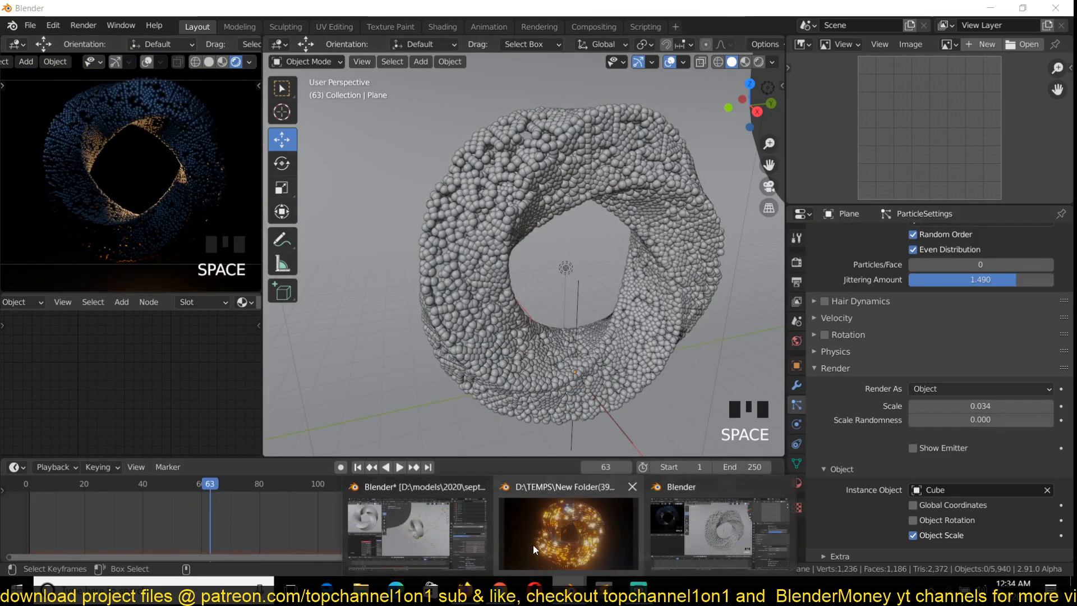
{"action": "left_click", "coordinate": [558, 538]}
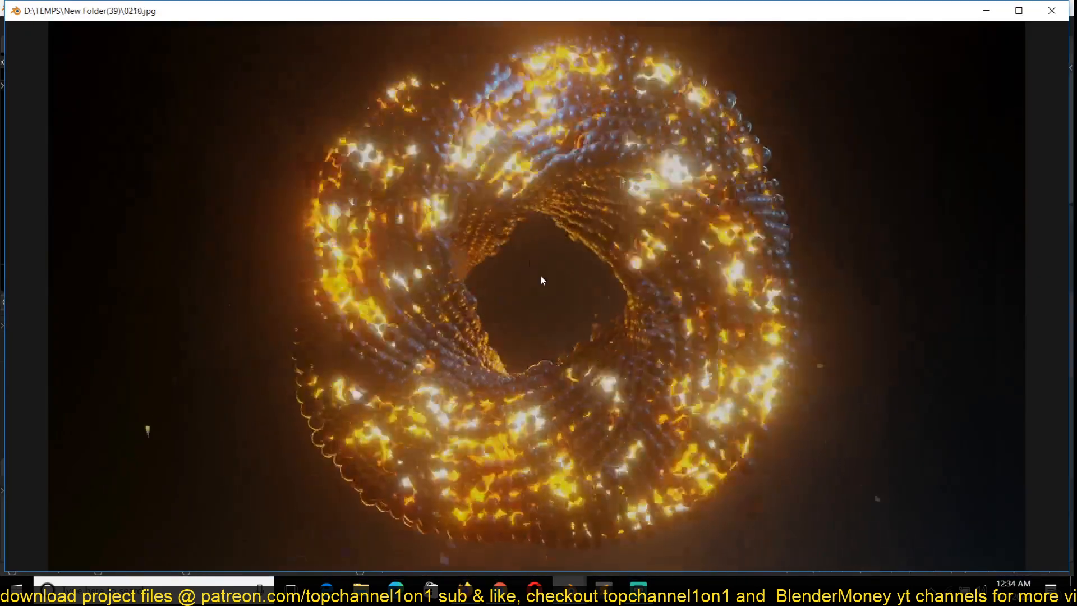
{"action": "left_click", "coordinate": [1000, 13]}
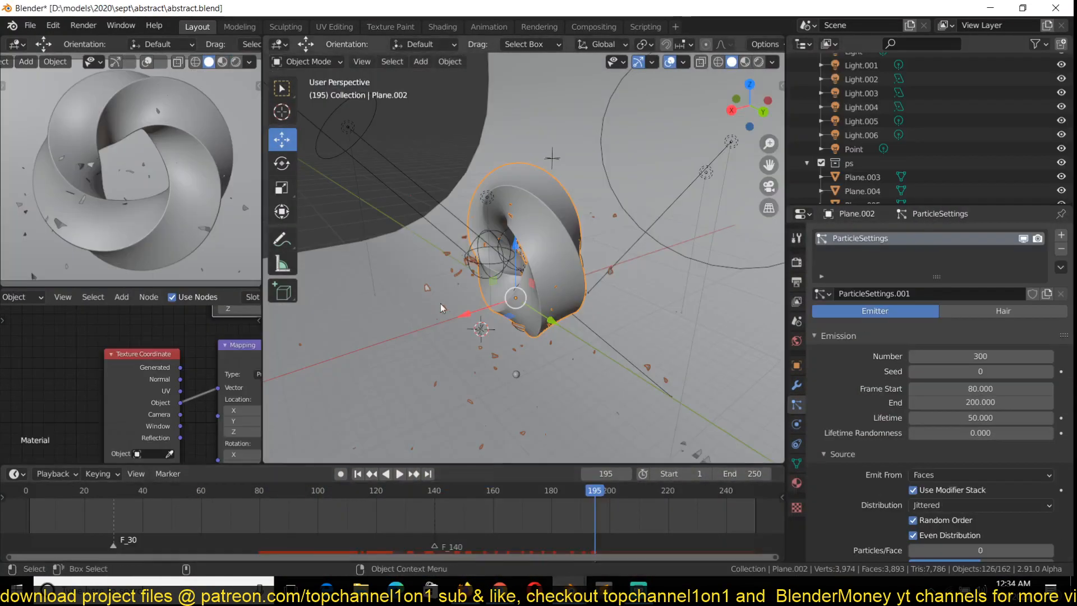
In the reference file abstract.blend, show both 3D viewports in material preview to examine the glowing ring.
{"action": "scroll", "coordinate": [643, 140], "scroll_direction": "up", "scroll_amount": 2}
{"action": "left_click", "coordinate": [746, 61]}
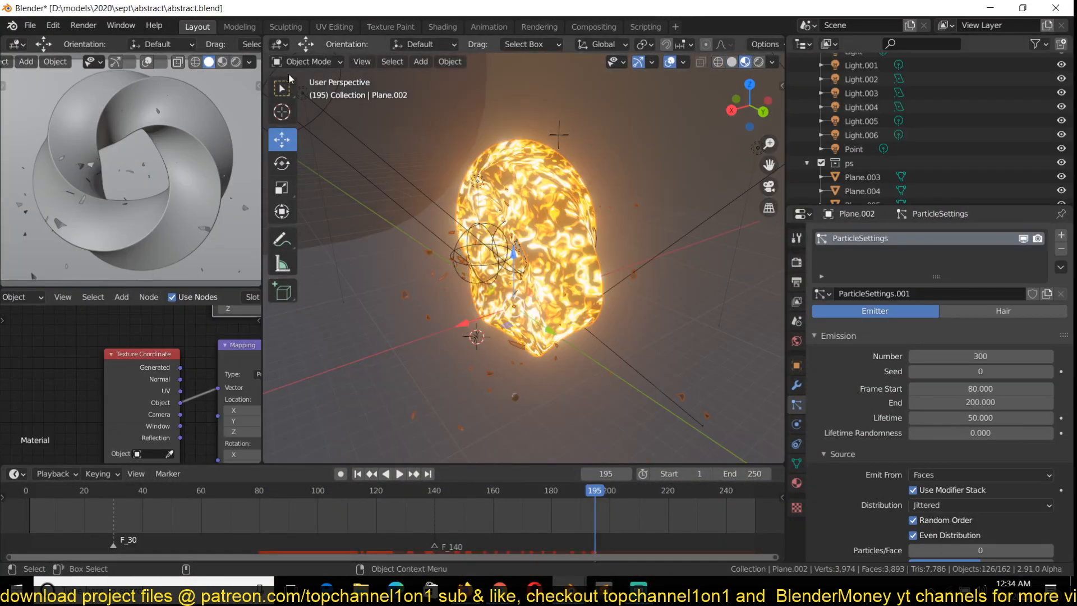
{"action": "left_click", "coordinate": [222, 61]}
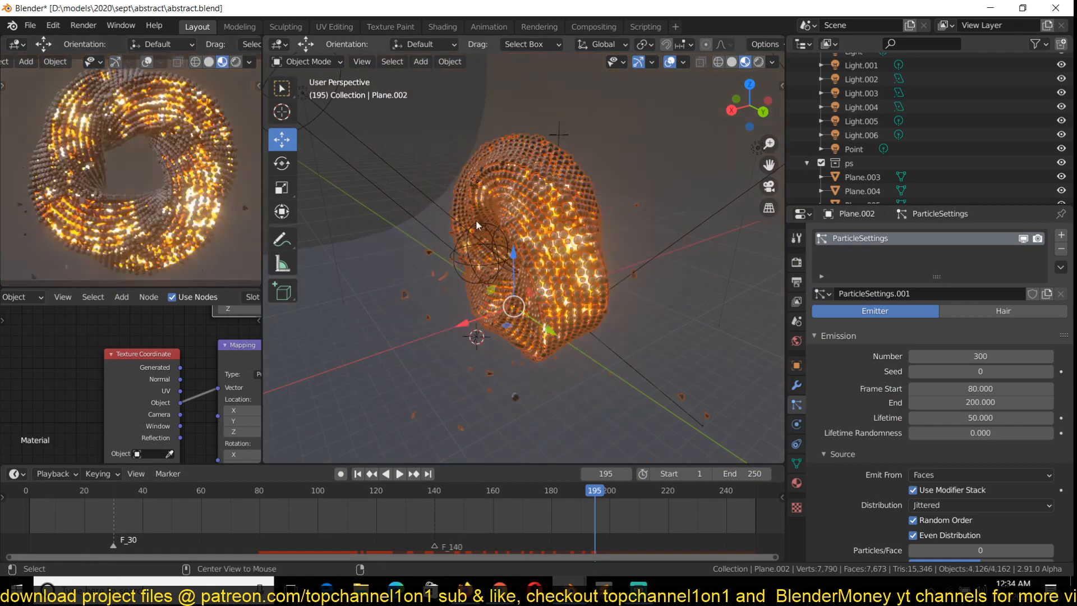
Isolate the reference ring mesh, play its animation to study the spreading glow, and return to the working file.
{"action": "left_click", "coordinate": [578, 249]}
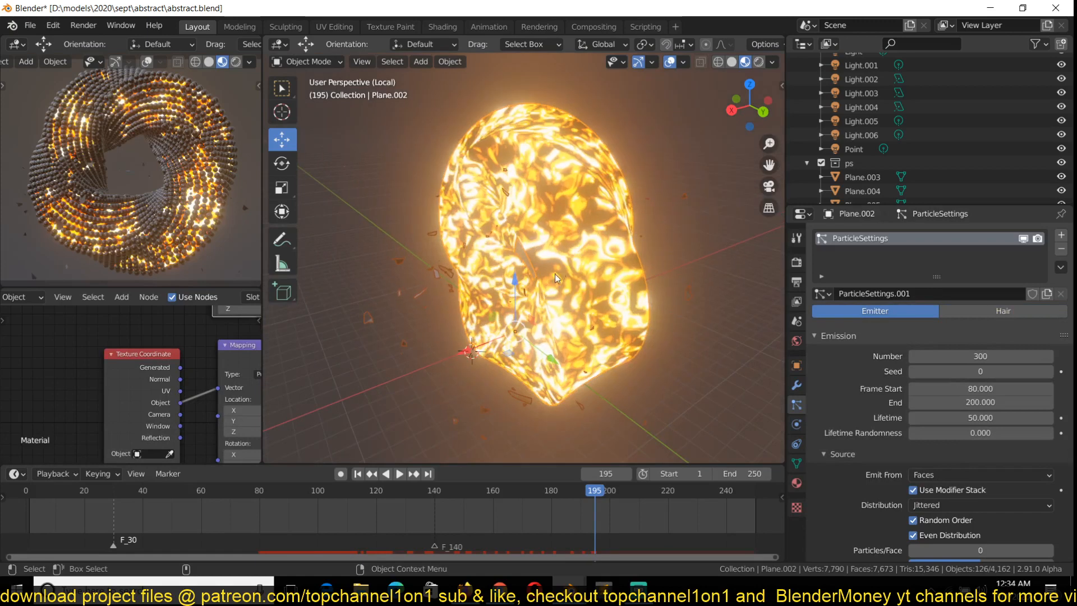
{"action": "left_click", "coordinate": [12, 540]}
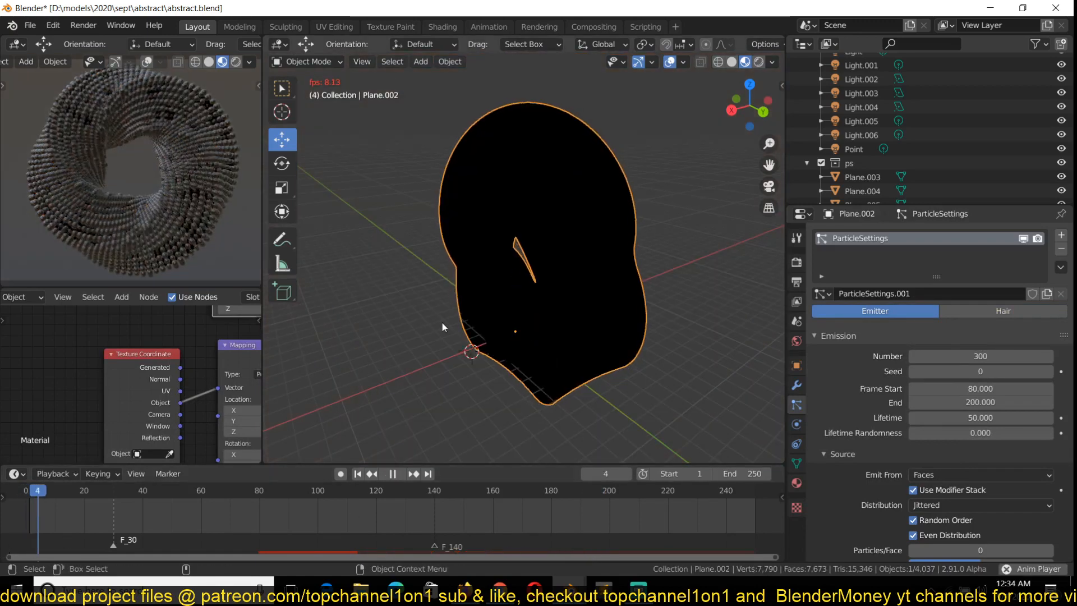
{"action": "key", "text": "space"}
{"action": "scroll", "coordinate": [449, 320], "scroll_direction": "down", "scroll_amount": 3}
{"action": "scroll", "coordinate": [500, 290], "scroll_direction": "up", "scroll_amount": 5}
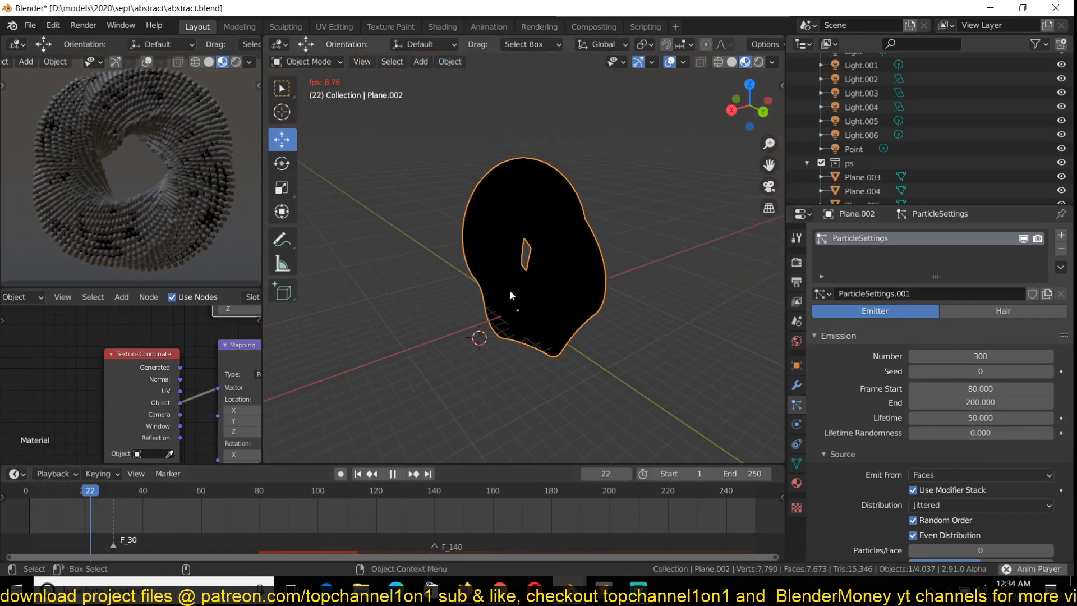
{"action": "middle_click_drag", "start_coordinate": [545, 275], "coordinate": [517, 267]}
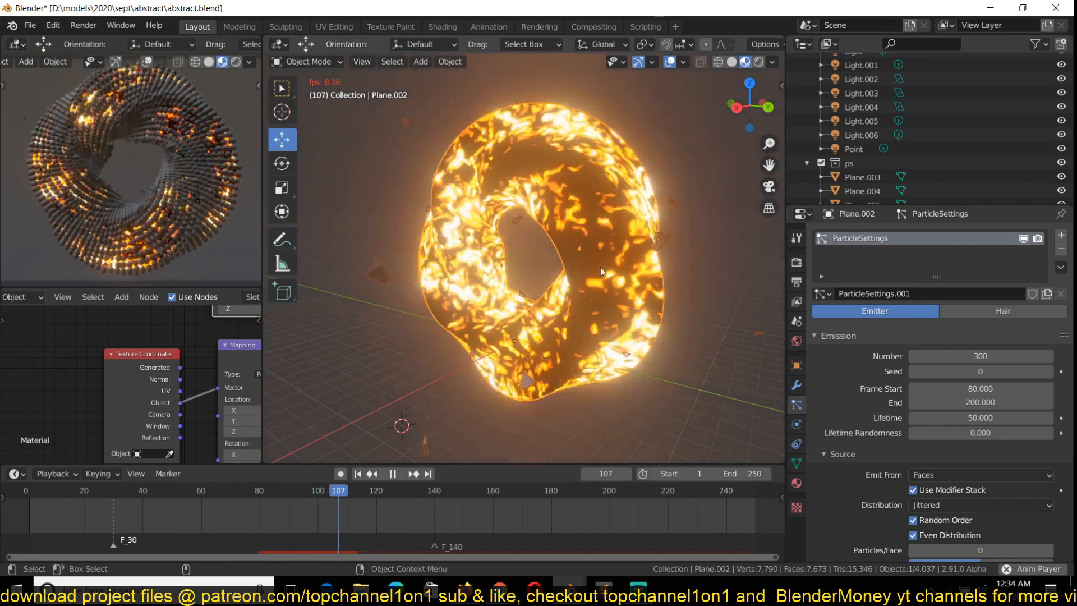
{"action": "key", "text": "Escape"}
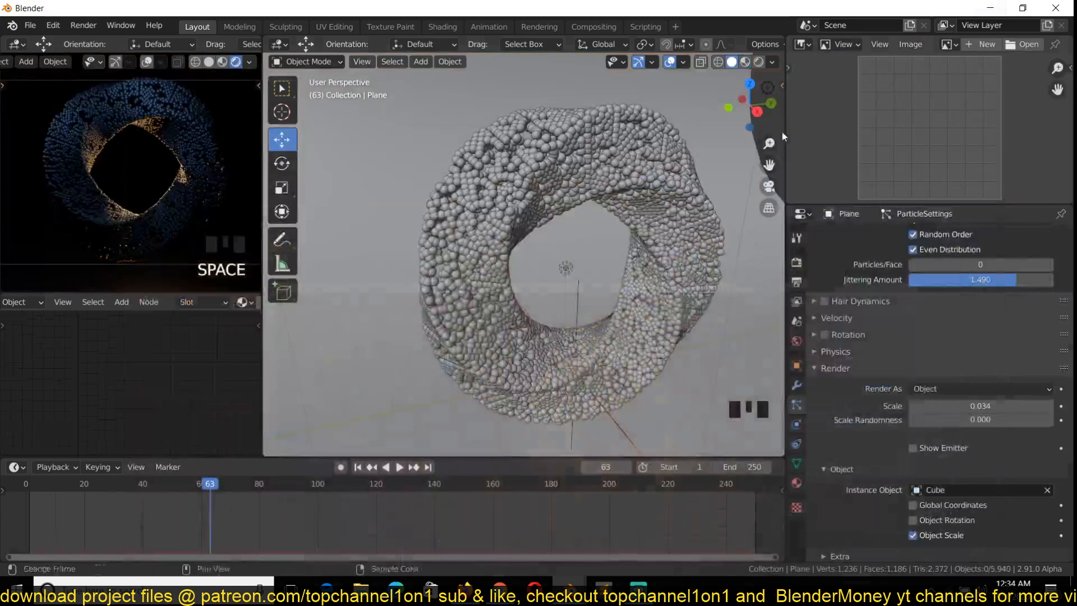
Duplicate the particle ring in place, without offset.
{"action": "left_click", "coordinate": [611, 221]}
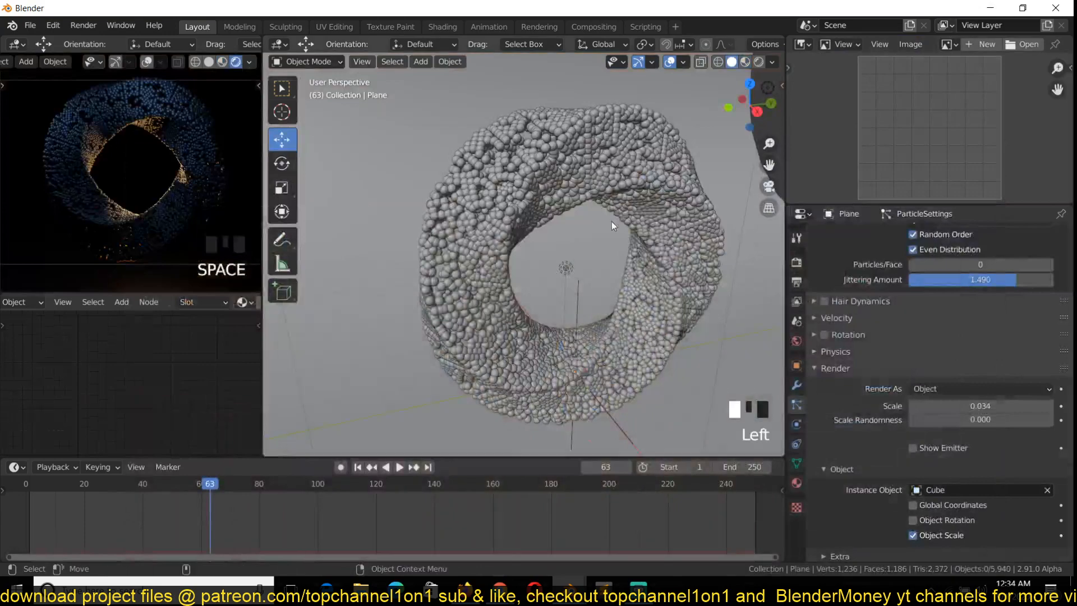
{"action": "left_click", "coordinate": [601, 261]}
{"action": "scroll", "coordinate": [624, 285], "scroll_direction": "down", "scroll_amount": 2}
{"action": "scroll", "coordinate": [624, 285], "scroll_direction": "up", "scroll_amount": 1}
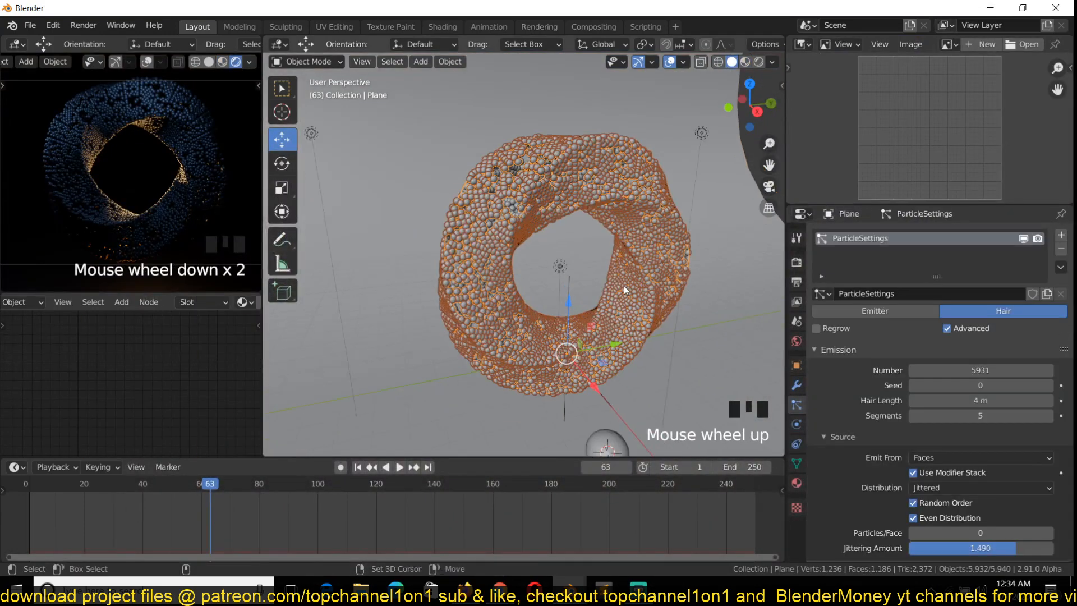
{"action": "key", "text": "shift+d"}
{"action": "key", "text": "Escape"}
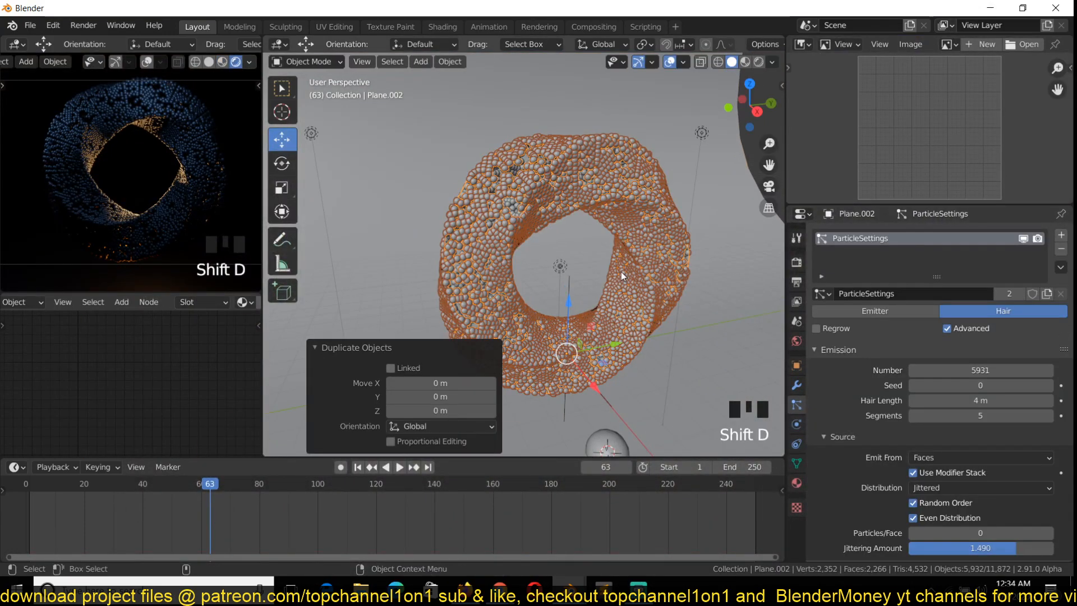
Isolate the duplicated ring in local view and remove its particle system.
{"action": "key", "text": "KP_Divide"}
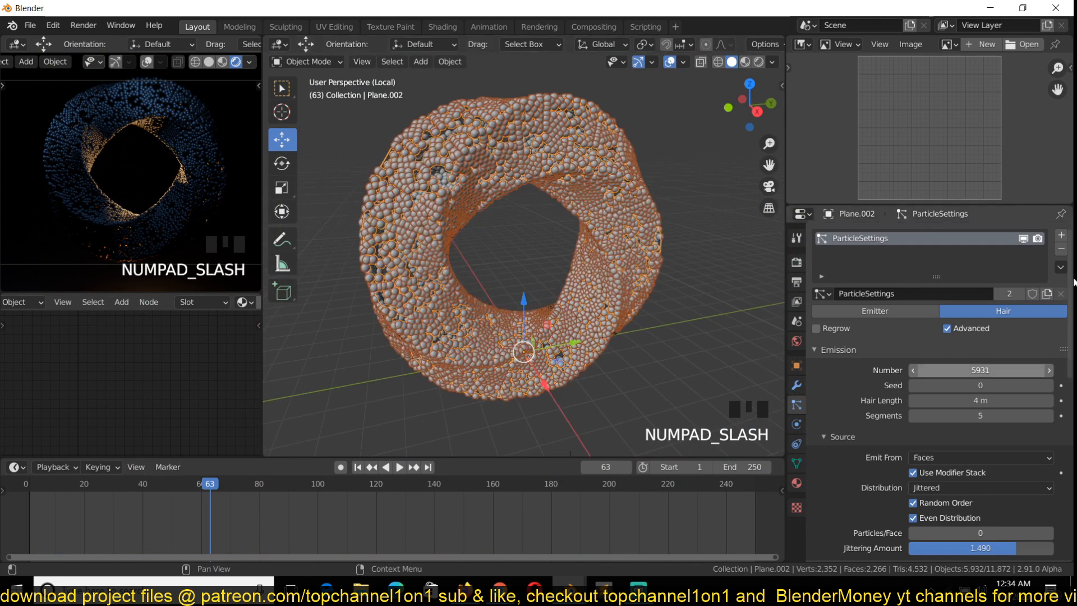
{"action": "left_click", "coordinate": [1061, 248]}
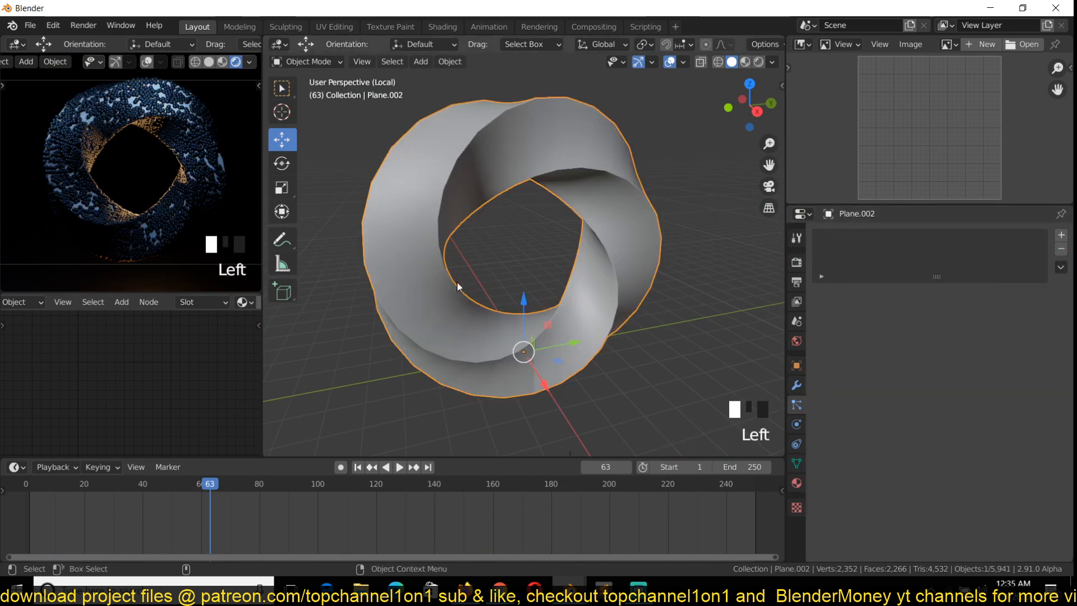
{"action": "key", "text": "grave"}
{"action": "key", "text": "grave"}
Play the animation to check the duplicated ring's twisting surface.
{"action": "key", "text": "space"}
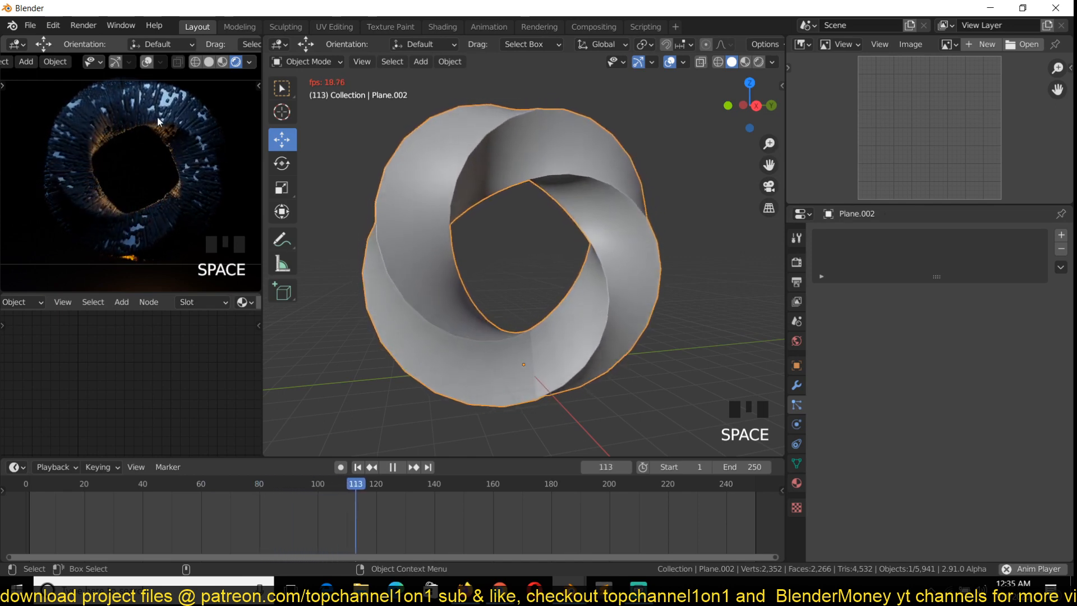
{"action": "key", "text": "space"}
{"action": "key", "text": "grave"}
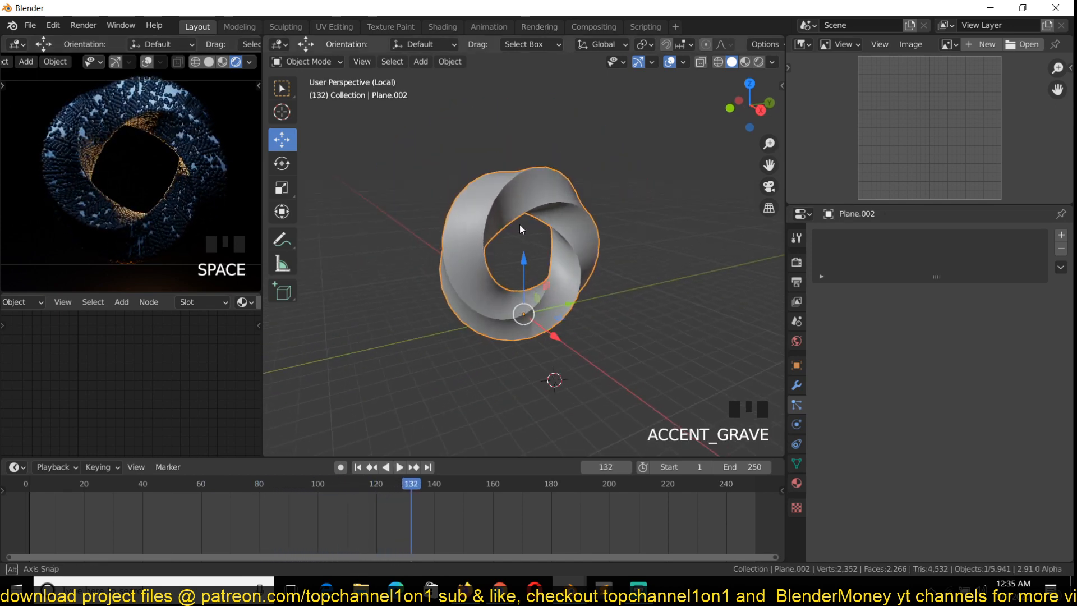
{"action": "key", "text": "space"}
{"action": "scroll", "coordinate": [520, 226], "scroll_direction": "up", "scroll_amount": 3}
{"action": "key", "text": "space"}
Show the main viewport in material preview and give the duplicated ring a new material.
{"action": "scroll", "coordinate": [225, 302], "scroll_direction": "down", "scroll_amount": 4}
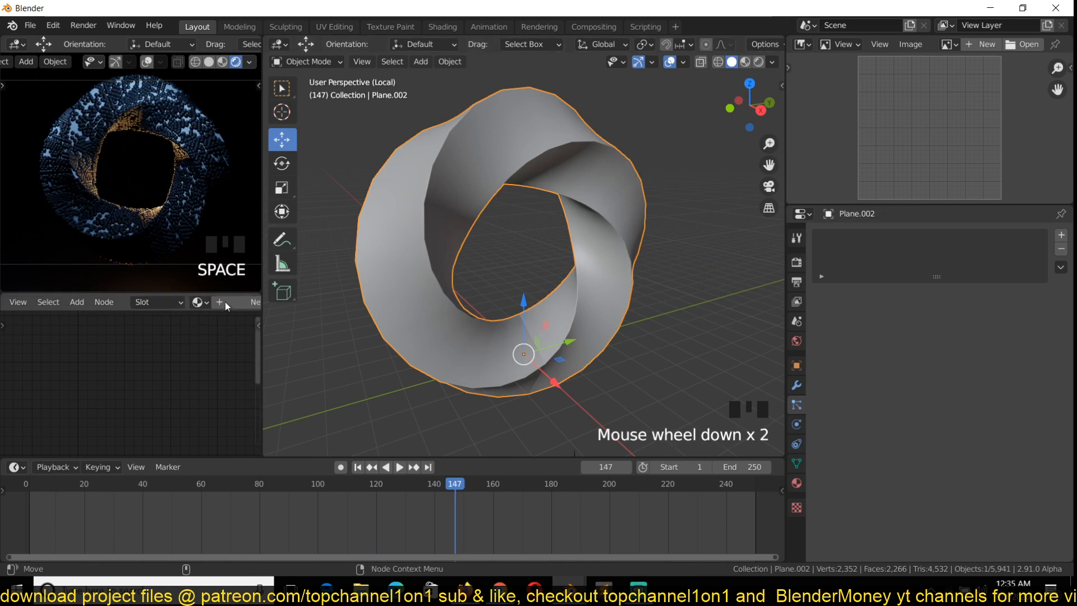
{"action": "left_click", "coordinate": [746, 61]}
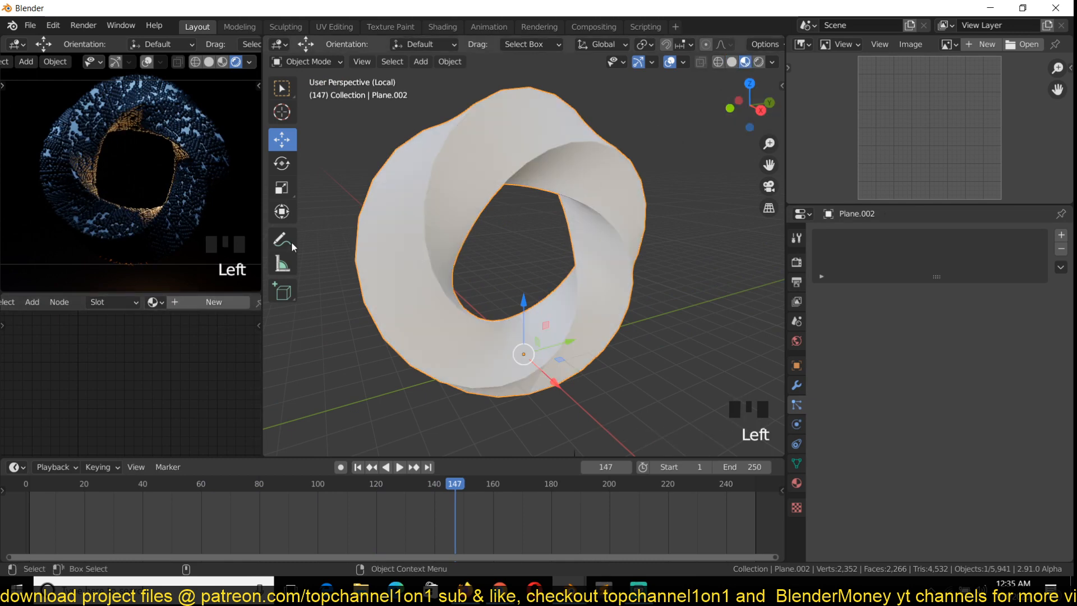
{"action": "left_click", "coordinate": [224, 302]}
{"action": "left_click", "coordinate": [187, 365]}
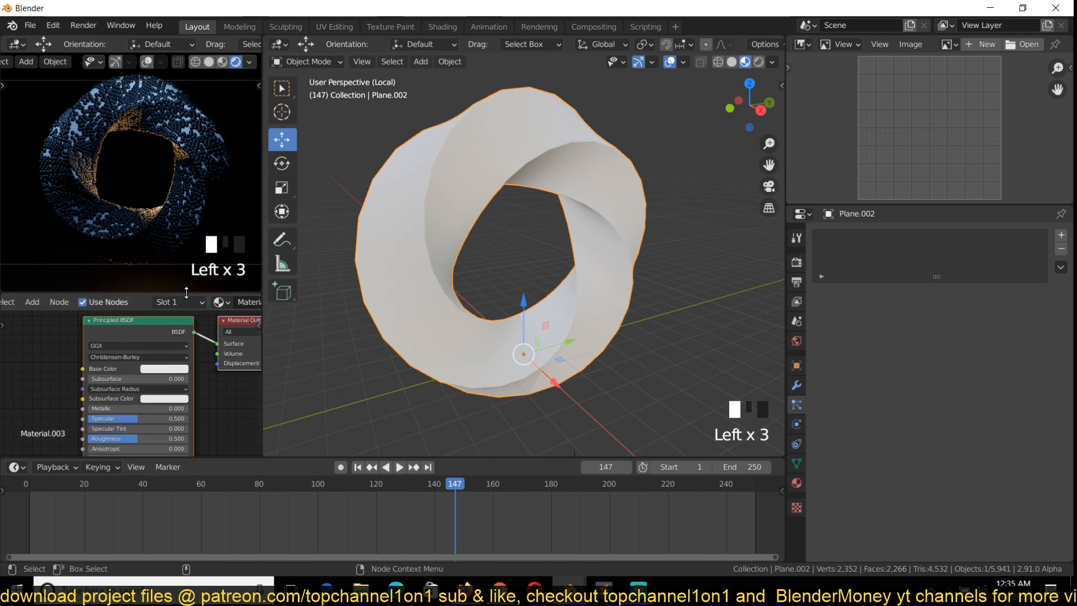
Enlarge the shader editor and add a Noise Texture node beside the Principled BSDF.
{"action": "left_click_drag", "start_coordinate": [187, 293], "coordinate": [186, 197]}
{"action": "scroll", "coordinate": [107, 326], "scroll_direction": "down", "scroll_amount": 3}
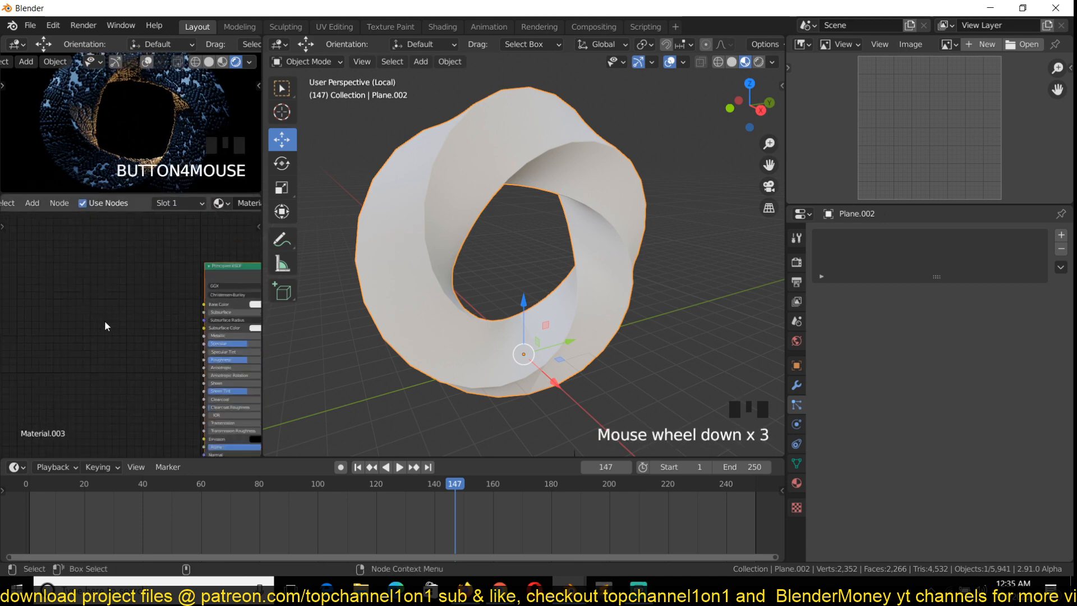
{"action": "key", "text": "shift+a"}
{"action": "mouse_move", "coordinate": [113, 376]}
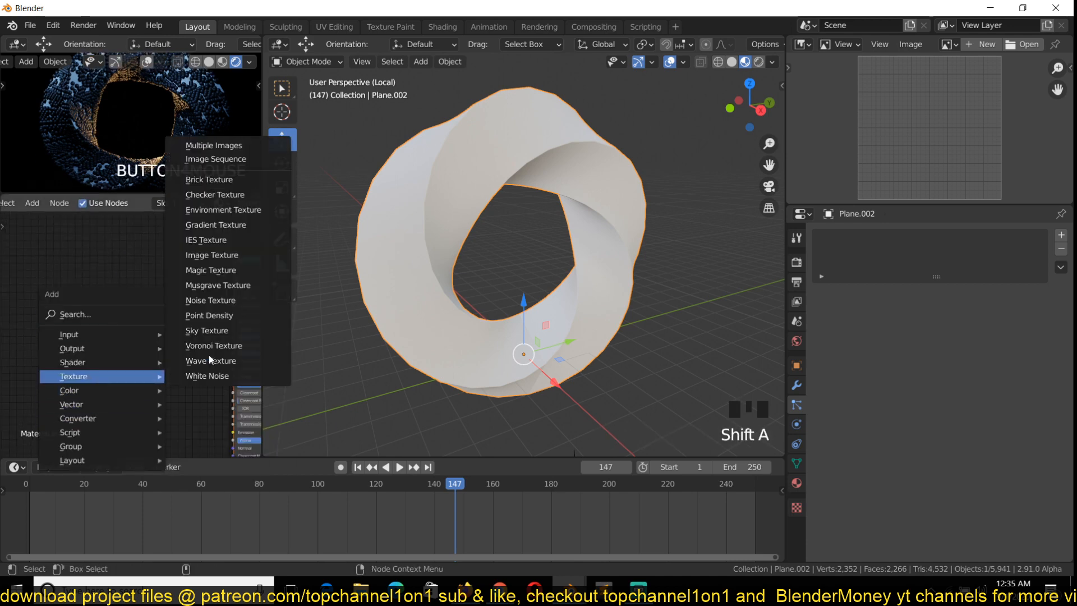
{"action": "left_click", "coordinate": [215, 300]}
{"action": "left_click", "coordinate": [146, 320]}
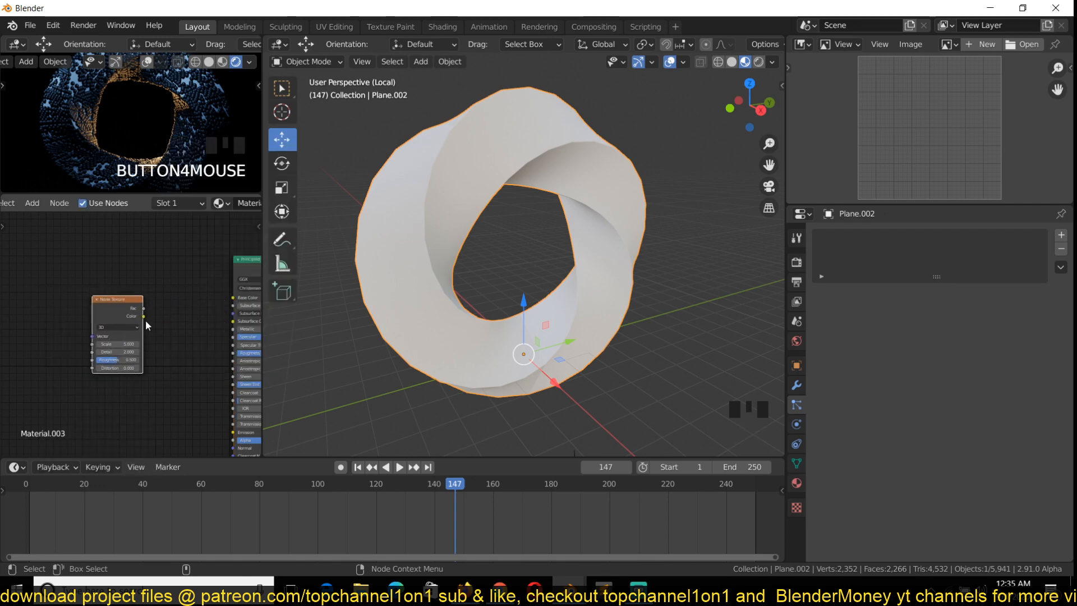
Preview the Noise Texture's output directly on the duplicated ring.
{"action": "scroll", "coordinate": [146, 320], "scroll_direction": "up", "scroll_amount": 2}
{"action": "left_click", "coordinate": [124, 314], "text": "ctrl+shift"}
{"action": "scroll", "coordinate": [449, 285], "scroll_direction": "up", "scroll_amount": 2}
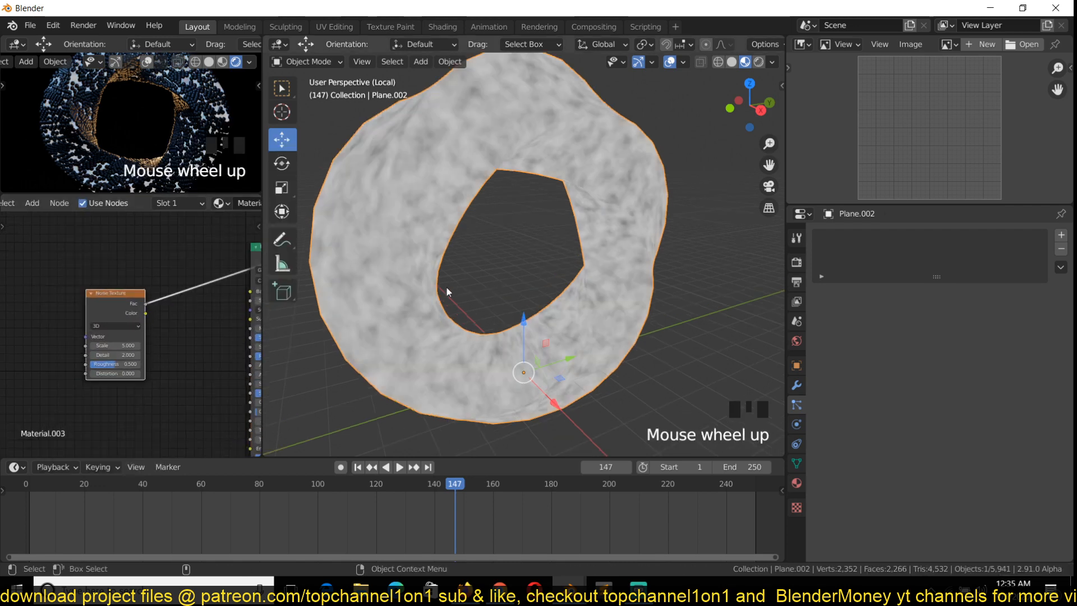
Set the Noise Texture's scale to 2.7 and move its node away from the output to make room.
{"action": "scroll", "coordinate": [117, 343], "scroll_direction": "up", "scroll_amount": 1}
{"action": "mouse_move", "coordinate": [117, 343]}
{"action": "left_mouse_down"}
{"action": "mouse_move", "coordinate": [160, 349]}
{"action": "mouse_move", "coordinate": [127, 349]}
{"action": "left_mouse_up"}
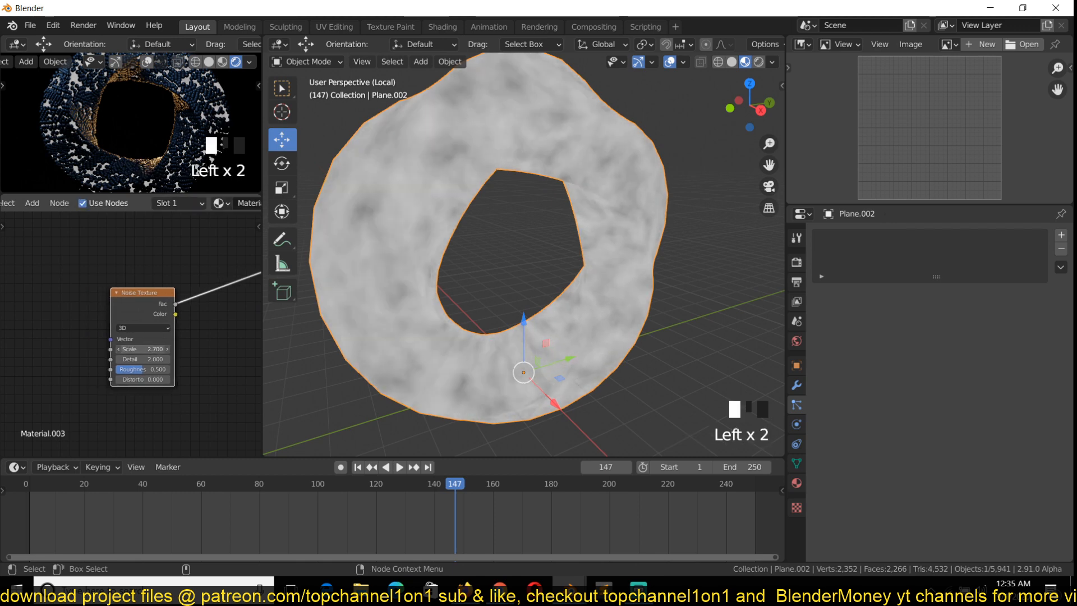
{"action": "left_click_drag", "start_coordinate": [140, 310], "coordinate": [25, 314]}
Insert a ColorRamp node on the link after the Noise Texture.
{"action": "key", "text": "shift+a"}
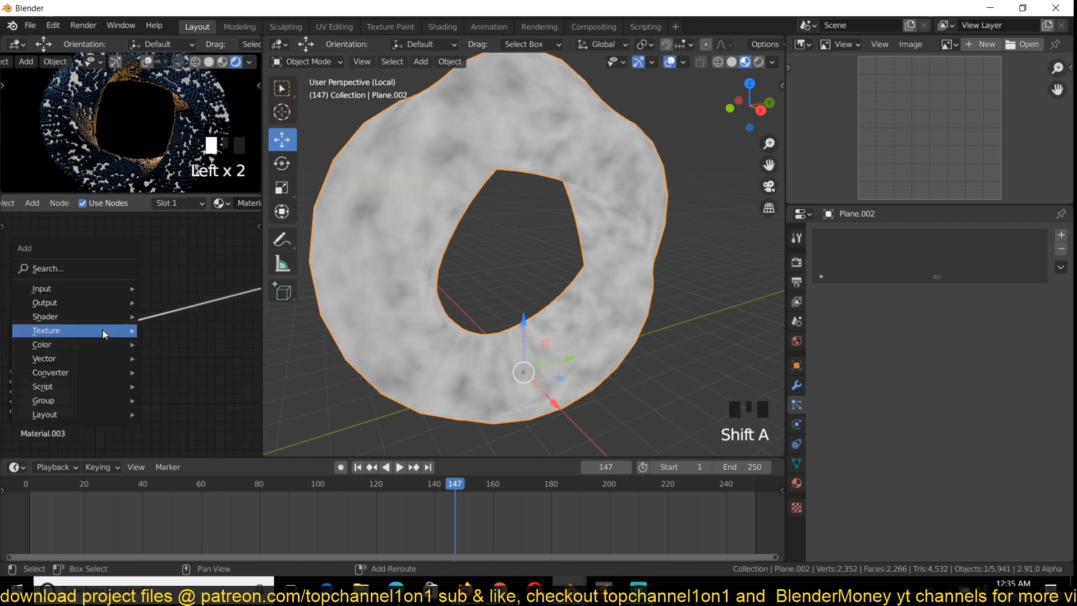
{"action": "mouse_move", "coordinate": [89, 370]}
{"action": "left_click", "coordinate": [210, 192]}
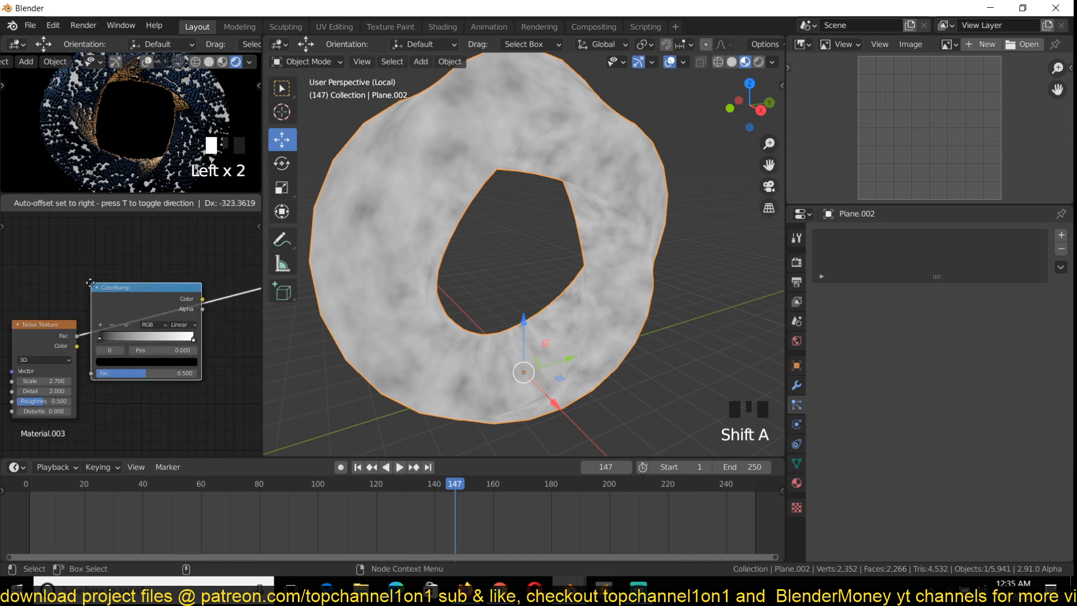
{"action": "left_click", "coordinate": [169, 337]}
Sharpen the ColorRamp's contrast by moving the black stop to 0.384 and the white stop inward near it.
{"action": "scroll", "coordinate": [169, 339], "scroll_direction": "up", "scroll_amount": 1}
{"action": "scroll", "coordinate": [86, 333], "scroll_direction": "up", "scroll_amount": 1}
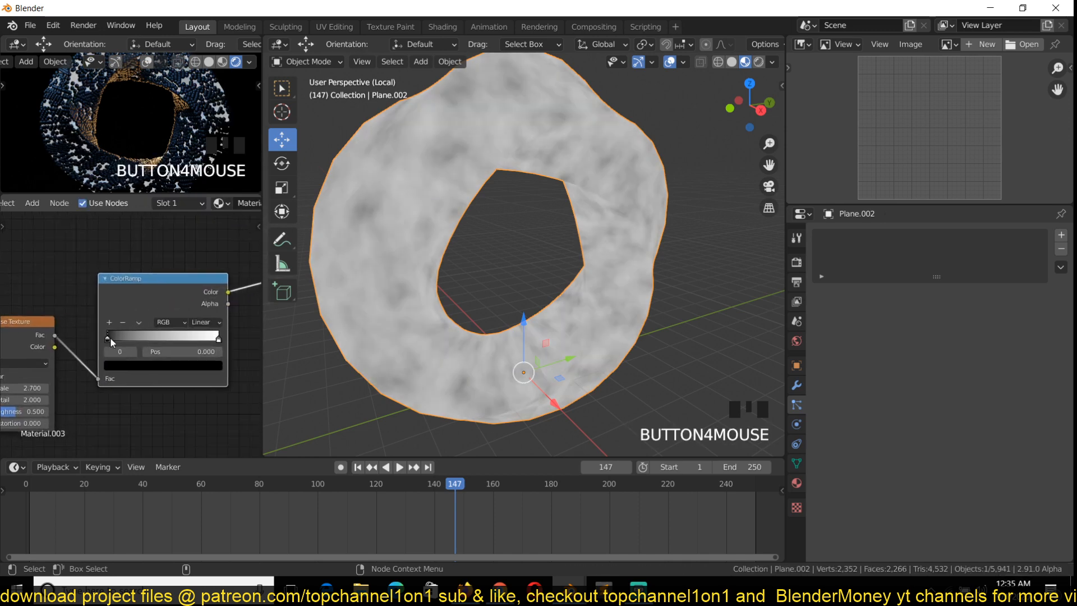
{"action": "left_click_drag", "start_coordinate": [110, 338], "coordinate": [126, 338]}
{"action": "left_click_drag", "start_coordinate": [199, 335], "coordinate": [150, 337]}
{"action": "left_click", "coordinate": [146, 335]}
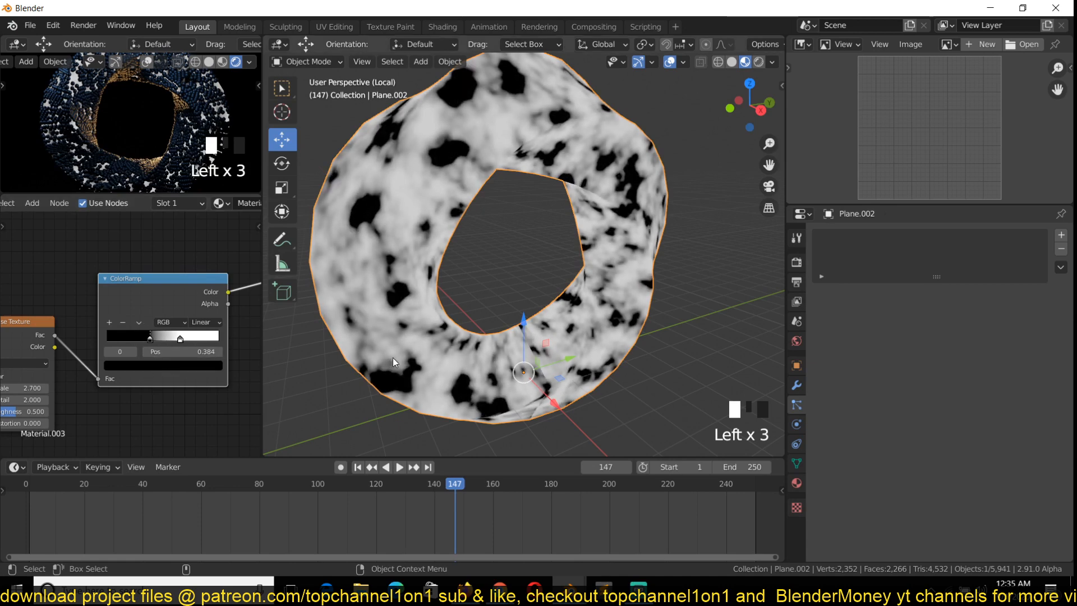
Set the Noise Texture's distortion to 0.6 and play the animation to check the pattern.
{"action": "middle_click_drag", "start_coordinate": [393, 359], "coordinate": [410, 353], "text": "shift"}
{"action": "middle_click_drag", "start_coordinate": [82, 409], "coordinate": [156, 382]}
{"action": "scroll", "coordinate": [126, 392], "scroll_direction": "up", "scroll_amount": 3}
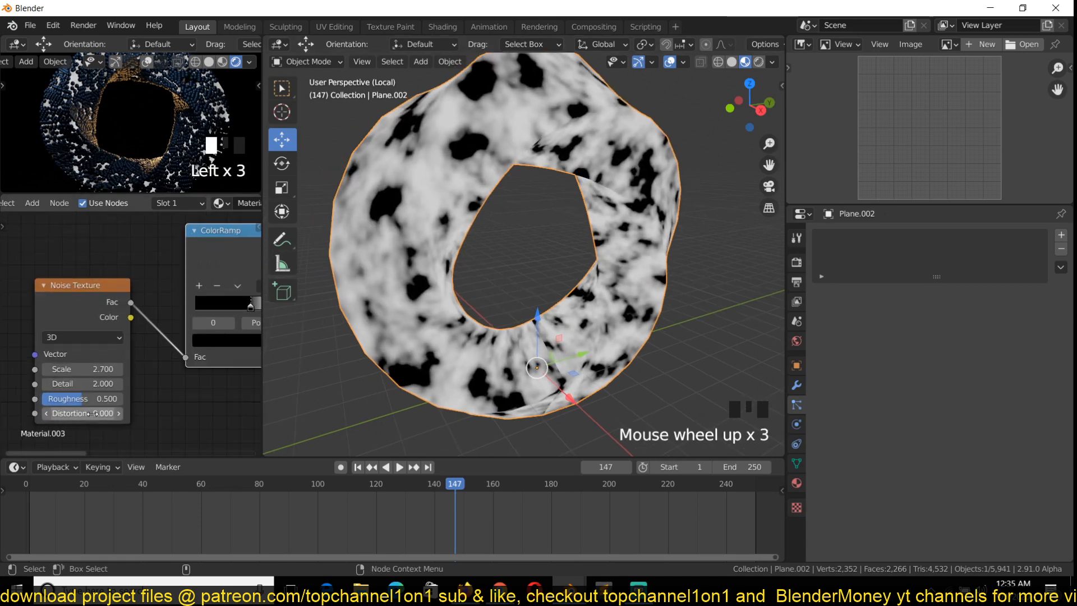
{"action": "mouse_move", "coordinate": [93, 413]}
{"action": "left_mouse_down"}
{"action": "mouse_move", "coordinate": [115, 414]}
{"action": "mouse_move", "coordinate": [104, 414]}
{"action": "left_mouse_up"}
{"action": "key", "text": "space"}
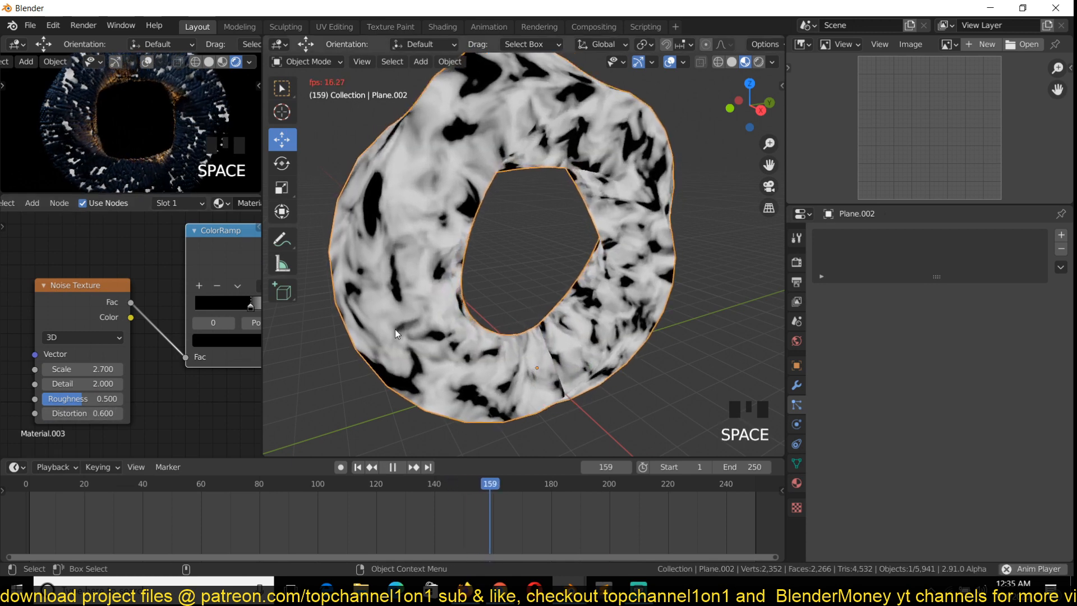
{"action": "key", "text": "space"}
Add Texture Coordinate and Mapping nodes in front of the Noise Texture.
{"action": "scroll", "coordinate": [110, 413], "scroll_direction": "down", "scroll_amount": 2}
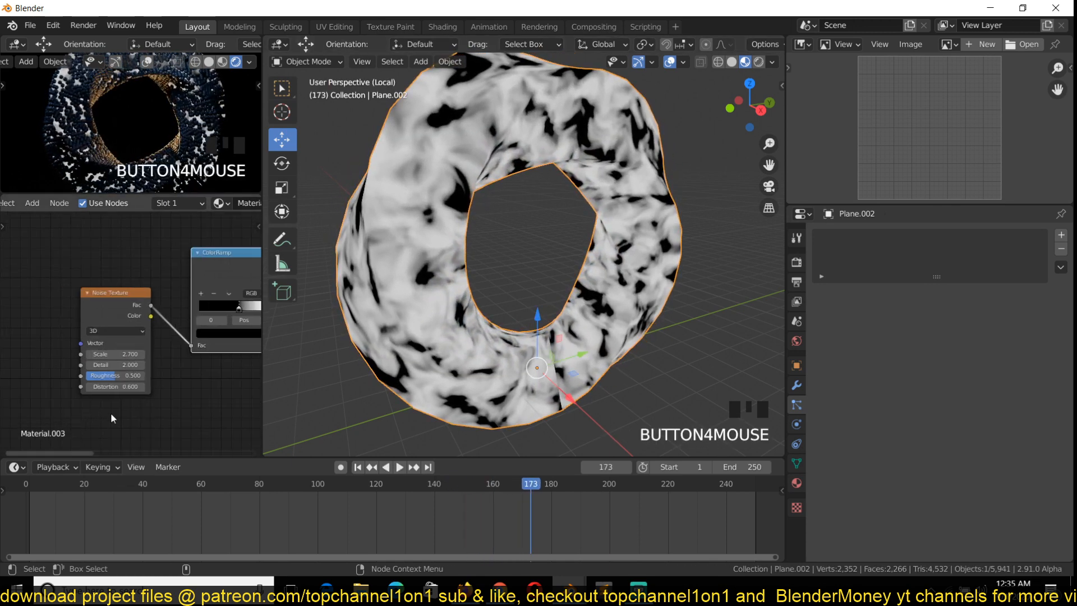
{"action": "left_click_drag", "start_coordinate": [111, 414], "coordinate": [101, 293]}
{"action": "left_click", "coordinate": [174, 373]}
{"action": "left_click", "coordinate": [126, 383]}
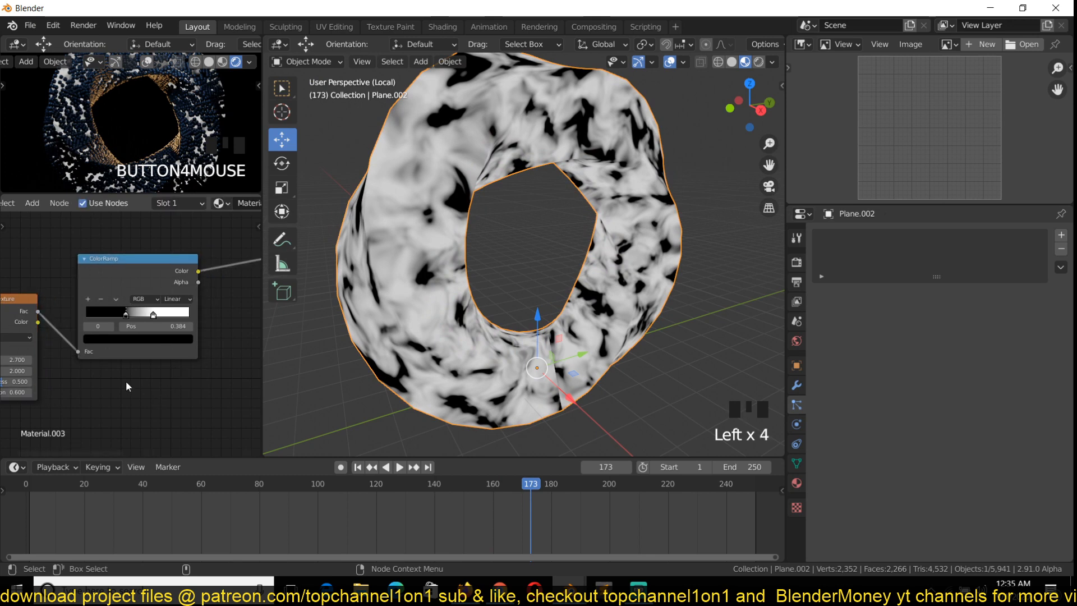
{"action": "middle_click_drag", "start_coordinate": [126, 382], "coordinate": [181, 359]}
{"action": "left_click_drag", "start_coordinate": [194, 258], "coordinate": [177, 251]}
{"action": "middle_click_drag", "start_coordinate": [126, 346], "coordinate": [207, 354]}
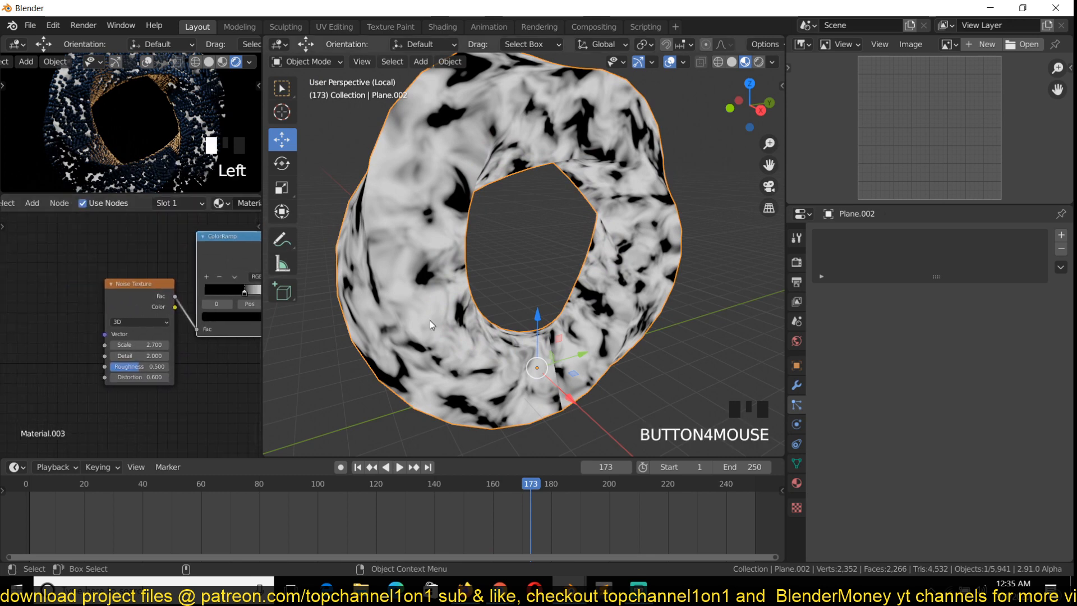
{"action": "left_click", "coordinate": [128, 298]}
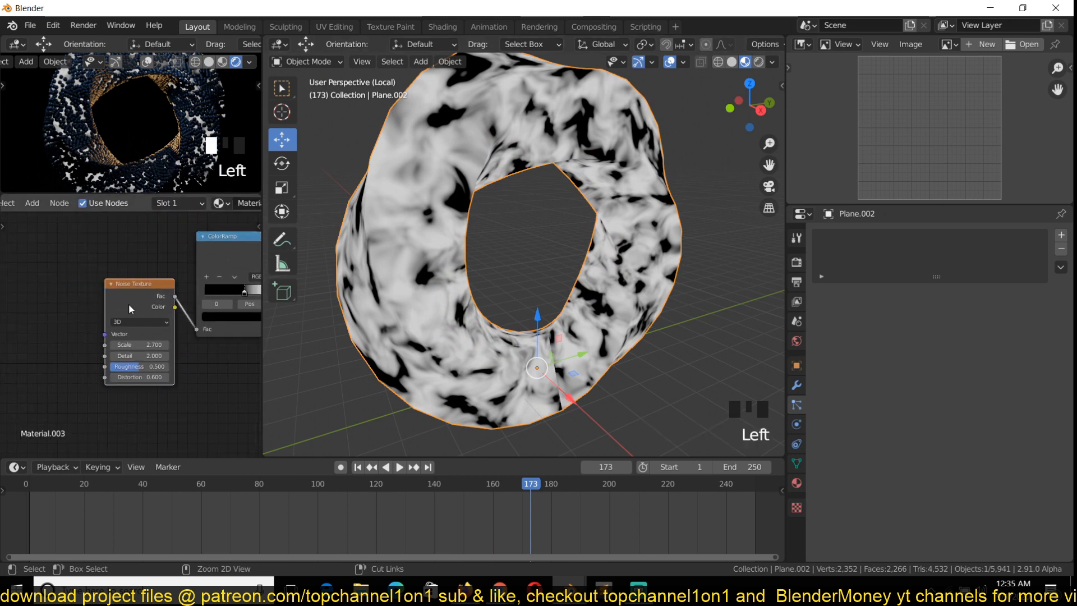
{"action": "key", "text": "ctrl+t"}
Feed the Mapping node from the Object coordinates and play the animation to check the noise movement.
{"action": "middle_click_drag", "start_coordinate": [58, 353], "coordinate": [170, 342]}
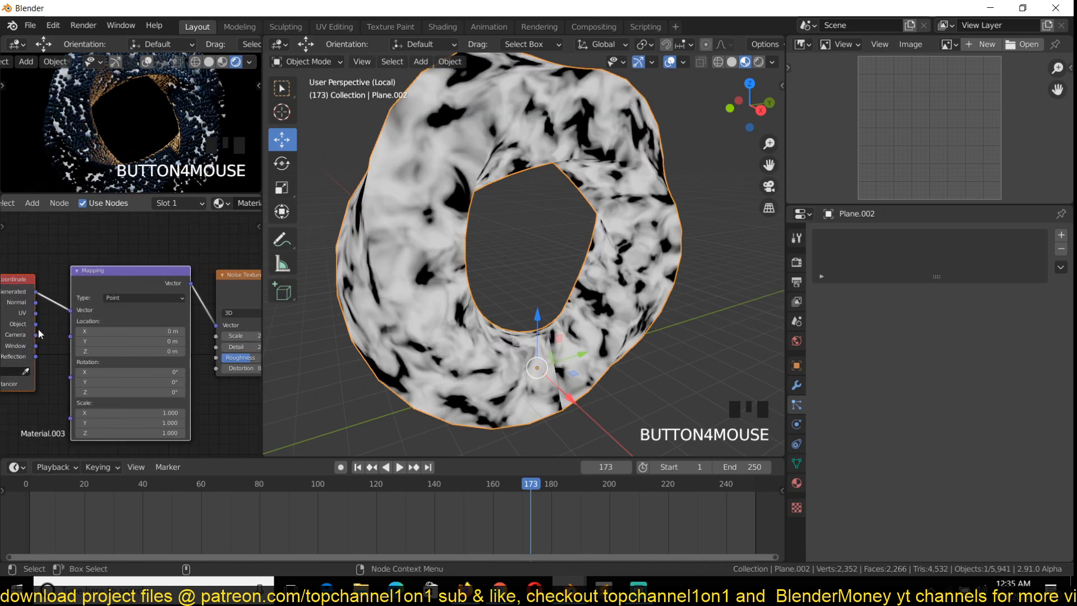
{"action": "left_click_drag", "start_coordinate": [35, 324], "coordinate": [74, 310]}
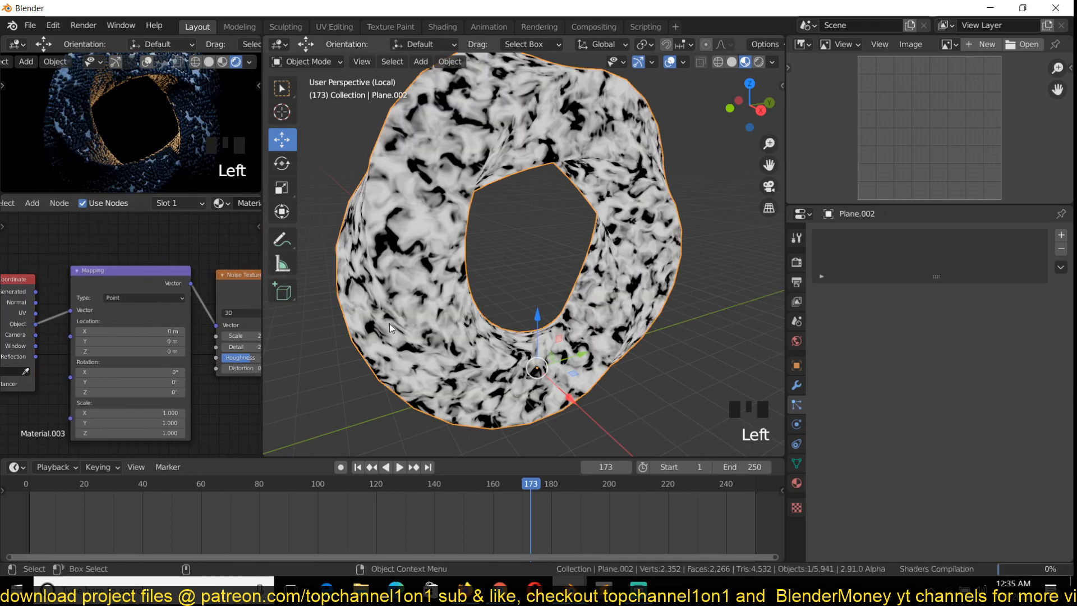
{"action": "key", "text": "space"}
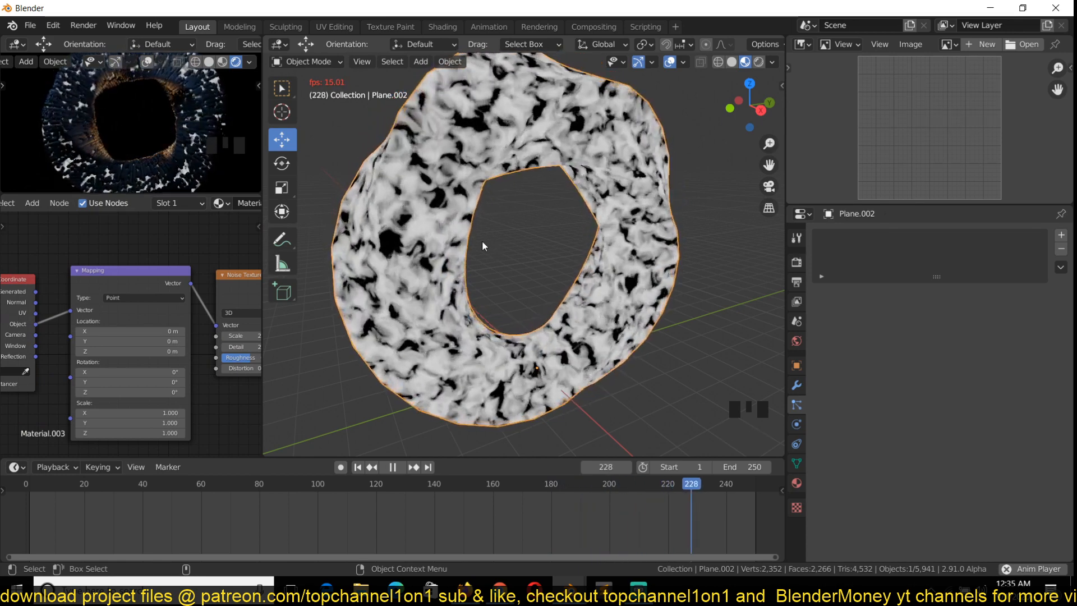
{"action": "key", "text": "space"}
Duplicate the ColorRamp and insert the copy on the link right after the original.
{"action": "scroll", "coordinate": [197, 309], "scroll_direction": "down", "scroll_amount": 5}
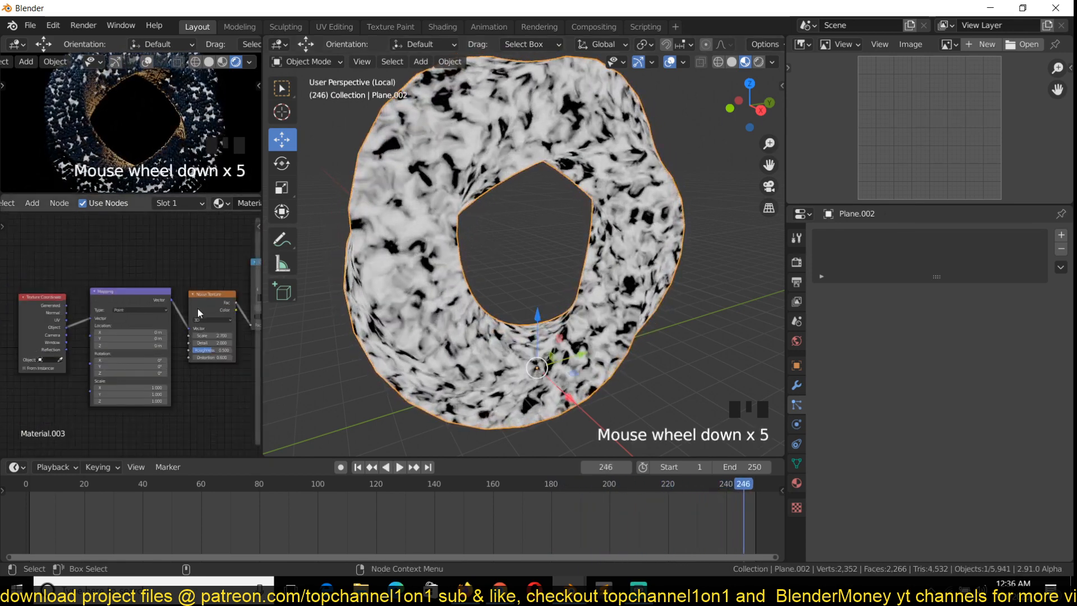
{"action": "middle_click_drag", "start_coordinate": [246, 330], "coordinate": [85, 375]}
{"action": "scroll", "coordinate": [101, 362], "scroll_direction": "up", "scroll_amount": 2}
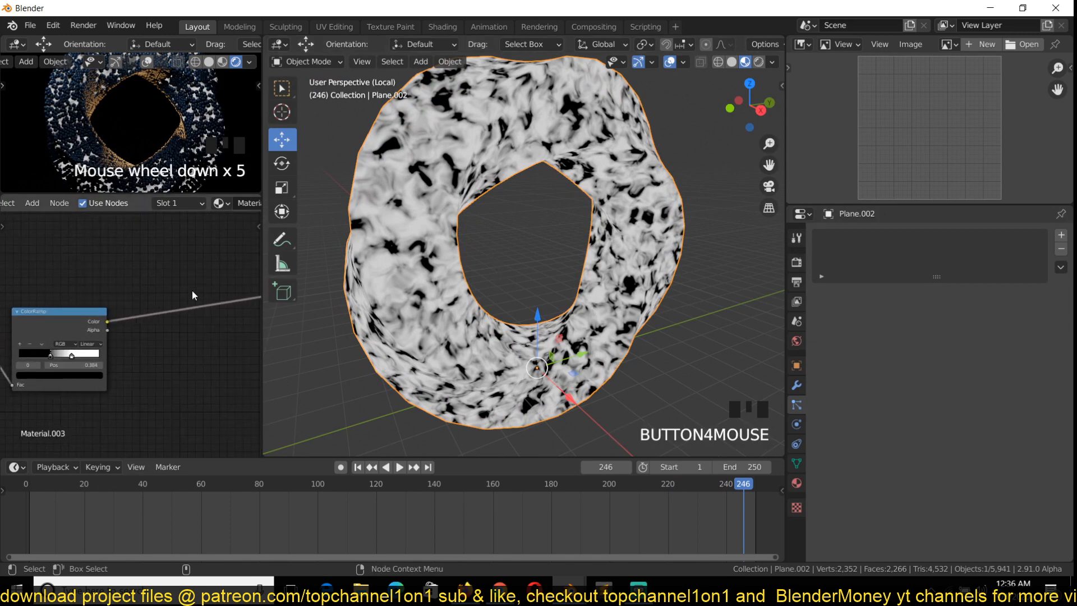
{"action": "left_click", "coordinate": [115, 332]}
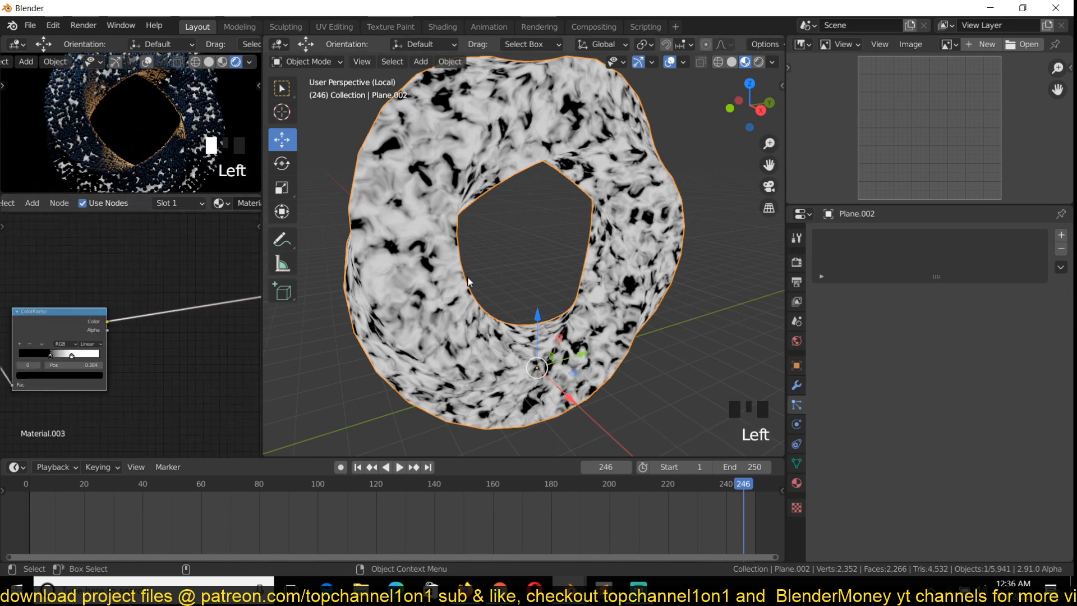
{"action": "key", "text": "shift+d"}
{"action": "left_click", "coordinate": [197, 307]}
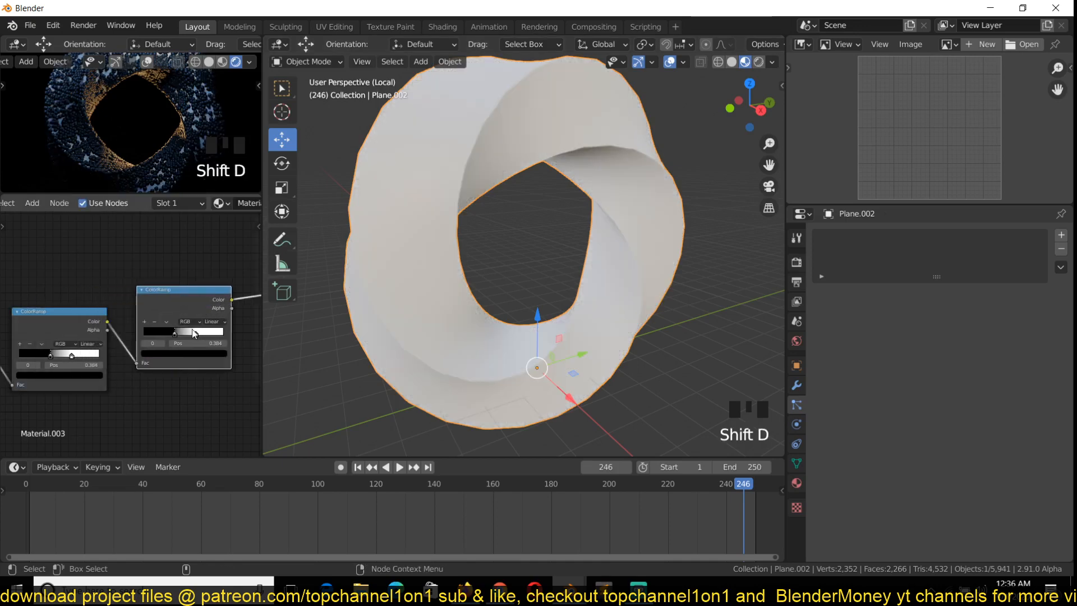
Spread the second ColorRamp's black and white stops apart and add a stop between them at position 0.236.
{"action": "middle_click_drag", "start_coordinate": [194, 330], "coordinate": [177, 330]}
{"action": "scroll", "coordinate": [176, 331], "scroll_direction": "up", "scroll_amount": 4}
{"action": "left_click_drag", "start_coordinate": [159, 336], "coordinate": [210, 335]}
{"action": "left_click", "coordinate": [119, 318]}
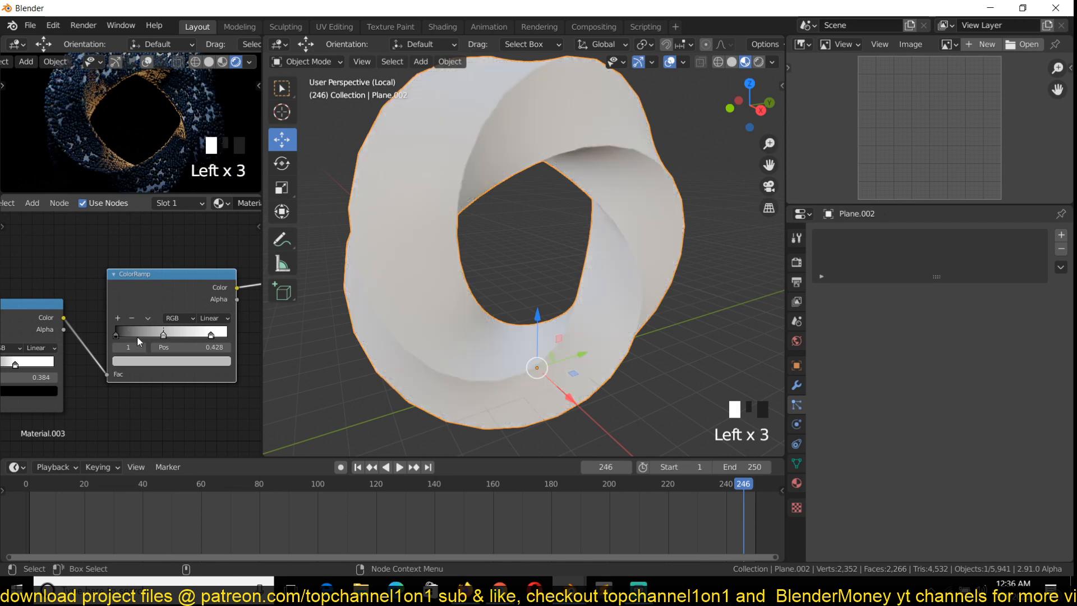
{"action": "mouse_move", "coordinate": [137, 337]}
{"action": "left_mouse_down"}
{"action": "mouse_move", "coordinate": [149, 332]}
{"action": "mouse_move", "coordinate": [136, 334]}
{"action": "left_mouse_up"}
Color the second ColorRamp's stop at 0.236 a bright, fully saturated red.
{"action": "left_click", "coordinate": [150, 361]}
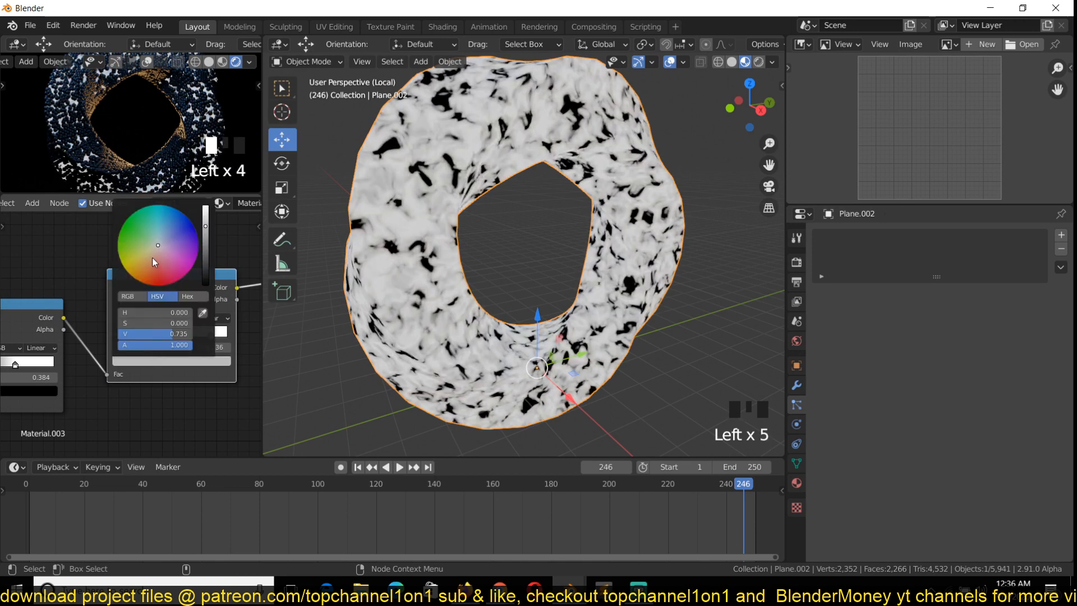
{"action": "left_click_drag", "start_coordinate": [152, 258], "coordinate": [156, 285]}
{"action": "left_click_drag", "start_coordinate": [206, 226], "coordinate": [205, 212]}
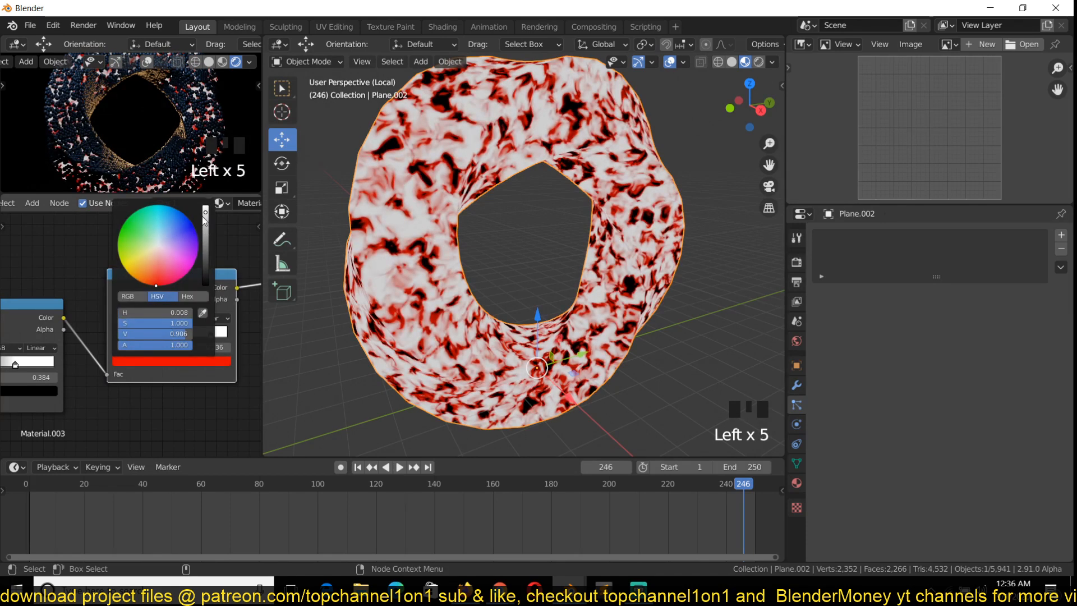
{"action": "left_click_drag", "start_coordinate": [155, 270], "coordinate": [150, 285]}
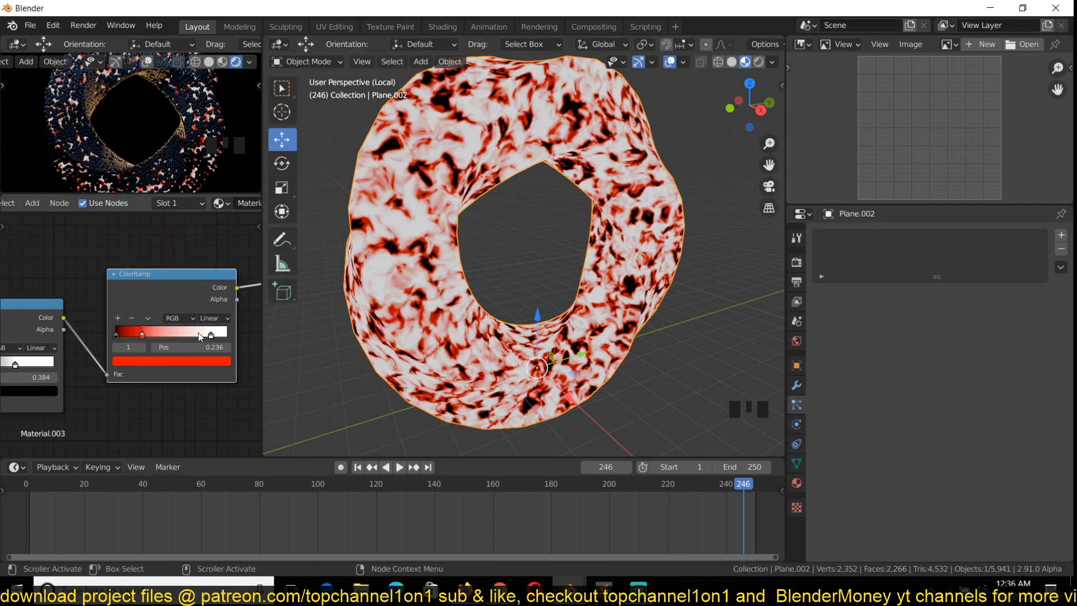
Move the white stop to the second ColorRamp's far end and add a saturated orange stop at position 0.618.
{"action": "left_click", "coordinate": [227, 334]}
{"action": "left_click", "coordinate": [119, 319]}
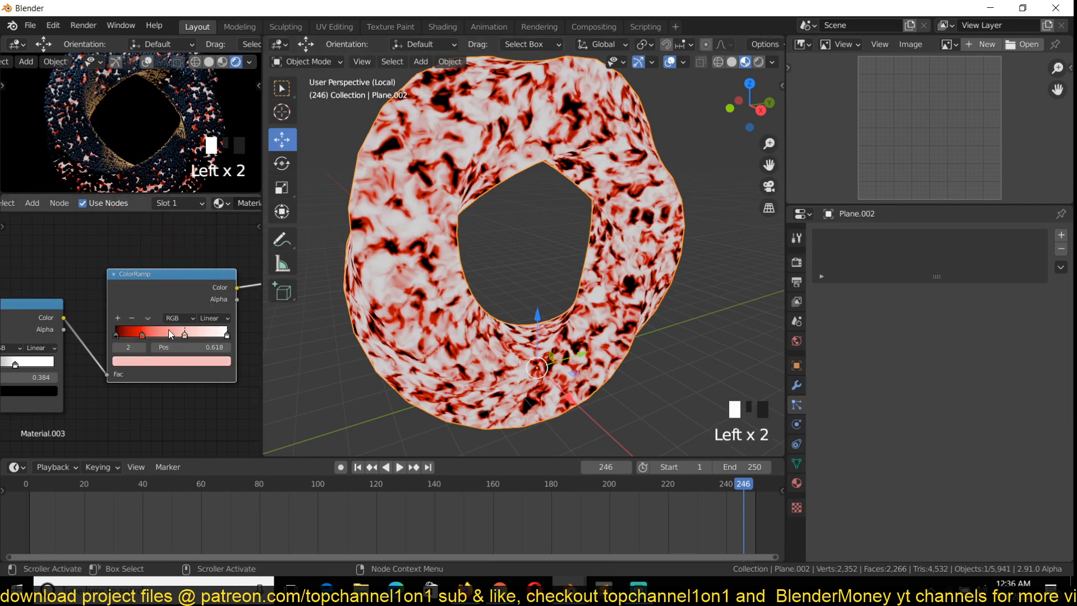
{"action": "left_click", "coordinate": [226, 333]}
{"action": "left_click", "coordinate": [185, 335]}
{"action": "left_click", "coordinate": [189, 362]}
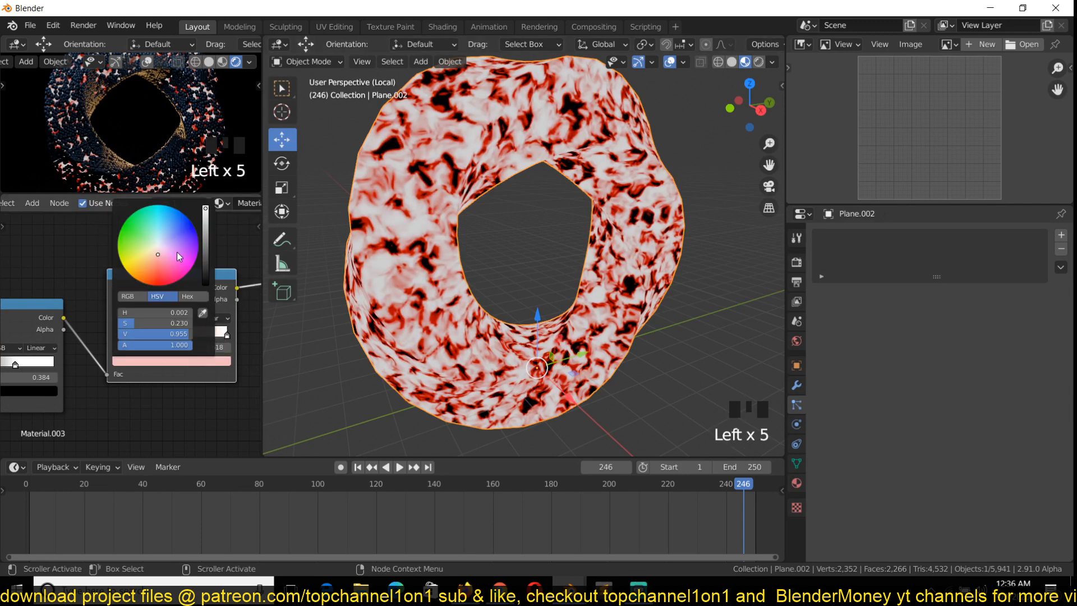
{"action": "left_click_drag", "start_coordinate": [177, 251], "coordinate": [138, 280]}
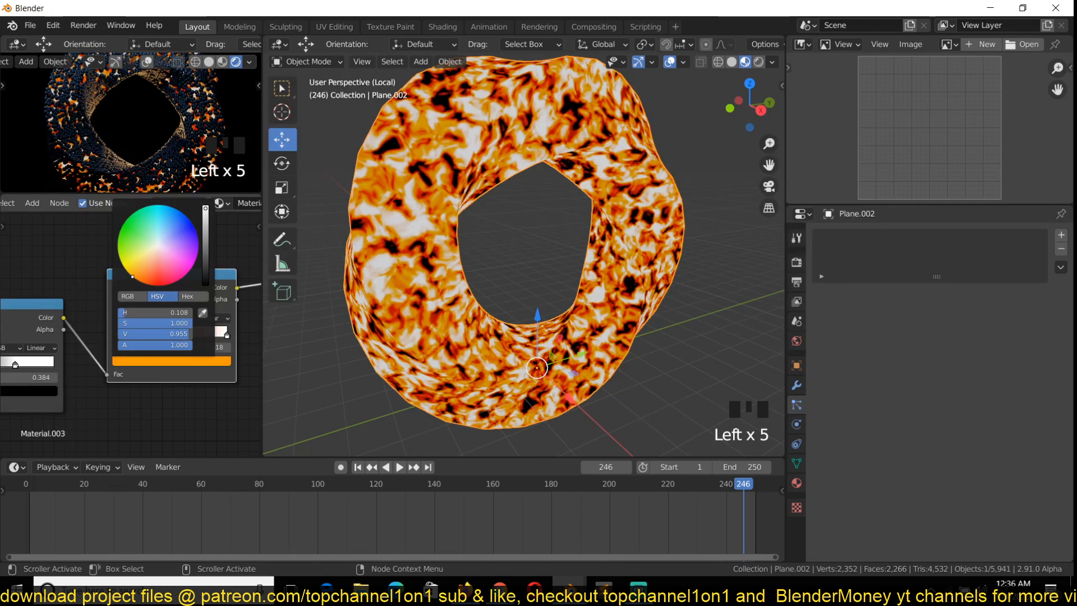
Tint the second ColorRamp's white stop a pale orange and adjust the spacing of its stops.
{"action": "left_click", "coordinate": [226, 334]}
{"action": "left_click", "coordinate": [184, 364]}
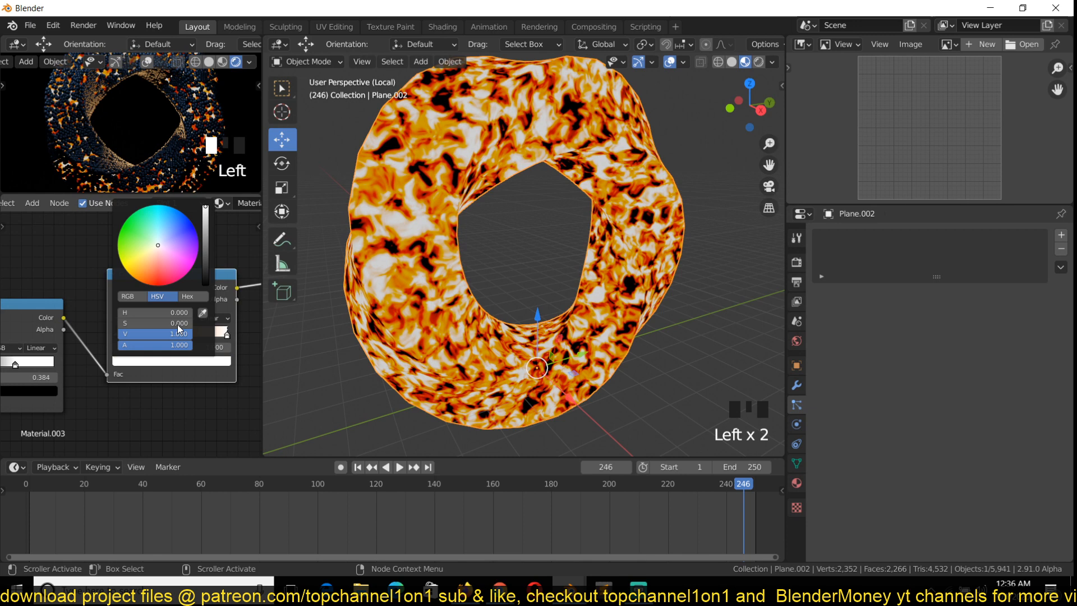
{"action": "left_click", "coordinate": [154, 248]}
{"action": "left_click_drag", "start_coordinate": [184, 335], "coordinate": [143, 331]}
Darken the first ColorRamp's pattern by moving its black stop further inward and placing the white stop at 0.645.
{"action": "middle_click_drag", "start_coordinate": [163, 351], "coordinate": [262, 327]}
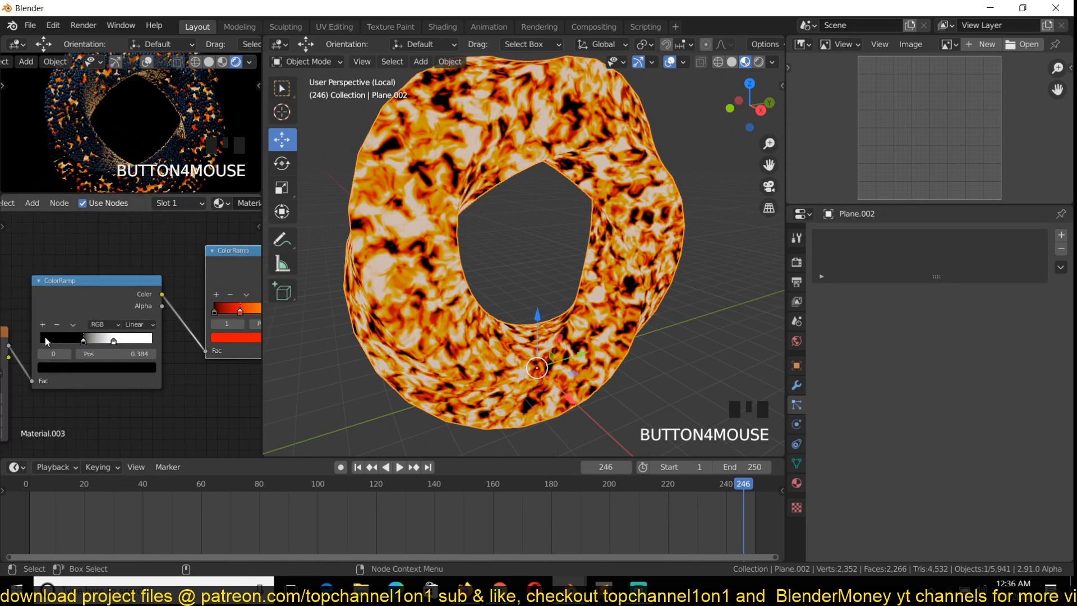
{"action": "left_click_drag", "start_coordinate": [83, 340], "coordinate": [112, 340]}
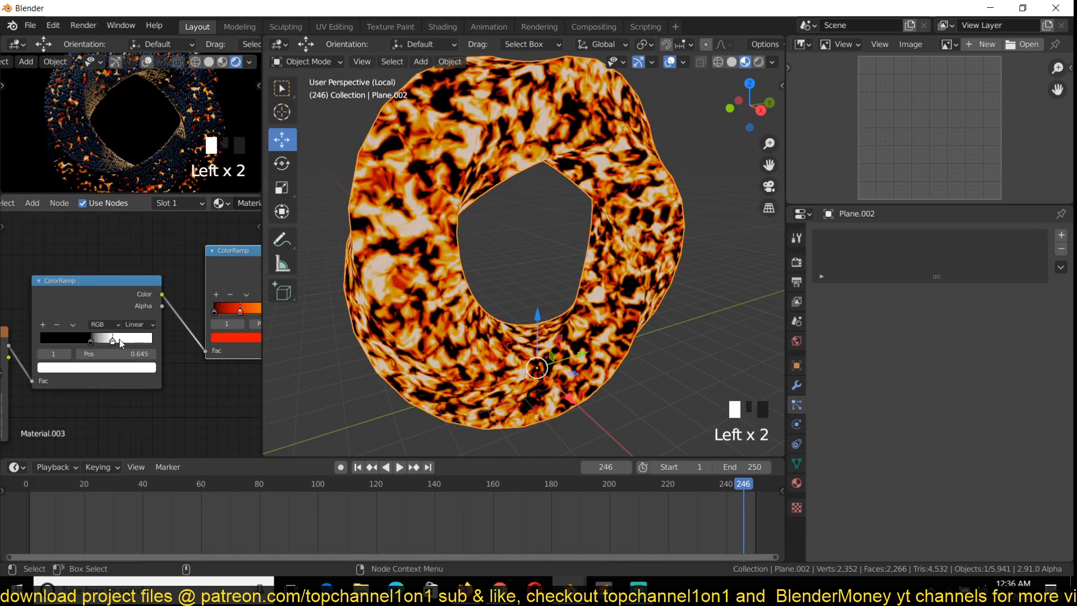
Shift the second ColorRamp's orange stop toward yellow at position 0.632 and move the pale stop to the far end.
{"action": "middle_click_drag", "start_coordinate": [196, 340], "coordinate": [115, 340]}
{"action": "left_click", "coordinate": [201, 313]}
{"action": "left_click", "coordinate": [203, 337]}
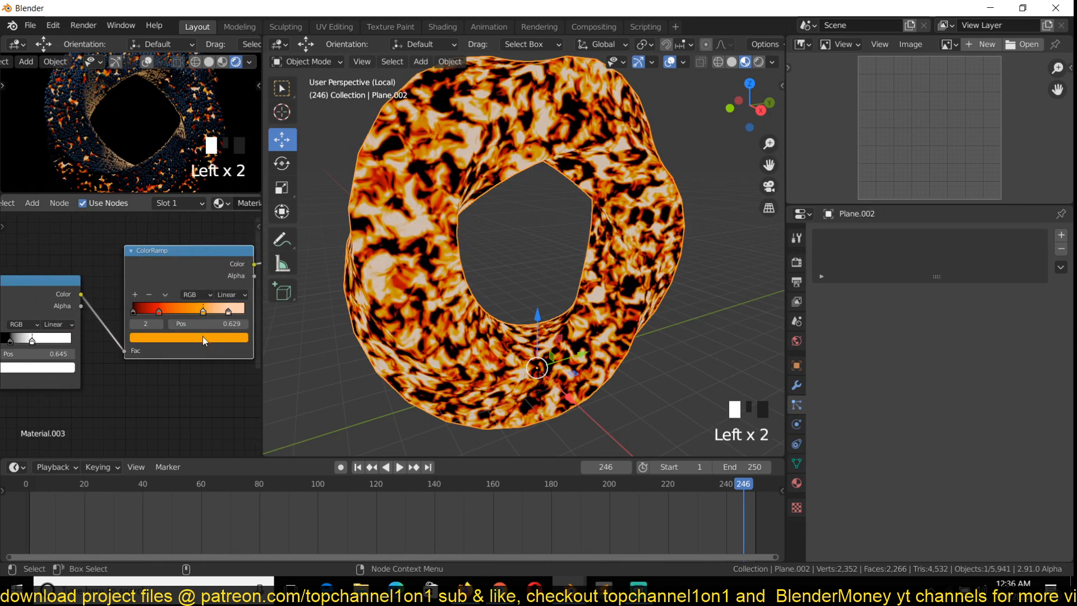
{"action": "left_click", "coordinate": [189, 338]}
{"action": "left_click", "coordinate": [187, 336]}
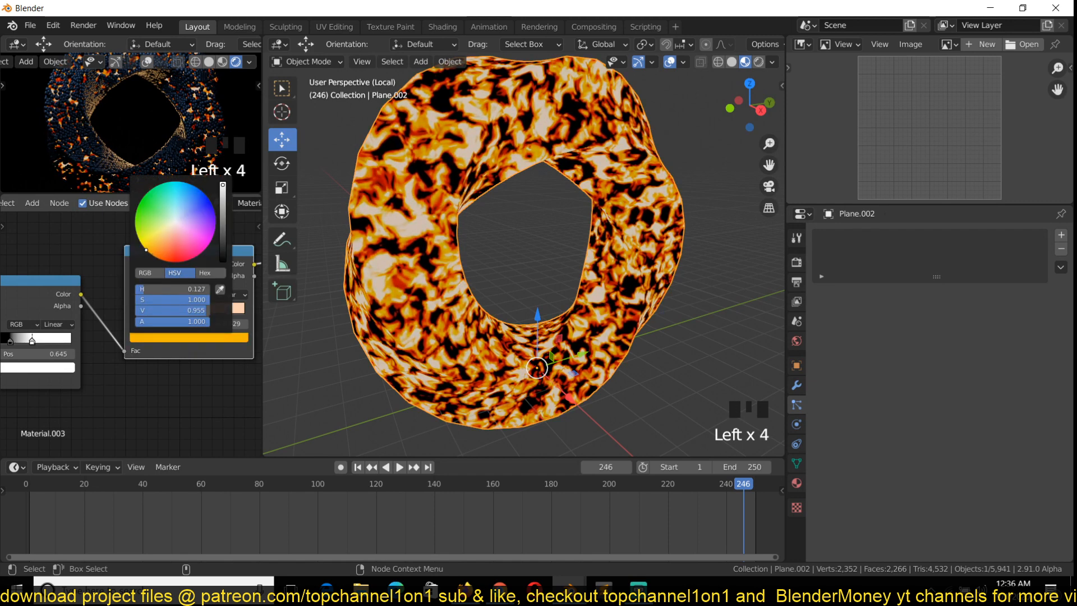
{"action": "left_click", "coordinate": [244, 312]}
{"action": "left_click_drag", "start_coordinate": [243, 312], "coordinate": [207, 310]}
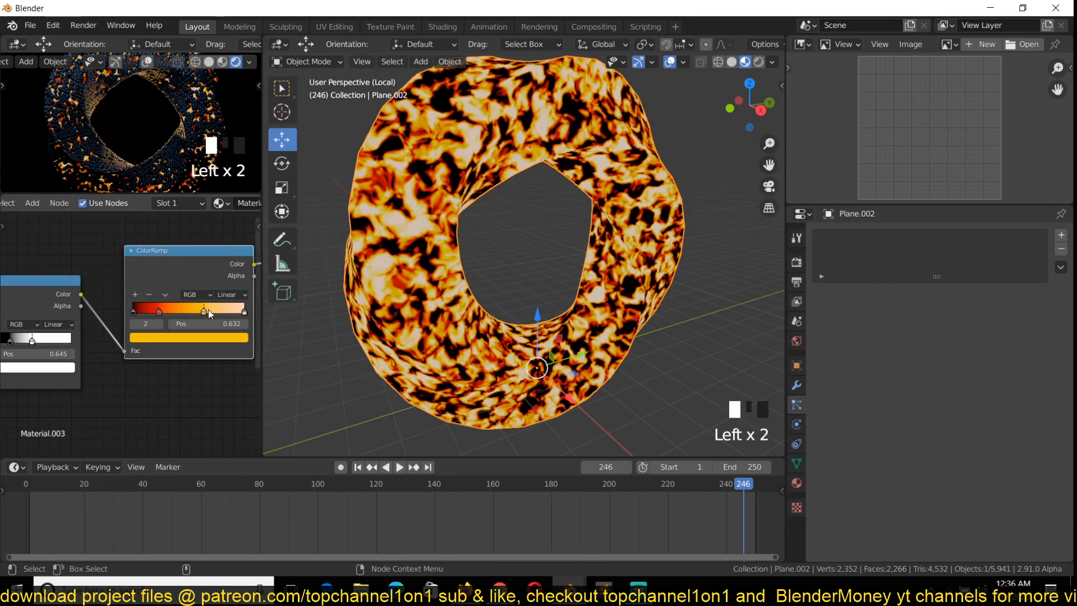
Play the animation to check the fiery pattern, and examine the ring in the main viewport and the rendered preview.
{"action": "scroll", "coordinate": [565, 233], "scroll_direction": "down", "scroll_amount": 3}
{"action": "key", "text": "space"}
{"action": "scroll", "coordinate": [561, 233], "scroll_direction": "up", "scroll_amount": 4}
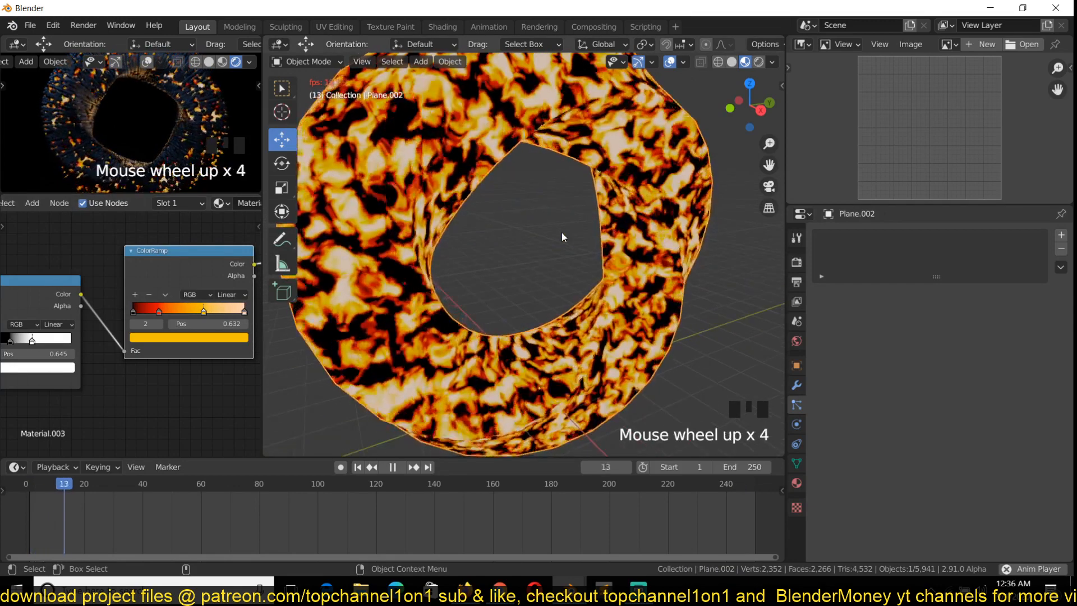
{"action": "scroll", "coordinate": [561, 233], "scroll_direction": "down", "scroll_amount": 2}
{"action": "key", "text": "space"}
{"action": "key", "text": "grave"}
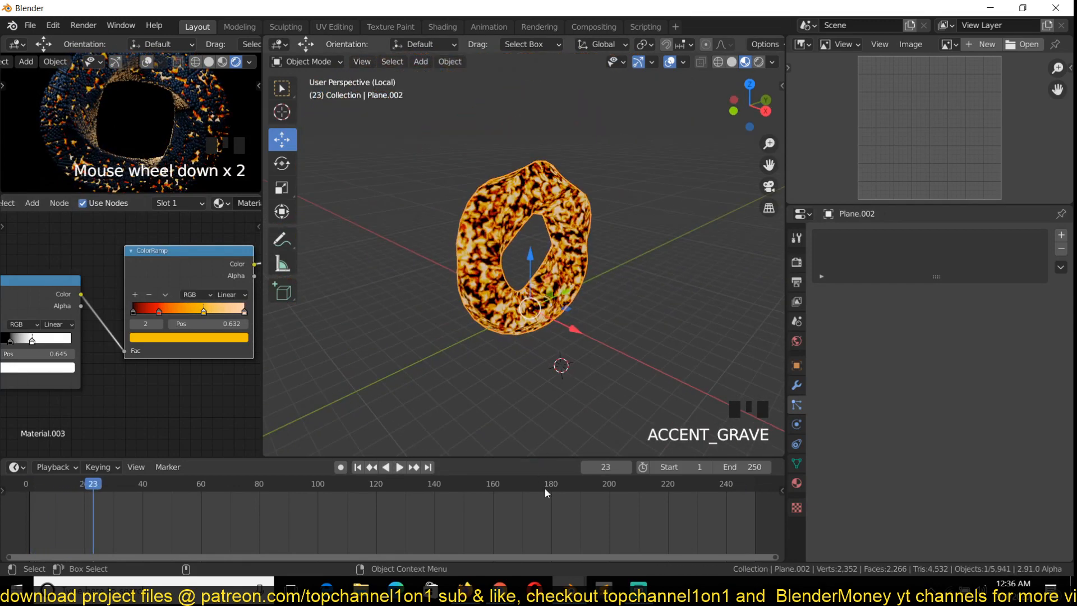
{"action": "key", "text": "grave"}
{"action": "scroll", "coordinate": [137, 126], "scroll_direction": "down", "scroll_amount": 2}
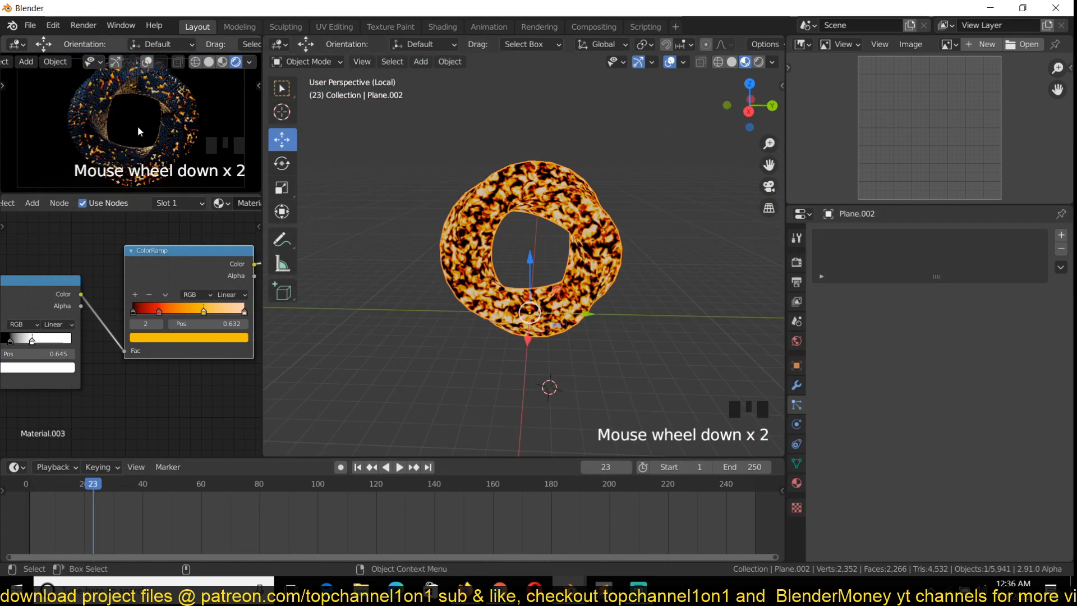
{"action": "scroll", "coordinate": [137, 123], "scroll_direction": "up", "scroll_amount": 2}
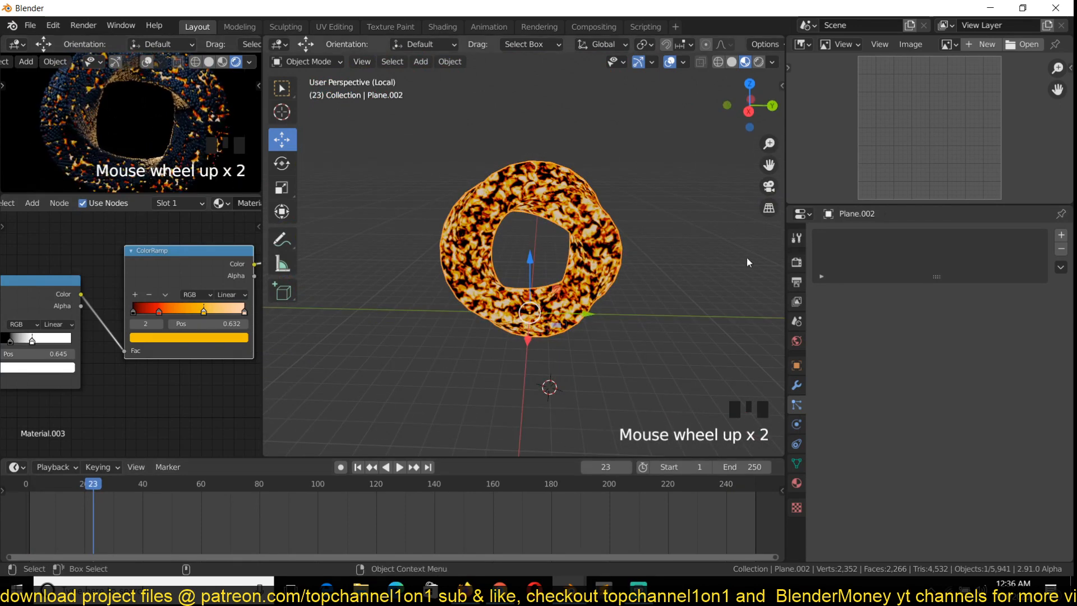
Enable Bloom in the Eevee render settings and inspect the rendered preview of the ring.
{"action": "key", "text": "grave"}
{"action": "key", "text": "grave"}
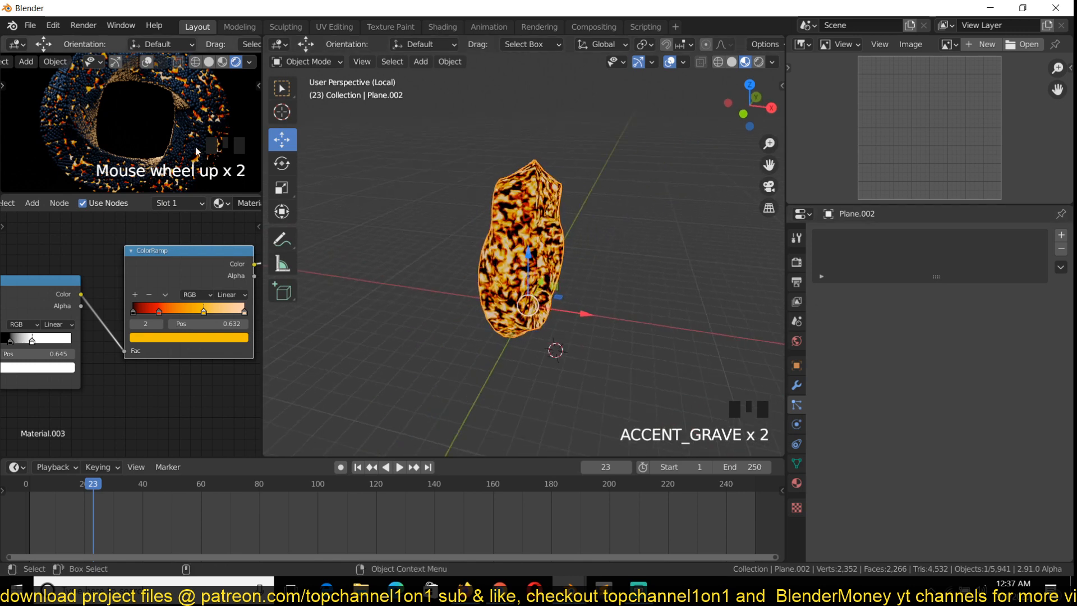
{"action": "scroll", "coordinate": [195, 146], "scroll_direction": "down", "scroll_amount": 2}
{"action": "double_click", "coordinate": [797, 263]}
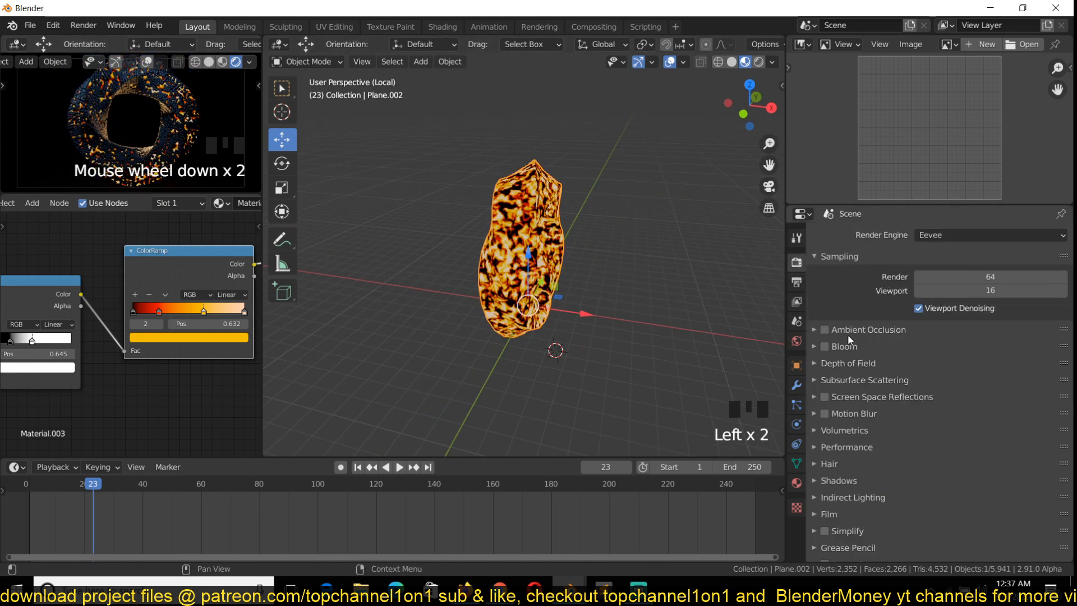
{"action": "left_click", "coordinate": [830, 347]}
{"action": "left_click", "coordinate": [829, 348]}
{"action": "left_click", "coordinate": [819, 348]}
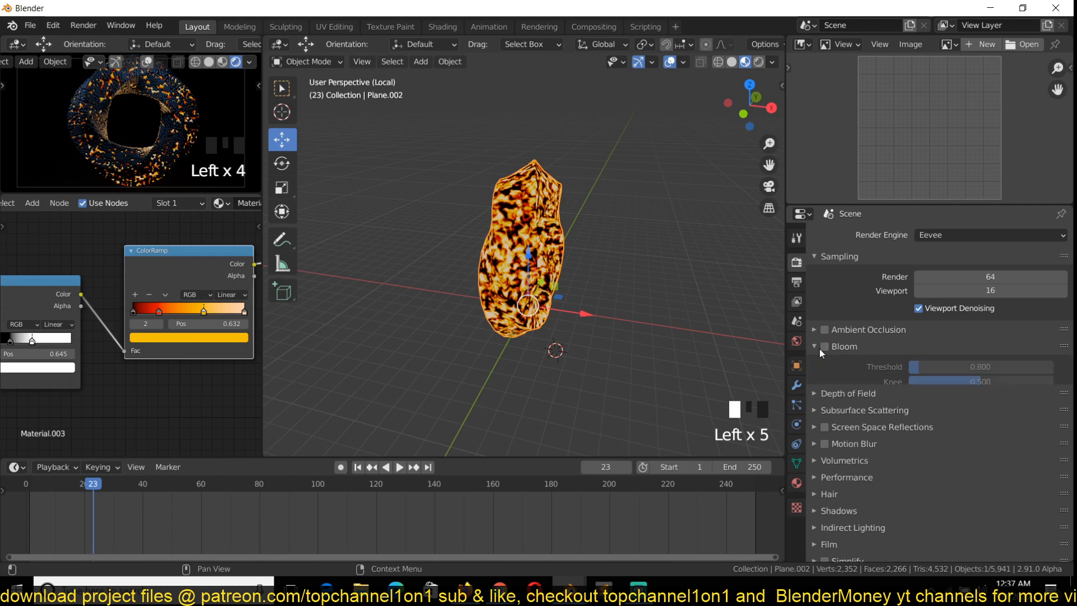
{"action": "left_click", "coordinate": [827, 349]}
{"action": "scroll", "coordinate": [99, 165], "scroll_direction": "up", "scroll_amount": 4}
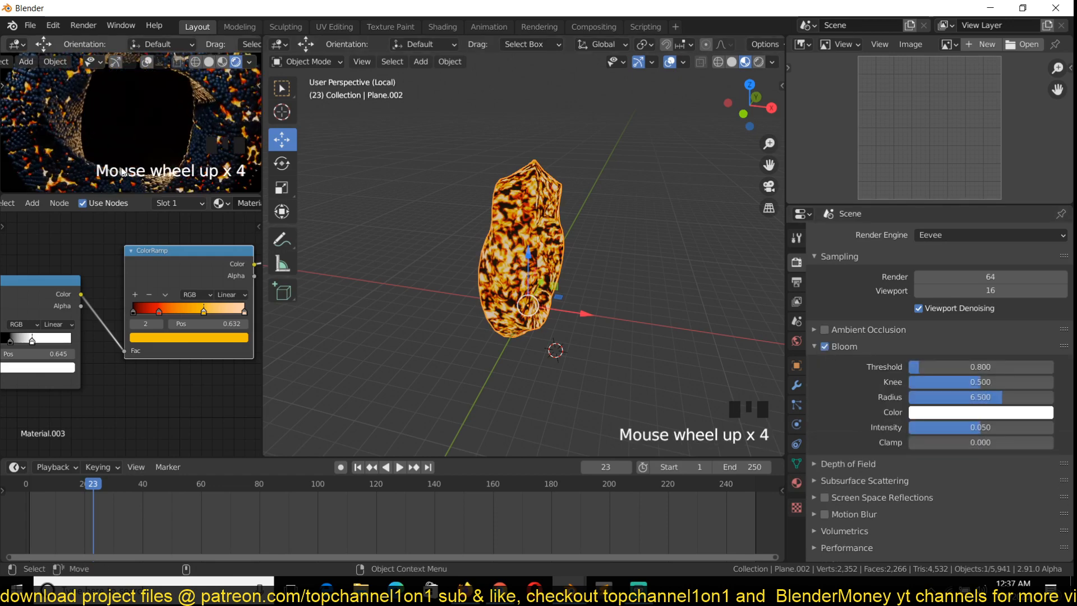
Replace the ring material's Principled BSDF with an Emission shader fed by the second ColorRamp and linked to the material output.
{"action": "scroll", "coordinate": [221, 329], "scroll_direction": "down", "scroll_amount": 5}
{"action": "middle_click_drag", "start_coordinate": [221, 329], "coordinate": [128, 345]}
{"action": "left_click", "coordinate": [158, 315]}
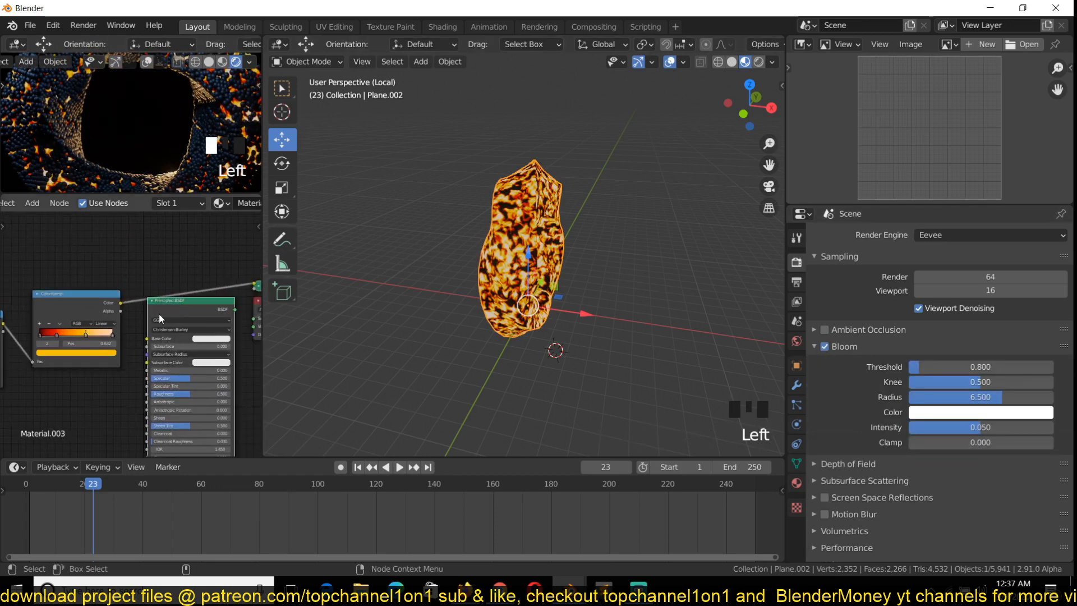
{"action": "key", "text": "Delete"}
{"action": "key", "text": "shift+a"}
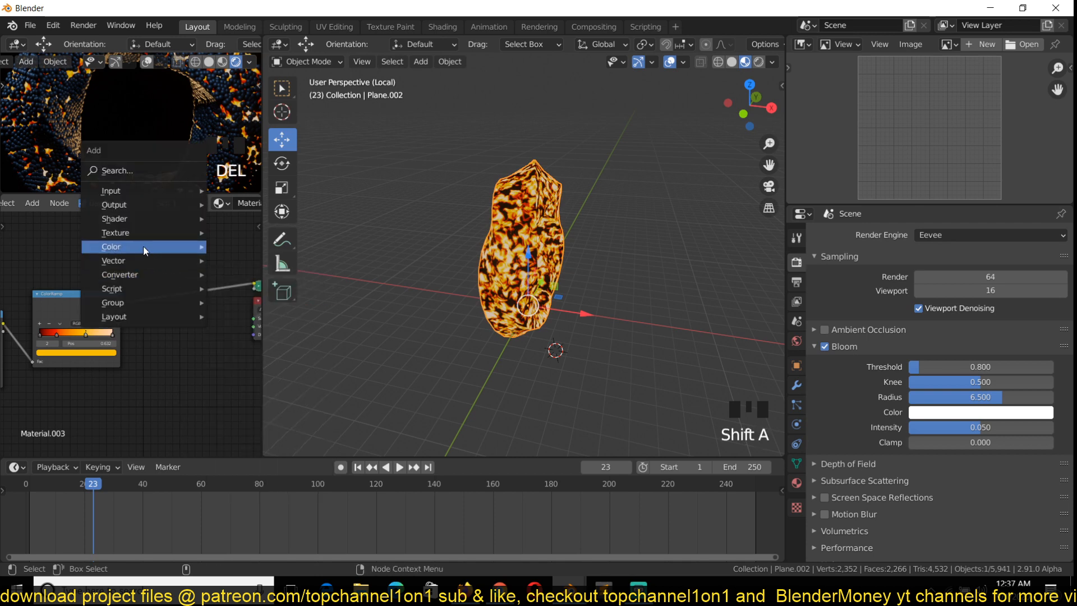
{"action": "mouse_move", "coordinate": [137, 218]}
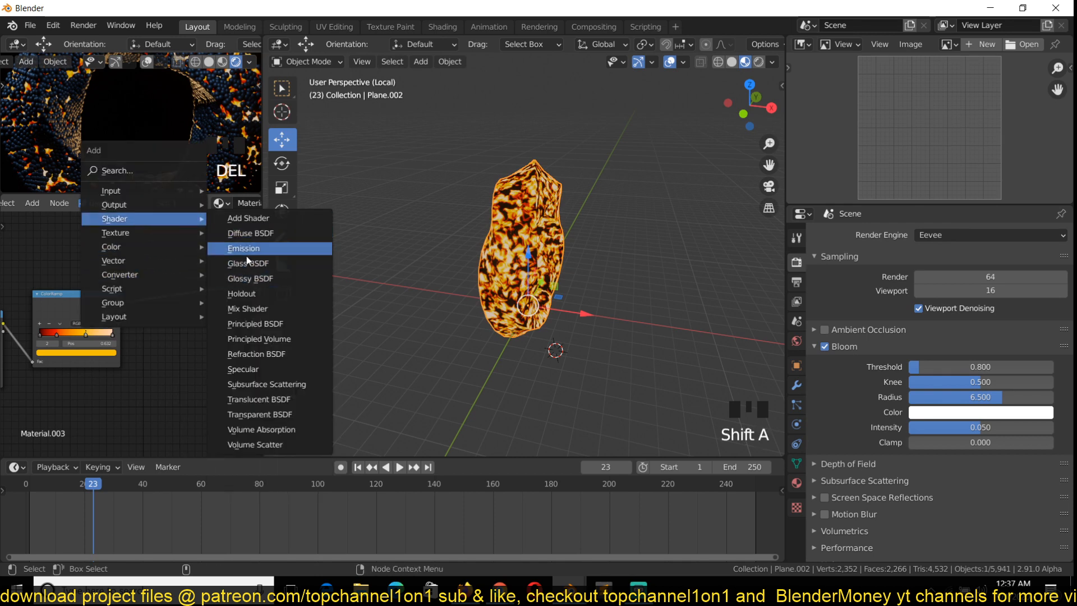
{"action": "left_click", "coordinate": [244, 249]}
{"action": "left_click", "coordinate": [202, 275]}
{"action": "left_click", "coordinate": [201, 273], "text": "ctrl+shift"}
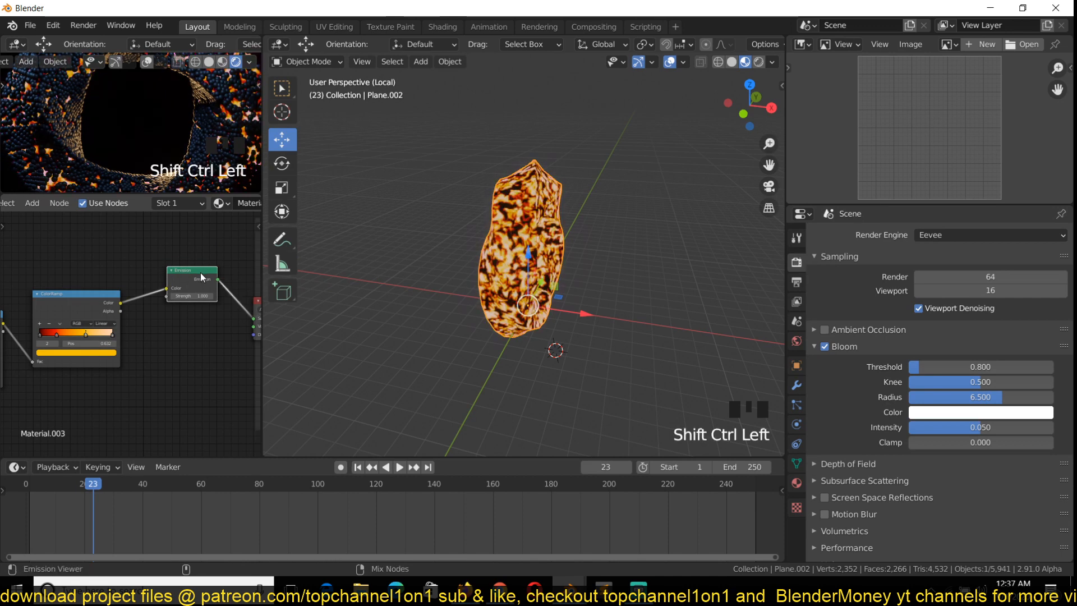
Set the Emission shader's strength to 10.
{"action": "scroll", "coordinate": [449, 263], "scroll_direction": "up", "scroll_amount": 3}
{"action": "key", "text": "grave"}
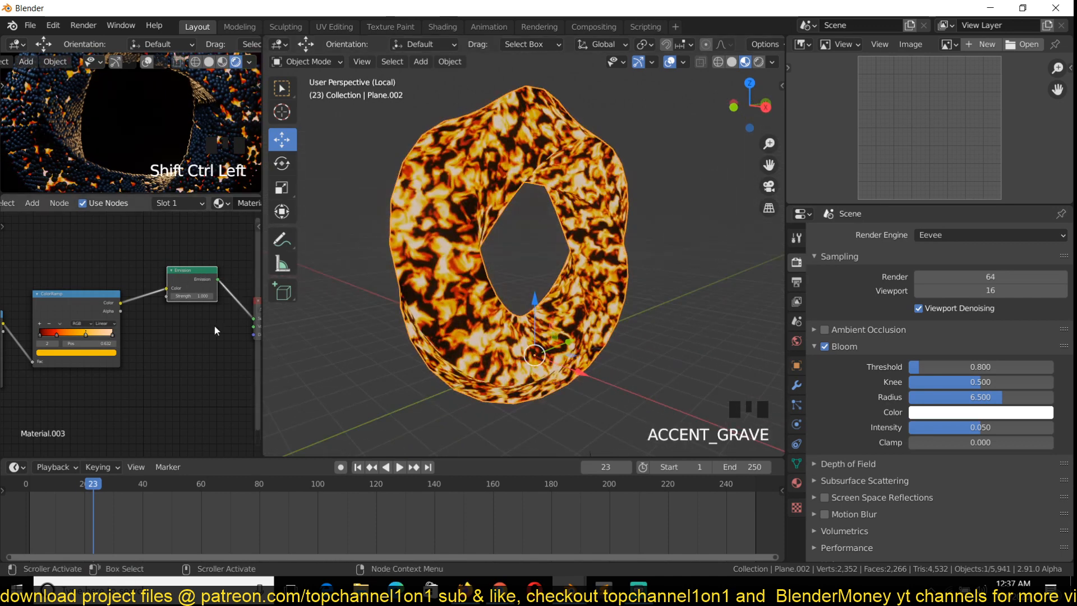
{"action": "double_click", "coordinate": [206, 298]}
{"action": "type", "text": "10"}
{"action": "key", "text": "Return"}
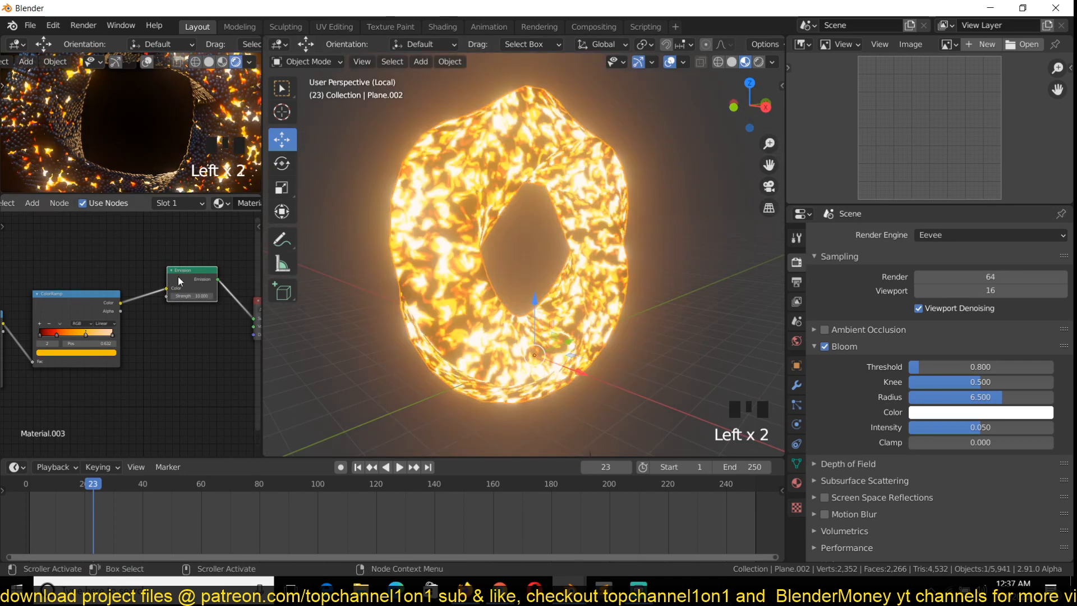
Play the animation to check the glow in the rendered preview and examine the ring from the right and in perspective.
{"action": "scroll", "coordinate": [147, 203], "scroll_direction": "down", "scroll_amount": 3}
{"action": "scroll", "coordinate": [133, 145], "scroll_direction": "down", "scroll_amount": 3}
{"action": "key", "text": "space"}
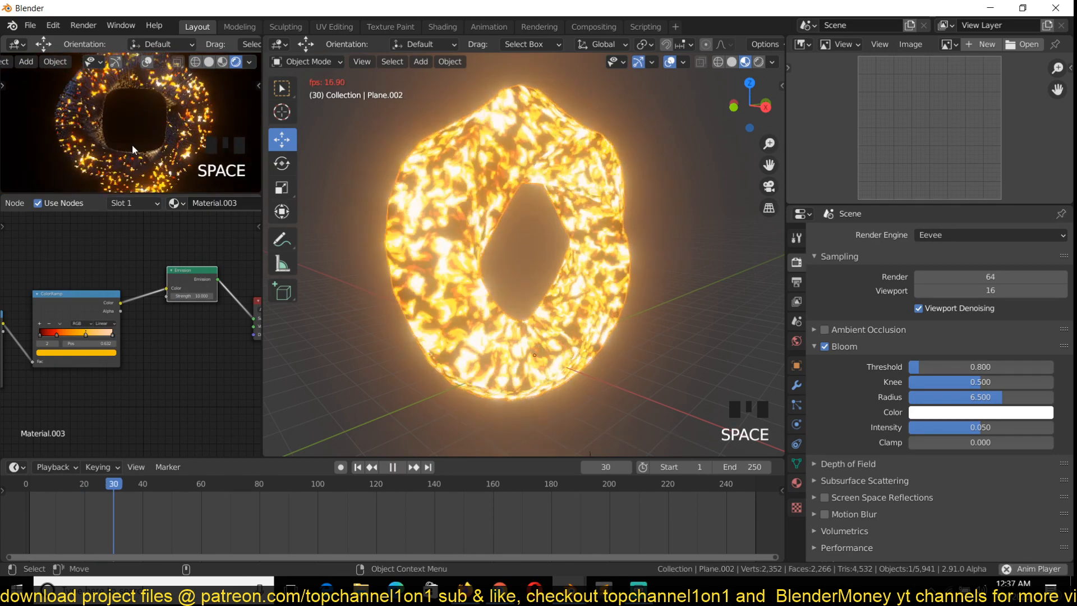
{"action": "scroll", "coordinate": [507, 235], "scroll_direction": "down", "scroll_amount": 2}
{"action": "key", "text": "KP_3"}
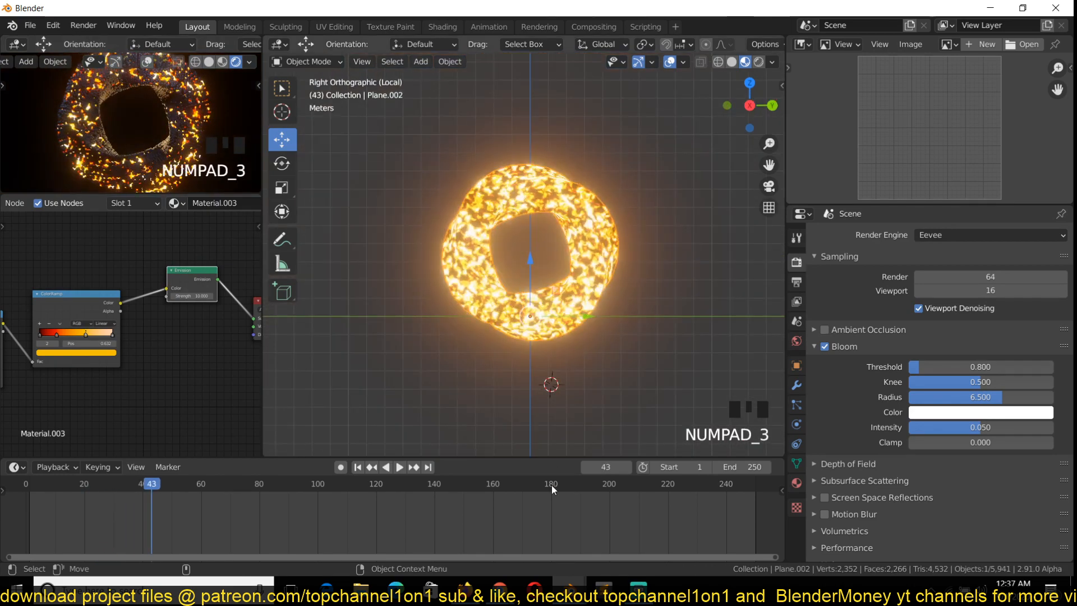
{"action": "key", "text": "grave"}
{"action": "middle_click_drag", "start_coordinate": [536, 246], "coordinate": [639, 253]}
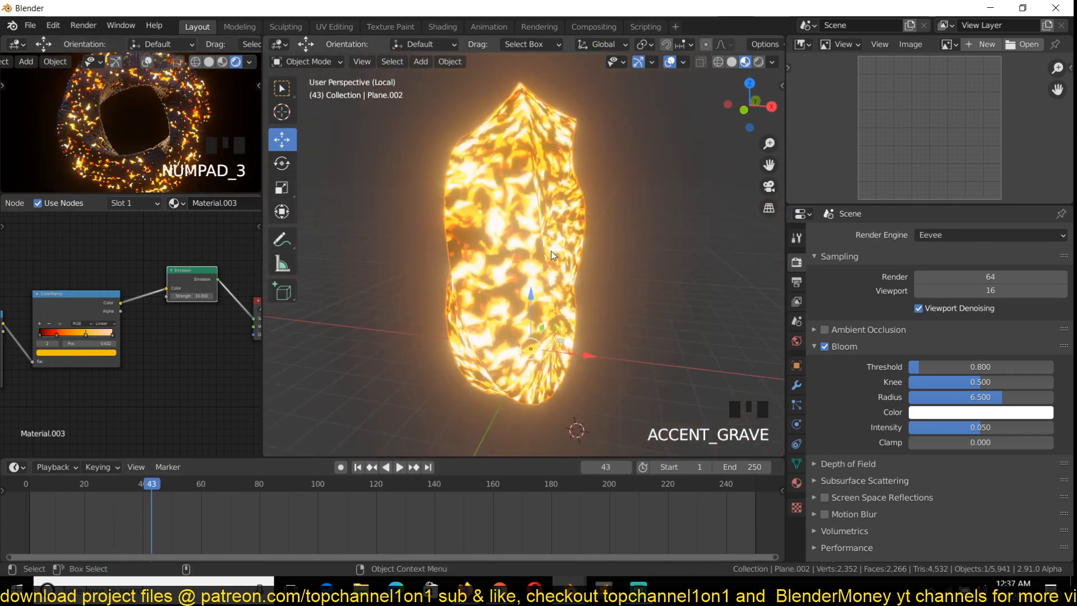
Place the 3D cursor in the ring's opening in right view, add a sphere empty there and move it about -0.46 m along Z.
{"action": "key", "text": "KP_3"}
{"action": "key", "text": "shift+Right"}
{"action": "key", "text": "alt+a"}
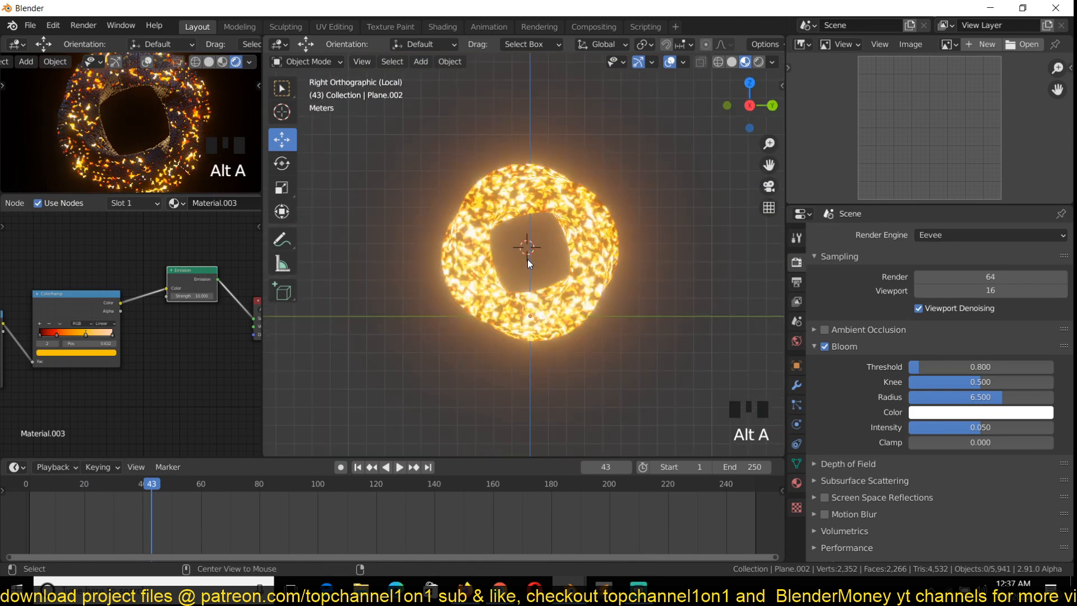
{"action": "key", "text": "shift+a"}
{"action": "mouse_move", "coordinate": [502, 402]}
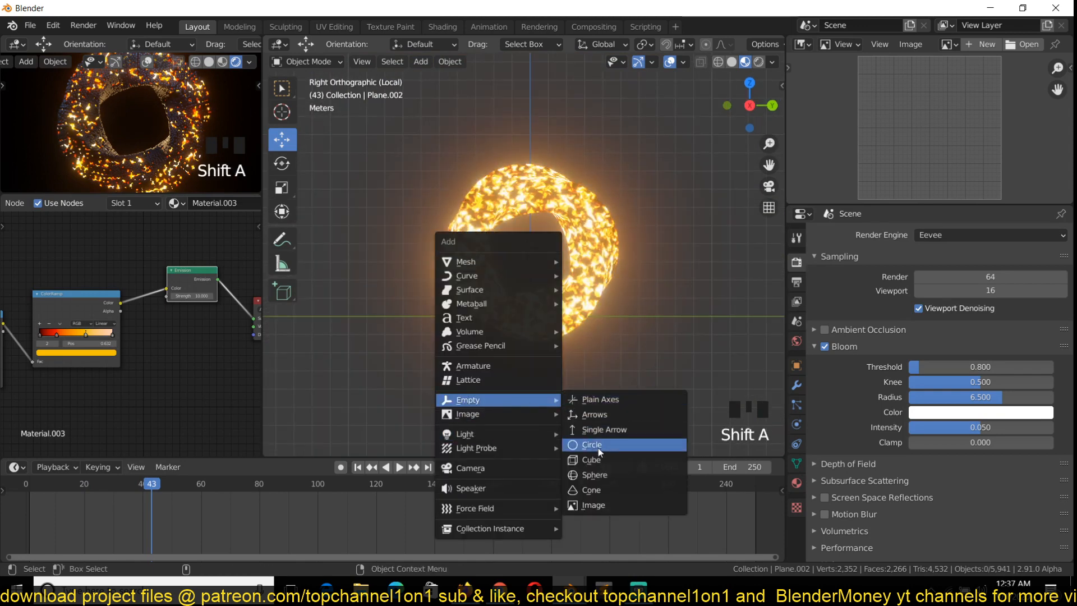
{"action": "left_click", "coordinate": [602, 476]}
{"action": "left_click_drag", "start_coordinate": [528, 203], "coordinate": [527, 217]}
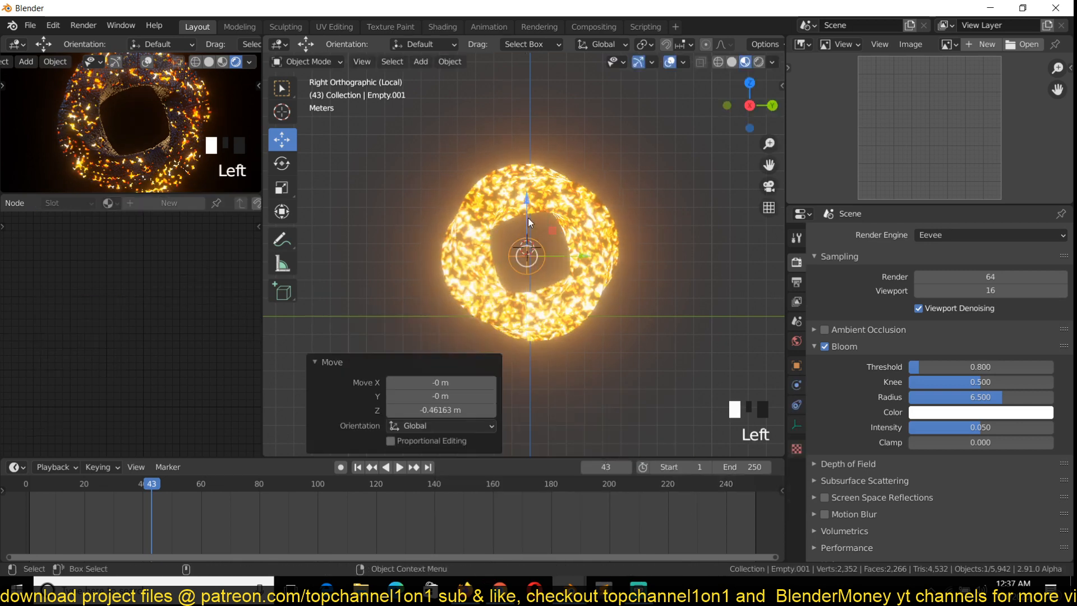
Add a Gradient Texture node to the ring mesh's material and preview its colour output on the ring.
{"action": "key", "text": "grave"}
{"action": "left_click", "coordinate": [475, 266]}
{"action": "left_click", "coordinate": [507, 269]}
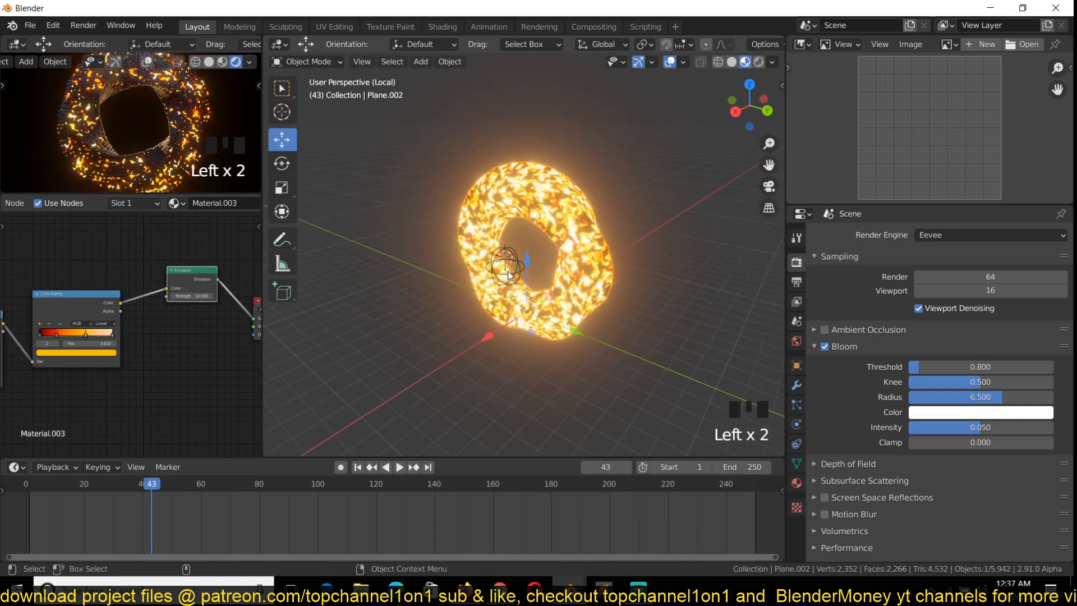
{"action": "left_click", "coordinate": [542, 194]}
{"action": "left_click", "coordinate": [542, 195]}
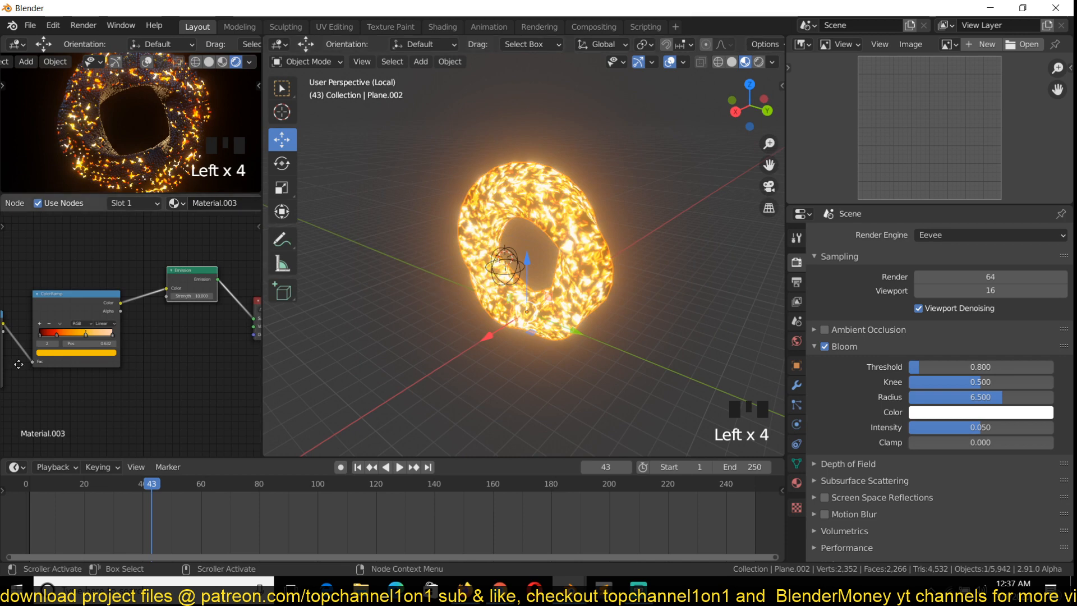
{"action": "middle_click_drag", "start_coordinate": [26, 364], "coordinate": [92, 298]}
{"action": "key", "text": "shift+a"}
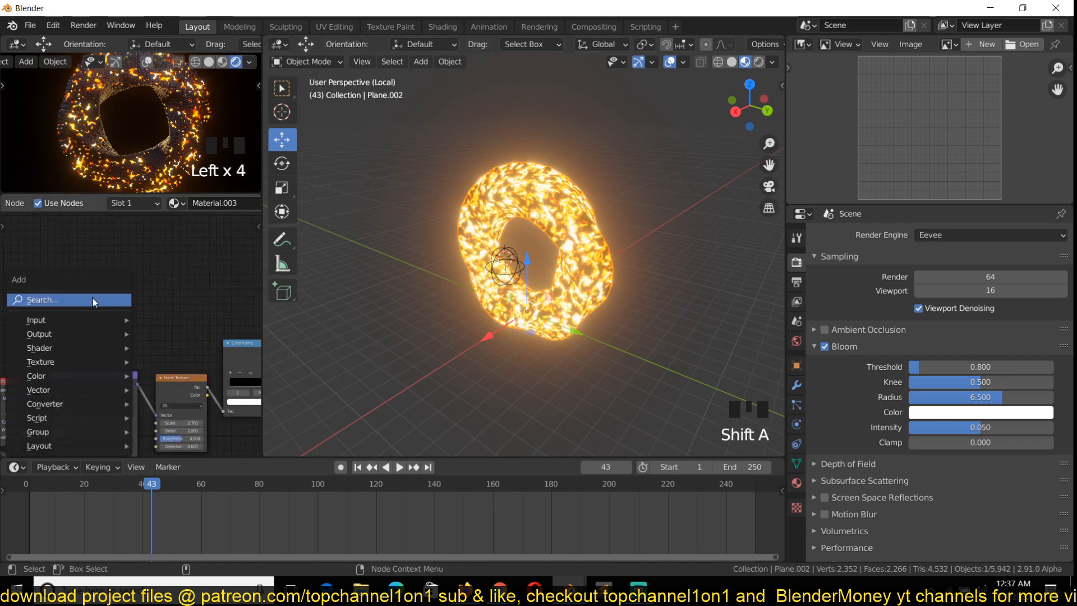
{"action": "mouse_move", "coordinate": [61, 374]}
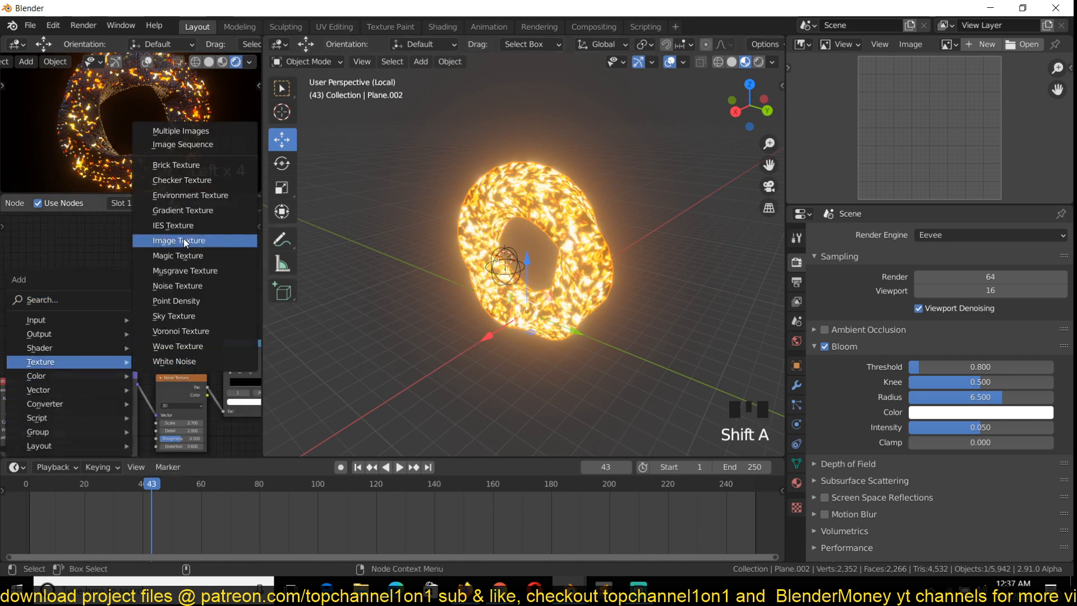
{"action": "left_click", "coordinate": [201, 211]}
{"action": "left_click", "coordinate": [182, 266]}
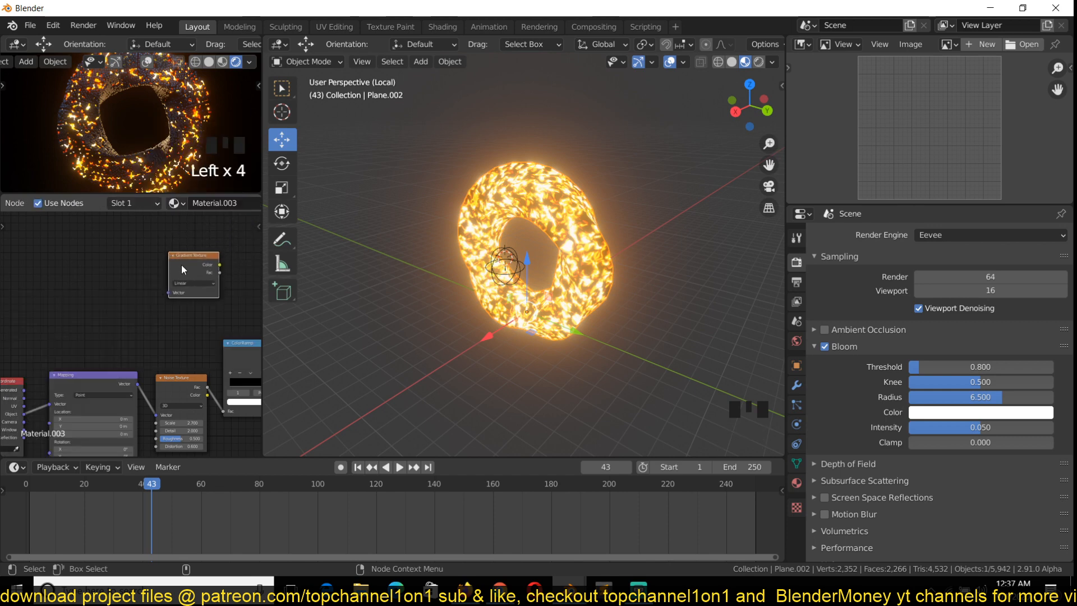
{"action": "scroll", "coordinate": [199, 273], "scroll_direction": "up", "scroll_amount": 3}
{"action": "left_click", "coordinate": [168, 280], "text": "ctrl+shift"}
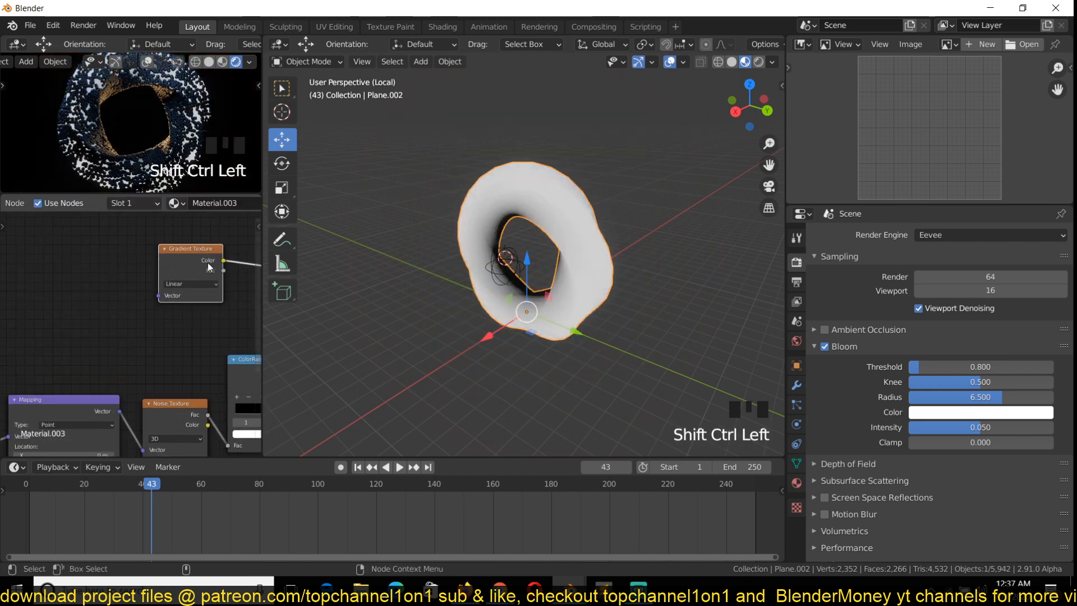
Add Mapping and Texture Coordinate nodes to the Gradient Texture and set the coordinate object to the new sphere empty.
{"action": "scroll", "coordinate": [492, 265], "scroll_direction": "up", "scroll_amount": 3}
{"action": "key", "text": "grave"}
{"action": "left_click", "coordinate": [192, 268]}
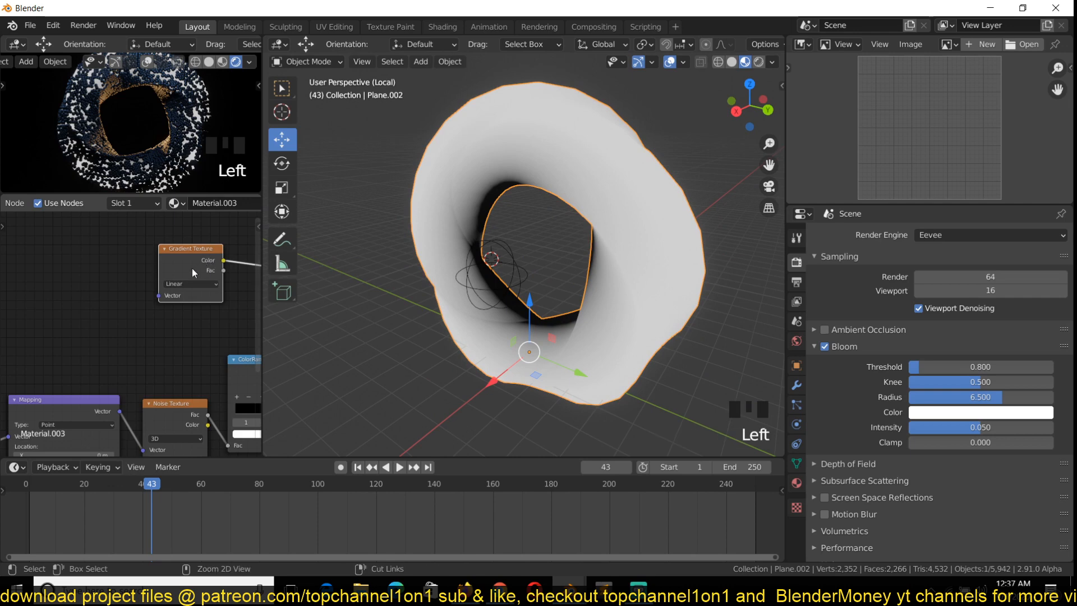
{"action": "key", "text": "ctrl+t"}
{"action": "middle_click_drag", "start_coordinate": [88, 310], "coordinate": [181, 317]}
{"action": "mouse_move", "coordinate": [91, 306]}
{"action": "middle_mouse_down"}
{"action": "mouse_move", "coordinate": [47, 306]}
{"action": "mouse_move", "coordinate": [52, 320]}
{"action": "middle_mouse_up"}
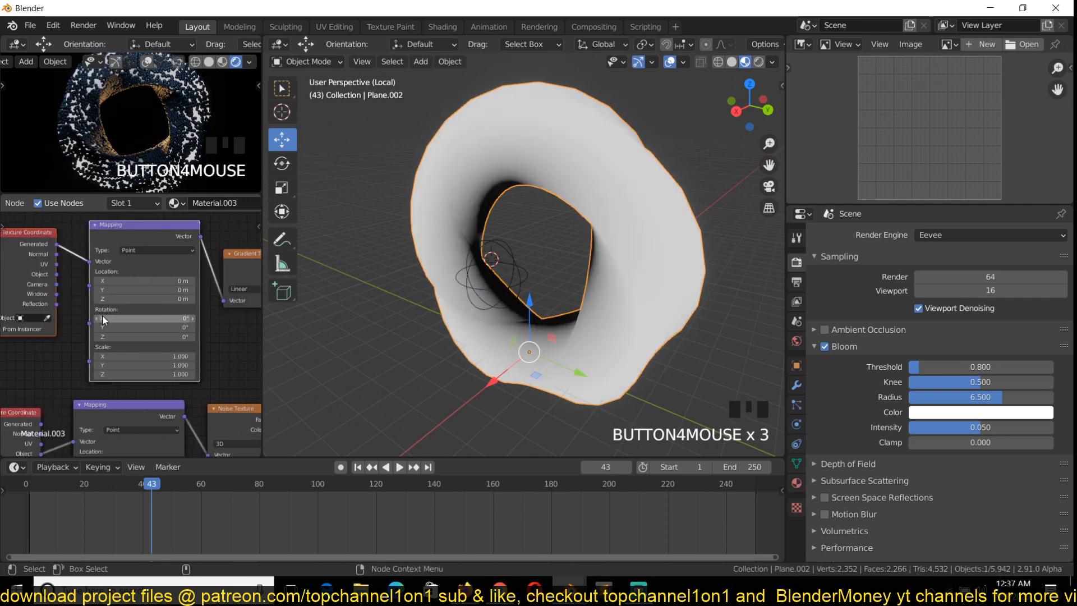
{"action": "left_click", "coordinate": [47, 318]}
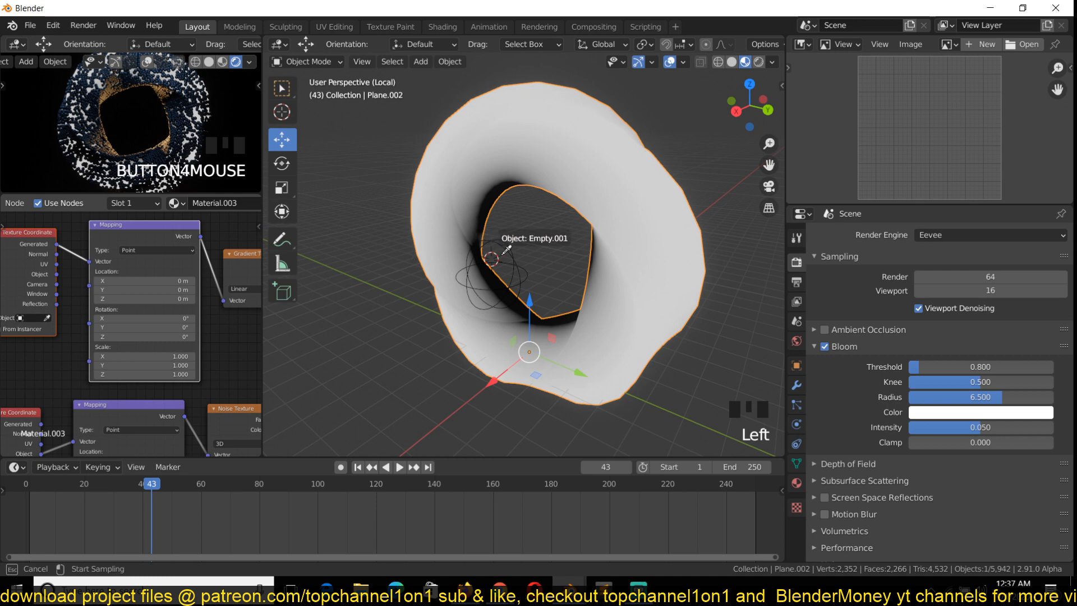
{"action": "left_click", "coordinate": [511, 256]}
{"action": "left_click", "coordinate": [512, 256]}
{"action": "middle_click_drag", "start_coordinate": [502, 262], "coordinate": [526, 259]}
{"action": "key", "text": "grave"}
{"action": "key", "text": "g"}
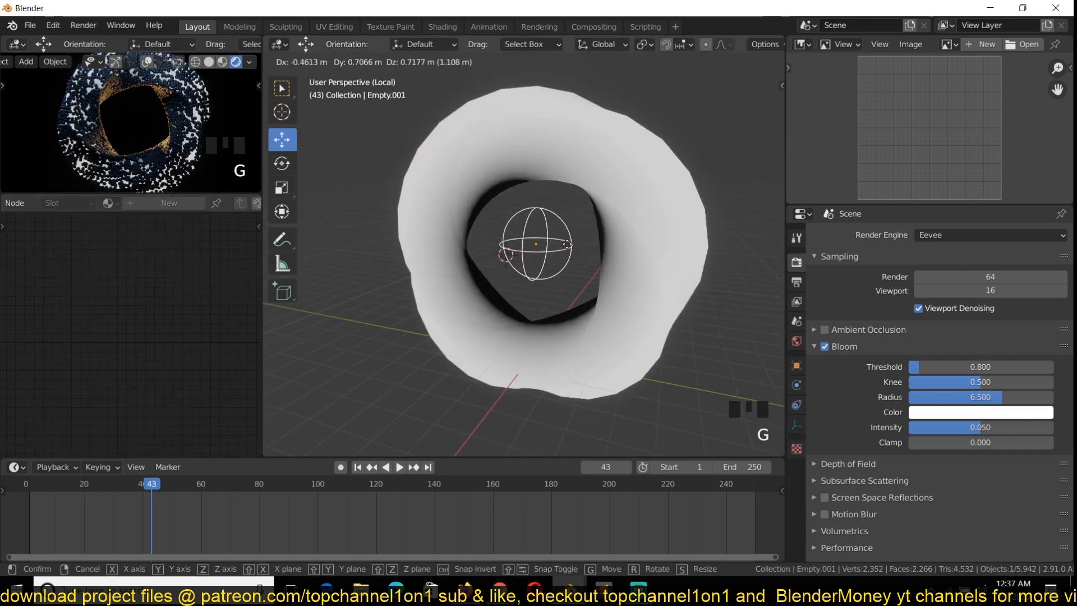
{"action": "right_click", "coordinate": [600, 261]}
Connect the Texture Coordinate's Object output to the gradient Mapping node's Vector input.
{"action": "left_click", "coordinate": [600, 201]}
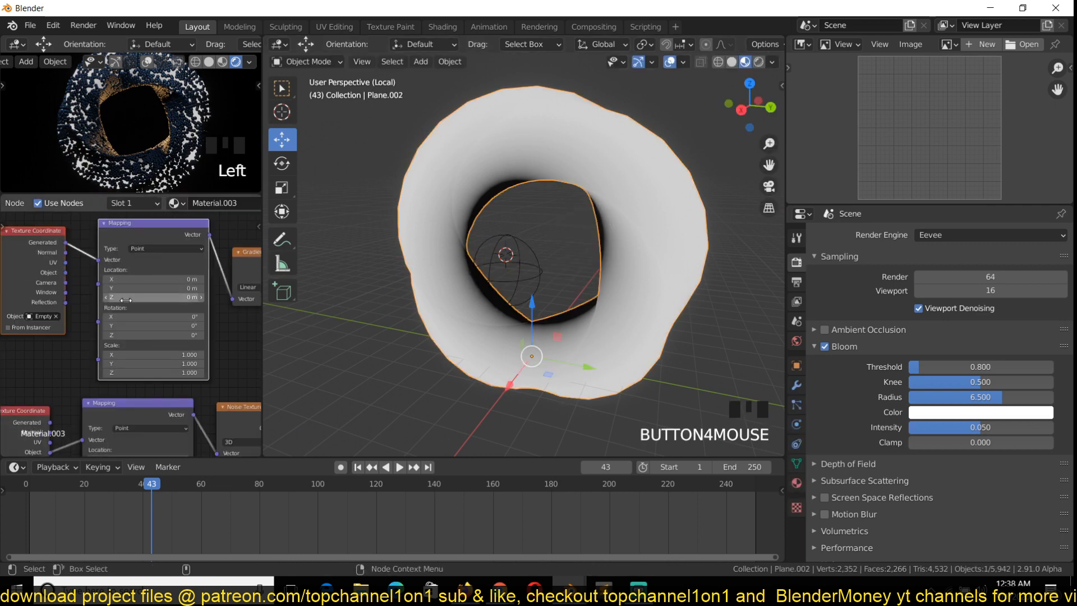
{"action": "left_click", "coordinate": [520, 265]}
{"action": "left_click", "coordinate": [396, 207]}
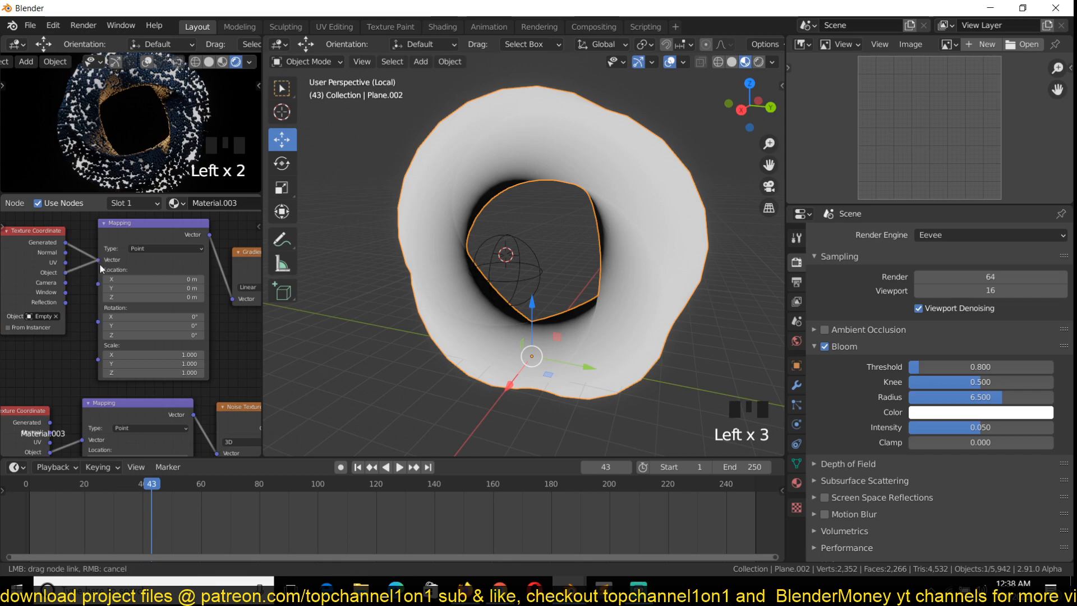
{"action": "left_click_drag", "start_coordinate": [101, 269], "coordinate": [100, 265]}
Move the sphere empty about -1.3 m along X to shift the gradient across the ring.
{"action": "left_click", "coordinate": [520, 274]}
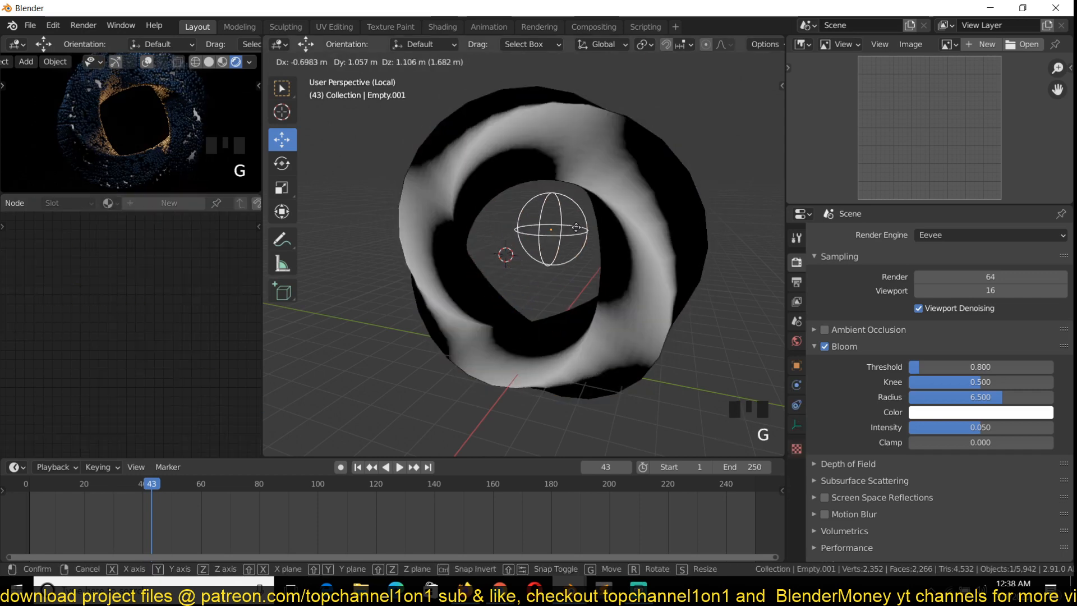
{"action": "key", "text": "grave"}
{"action": "key", "text": "grave"}
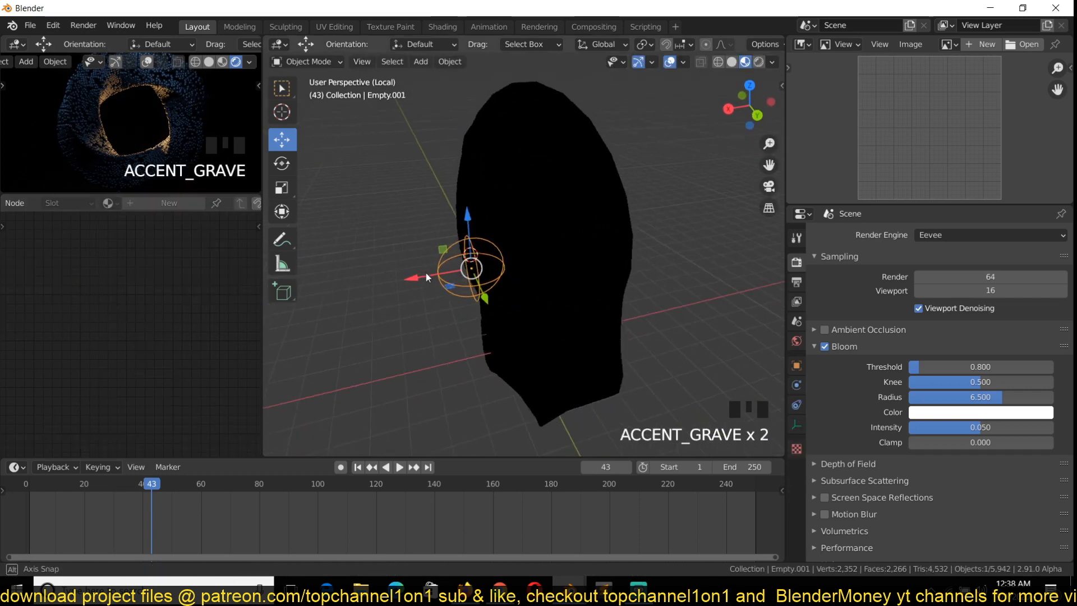
{"action": "mouse_move", "coordinate": [426, 285]}
{"action": "left_mouse_down"}
{"action": "mouse_move", "coordinate": [503, 284]}
{"action": "mouse_move", "coordinate": [490, 276]}
{"action": "left_mouse_up"}
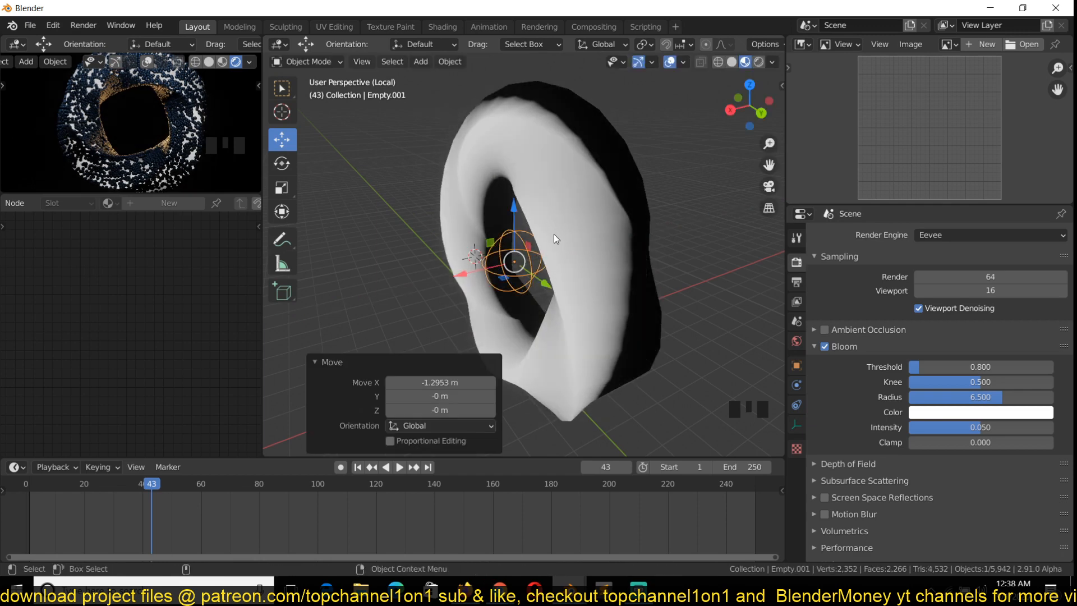
{"action": "key", "text": "grave"}
{"action": "middle_click_drag", "start_coordinate": [516, 238], "coordinate": [537, 227]}
{"action": "key", "text": "r"}
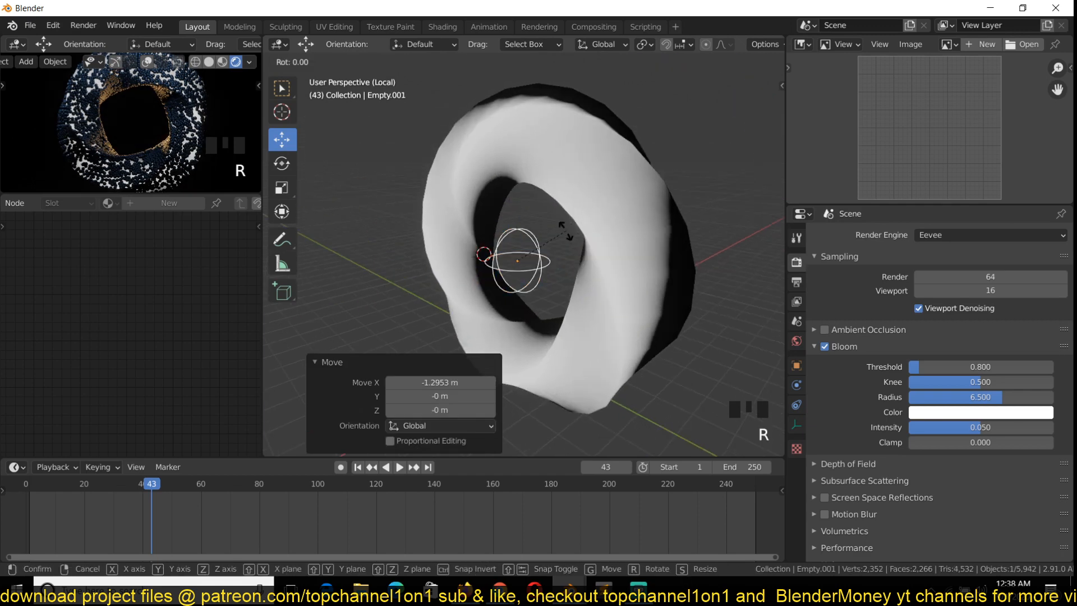
{"action": "right_click", "coordinate": [557, 177]}
{"action": "key", "text": "r"}
{"action": "key", "text": "r"}
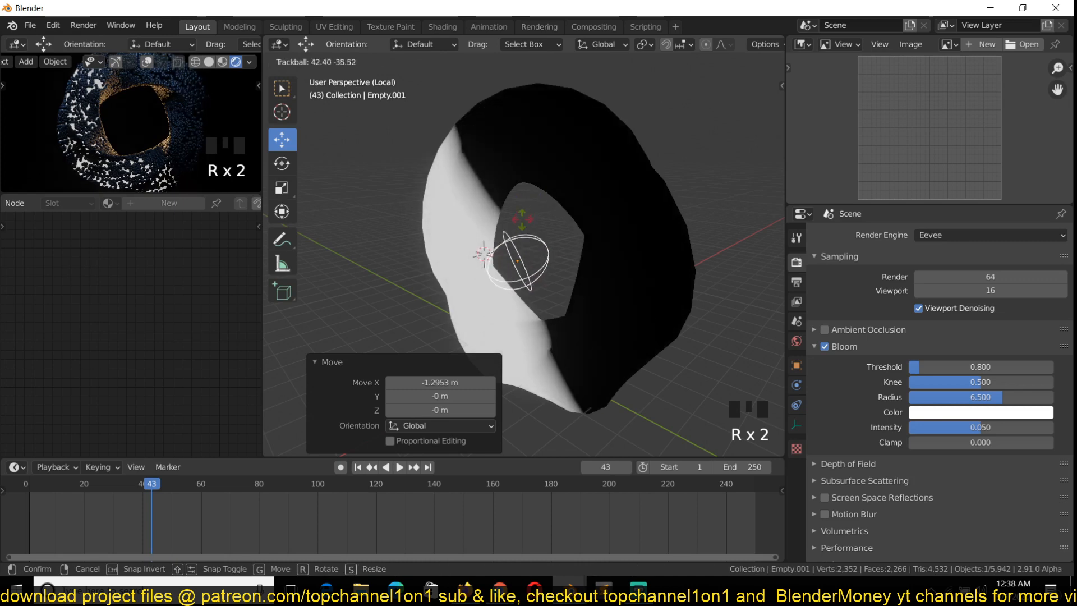
{"action": "right_click", "coordinate": [592, 250]}
Rotate the sphere empty 90° around the global Y axis.
{"action": "type", "text": "r"}
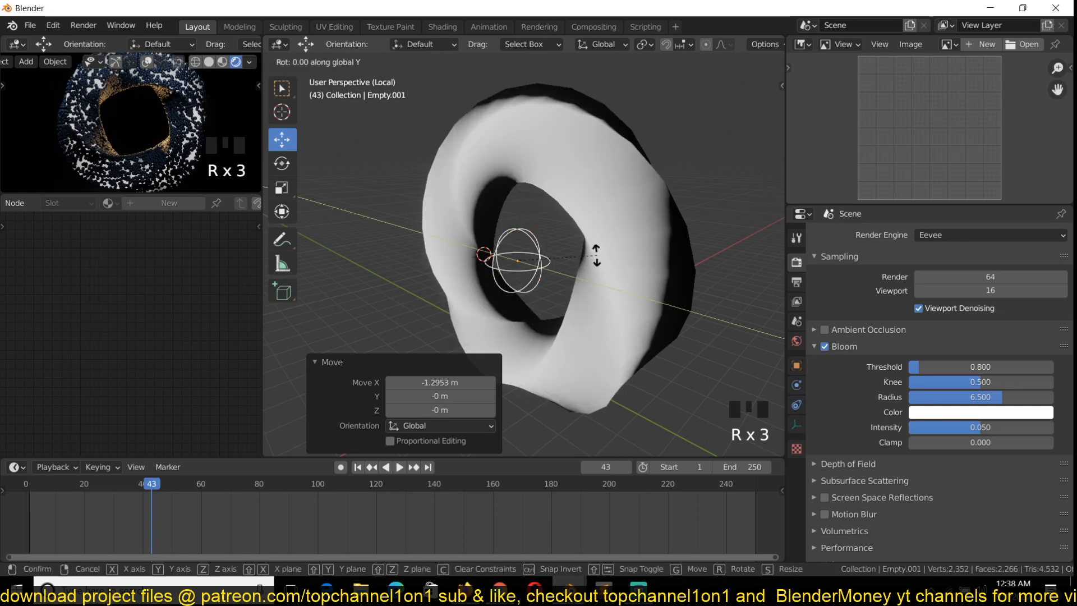
{"action": "type", "text": "90"}
{"action": "key", "text": "Return"}
{"action": "key", "text": "grave"}
{"action": "middle_click_drag", "start_coordinate": [608, 261], "coordinate": [570, 336]}
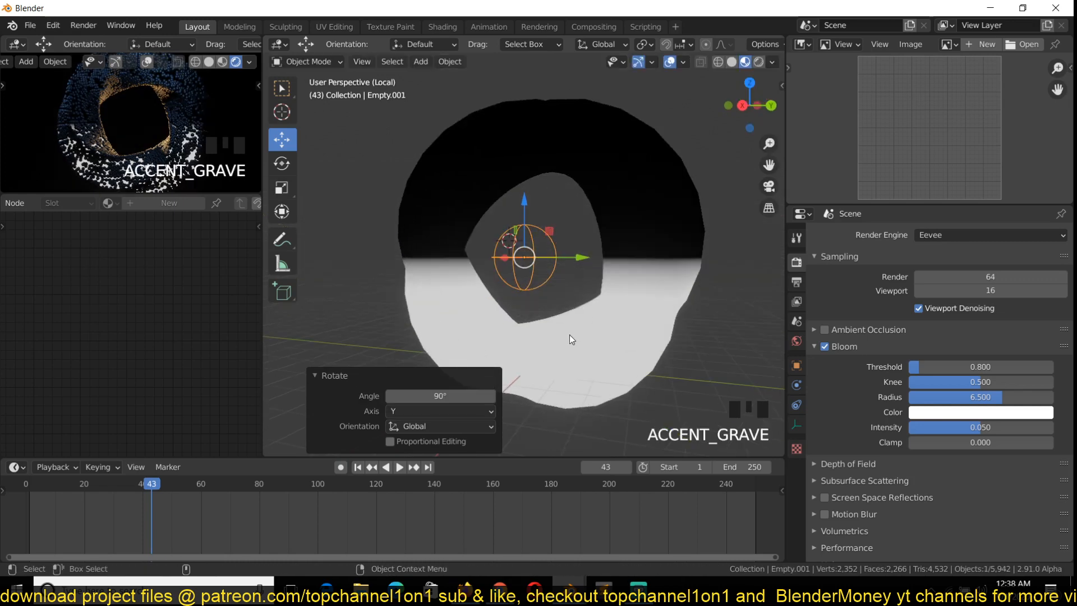
Try rotating the sphere empty another 90° around the global Y axis and shifting it along X, and undo the attempt.
{"action": "key", "text": "grave"}
{"action": "middle_click_drag", "start_coordinate": [509, 274], "coordinate": [602, 265]}
{"action": "key", "text": "grave"}
{"action": "type", "text": "r"}
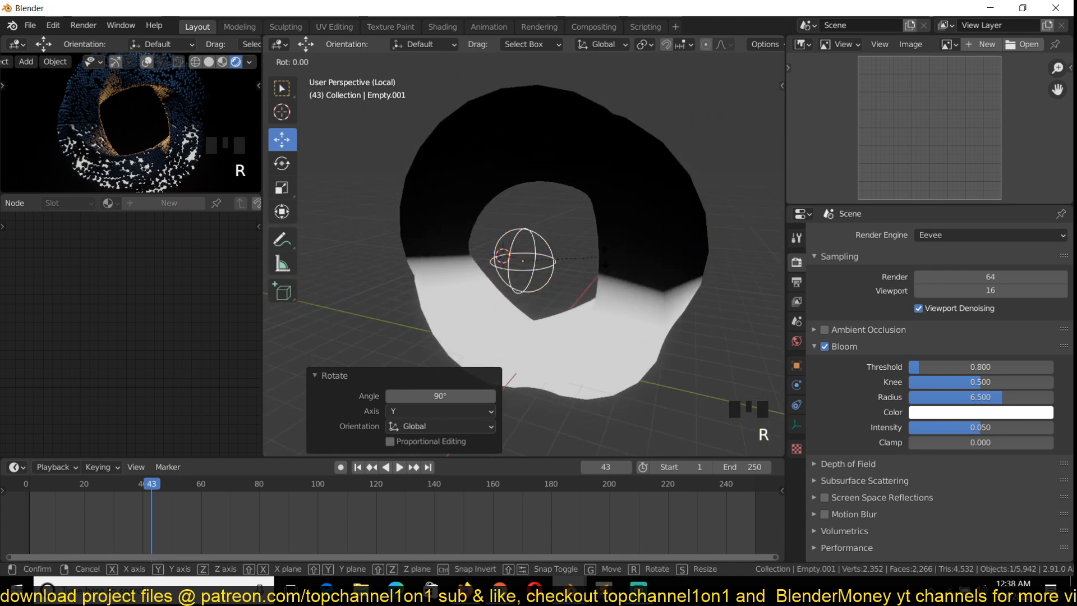
{"action": "type", "text": "90"}
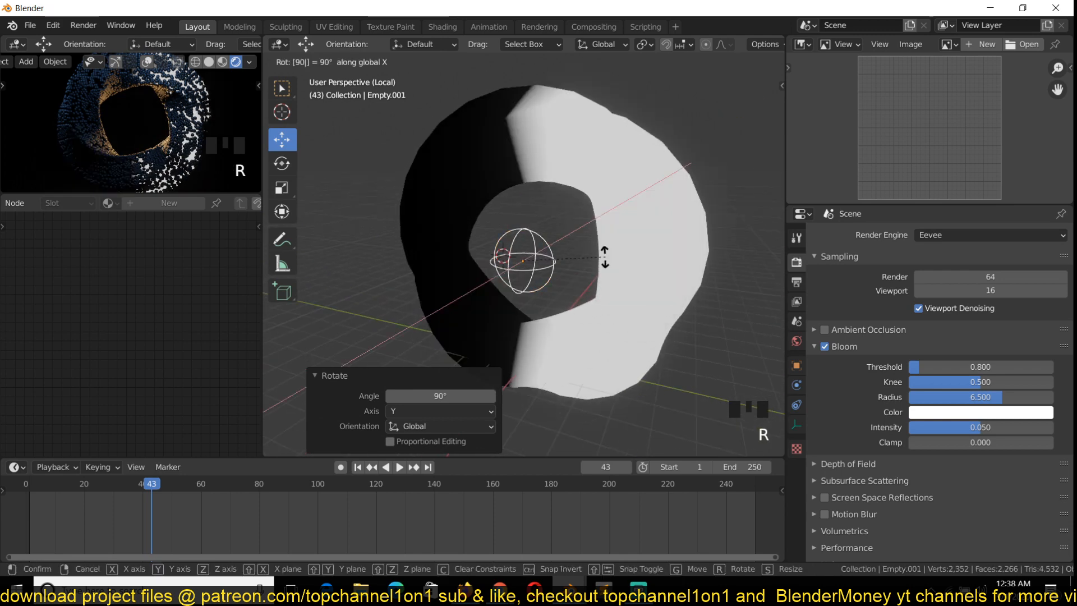
{"action": "type", "text": "y"}
{"action": "left_click", "coordinate": [608, 262]}
{"action": "key", "text": "grave"}
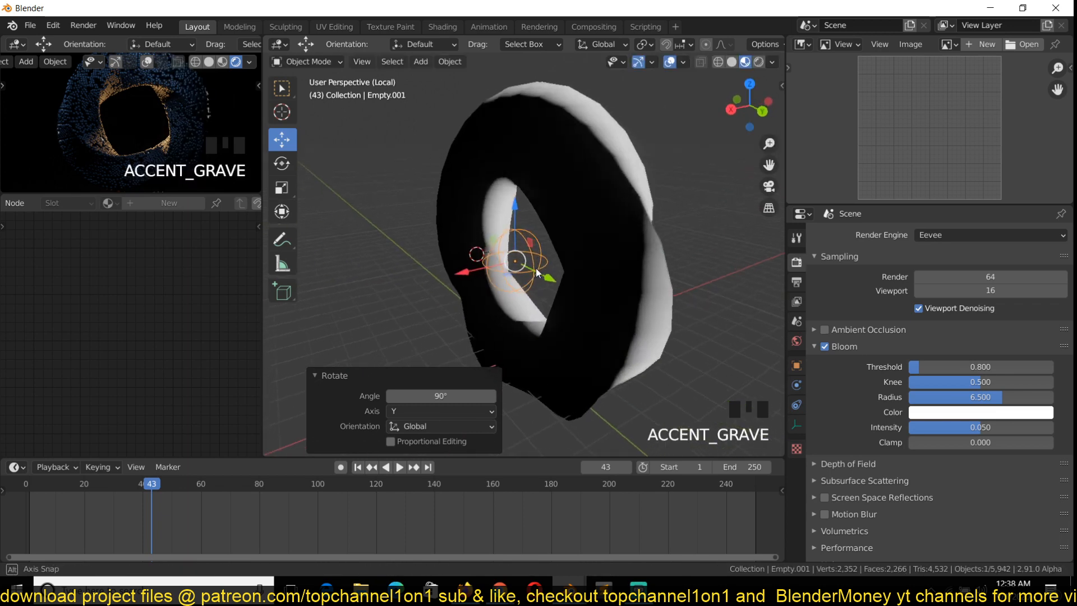
{"action": "mouse_move", "coordinate": [471, 269]}
{"action": "left_mouse_down"}
{"action": "mouse_move", "coordinate": [486, 264]}
{"action": "mouse_move", "coordinate": [488, 276]}
{"action": "left_mouse_up"}
{"action": "key", "text": "ctrl+z"}
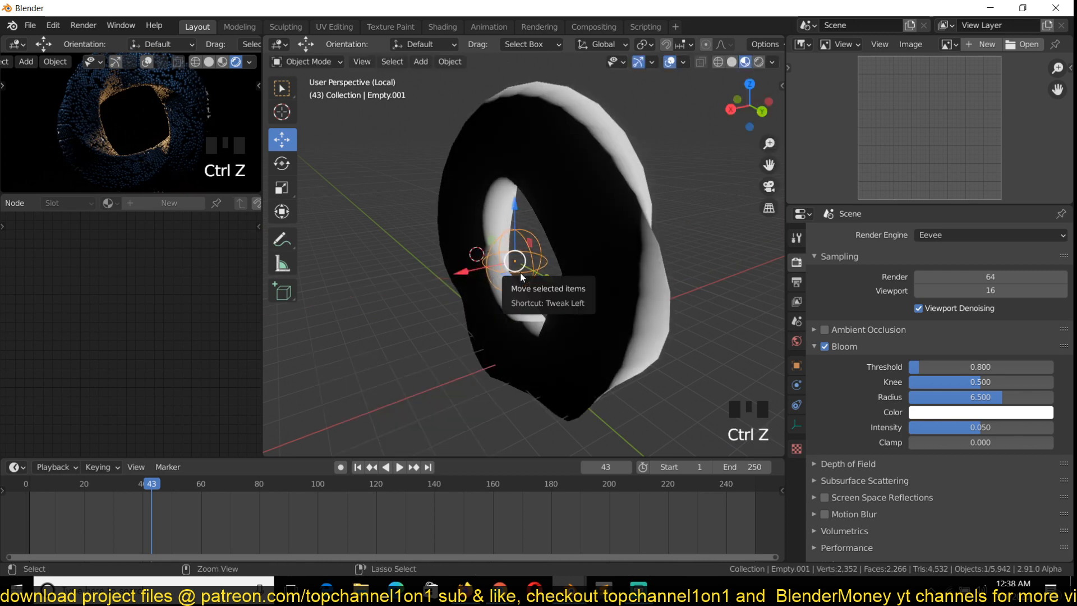
{"action": "key", "text": "ctrl+z"}
Clear the sphere empty's rotation and shift it along the X axis to move the gradient across the ring.
{"action": "key", "text": "alt+r"}
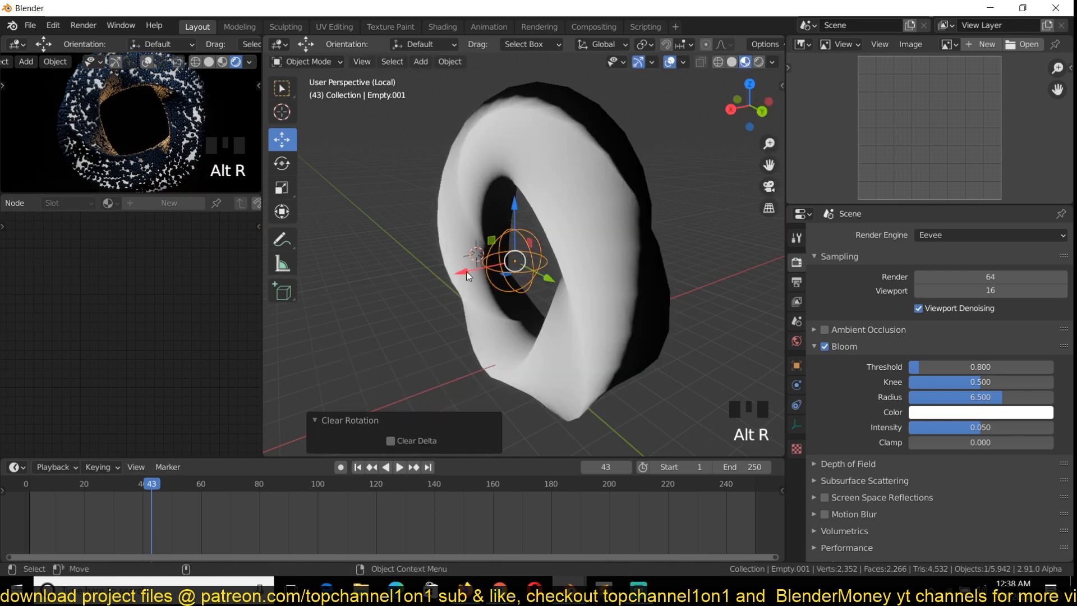
{"action": "mouse_move", "coordinate": [467, 276]}
{"action": "left_mouse_down"}
{"action": "mouse_move", "coordinate": [435, 284]}
{"action": "mouse_move", "coordinate": [505, 275]}
{"action": "mouse_move", "coordinate": [463, 281]}
{"action": "left_mouse_up"}
{"action": "scroll", "coordinate": [508, 271], "scroll_direction": "down", "scroll_amount": 2}
Insert a Math node on the Gradient Texture's output link in the duplicated ring's material.
{"action": "left_click", "coordinate": [517, 237]}
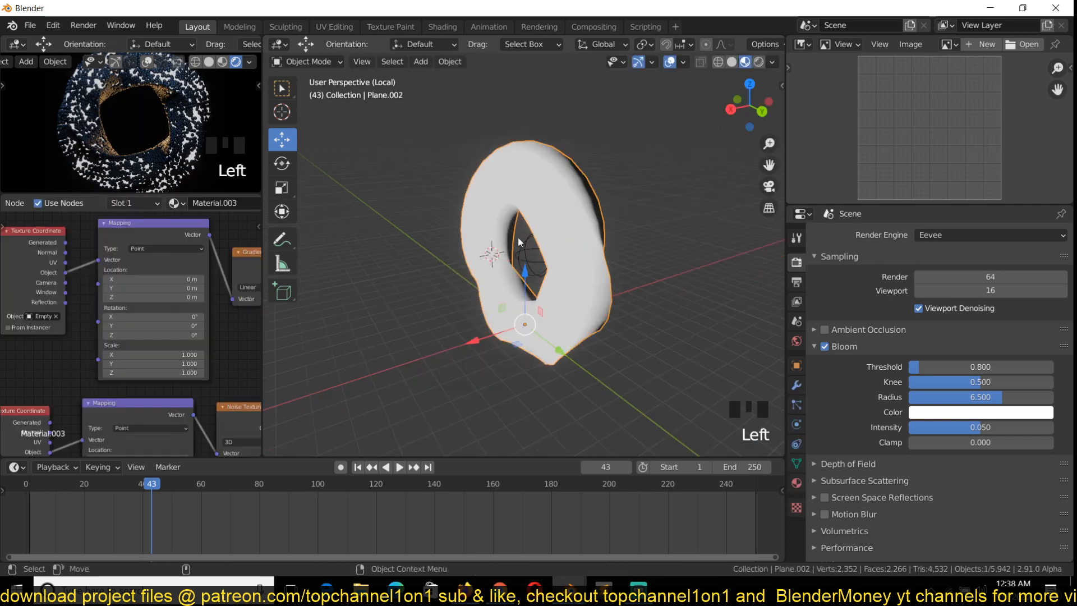
{"action": "scroll", "coordinate": [122, 345], "scroll_direction": "down", "scroll_amount": 5}
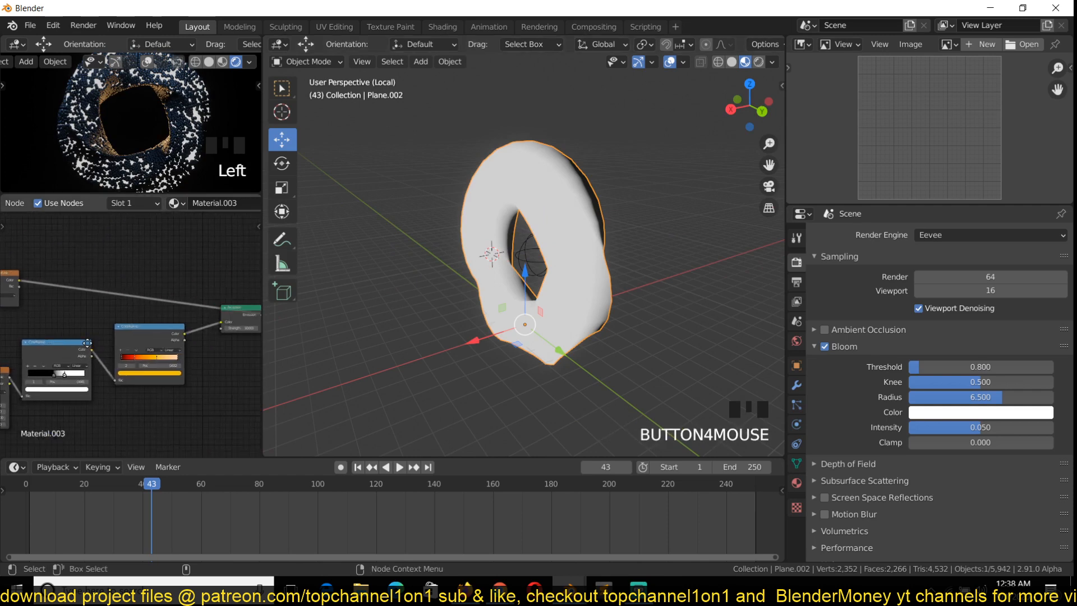
{"action": "left_click", "coordinate": [102, 284]}
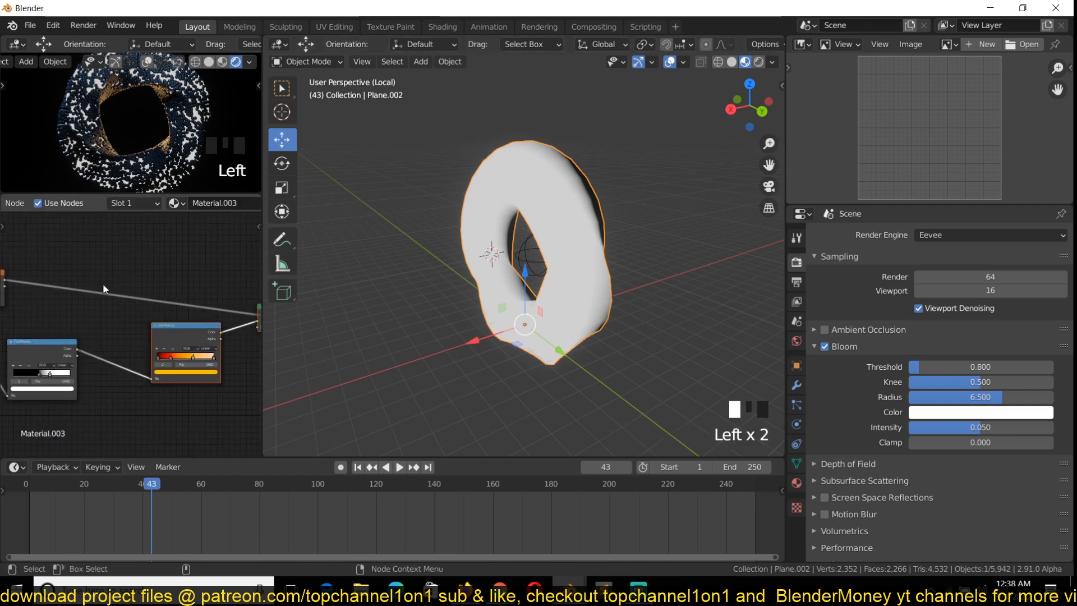
{"action": "scroll", "coordinate": [100, 286], "scroll_direction": "up", "scroll_amount": 3}
{"action": "key", "text": "shift+a"}
{"action": "mouse_move", "coordinate": [86, 311]}
{"action": "mouse_move", "coordinate": [69, 345]}
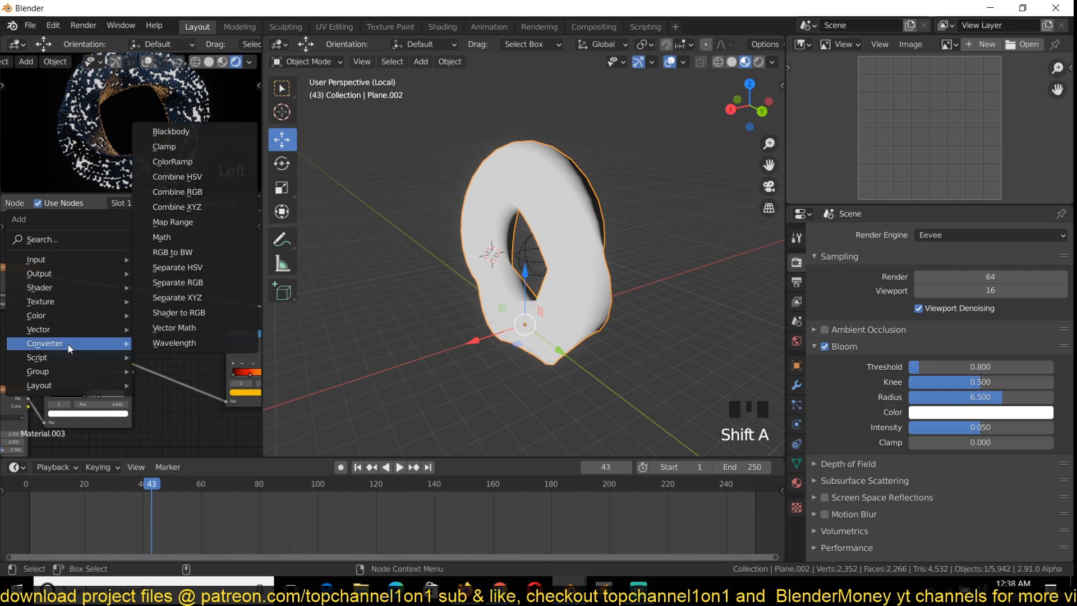
{"action": "left_click", "coordinate": [172, 239]}
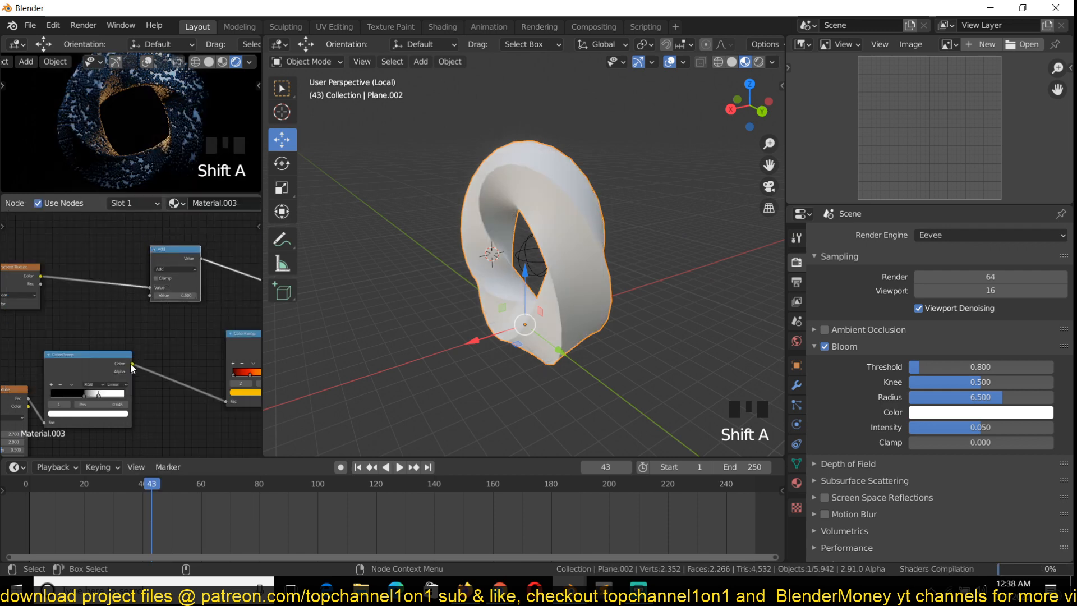
Connect the black-and-white ColorRamp's Color to the Math node's second Value input and set the operation to Subtract.
{"action": "scroll", "coordinate": [134, 375], "scroll_direction": "up", "scroll_amount": 3}
{"action": "mouse_move", "coordinate": [158, 298]}
{"action": "left_mouse_down"}
{"action": "mouse_move", "coordinate": [157, 274]}
{"action": "mouse_move", "coordinate": [161, 287]}
{"action": "left_mouse_up"}
{"action": "left_click", "coordinate": [180, 253]}
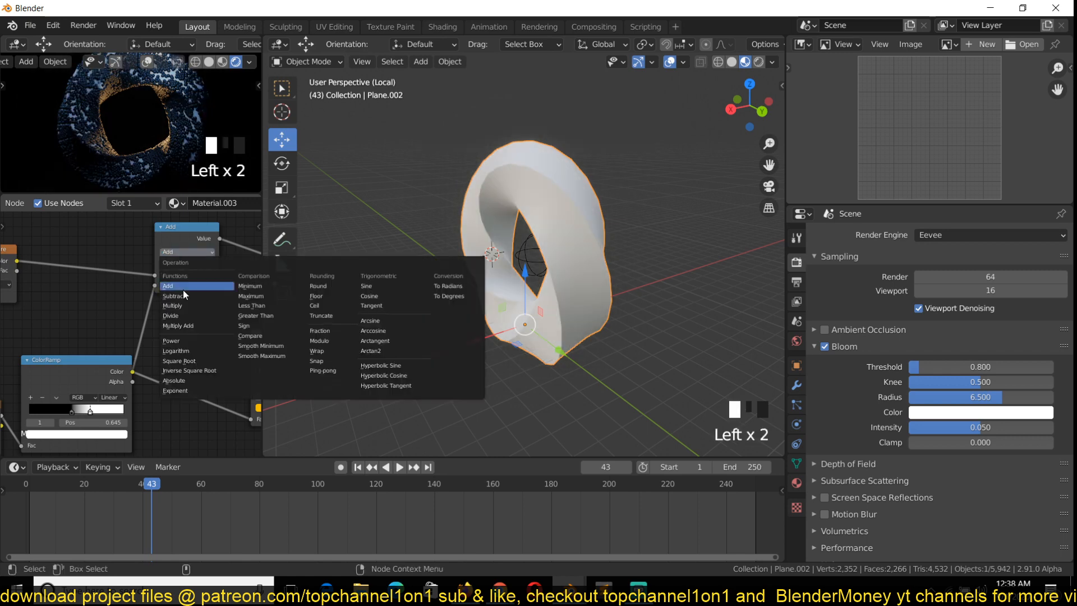
{"action": "left_click", "coordinate": [187, 296]}
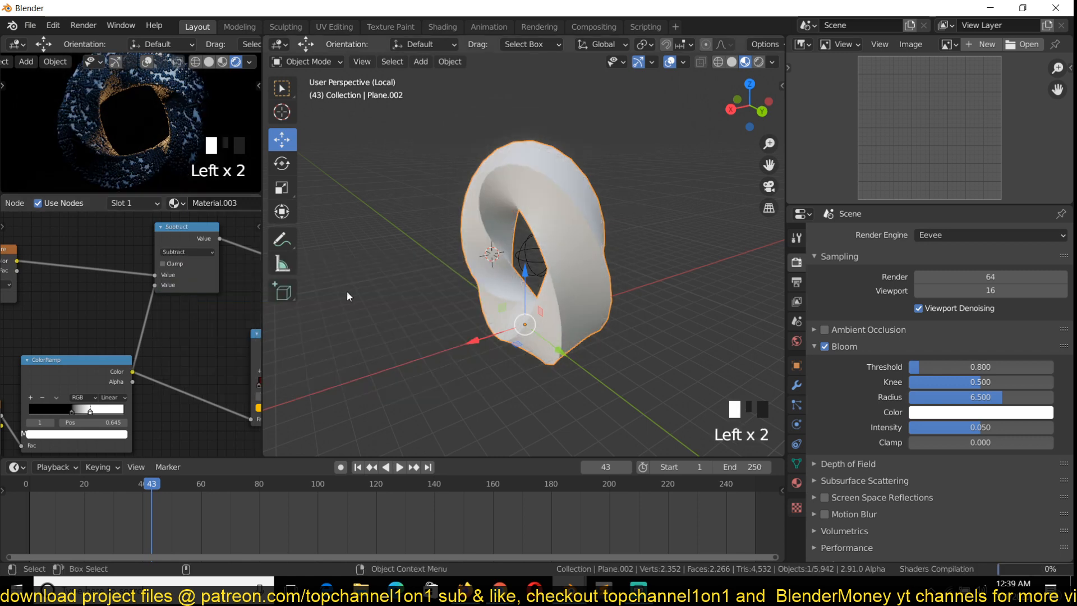
Move the sphere empty about -1.85 m along X and swap the Subtract inputs so the ColorRamp feeds the first Value.
{"action": "left_click", "coordinate": [534, 257]}
{"action": "mouse_move", "coordinate": [517, 264]}
{"action": "left_mouse_down"}
{"action": "mouse_move", "coordinate": [429, 279]}
{"action": "mouse_move", "coordinate": [512, 268]}
{"action": "mouse_move", "coordinate": [498, 275]}
{"action": "mouse_move", "coordinate": [525, 276]}
{"action": "mouse_move", "coordinate": [506, 251]}
{"action": "left_mouse_up"}
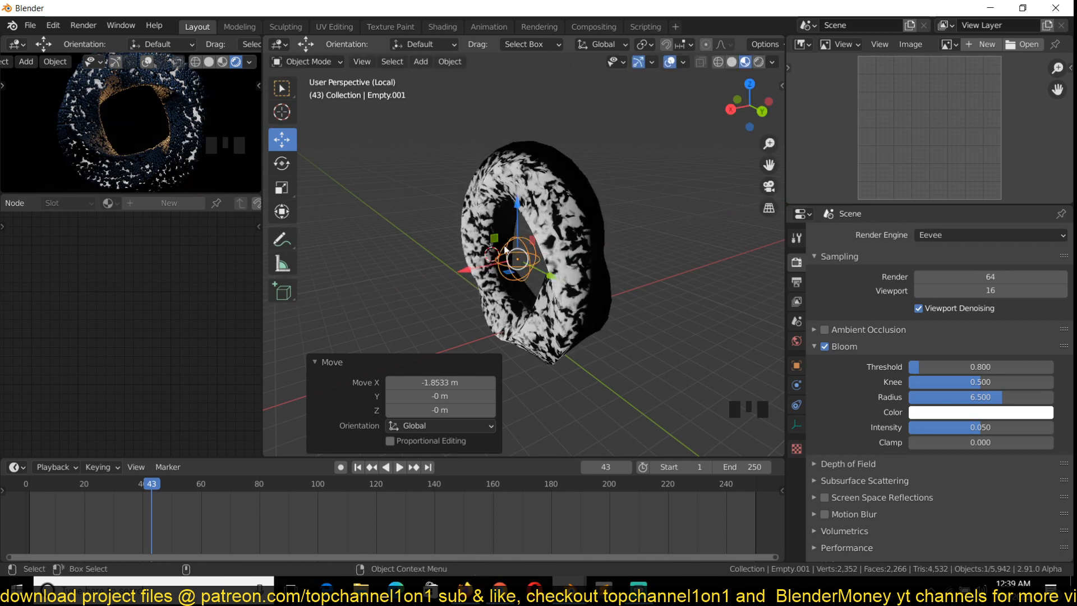
{"action": "left_click", "coordinate": [540, 211]}
{"action": "left_click_drag", "start_coordinate": [161, 288], "coordinate": [156, 274]}
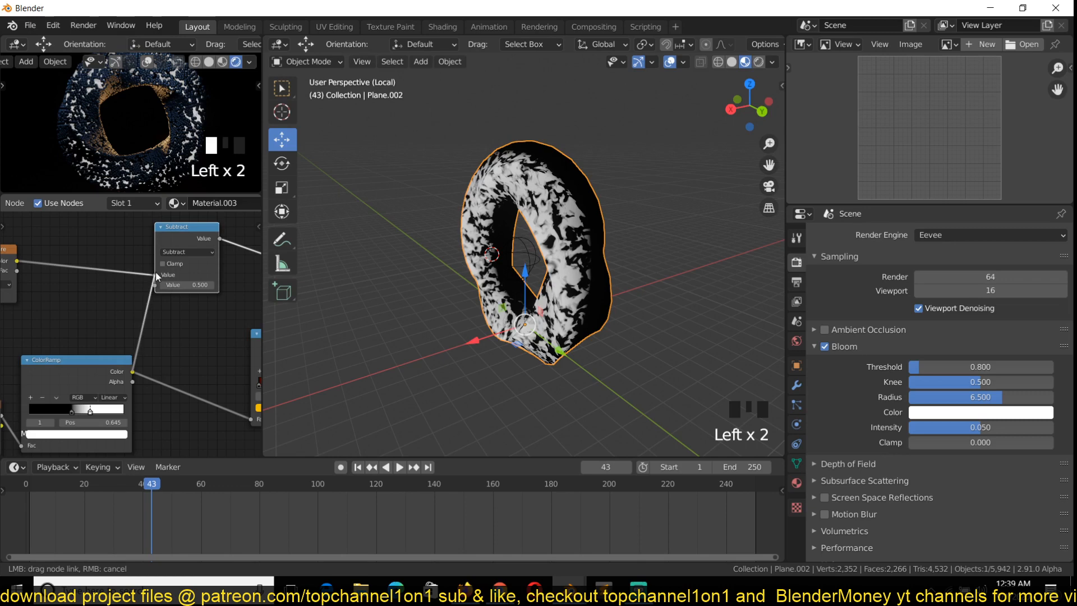
Move the sphere empty about -2.9 m along X and keyframe its location at frame 0 with auto keying enabled.
{"action": "left_click", "coordinate": [518, 272]}
{"action": "mouse_move", "coordinate": [465, 274]}
{"action": "left_mouse_down"}
{"action": "mouse_move", "coordinate": [514, 264]}
{"action": "mouse_move", "coordinate": [433, 279]}
{"action": "mouse_move", "coordinate": [524, 261]}
{"action": "mouse_move", "coordinate": [480, 277]}
{"action": "left_mouse_up"}
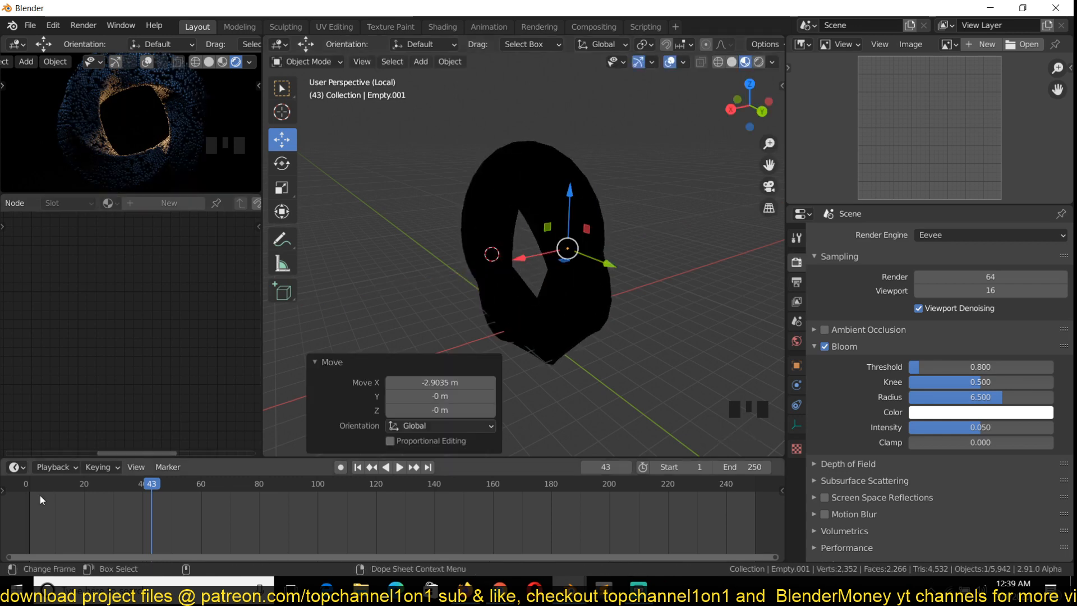
{"action": "right_click", "coordinate": [23, 510], "text": "shift"}
{"action": "left_click", "coordinate": [341, 467]}
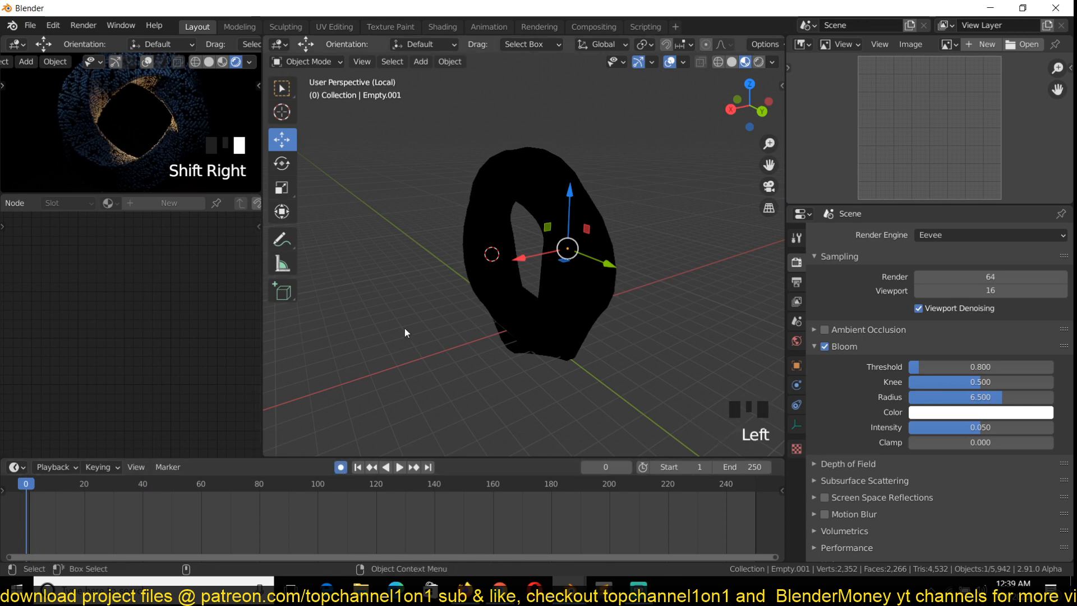
{"action": "key", "text": "g"}
{"action": "left_click", "coordinate": [319, 446]}
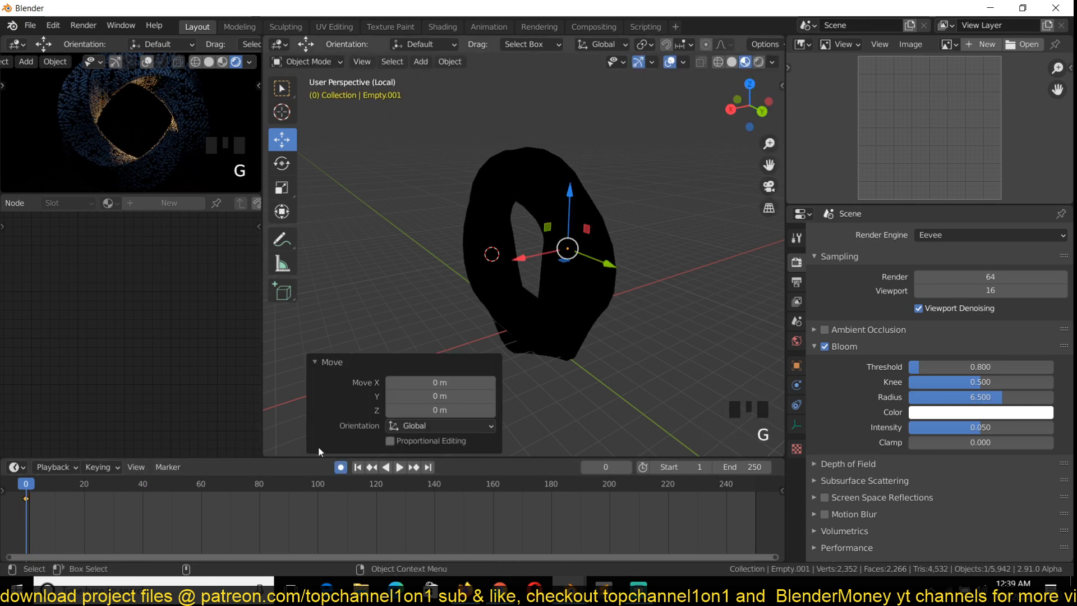
Keyframe the empty moved forward along positive X at frame 61, and delay both keyframes by 40 frames.
{"action": "right_click", "coordinate": [203, 508], "text": "shift"}
{"action": "left_click_drag", "start_coordinate": [520, 272], "coordinate": [437, 286]}
{"action": "left_click_drag", "start_coordinate": [232, 525], "coordinate": [6, 487]}
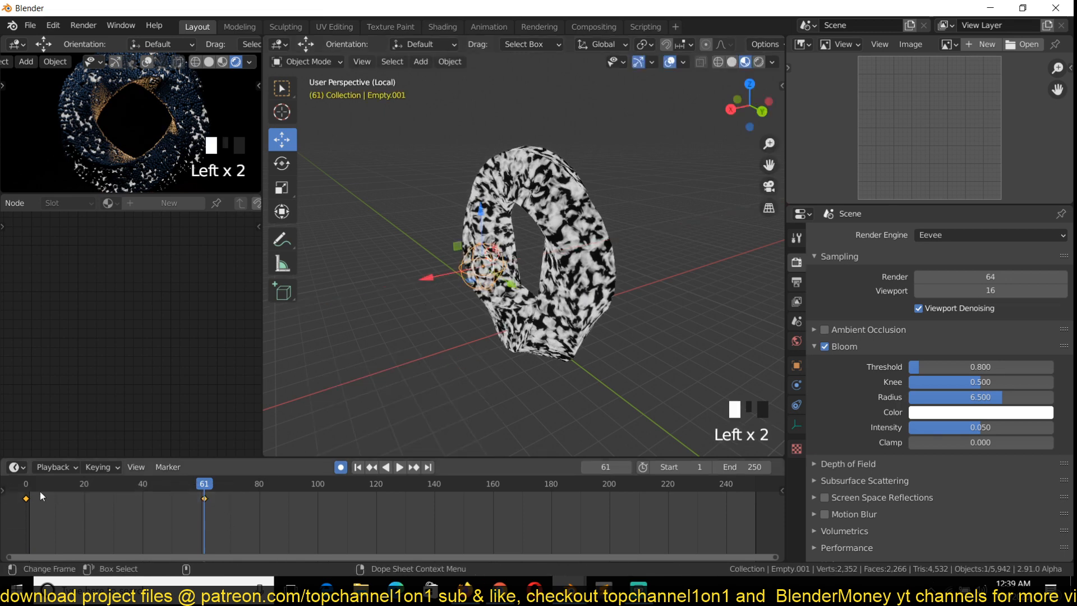
{"action": "key", "text": "g"}
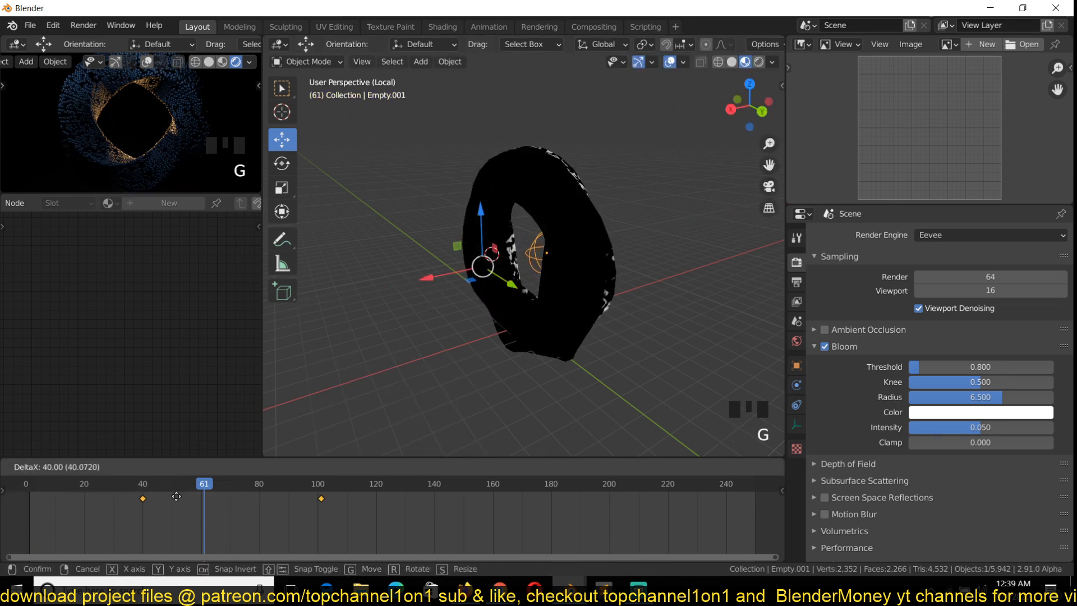
{"action": "left_click", "coordinate": [176, 497]}
Play the animation from the start and examine the black-and-white mask spreading across the ring.
{"action": "key", "text": "shift+Right"}
{"action": "key", "text": "space"}
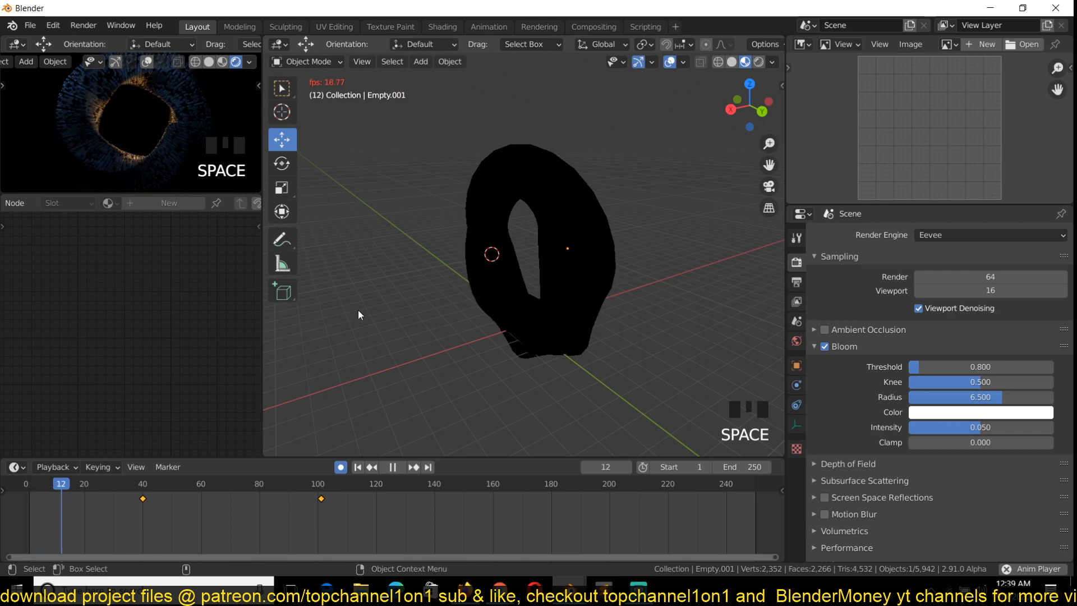
{"action": "scroll", "coordinate": [459, 281], "scroll_direction": "down", "scroll_amount": 2}
{"action": "key", "text": "grave"}
{"action": "scroll", "coordinate": [491, 274], "scroll_direction": "up", "scroll_amount": 2}
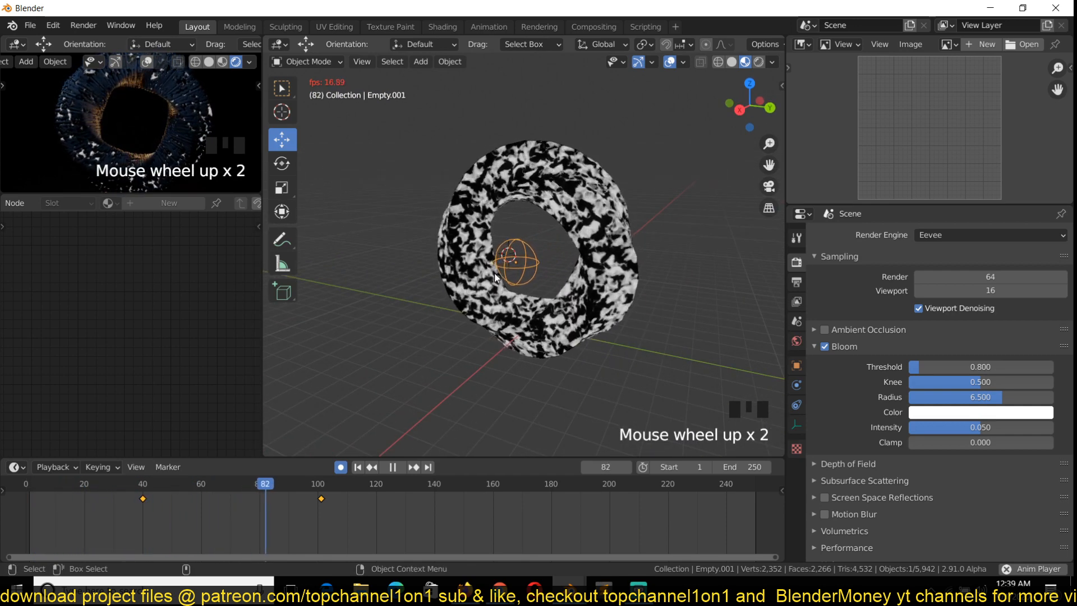
{"action": "key", "text": "space"}
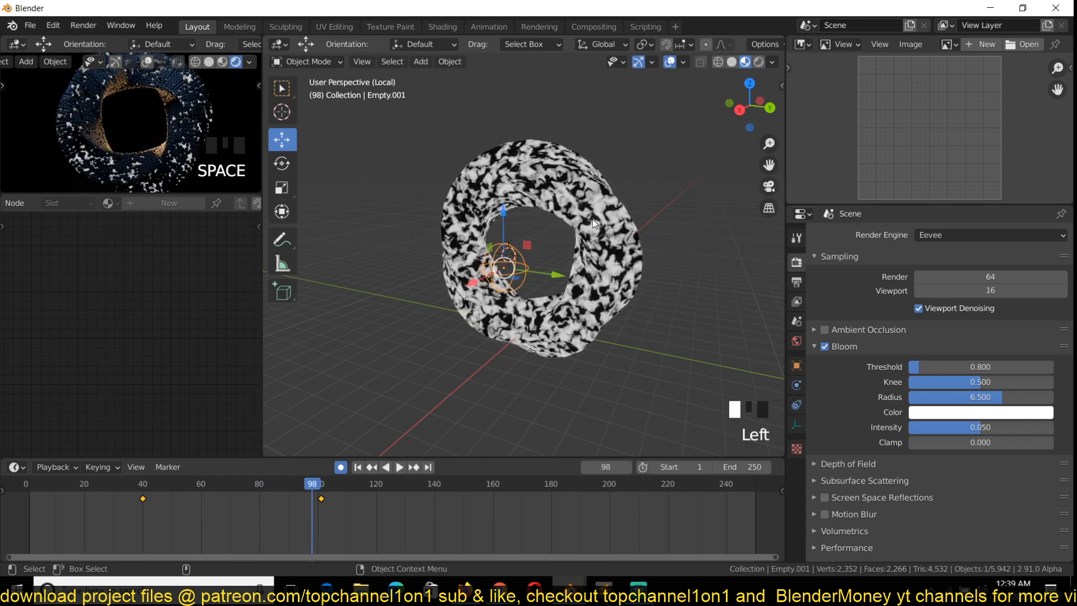
Connect the Subtract node's Value to the fire-colored ColorRamp's Fac and preview the Emission shader on the ring.
{"action": "left_click", "coordinate": [593, 226]}
{"action": "scroll", "coordinate": [115, 367], "scroll_direction": "down", "scroll_amount": 2}
{"action": "middle_click_drag", "start_coordinate": [115, 367], "coordinate": [2, 345]}
{"action": "scroll", "coordinate": [193, 342], "scroll_direction": "up", "scroll_amount": 1}
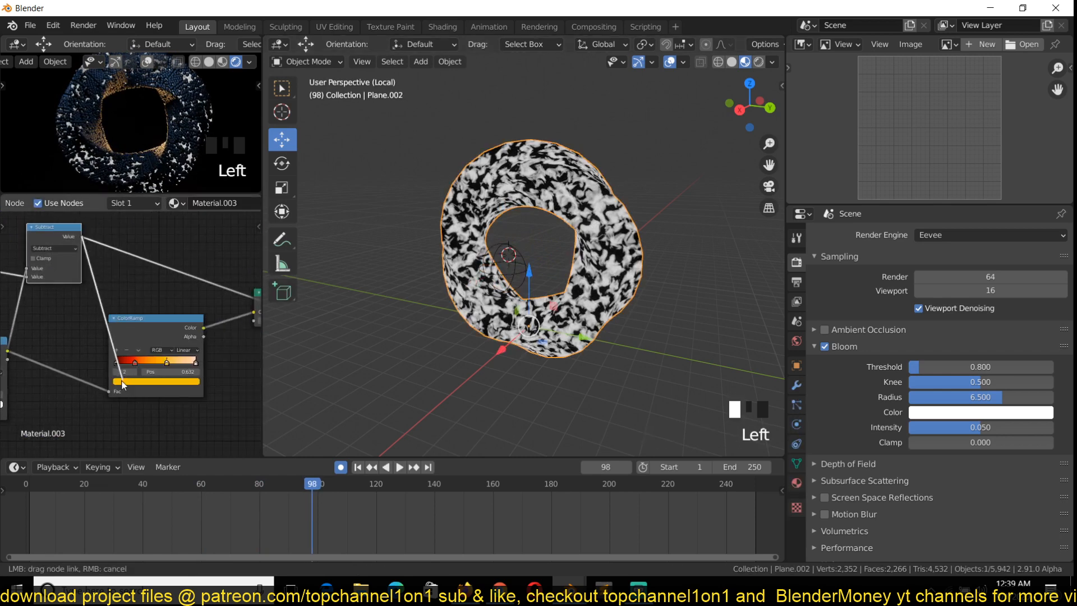
{"action": "left_click_drag", "start_coordinate": [109, 389], "coordinate": [109, 390]}
{"action": "middle_click_drag", "start_coordinate": [214, 337], "coordinate": [114, 342]}
{"action": "left_click", "coordinate": [184, 313], "text": "ctrl+shift"}
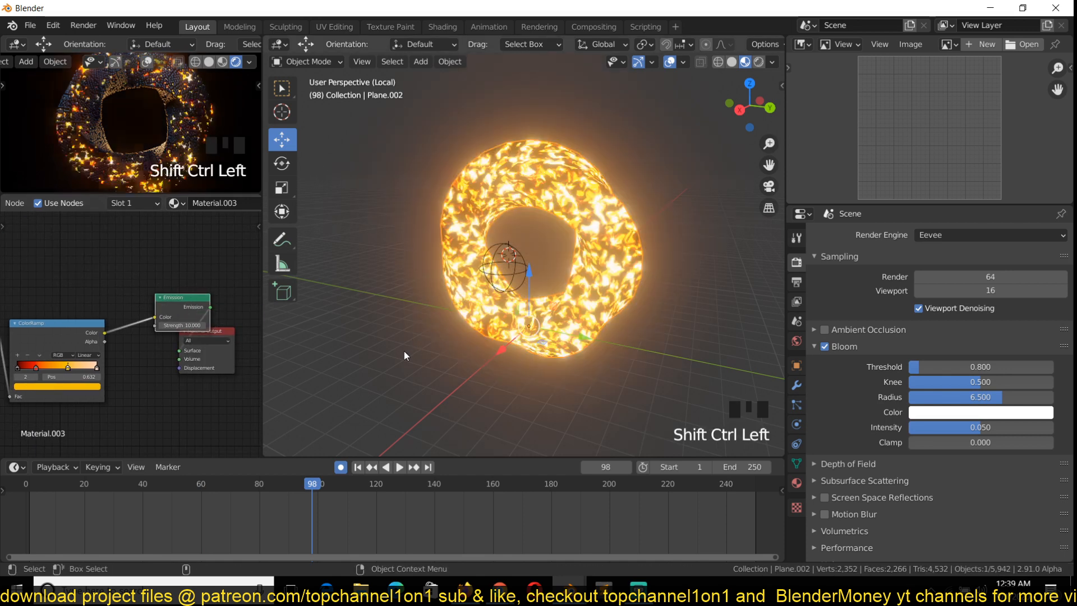
Play the animation from the start to check the fiery emission spreading over the ring mesh.
{"action": "key", "text": "shift+Right"}
{"action": "key", "text": "space"}
{"action": "scroll", "coordinate": [352, 369], "scroll_direction": "up", "scroll_amount": 2}
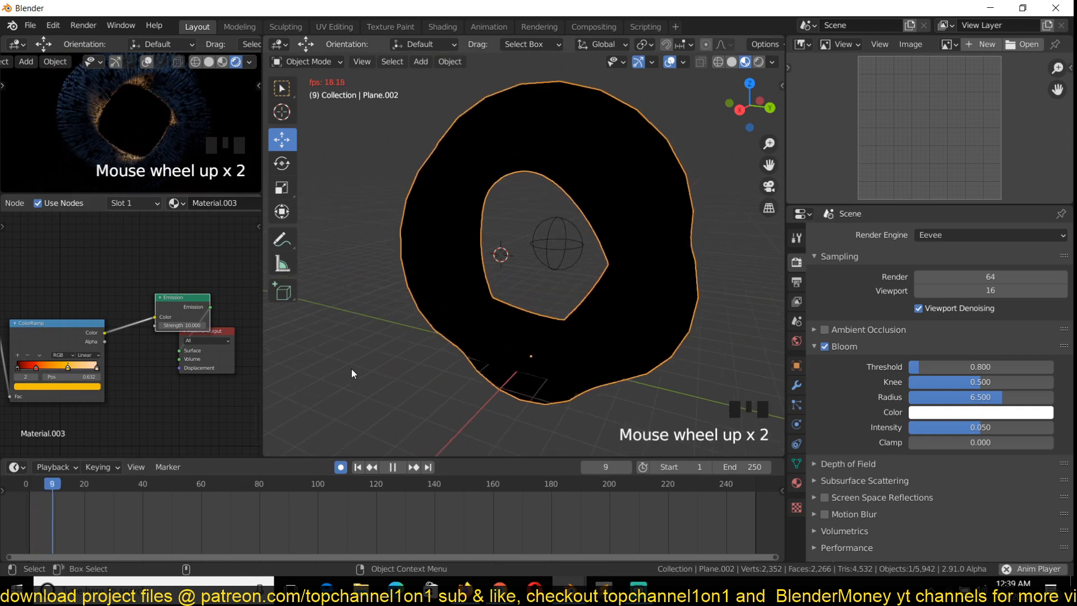
{"action": "scroll", "coordinate": [352, 372], "scroll_direction": "up", "scroll_amount": 1}
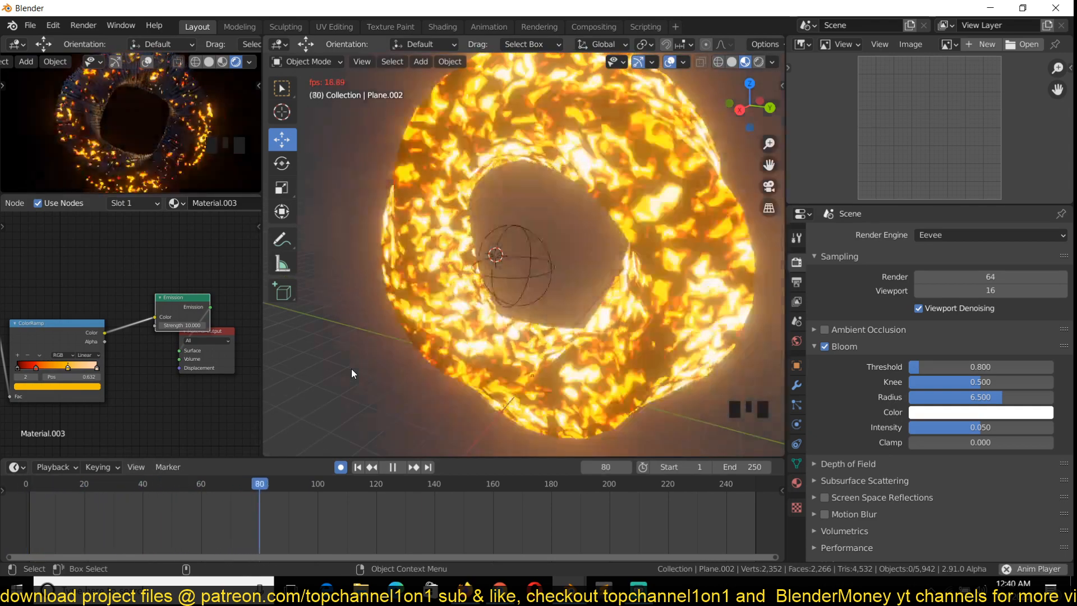
{"action": "key", "text": "space"}
Set the Noise Texture's Scale to 1.300 to enlarge the fiery pattern.
{"action": "scroll", "coordinate": [112, 371], "scroll_direction": "down", "scroll_amount": 2}
{"action": "middle_click_drag", "start_coordinate": [34, 381], "coordinate": [100, 364]}
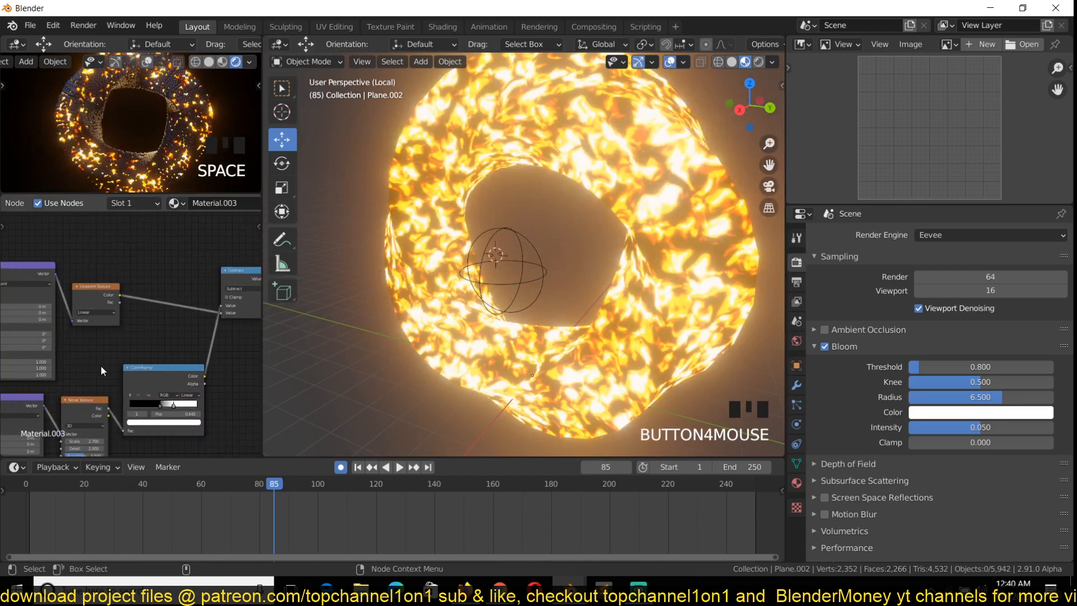
{"action": "scroll", "coordinate": [100, 365], "scroll_direction": "up", "scroll_amount": 2}
{"action": "middle_click_drag", "start_coordinate": [171, 368], "coordinate": [63, 347]}
{"action": "middle_click_drag", "start_coordinate": [103, 377], "coordinate": [25, 293]}
{"action": "scroll", "coordinate": [145, 358], "scroll_direction": "up", "scroll_amount": 2}
{"action": "left_click_drag", "start_coordinate": [169, 353], "coordinate": [140, 353]}
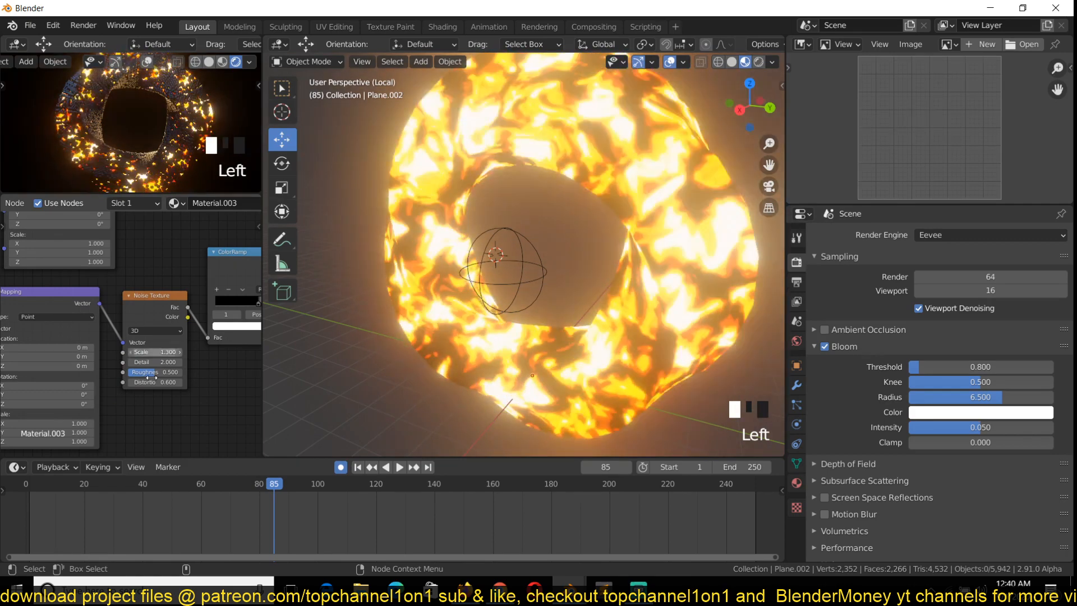
Replay the animation to check the reveal with the larger noise pattern.
{"action": "key", "text": "shift+Left"}
{"action": "key", "text": "space"}
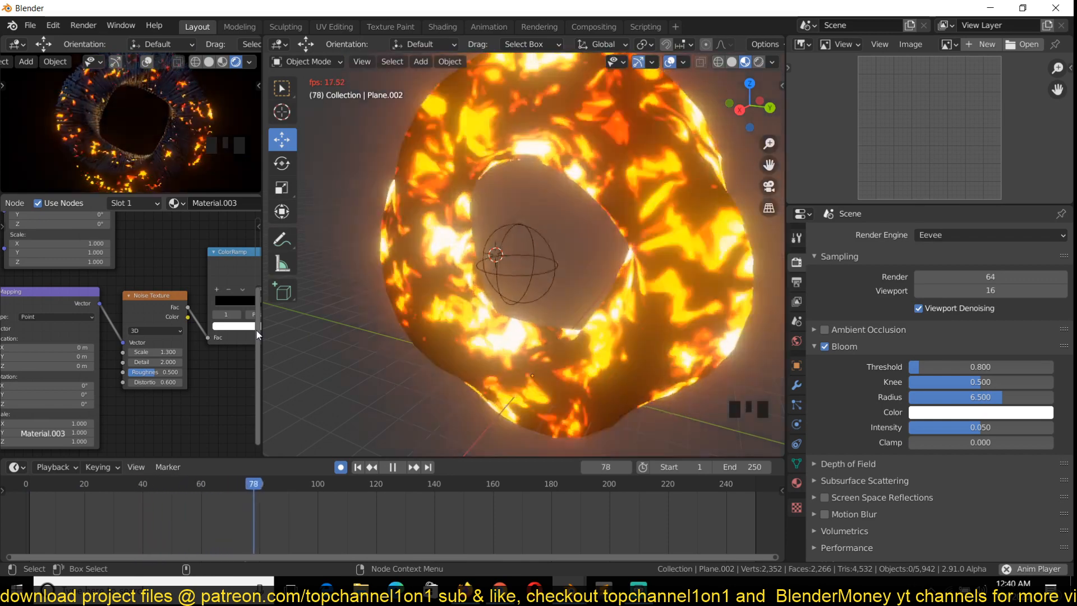
{"action": "key", "text": "space"}
{"action": "scroll", "coordinate": [362, 324], "scroll_direction": "down", "scroll_amount": 3}
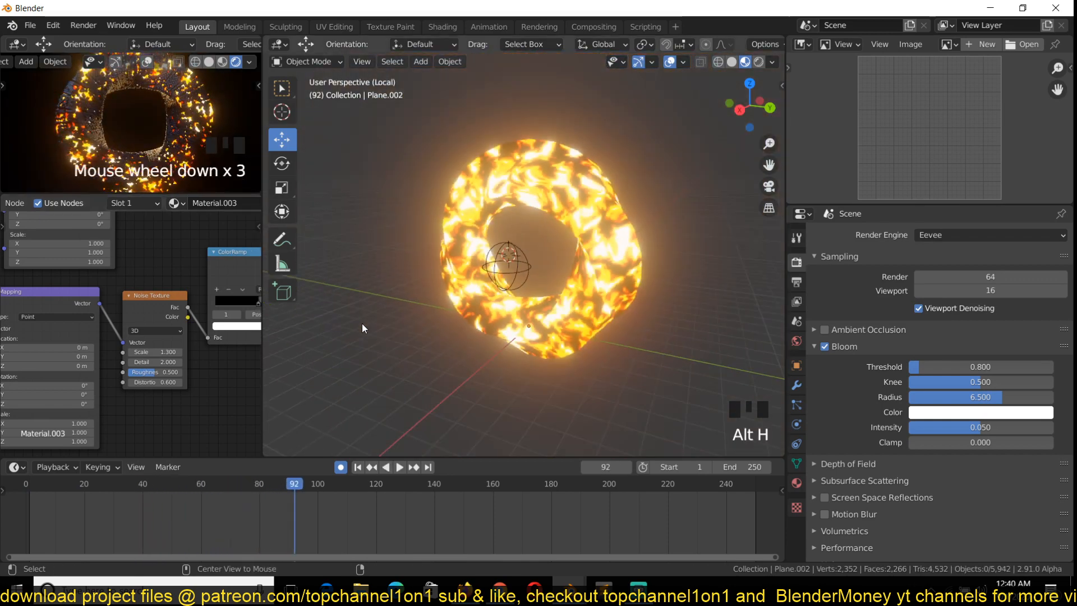
Exit local view and inspect the glowing mesh between the particle spheres up close.
{"action": "key", "text": "KP_Divide"}
{"action": "key", "text": "grave"}
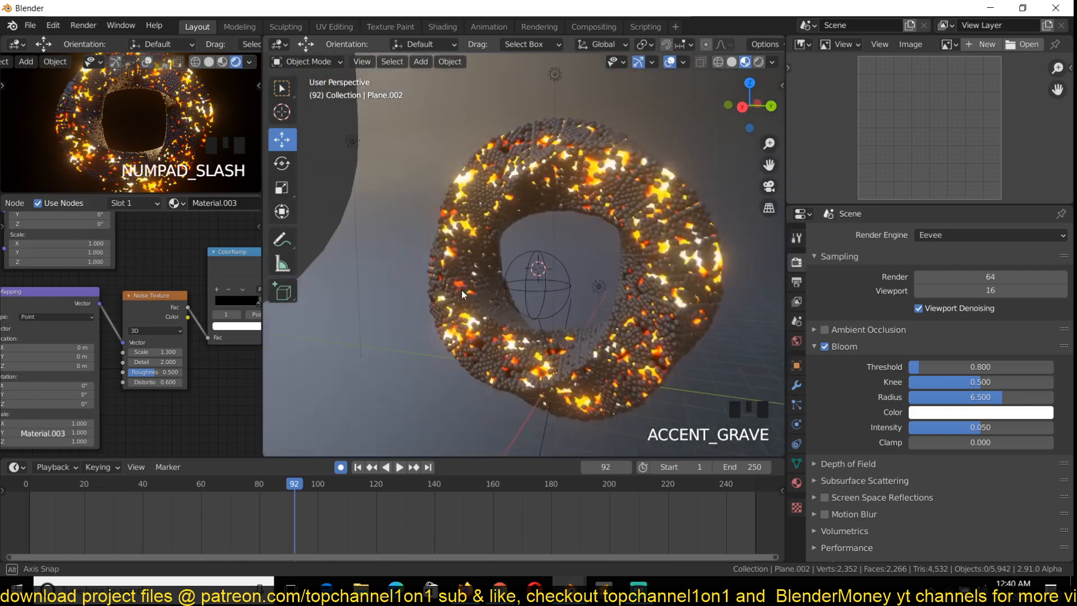
{"action": "key", "text": "alt+a"}
{"action": "scroll", "coordinate": [499, 241], "scroll_direction": "up", "scroll_amount": 2}
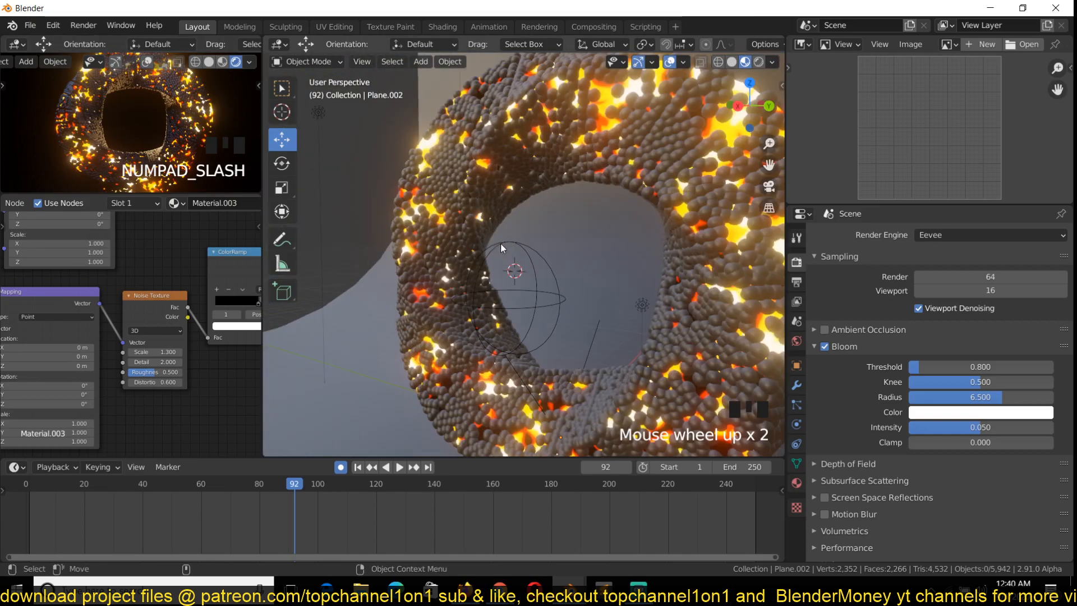
{"action": "scroll", "coordinate": [461, 285], "scroll_direction": "down", "scroll_amount": 1}
Play the full scene from the start and examine the glow emerging between the spheres.
{"action": "right_click_drag", "start_coordinate": [102, 489], "coordinate": [18, 506], "text": "shift"}
{"action": "scroll", "coordinate": [372, 280], "scroll_direction": "down", "scroll_amount": 2}
{"action": "key", "text": "space"}
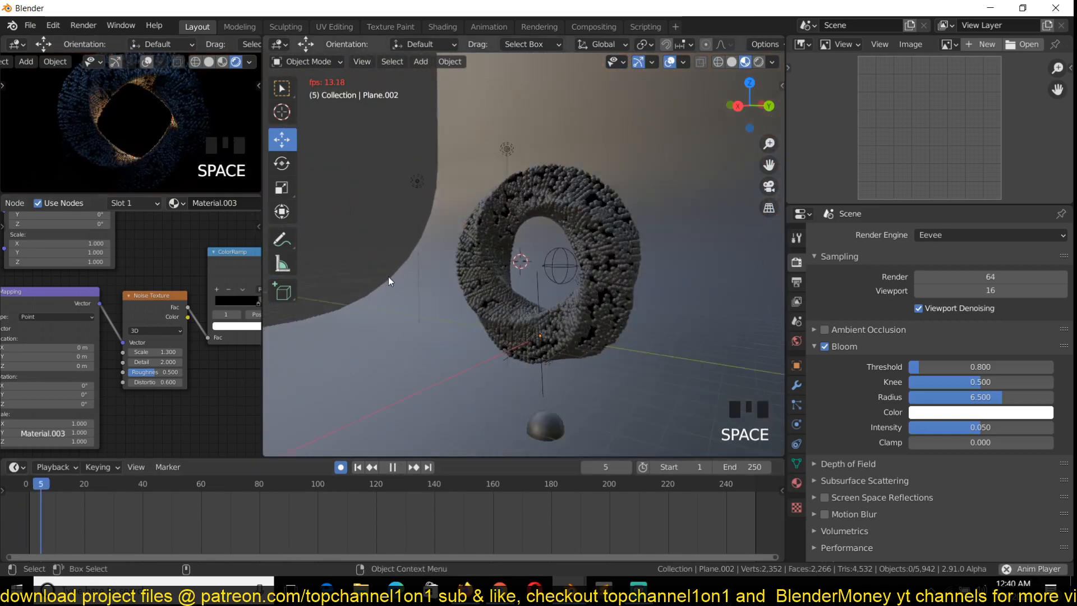
{"action": "scroll", "coordinate": [130, 109], "scroll_direction": "down", "scroll_amount": 2}
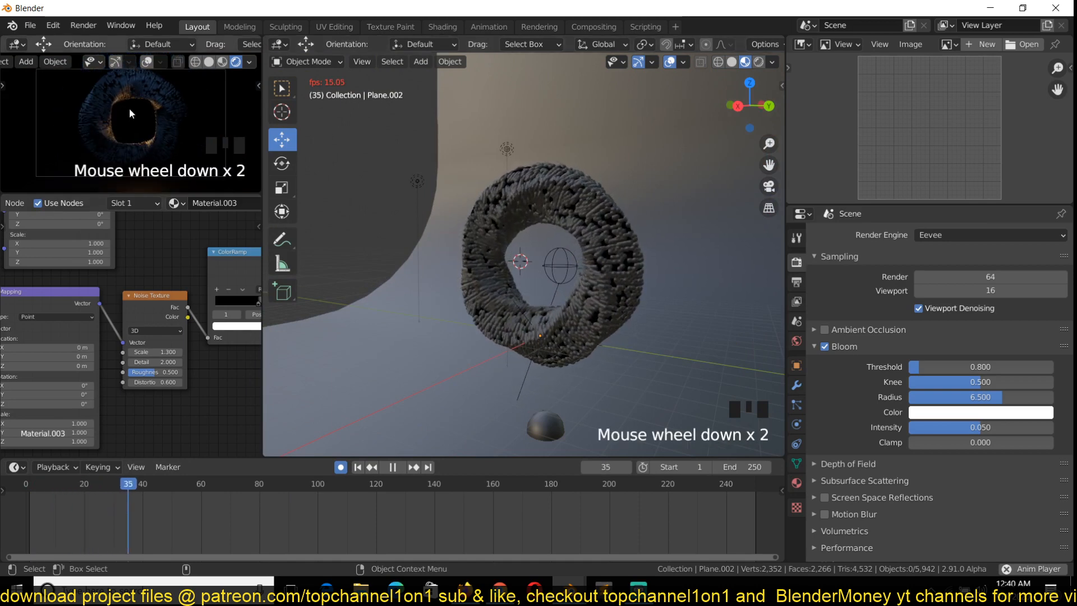
{"action": "scroll", "coordinate": [446, 284], "scroll_direction": "up", "scroll_amount": 2}
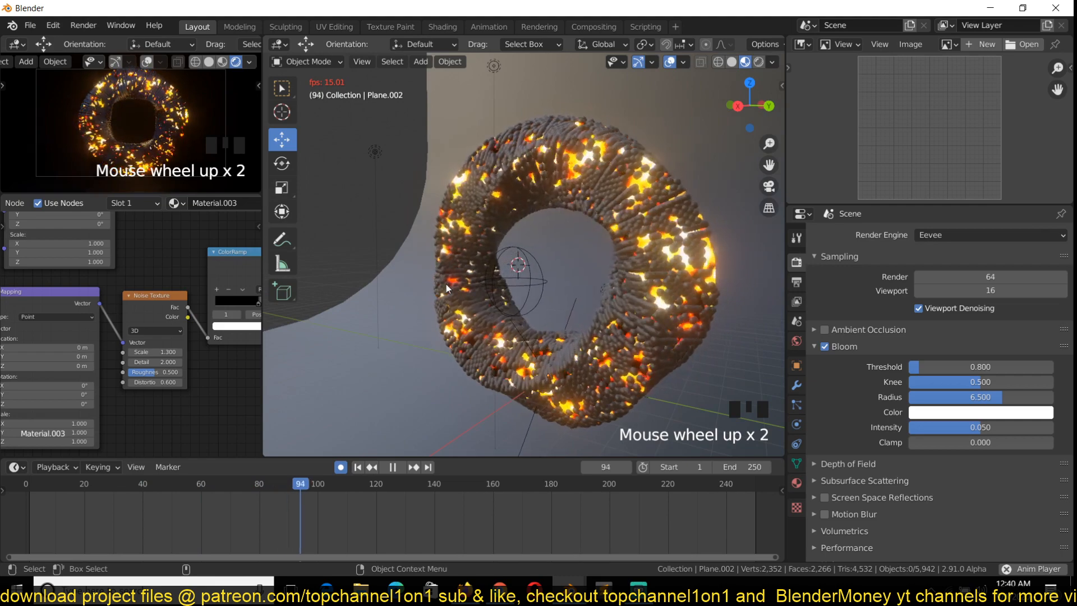
Stop the playback and select the small source sphere below the ring to access its material.
{"action": "scroll", "coordinate": [446, 284], "scroll_direction": "up", "scroll_amount": 2}
{"action": "key", "text": "space"}
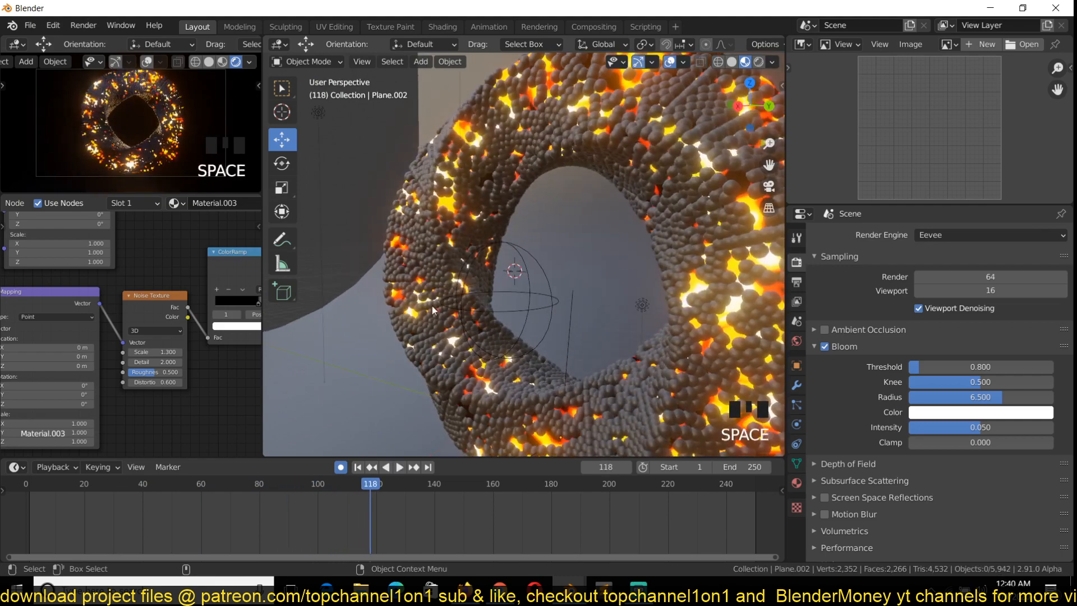
{"action": "left_click", "coordinate": [446, 284]}
{"action": "scroll", "coordinate": [183, 323], "scroll_direction": "down", "scroll_amount": 4}
{"action": "scroll", "coordinate": [539, 317], "scroll_direction": "down", "scroll_amount": 6}
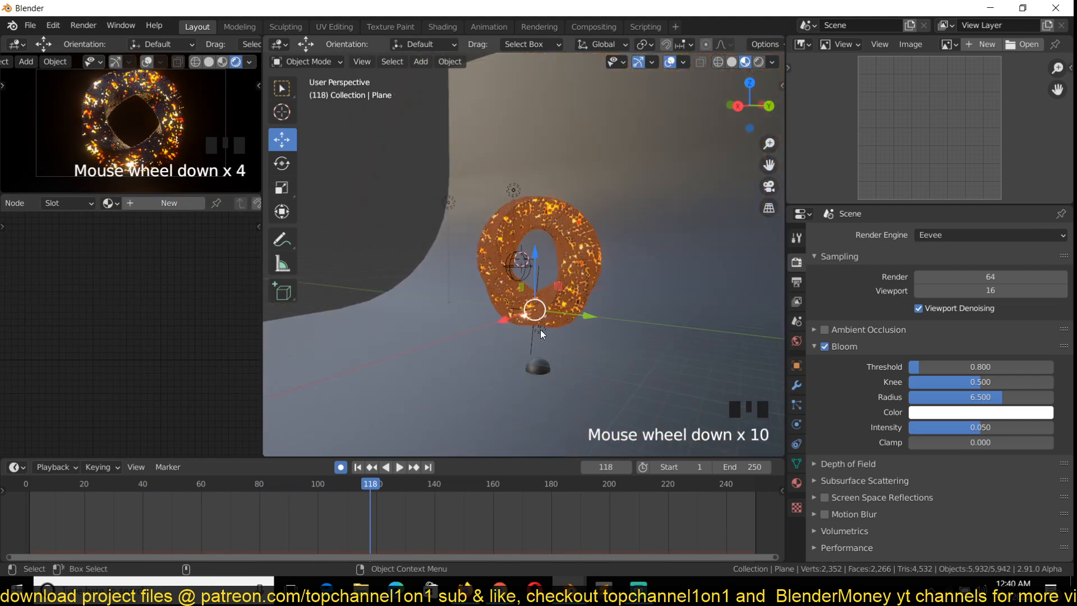
{"action": "left_click", "coordinate": [517, 365]}
{"action": "scroll", "coordinate": [149, 340], "scroll_direction": "up", "scroll_amount": 1}
{"action": "key", "text": "KP_Decimal"}
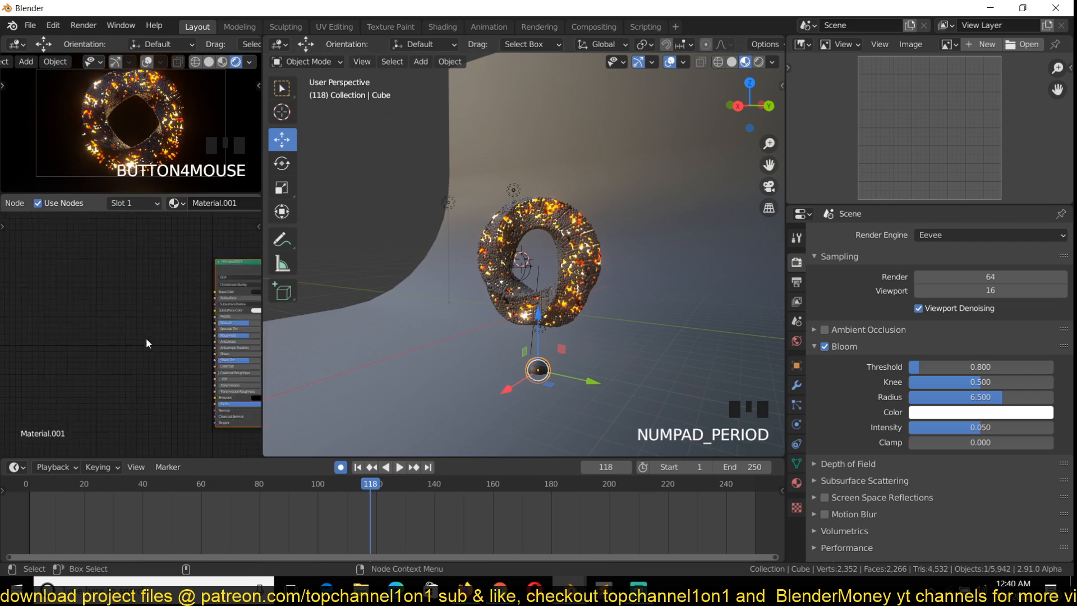
Lower the sphere material's Roughness to 0.176 and inspect the shinier spheres on the ring with everything deselected.
{"action": "scroll", "coordinate": [149, 336], "scroll_direction": "up", "scroll_amount": 6}
{"action": "middle_click_drag", "start_coordinate": [150, 331], "coordinate": [221, 351]}
{"action": "scroll", "coordinate": [180, 341], "scroll_direction": "up", "scroll_amount": 4}
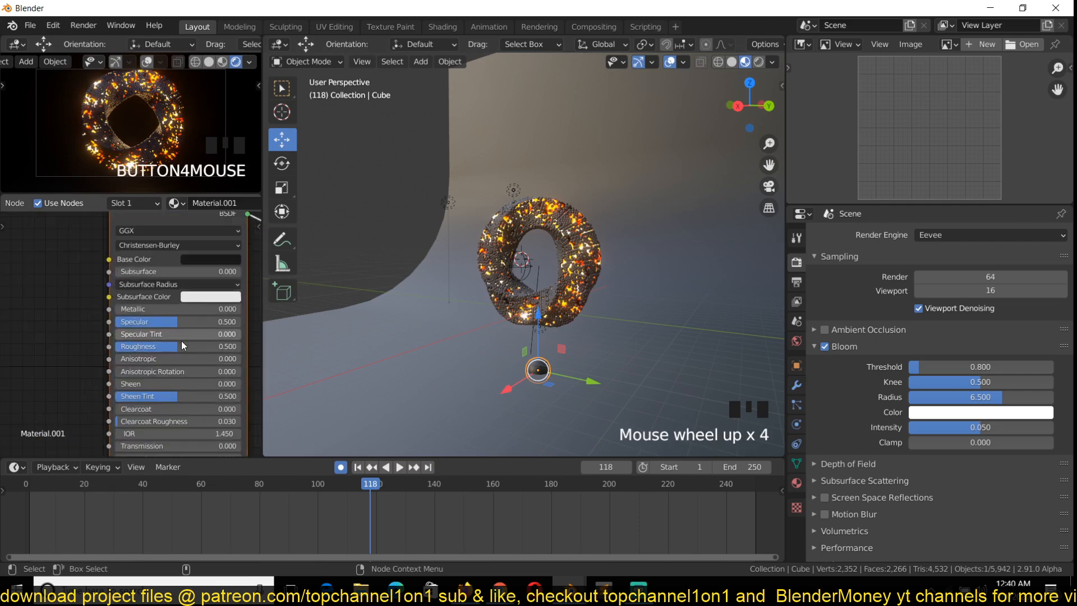
{"action": "scroll", "coordinate": [611, 358], "scroll_direction": "up", "scroll_amount": 4}
{"action": "key", "text": "alt+a"}
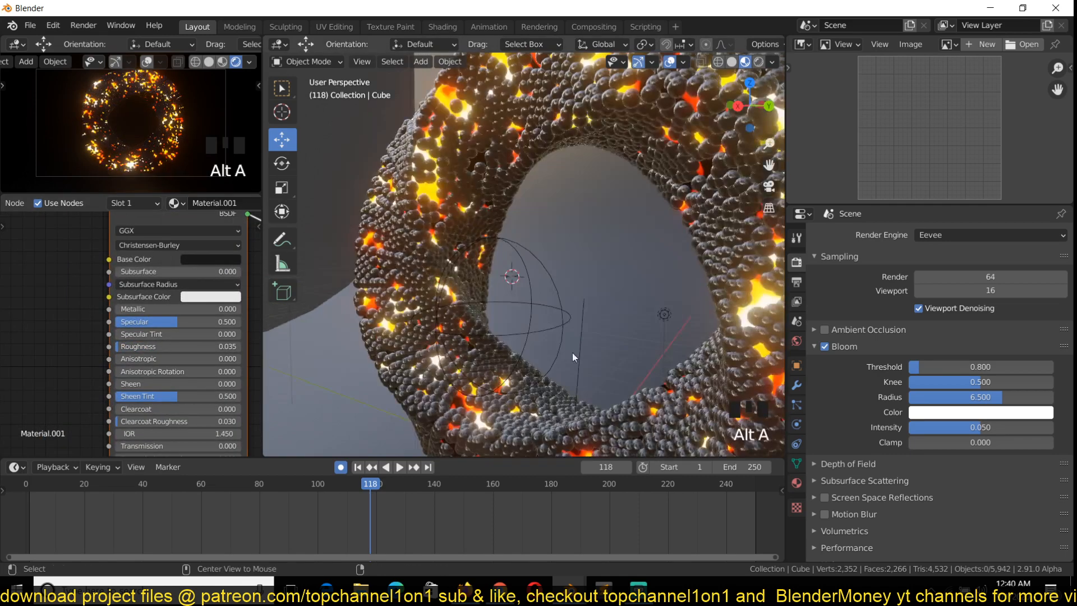
{"action": "key", "text": "grave"}
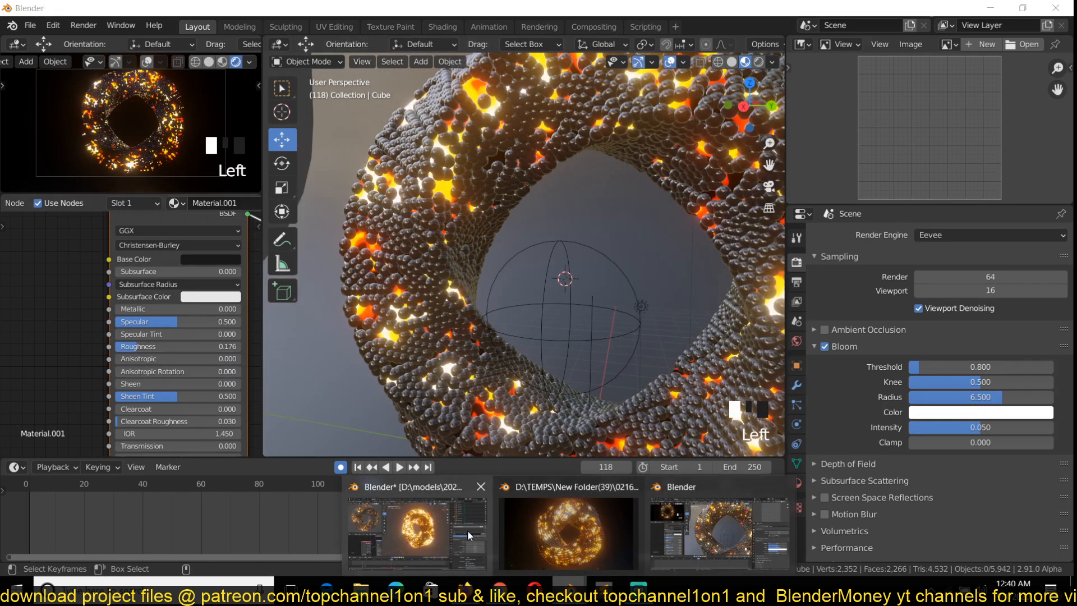
Switch to the Blender window with abstract.blend, replay the start of its animation and exit local view to show the full scene.
{"action": "left_click", "coordinate": [467, 529]}
{"action": "left_click", "coordinate": [45, 516]}
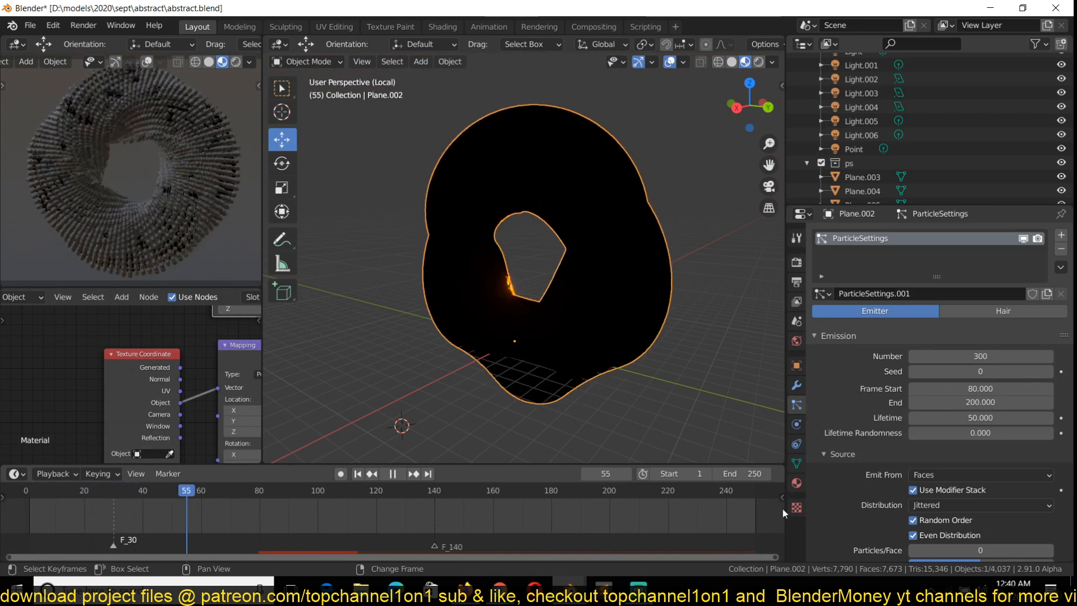
{"action": "left_click", "coordinate": [39, 508]}
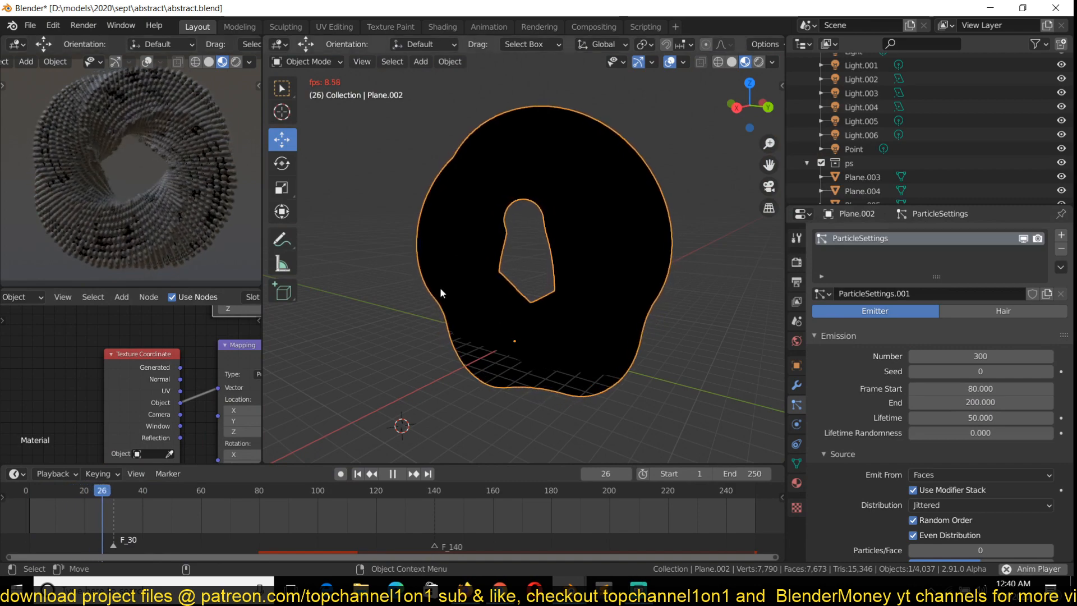
{"action": "key", "text": "space"}
{"action": "middle_click_drag", "start_coordinate": [475, 279], "coordinate": [493, 293]}
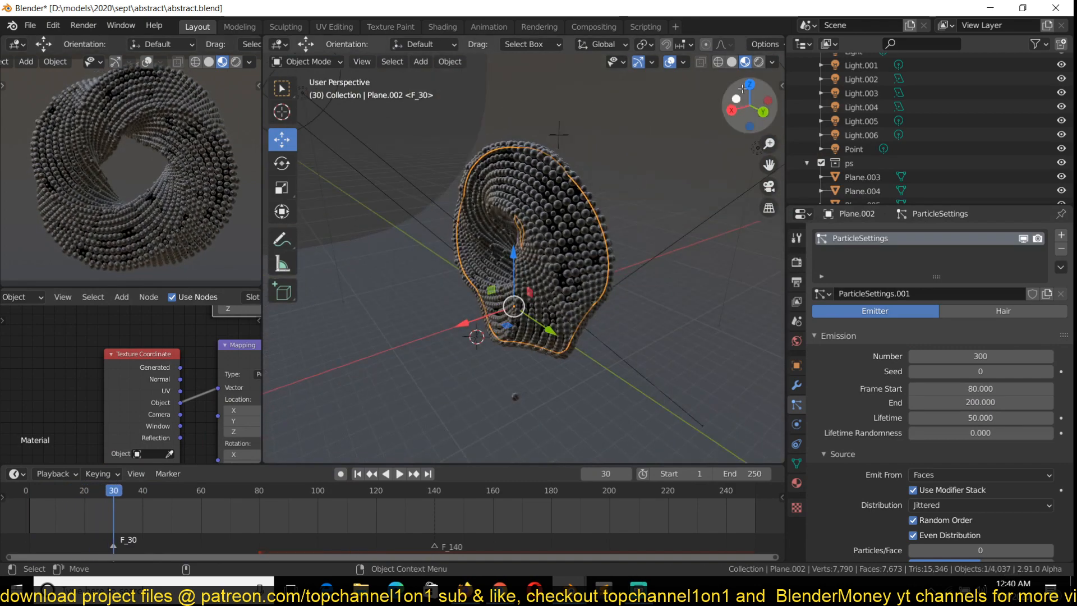
Show the abstract.blend scene in rendered shading through the camera with the viewport overlays hidden.
{"action": "left_click", "coordinate": [759, 62]}
{"action": "middle_click_drag", "start_coordinate": [697, 85], "coordinate": [623, 151]}
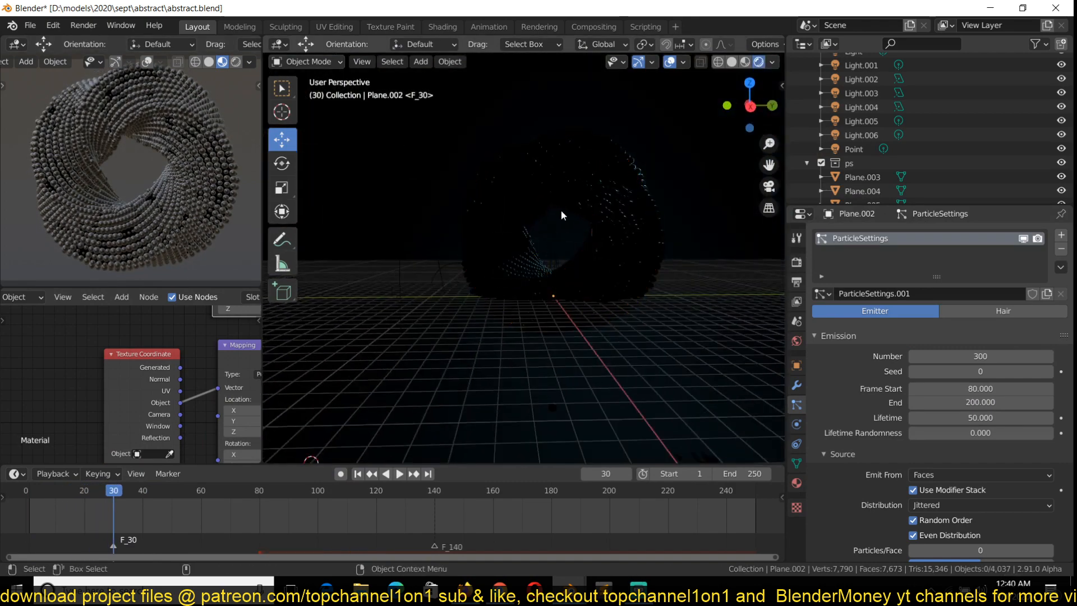
{"action": "key", "text": "KP_0"}
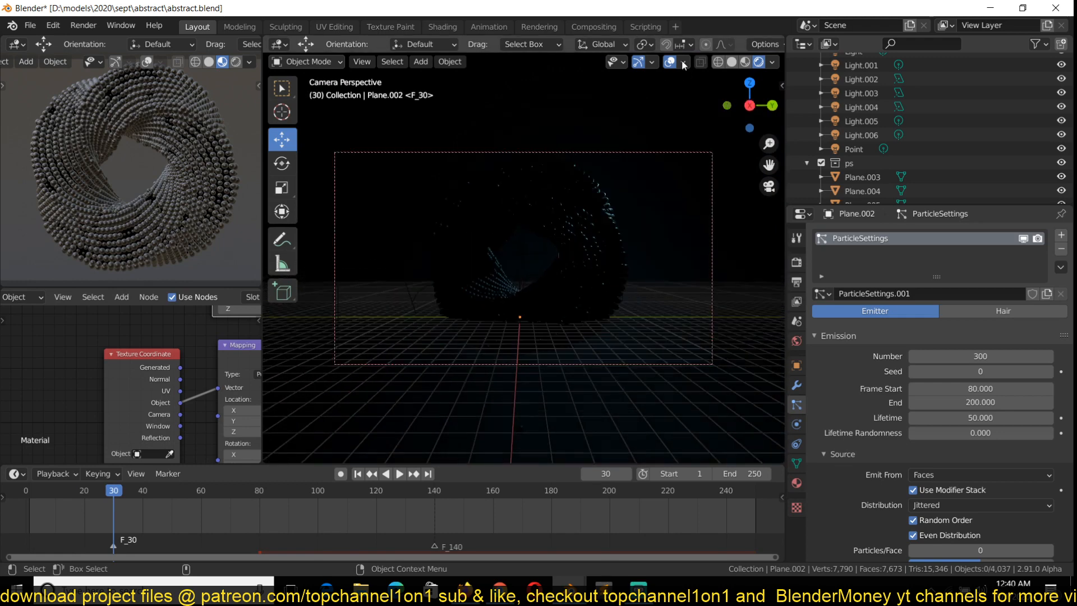
{"action": "left_click", "coordinate": [670, 62]}
Play the rendered camera view up to frame 118 to examine the finished ring's glow and emitted particles.
{"action": "left_click", "coordinate": [193, 503]}
{"action": "key", "text": "space"}
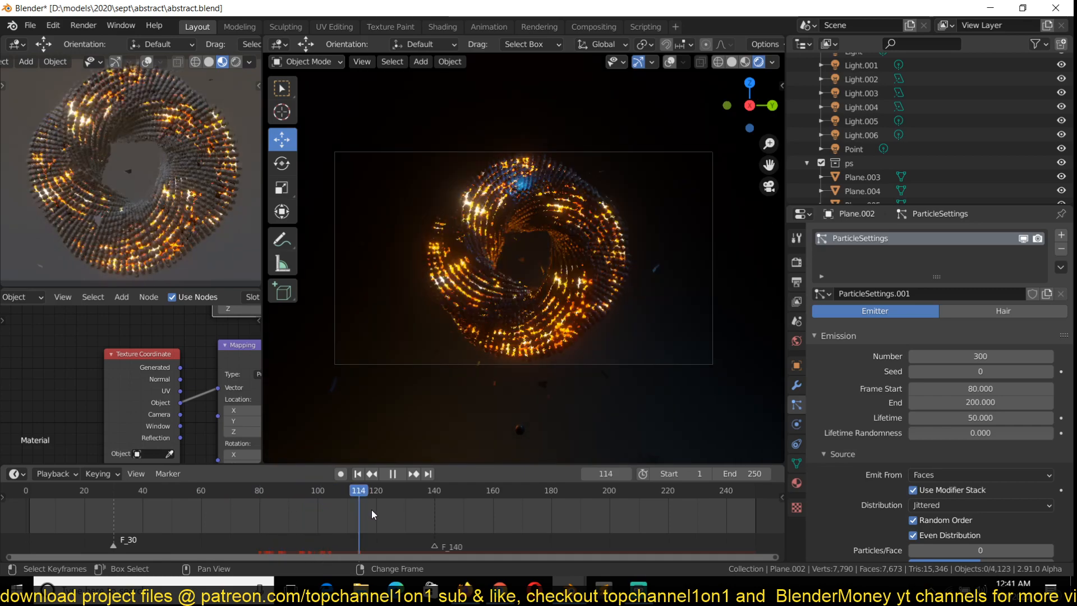
{"action": "key", "text": "space"}
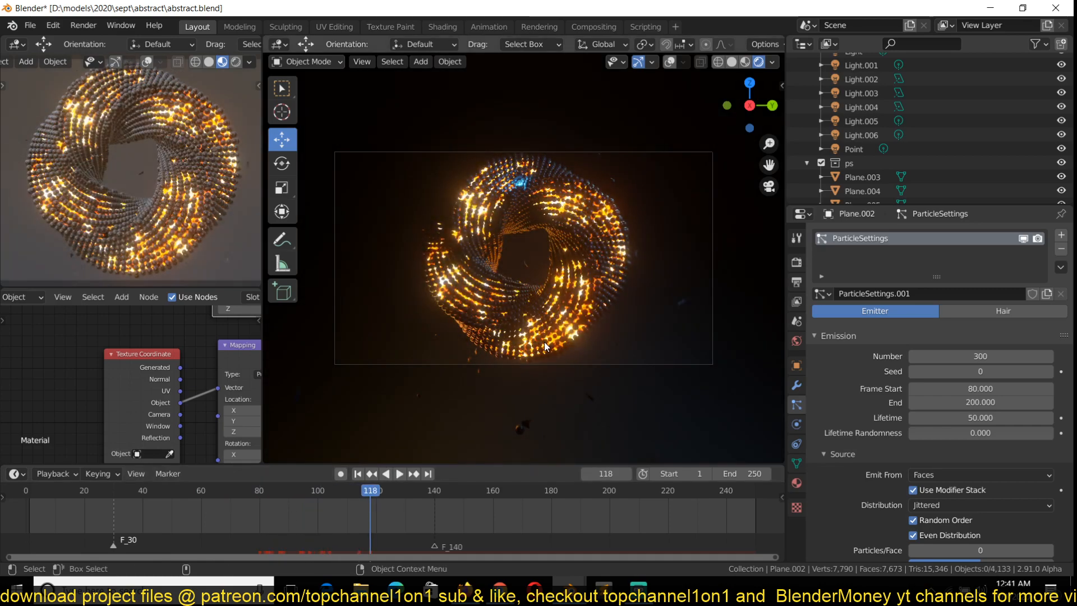